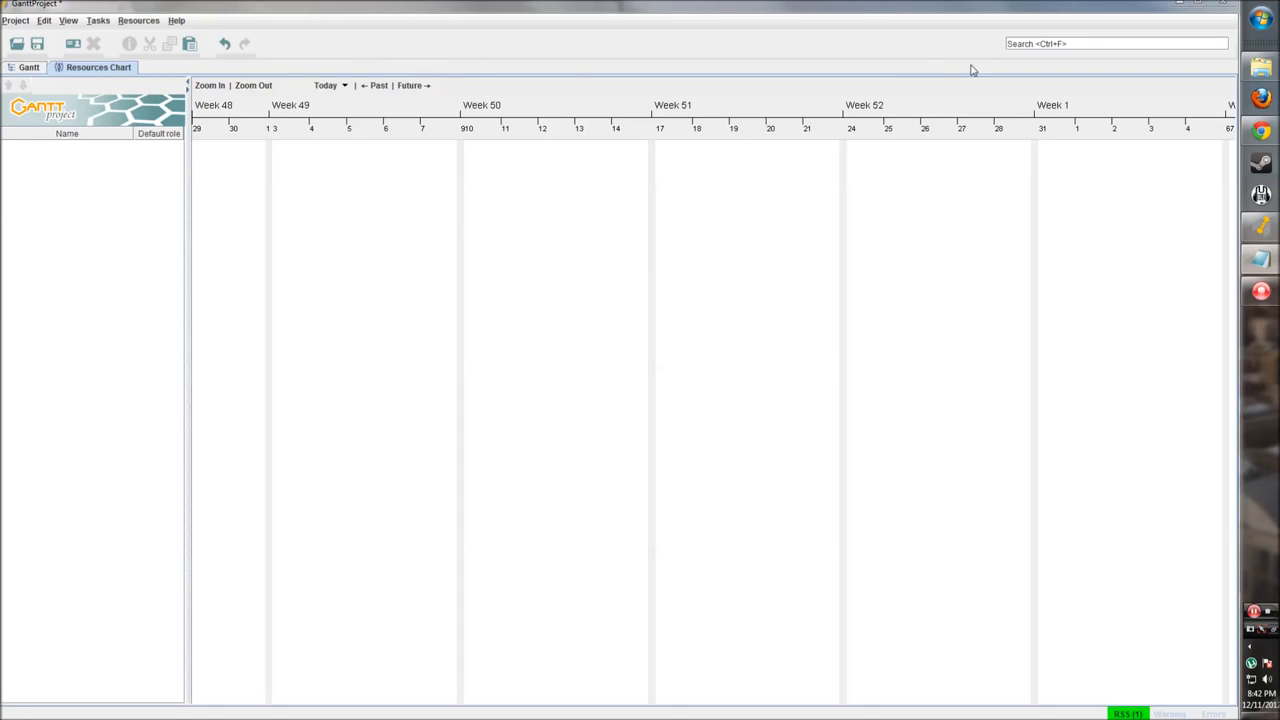
pyautogui.click(16, 21)
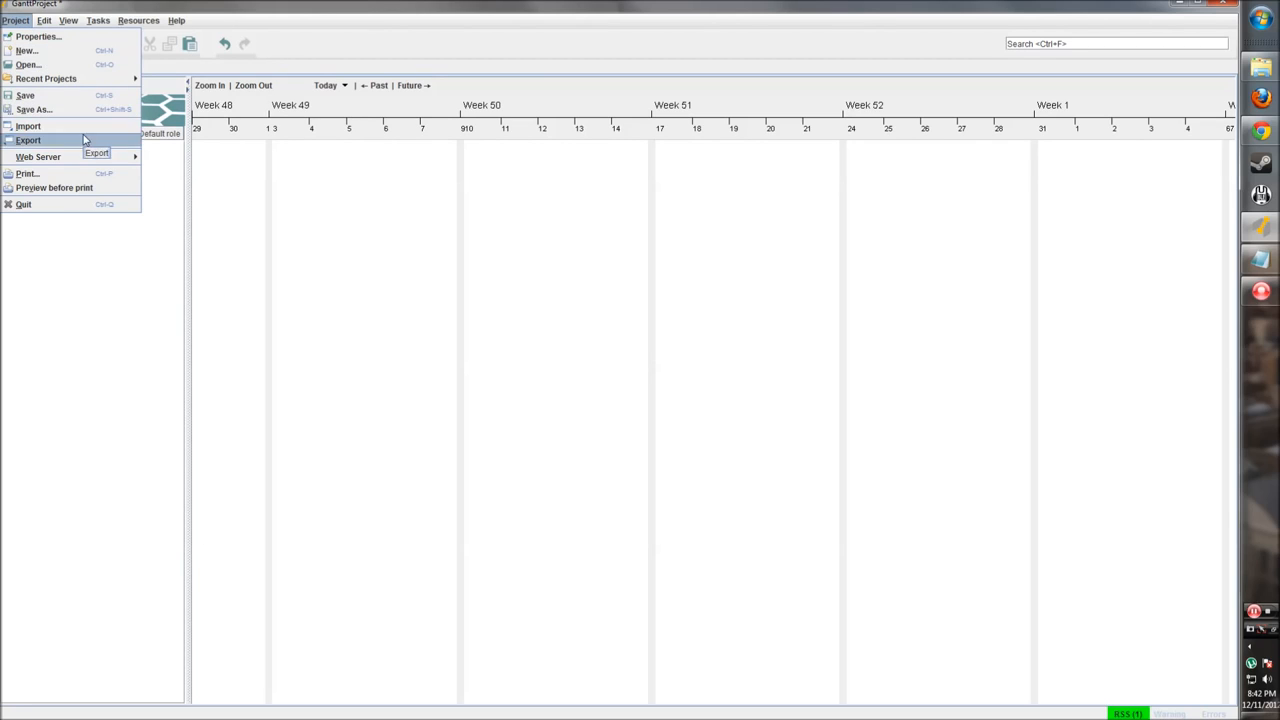
pyautogui.moveTo(46, 24)
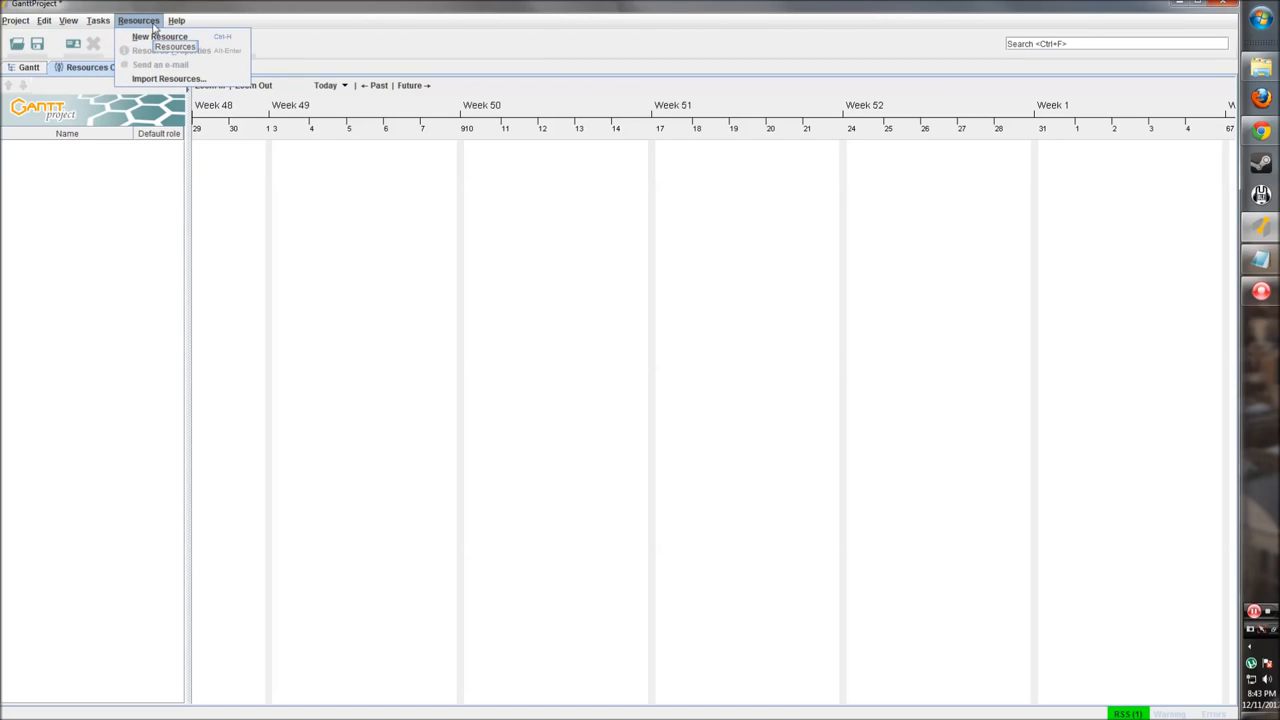
pyautogui.moveTo(176, 20)
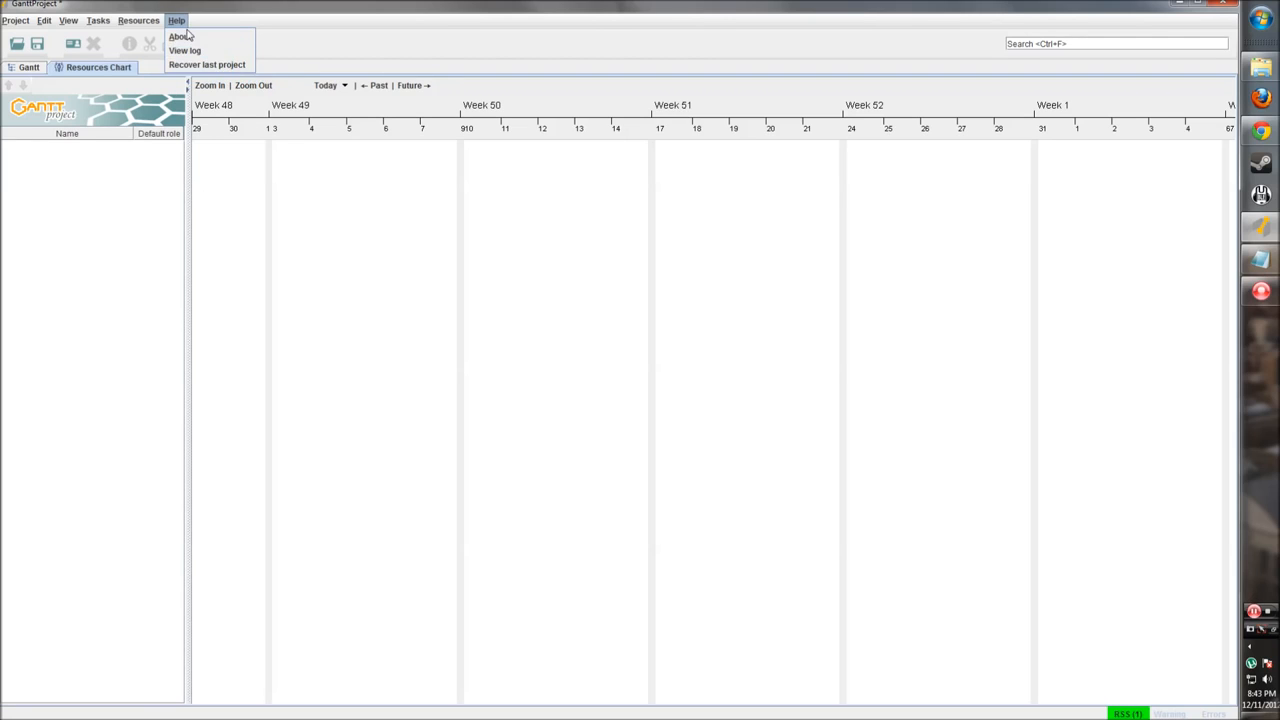
pyautogui.click(183, 26)
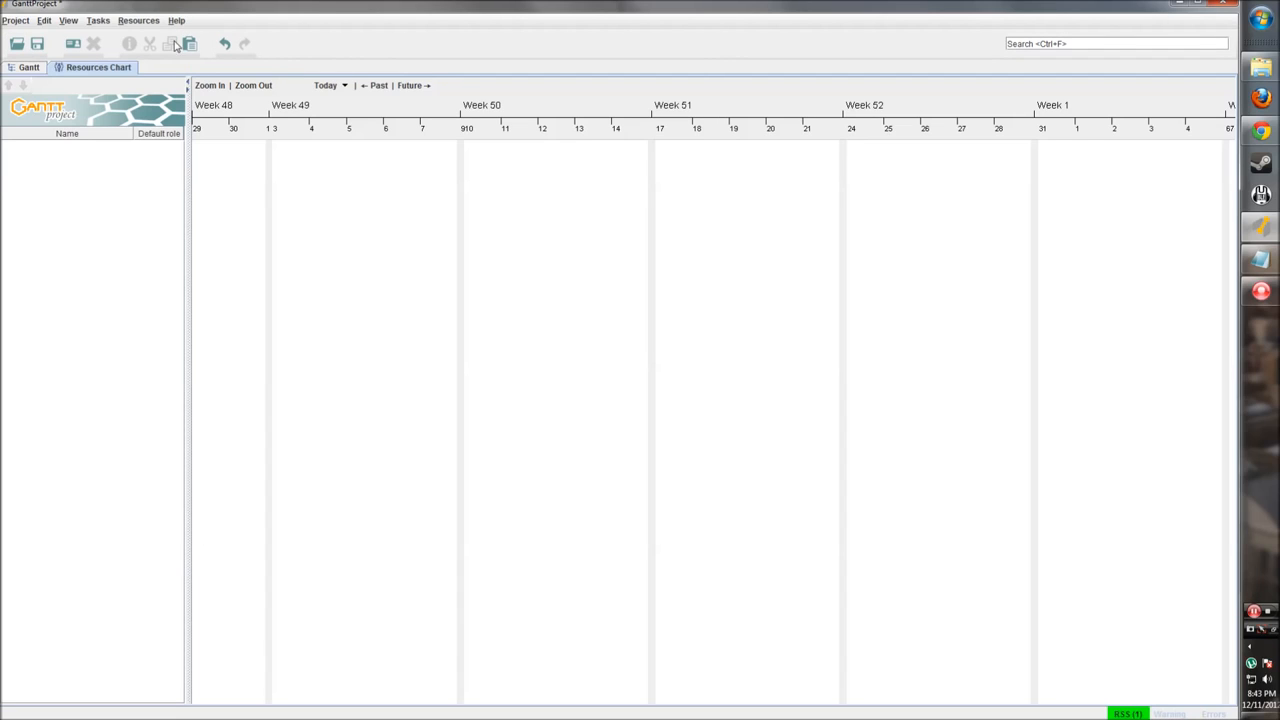
pyautogui.click(287, 44)
# - Look over the Gantt and Resources Chart views and the project search field
pyautogui.click(28, 68)
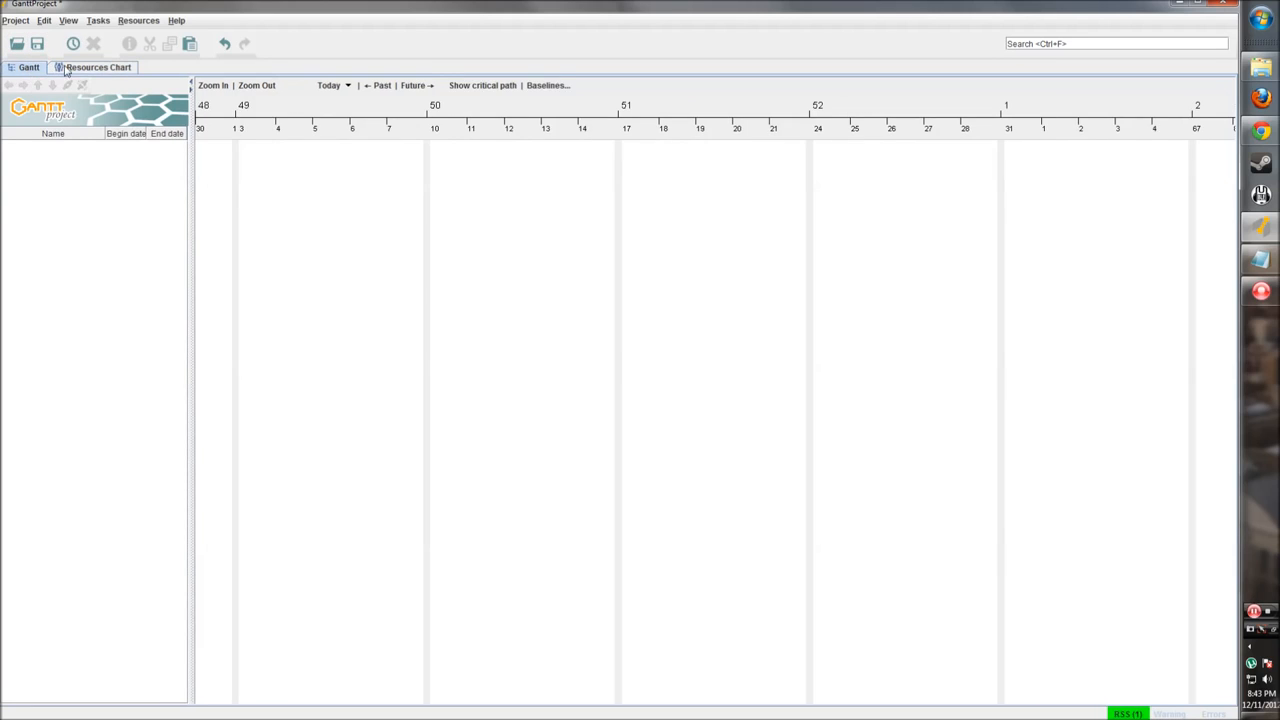
pyautogui.click(92, 67)
pyautogui.click(31, 68)
pyautogui.click(1082, 46)
pyautogui.click(1088, 43)
pyautogui.moveTo(1037, 44)
pyautogui.mouseDown()
pyautogui.moveTo(1094, 48)
pyautogui.moveTo(1070, 44)
pyautogui.mouseUp()
pyautogui.click(1045, 44)
pyautogui.click(28, 70)
pyautogui.click(78, 73)
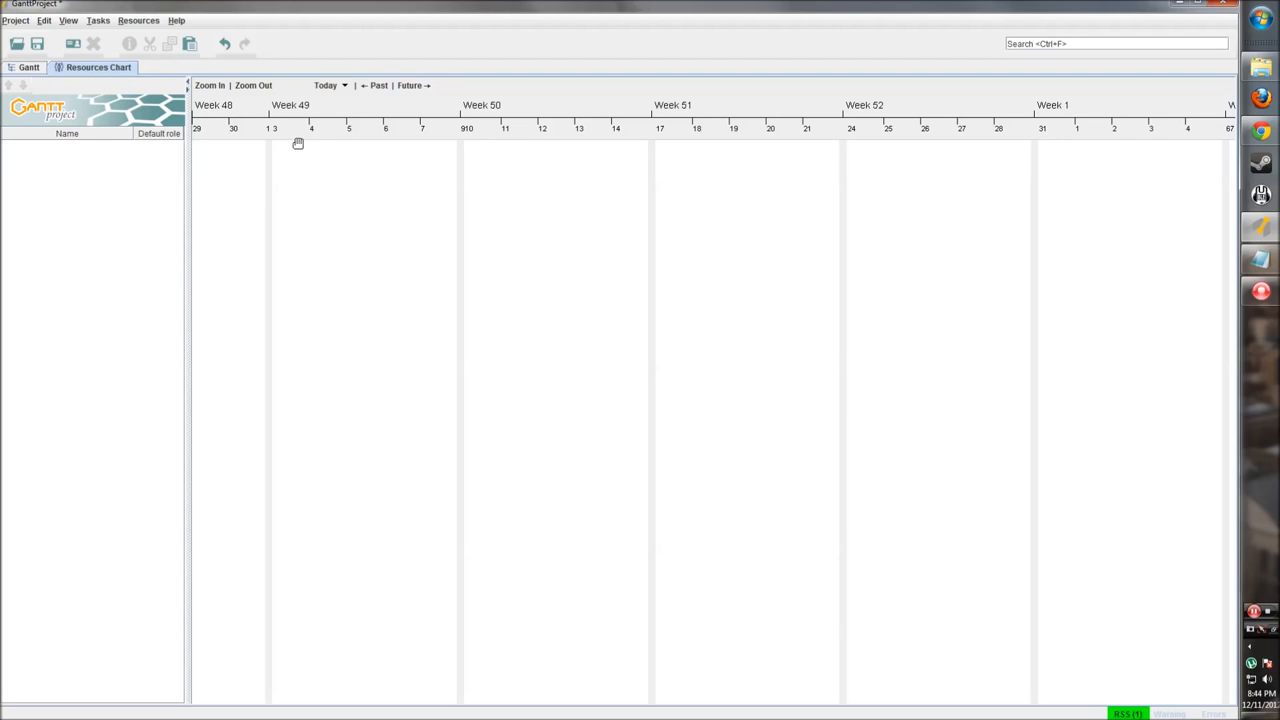
# - Narrow the task table in the Gantt view and try maximizing the table and the timeline in turn
pyautogui.click(29, 68)
pyautogui.moveTo(191, 126)
pyautogui.mouseDown()
pyautogui.moveTo(251, 130)
pyautogui.moveTo(174, 130)
pyautogui.moveTo(174, 110)
pyautogui.mouseUp()
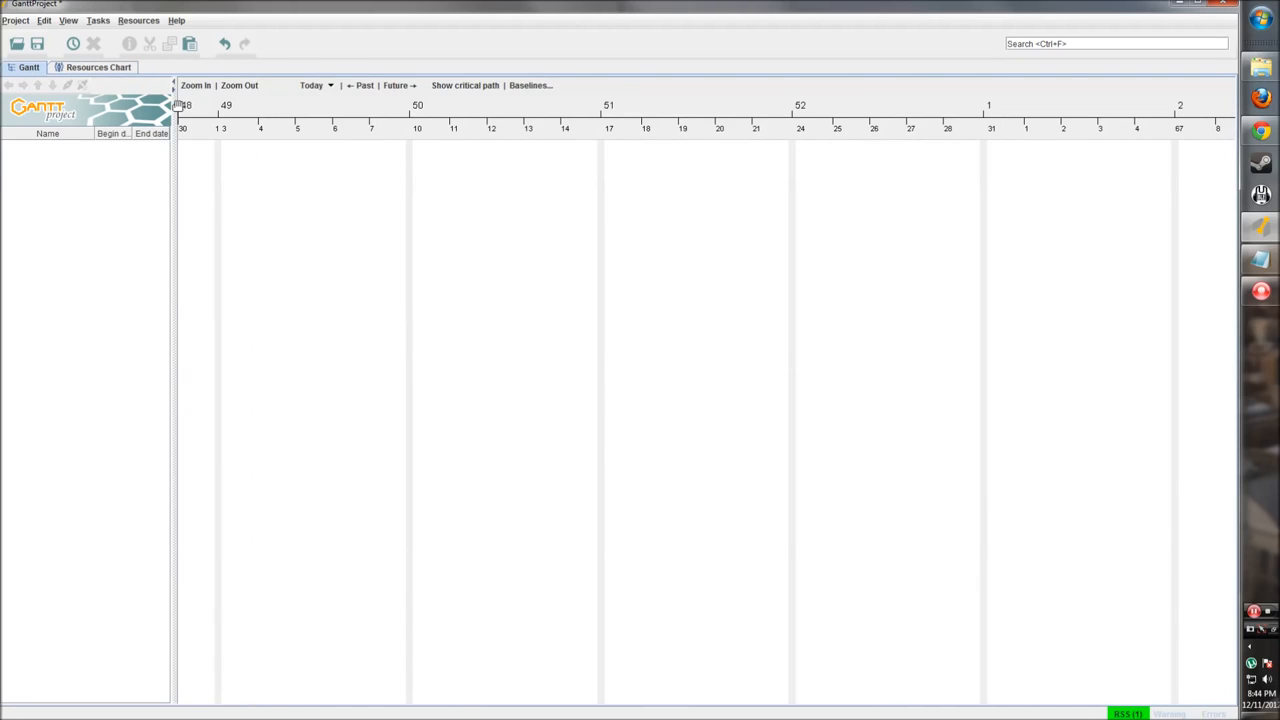
pyautogui.click(174, 89)
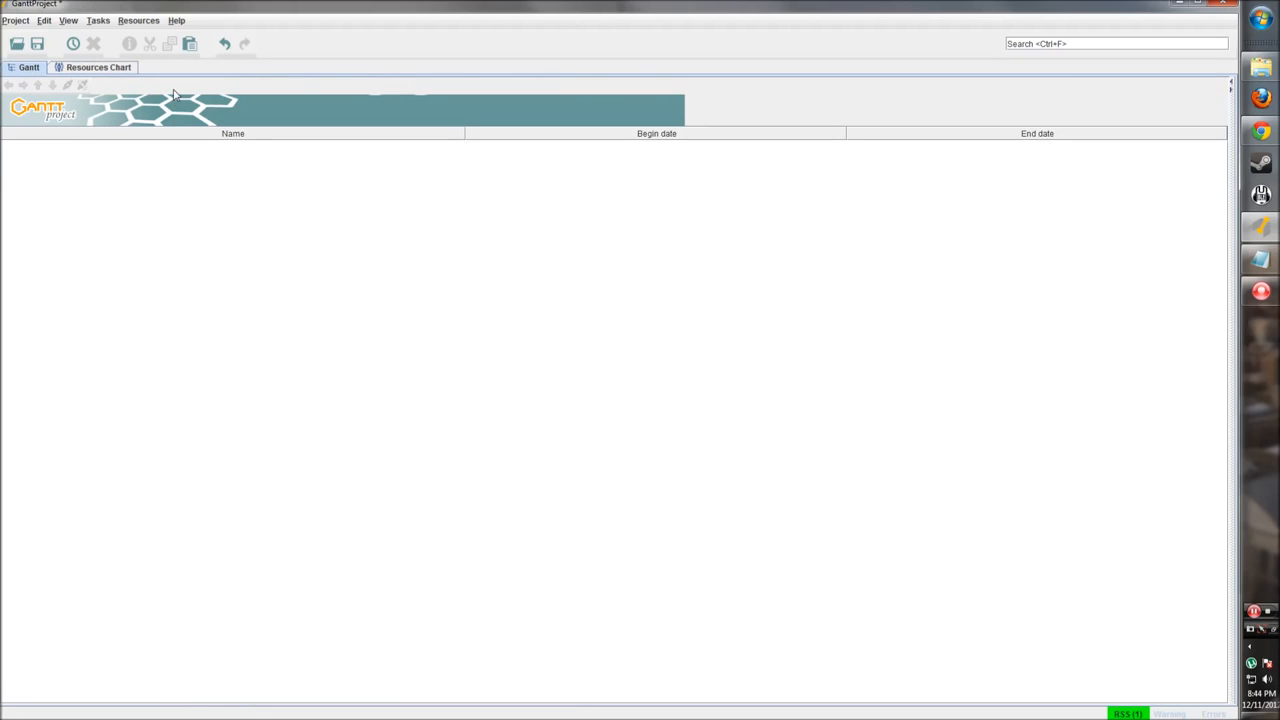
pyautogui.click(1232, 83)
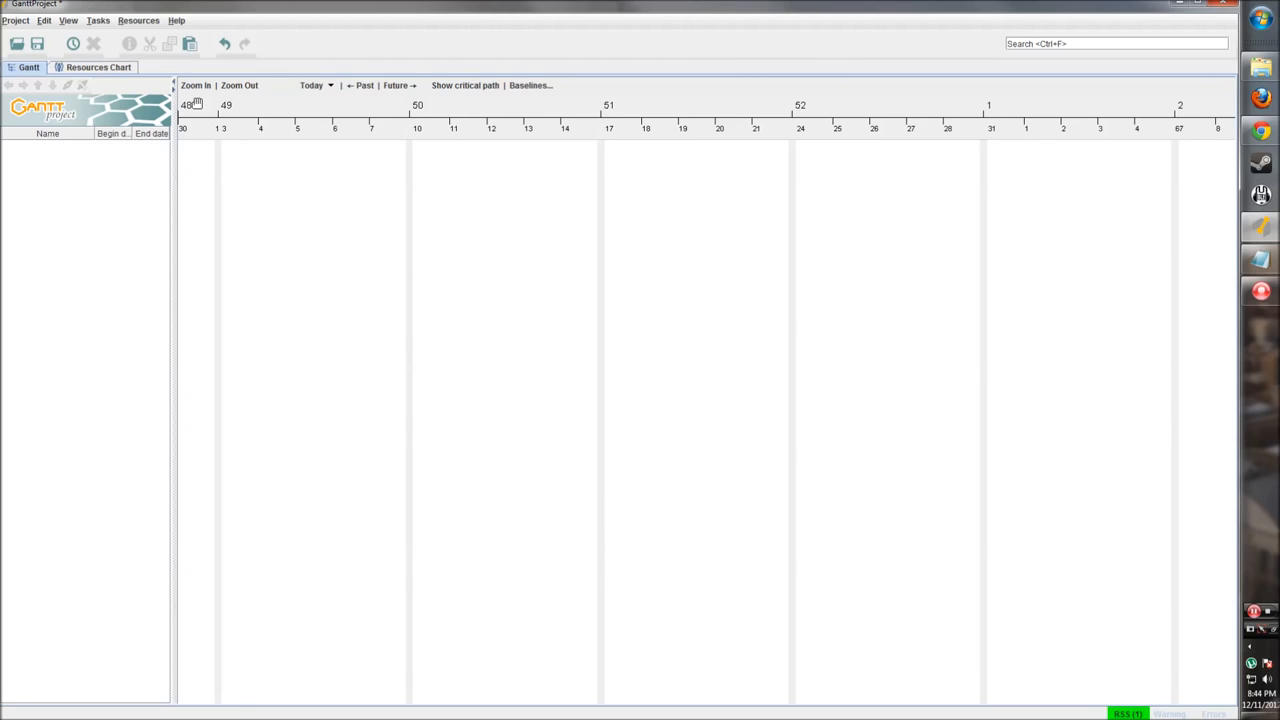
pyautogui.click(174, 82)
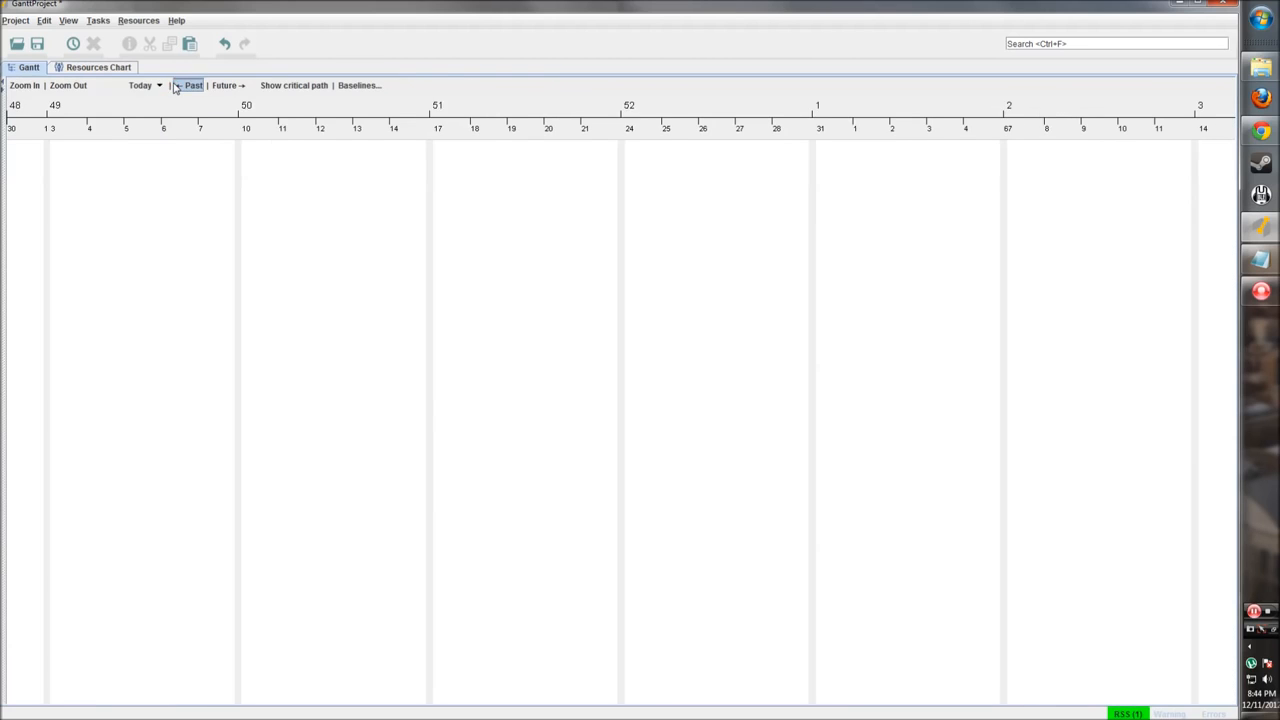
pyautogui.click(4, 92)
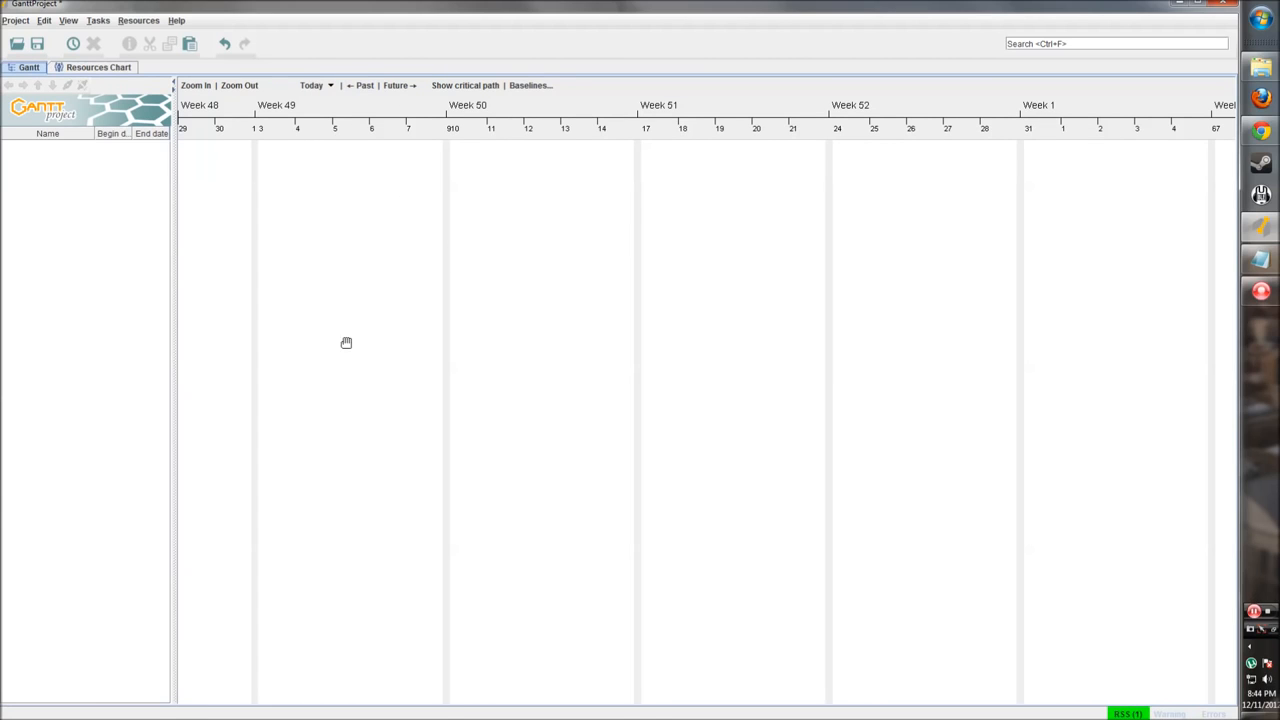
# - Browse the weeks along the timeline in both the Gantt and Resources Chart views
pyautogui.moveTo(572, 353); pyautogui.dragTo(456, 375)
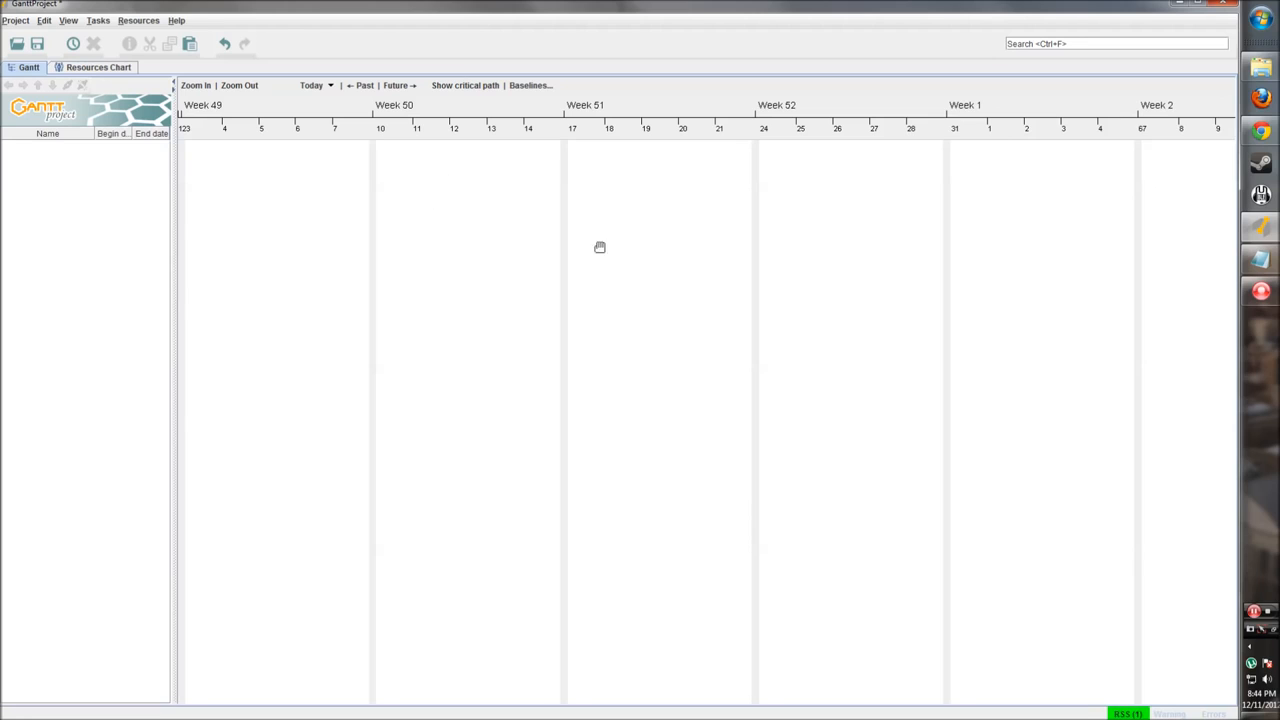
pyautogui.moveTo(553, 309); pyautogui.dragTo(528, 323)
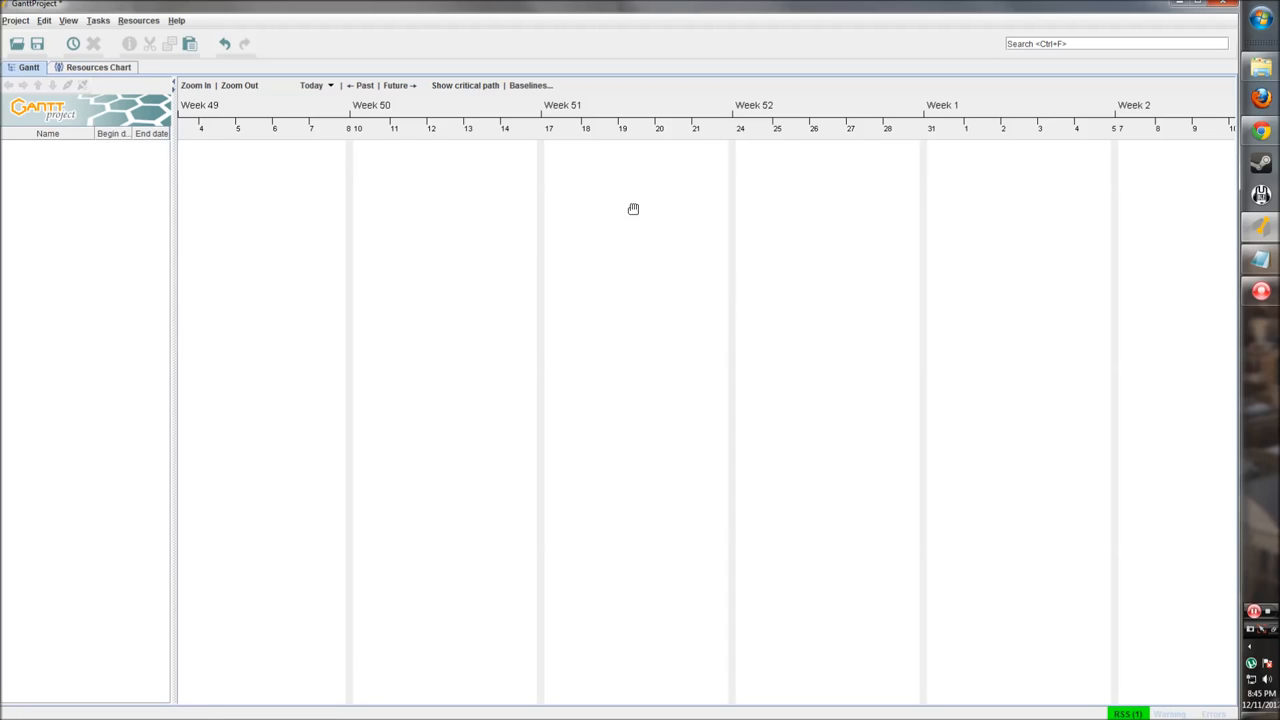
pyautogui.click(112, 67)
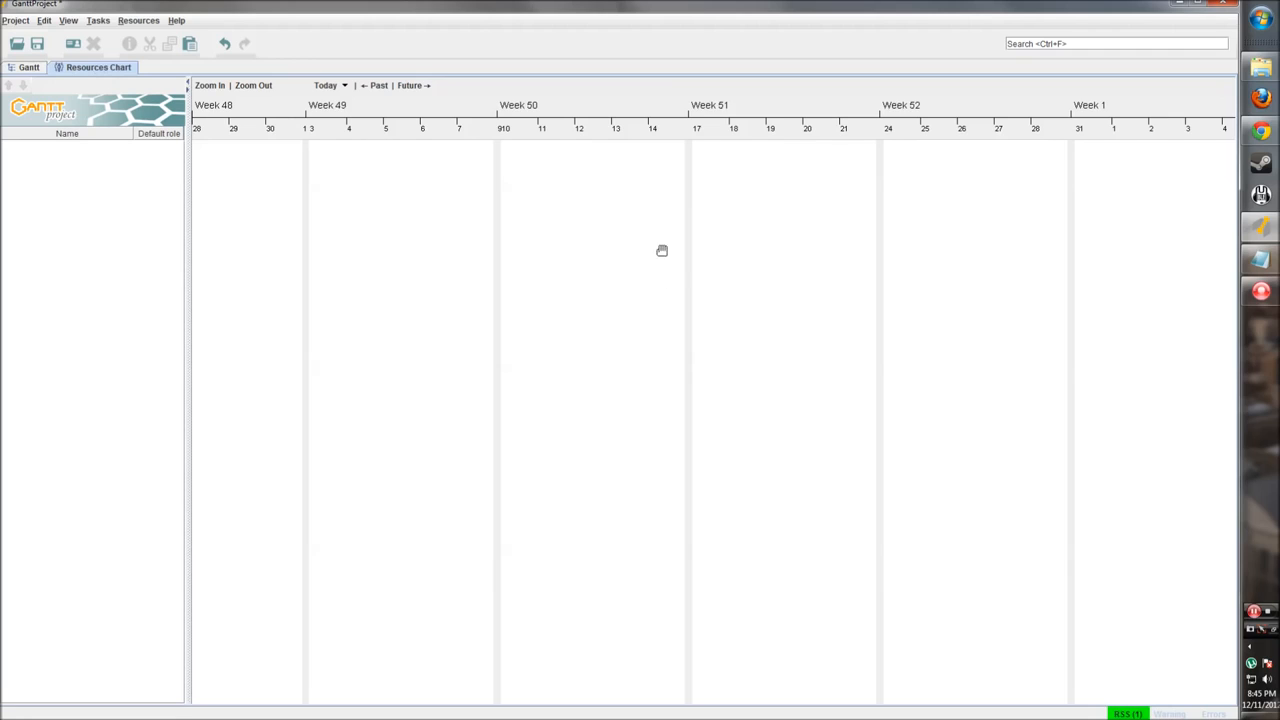
pyautogui.moveTo(662, 250); pyautogui.dragTo(637, 246)
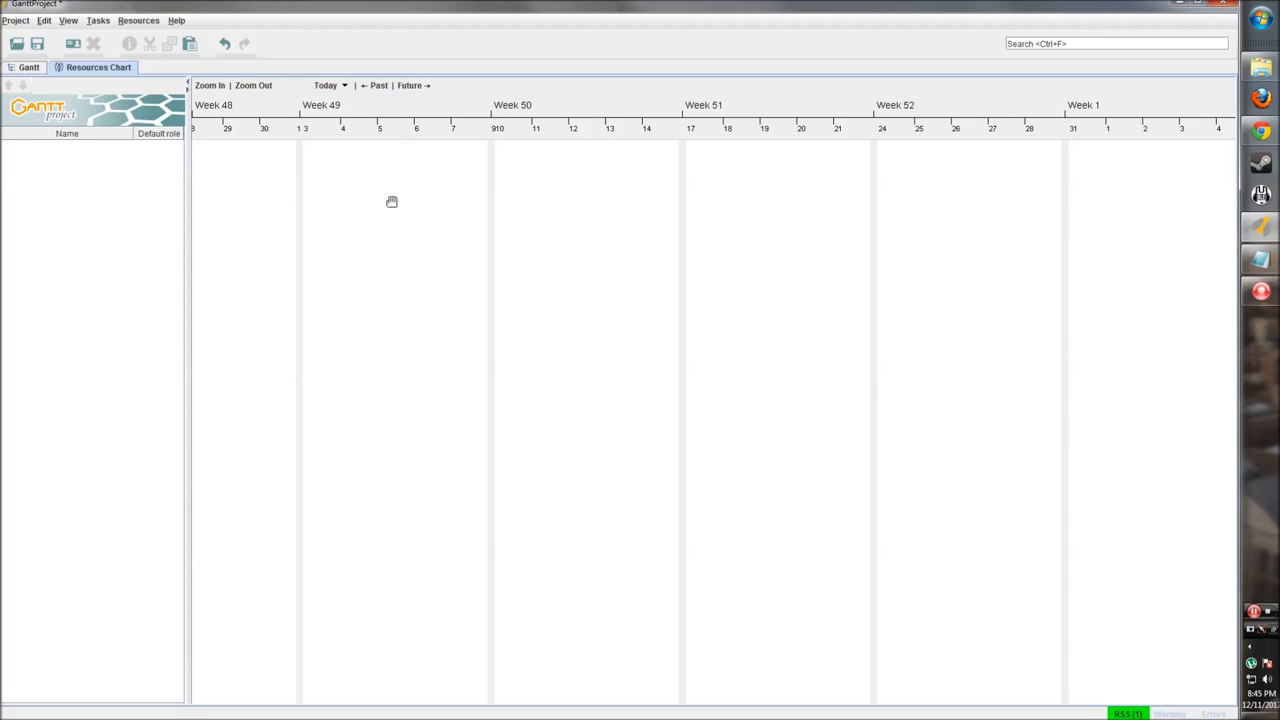
pyautogui.click(29, 67)
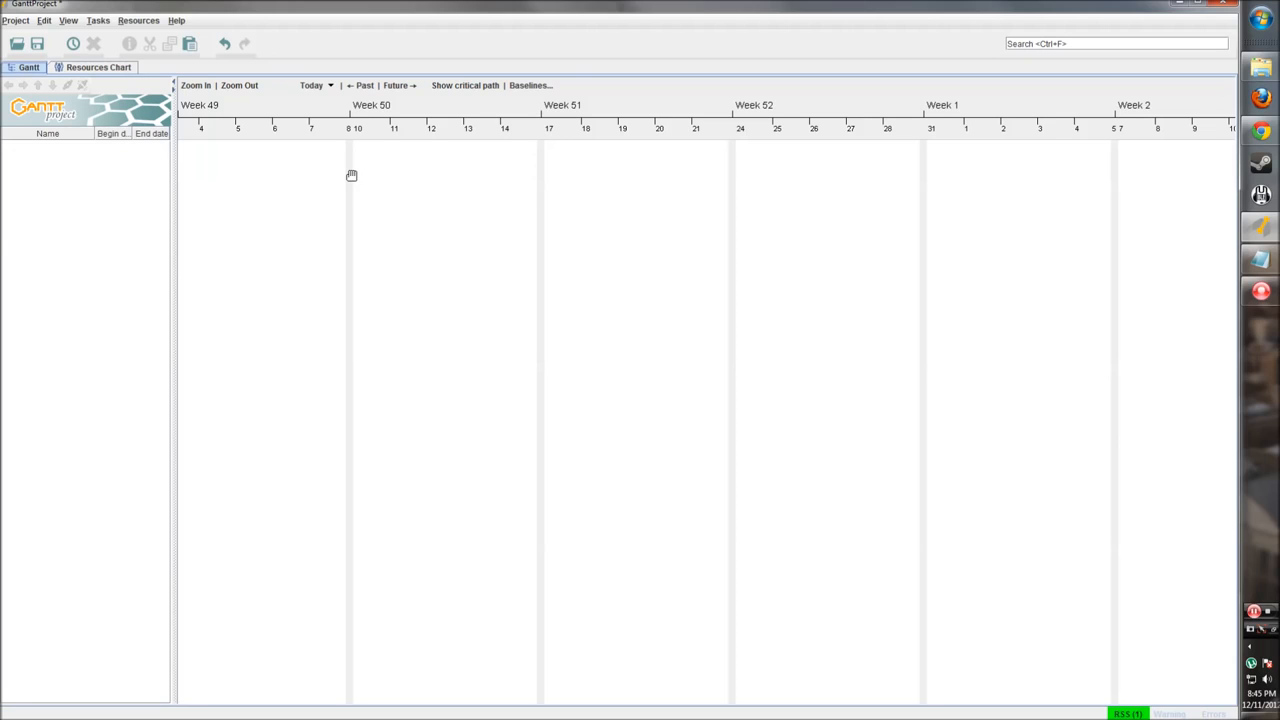
pyautogui.click(30, 70)
pyautogui.rightClick(386, 159)
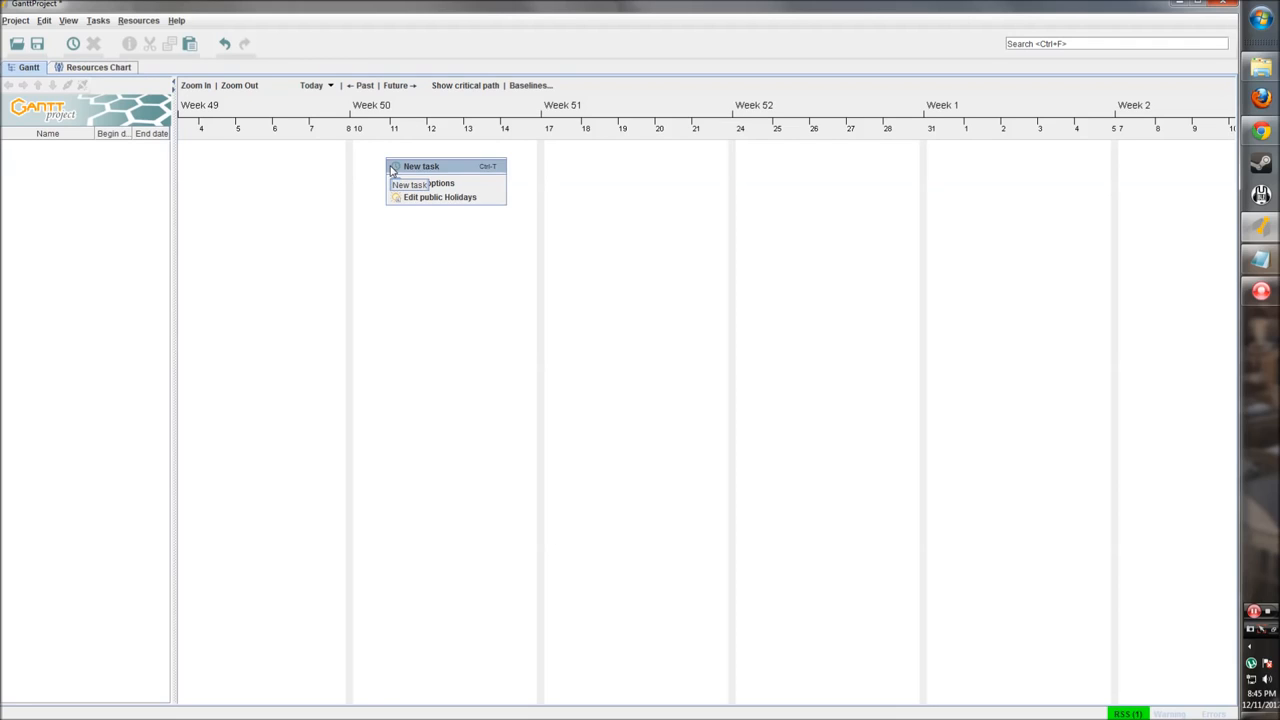
pyautogui.click(123, 202)
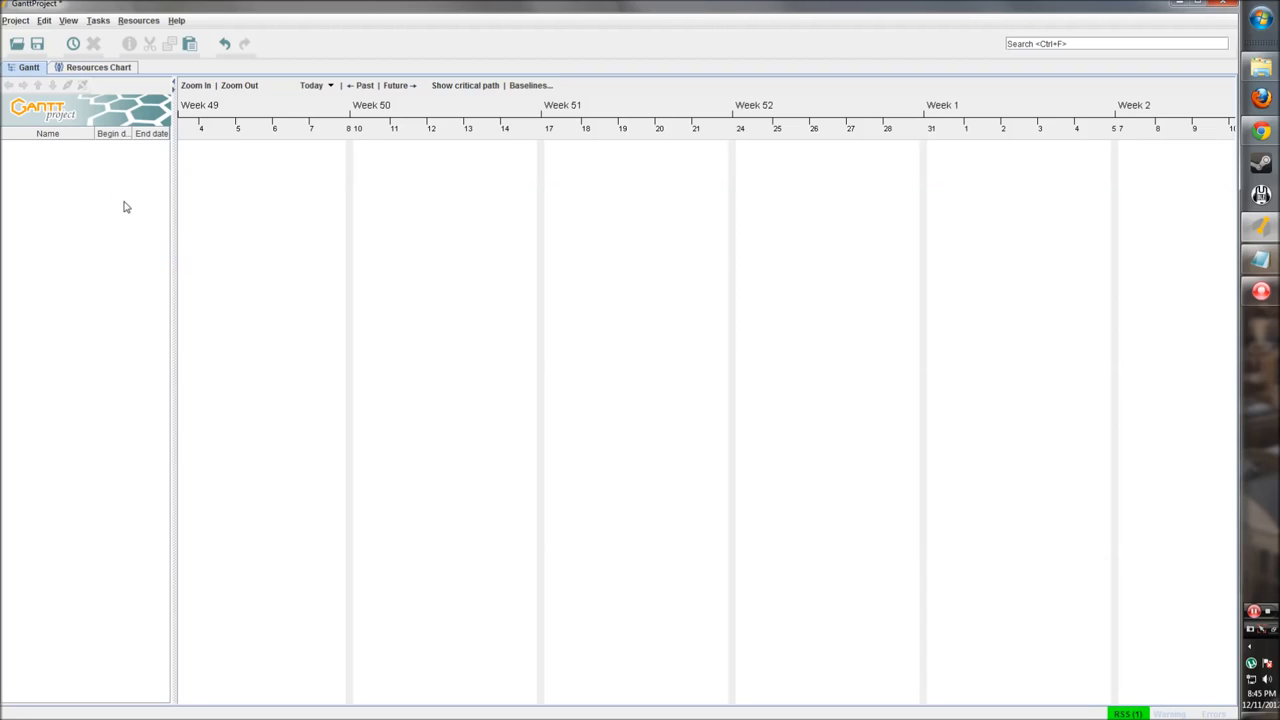
pyautogui.rightClick(48, 159)
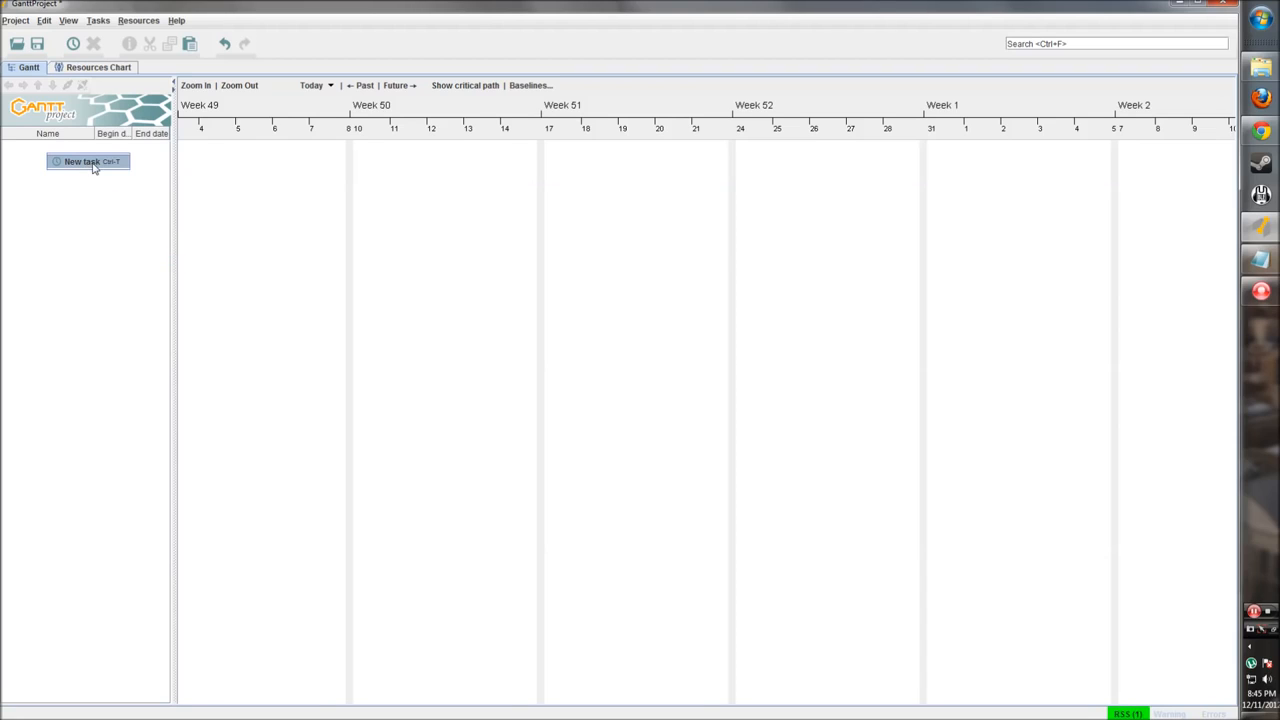
pyautogui.click(62, 198)
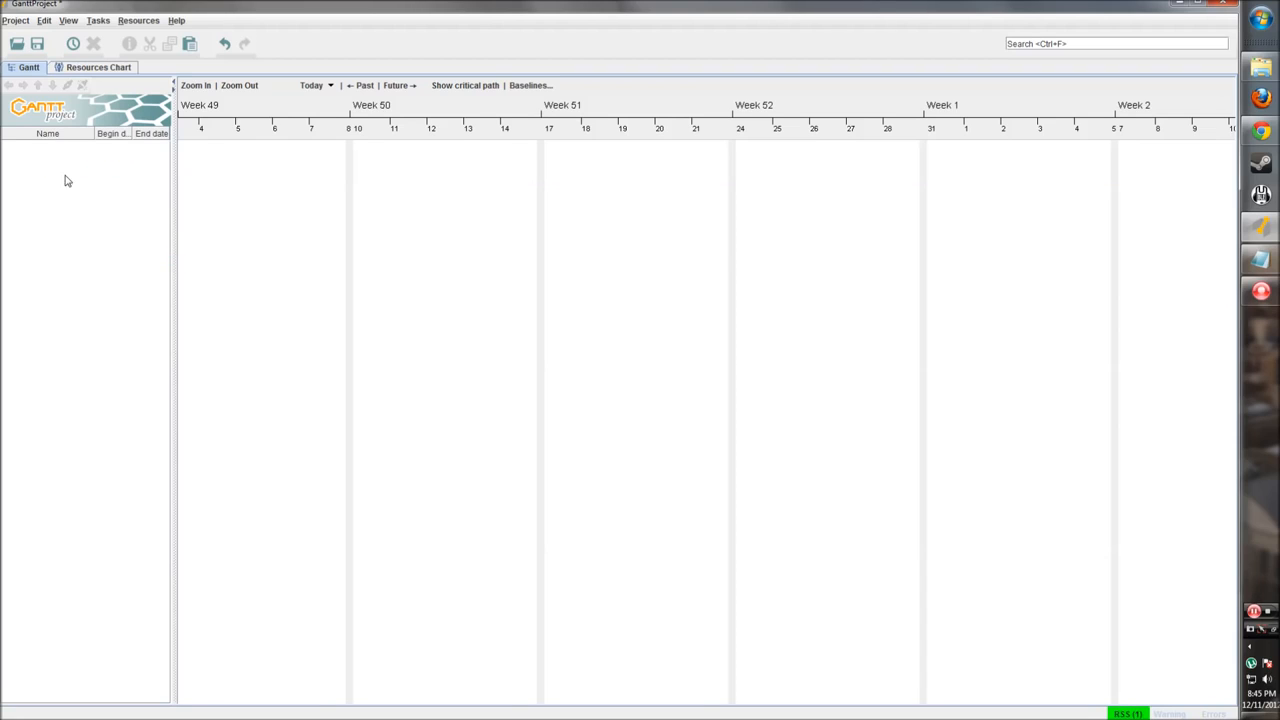
# - Create a new task in the Gantt chart and name it First Task
pyautogui.click(73, 44)
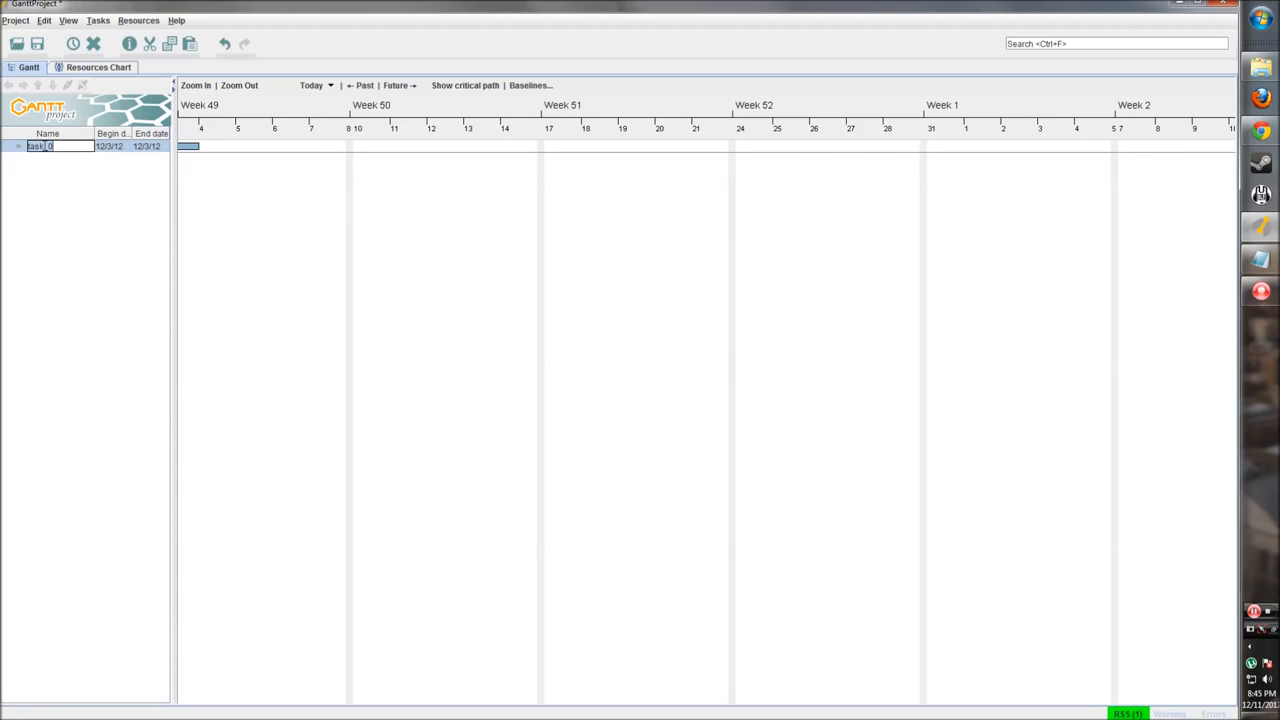
pyautogui.moveTo(271, 214); pyautogui.dragTo(354, 217)
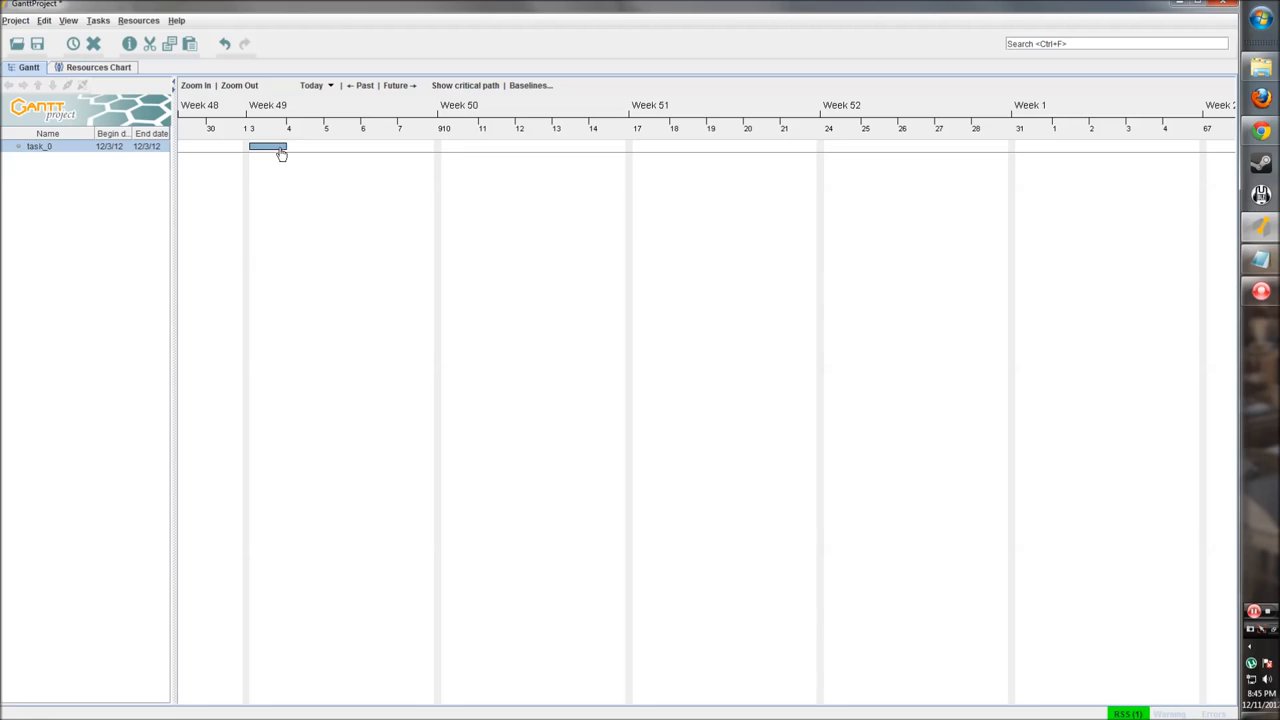
pyautogui.click(37, 150)
pyautogui.doubleClick(53, 147)
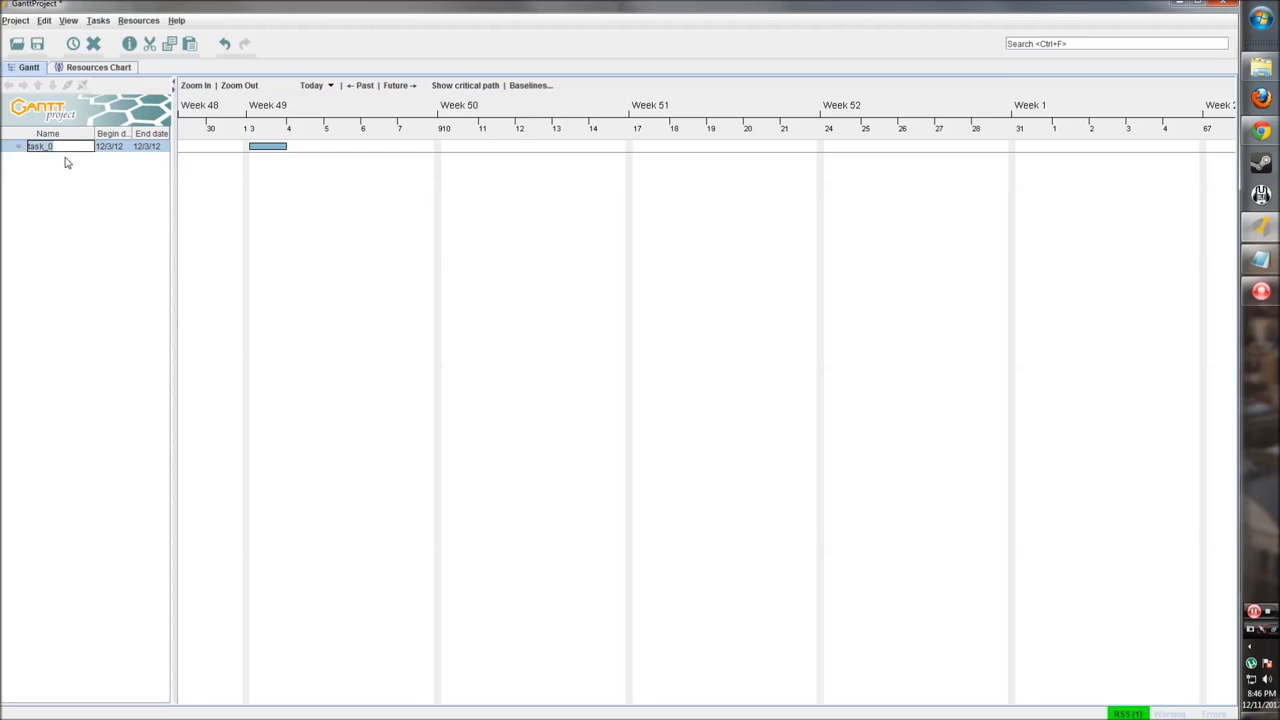
pyautogui.press('BackSpace')
pyautogui.press('Return')
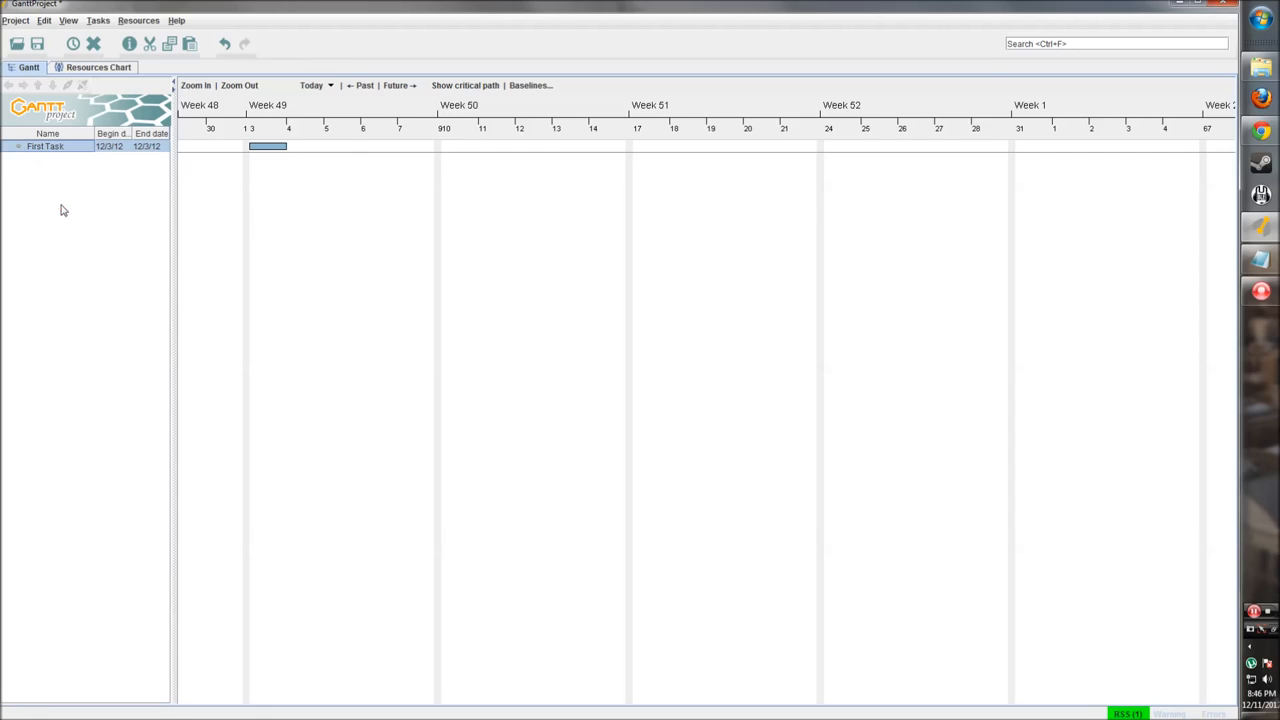
# - Extend First Task's bar on the timeline to end on 12/7/12 and set its progress to 50 percent
pyautogui.moveTo(172, 177); pyautogui.dragTo(187, 174)
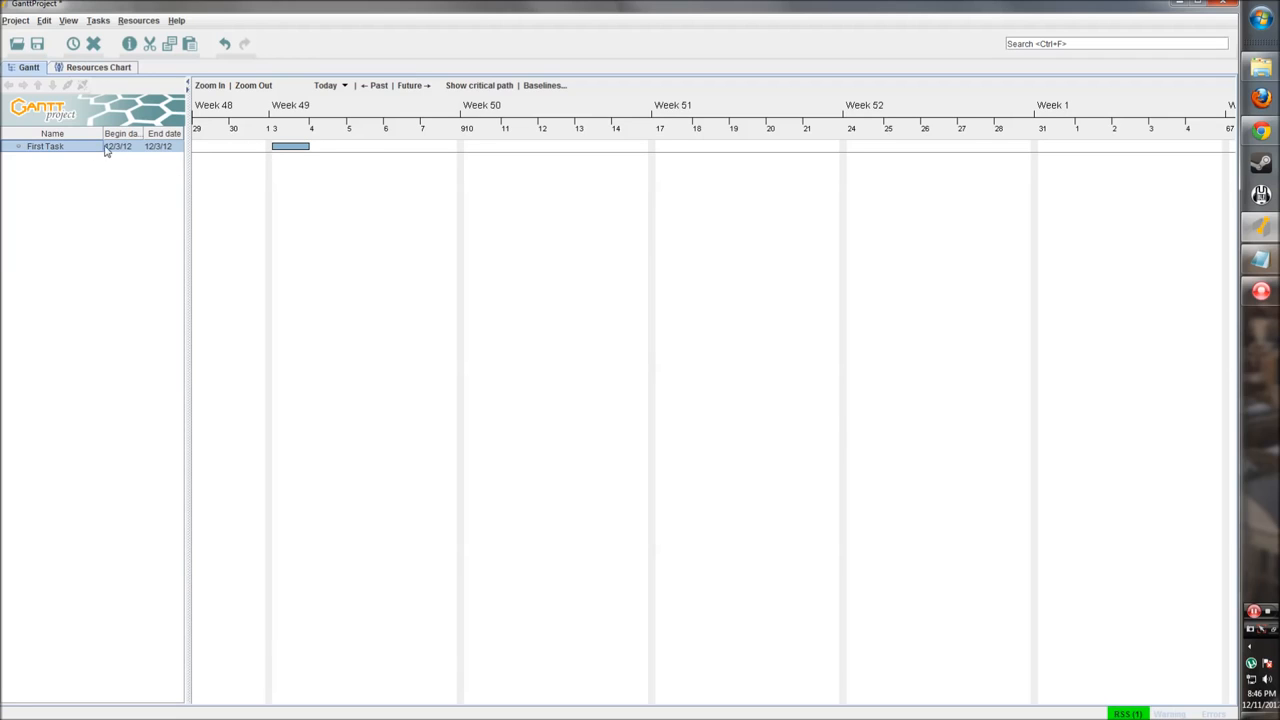
pyautogui.moveTo(298, 173); pyautogui.dragTo(363, 191)
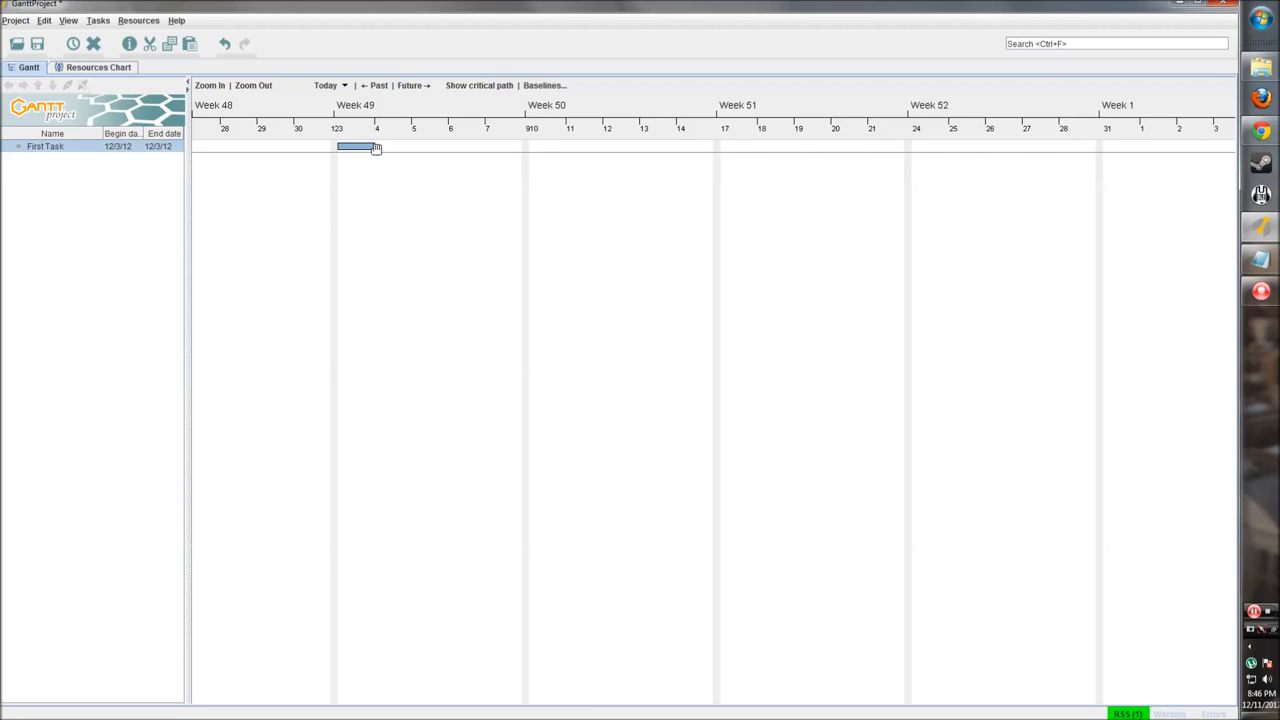
pyautogui.moveTo(375, 148); pyautogui.dragTo(534, 149)
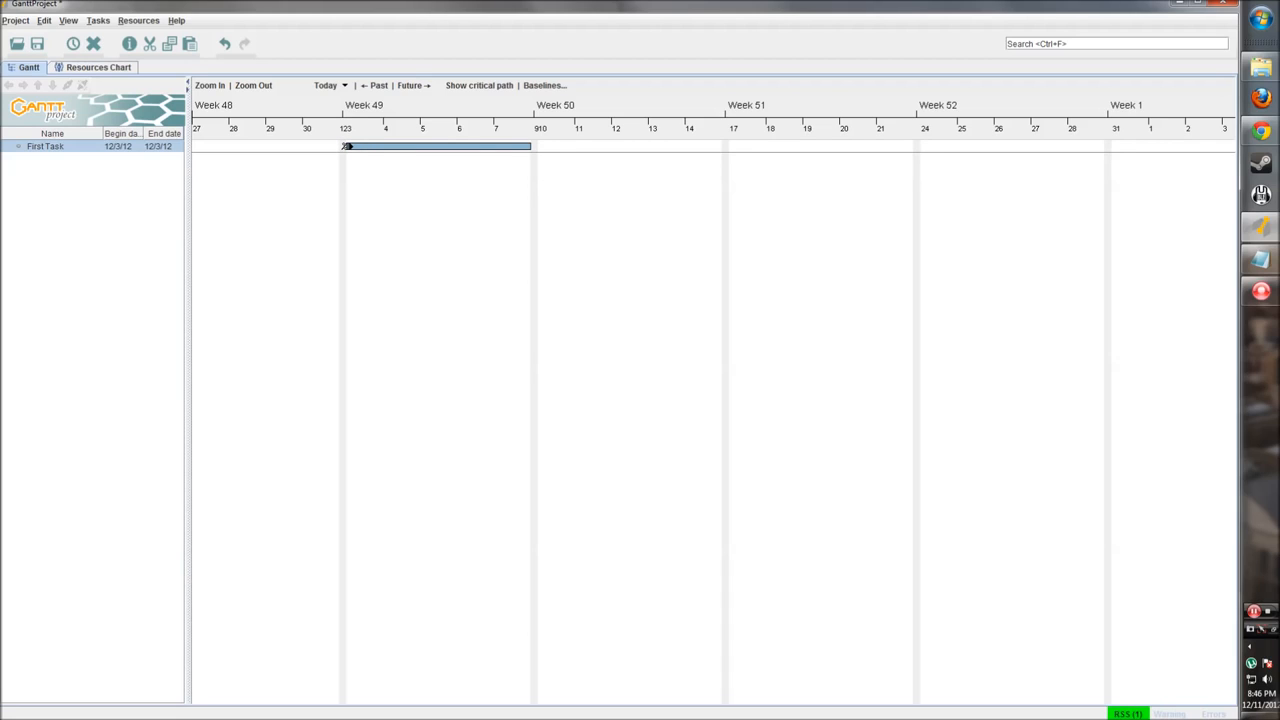
pyautogui.moveTo(346, 146); pyautogui.dragTo(436, 148)
pyautogui.rightClick(95, 149)
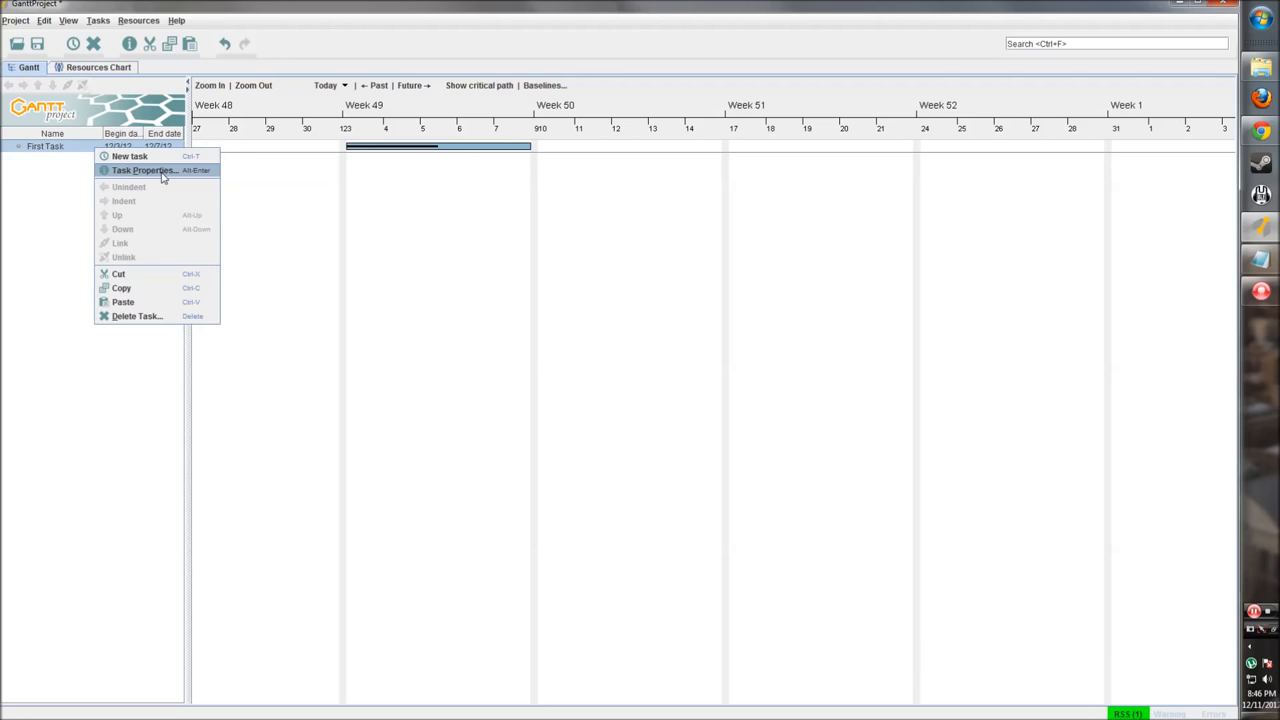
pyautogui.rightClick(398, 148)
pyautogui.rightClick(385, 146)
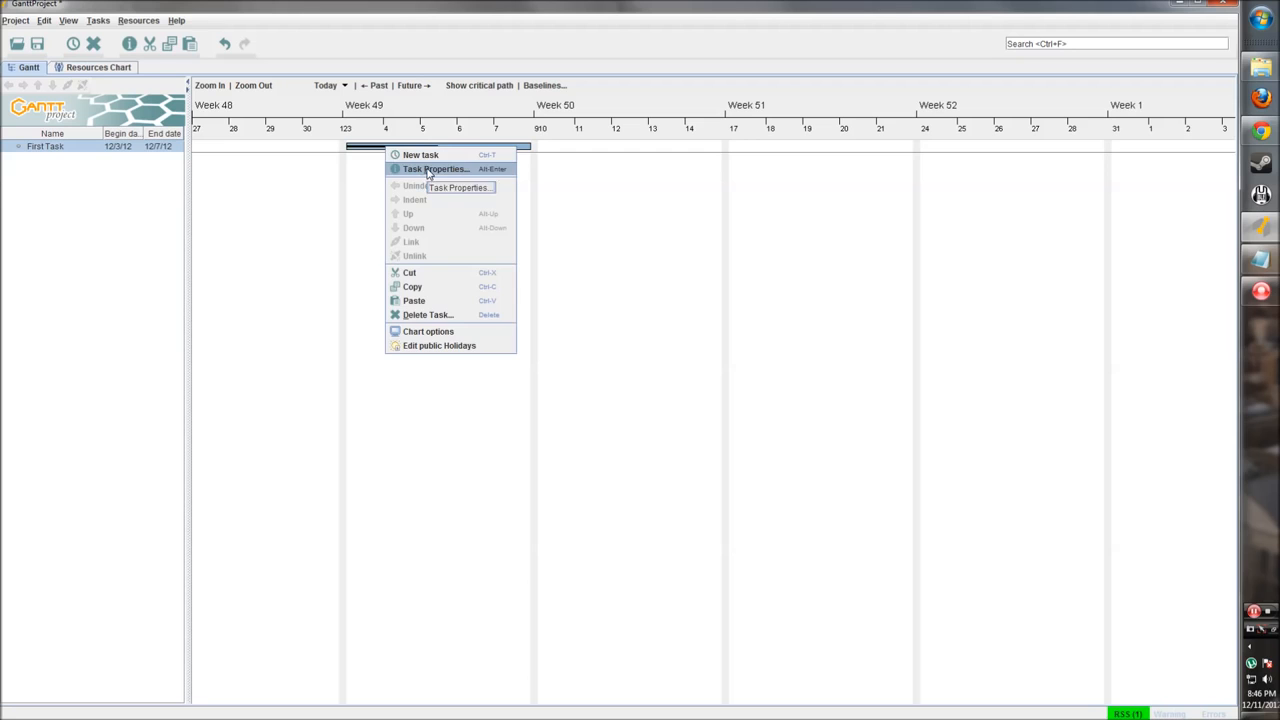
pyautogui.click(51, 177)
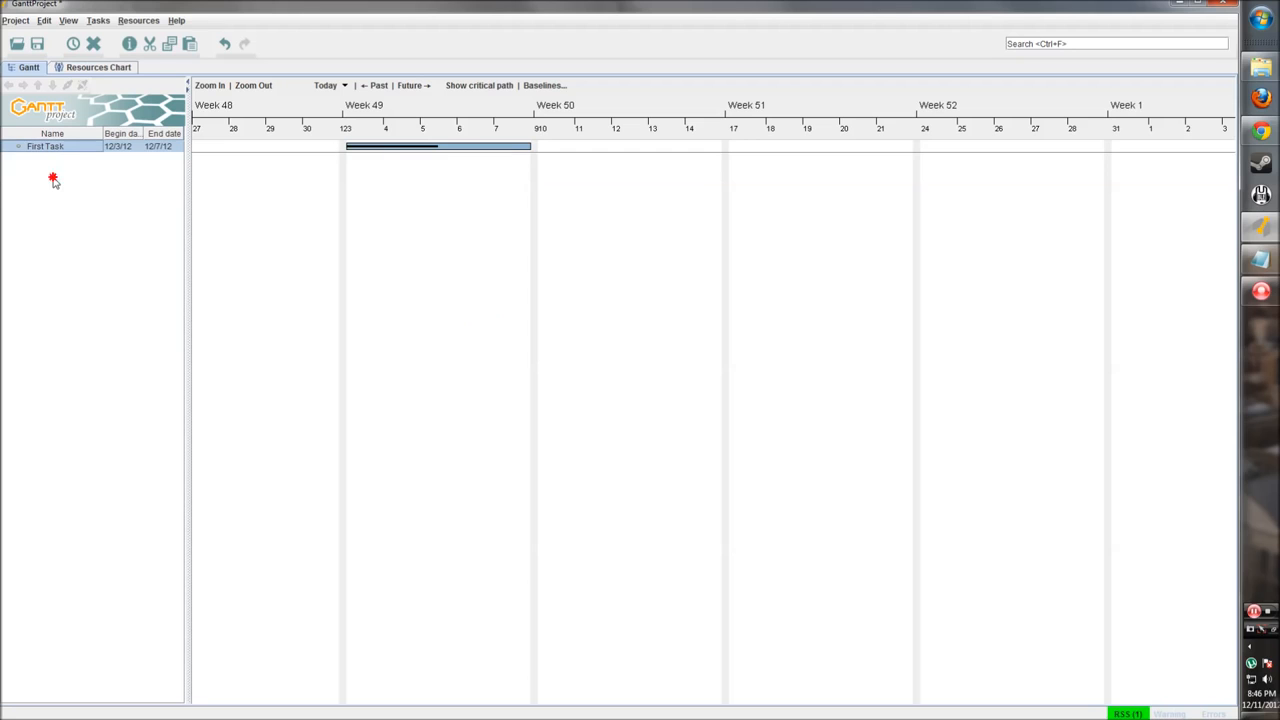
# - Open the properties of First Task
pyautogui.click(130, 45)
pyautogui.moveTo(462, 197); pyautogui.dragTo(359, 235)
pyautogui.click(418, 243)
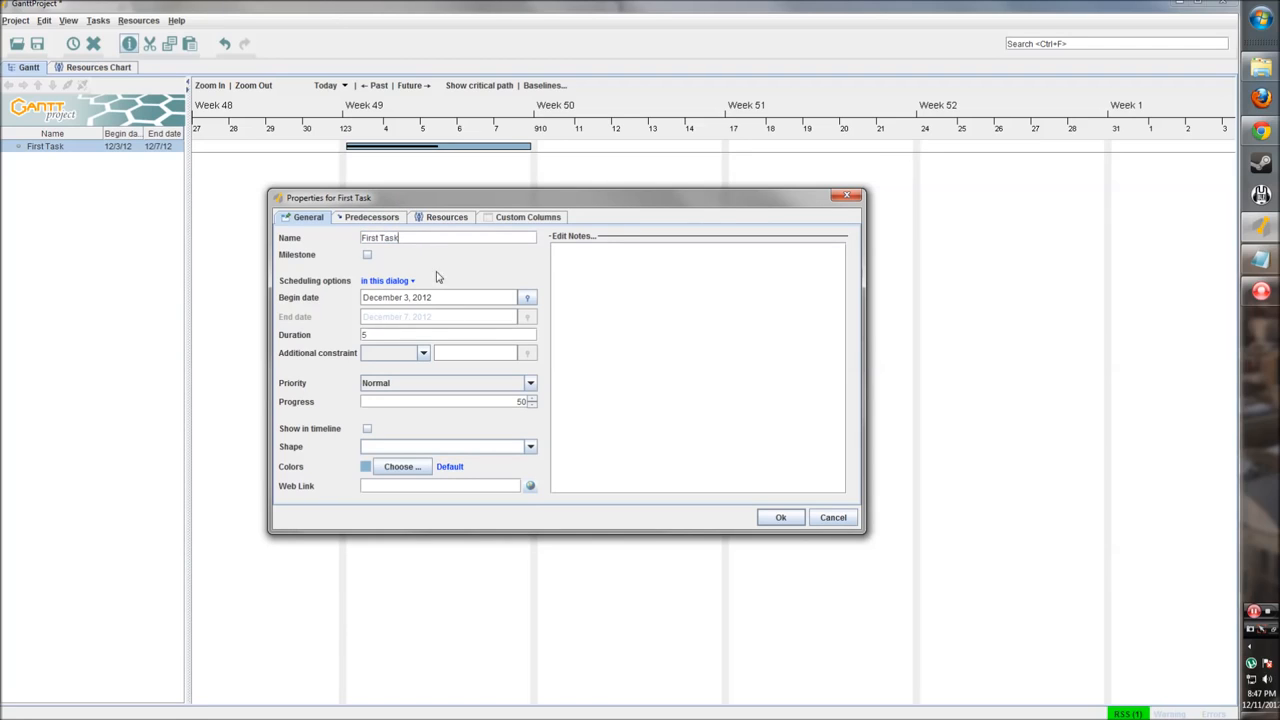
# - Try marking First Task as a milestone and clear the option again
pyautogui.click(367, 256)
pyautogui.click(367, 256)
pyautogui.click(367, 256)
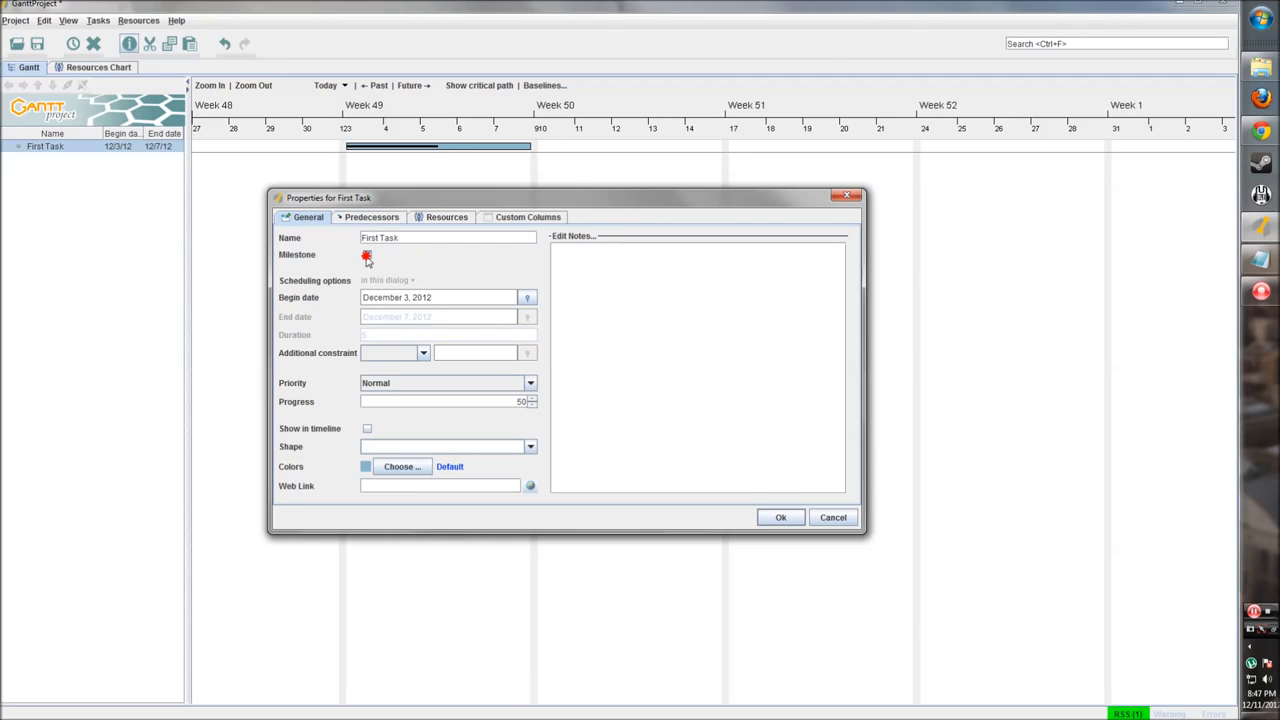
pyautogui.click(367, 256)
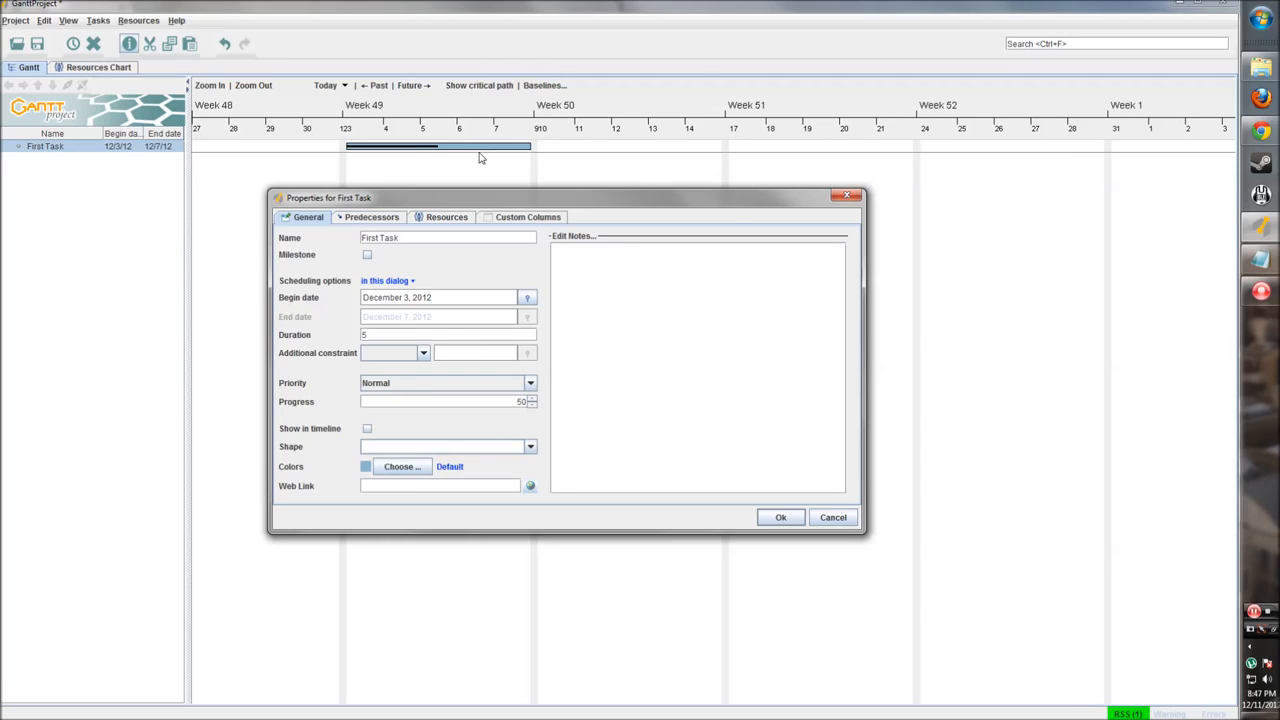
# - Try the Earliest begin constraint on First Task and clear it again
pyautogui.click(421, 355)
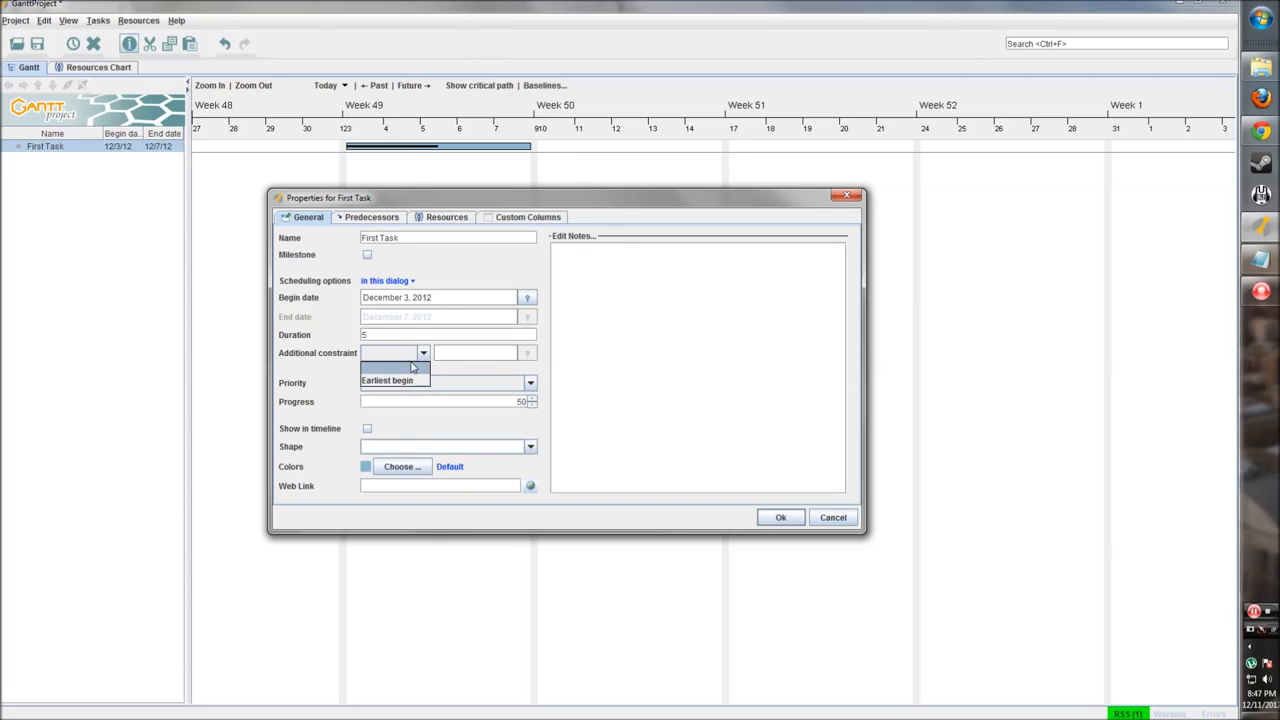
pyautogui.click(408, 381)
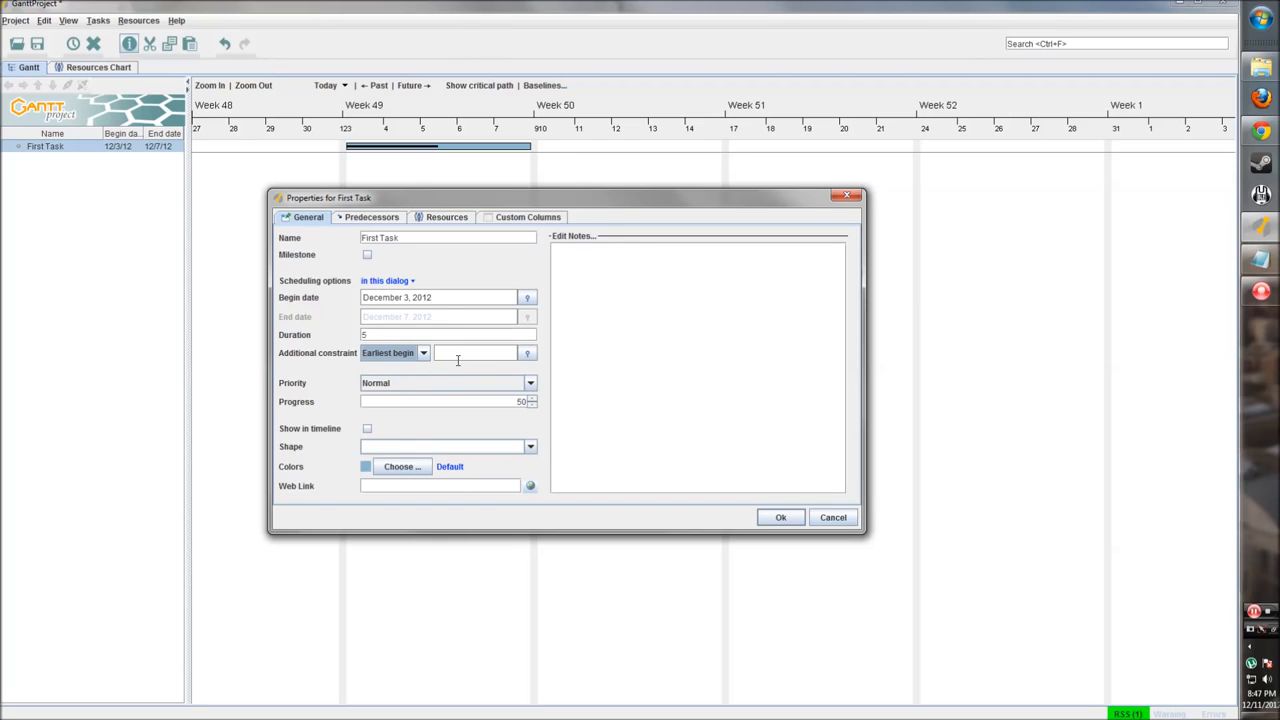
pyautogui.click(421, 353)
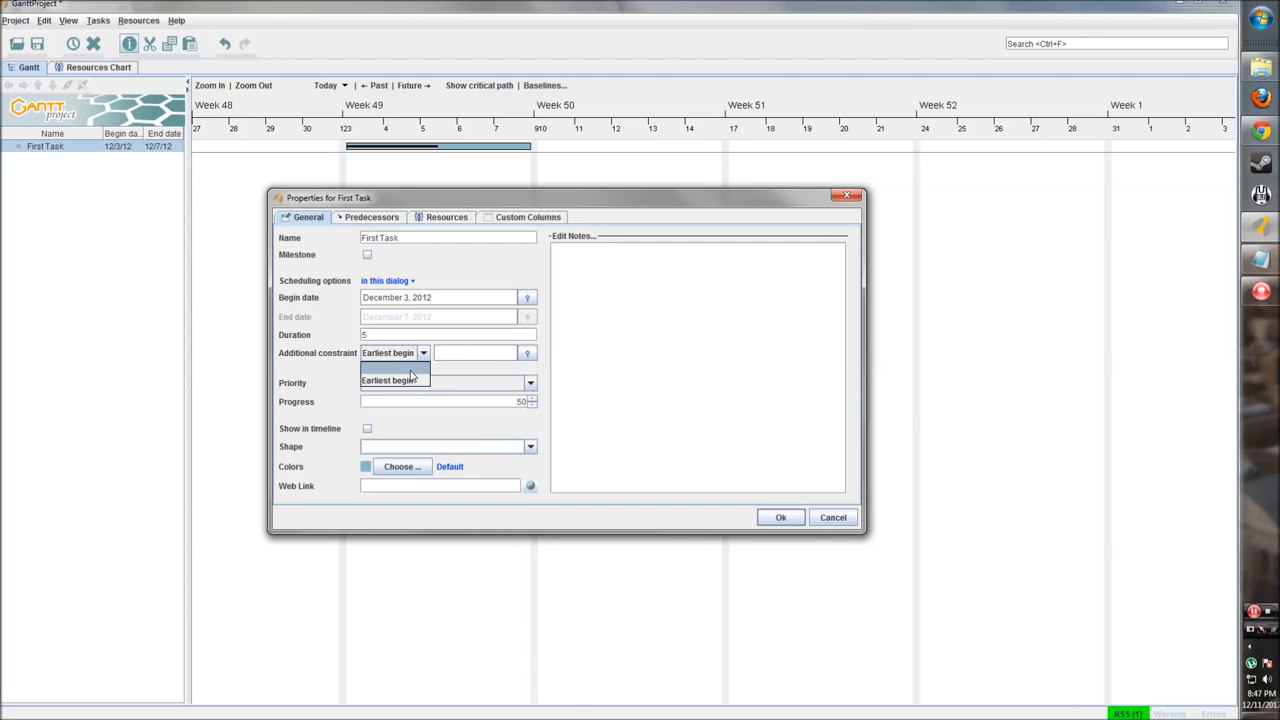
pyautogui.click(410, 370)
# - Try the Lowest priority for First Task and return it to Normal
pyautogui.click(531, 384)
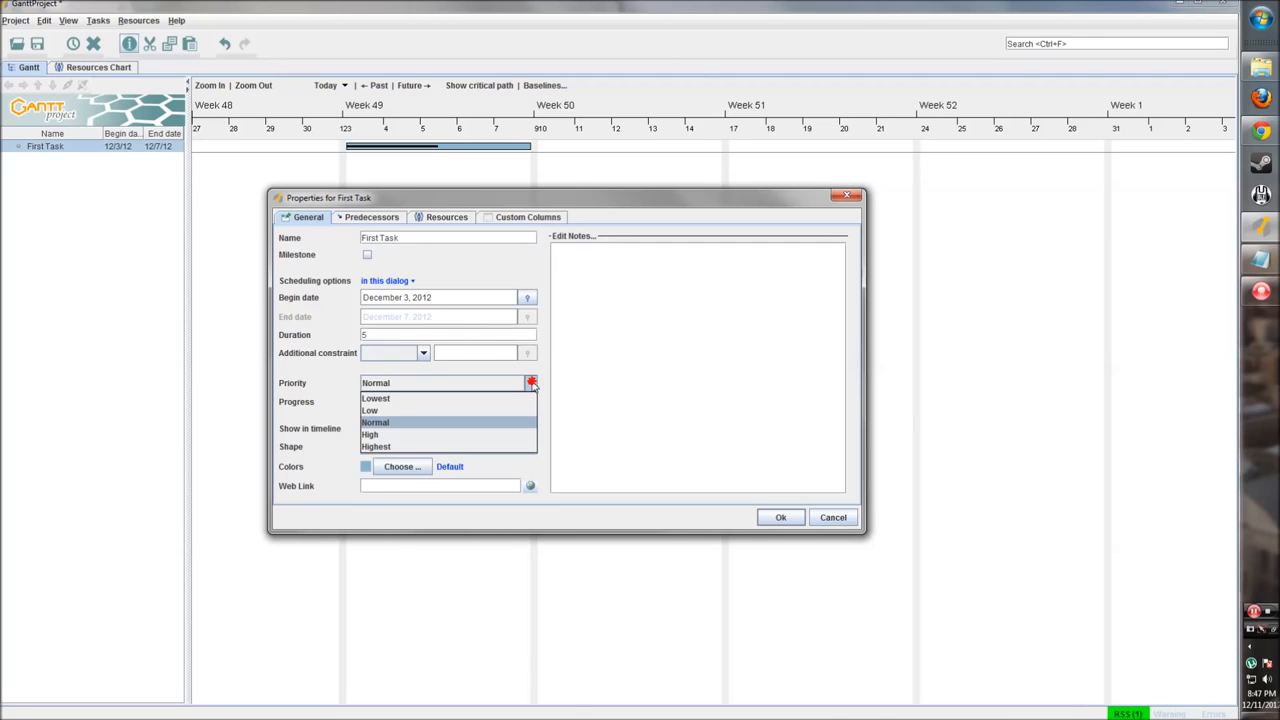
pyautogui.click(437, 428)
pyautogui.click(446, 388)
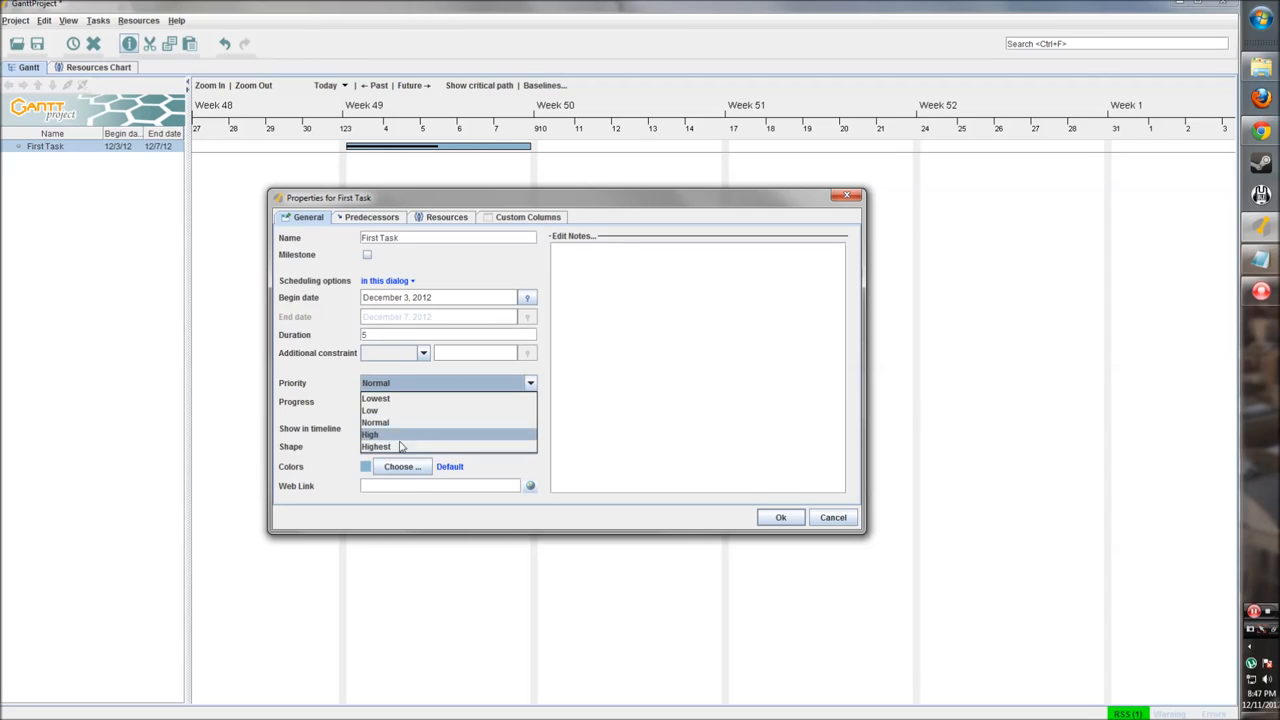
pyautogui.click(400, 398)
pyautogui.click(410, 386)
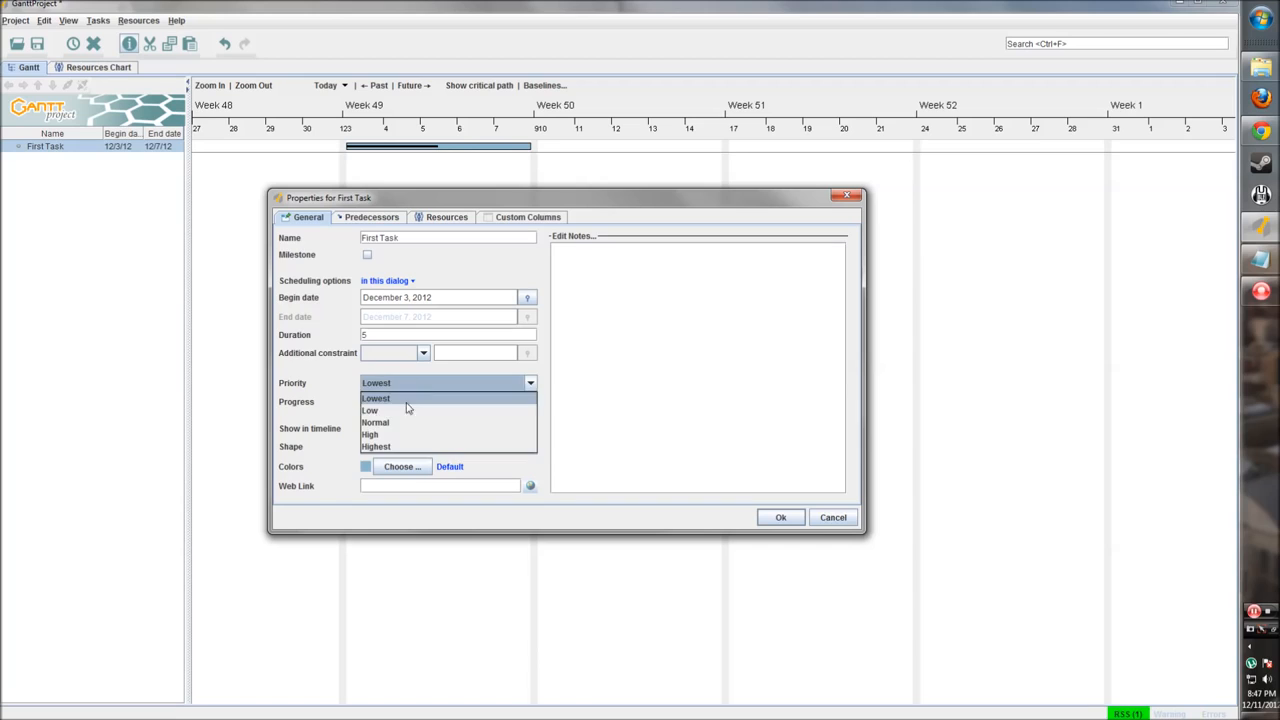
pyautogui.click(401, 422)
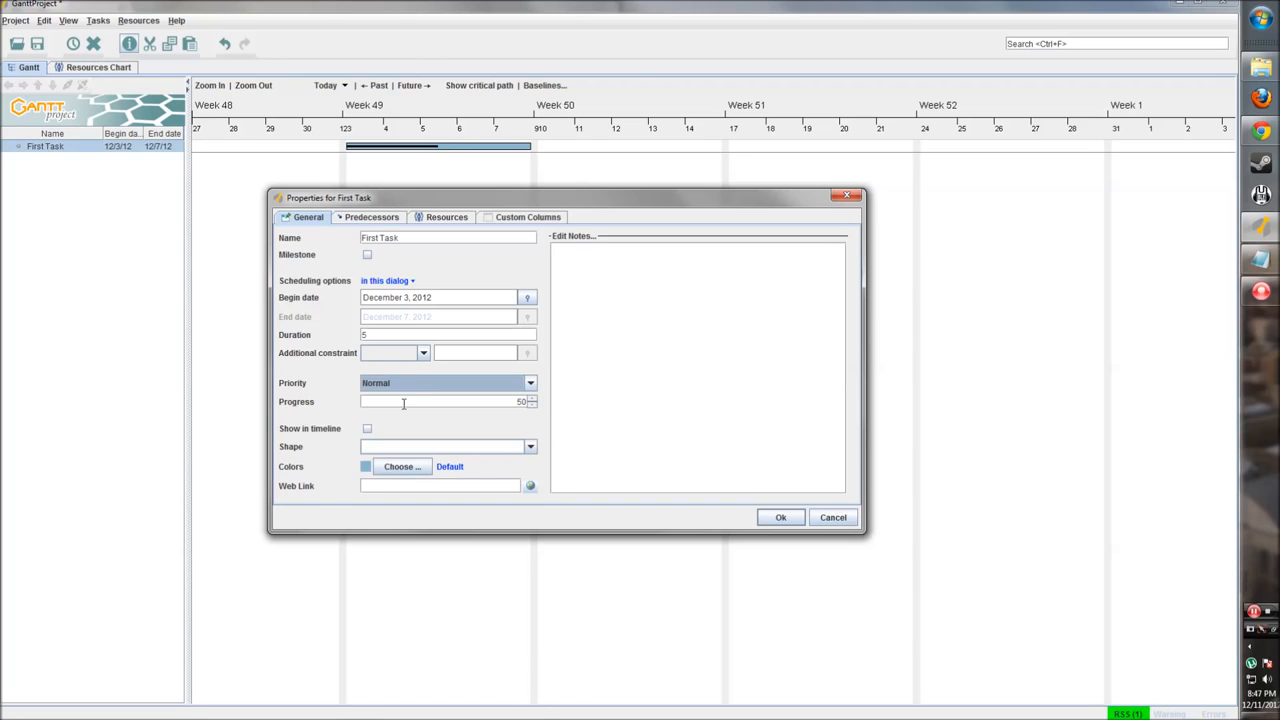
pyautogui.click(527, 401)
pyautogui.moveTo(523, 401); pyautogui.dragTo(515, 407)
pyautogui.click(520, 403)
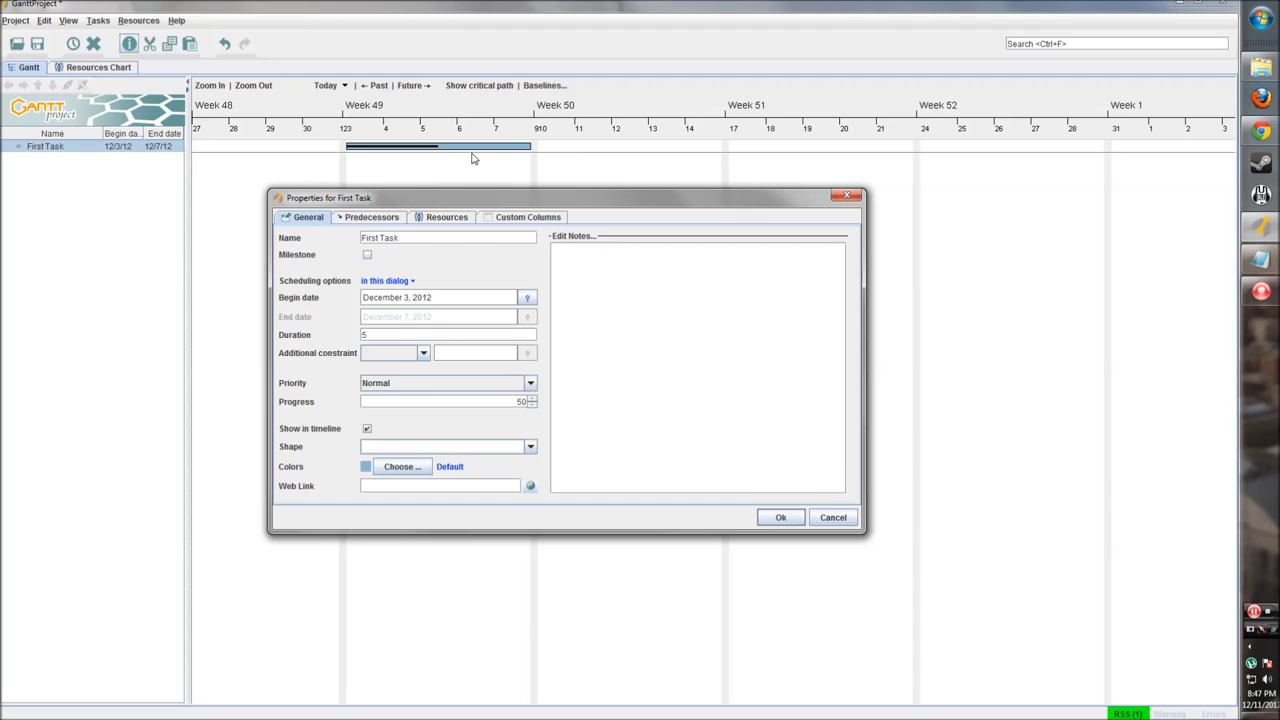
# - Enable Show in timeline for First Task and look through the available bar shapes
pyautogui.click(367, 429)
pyautogui.click(530, 447)
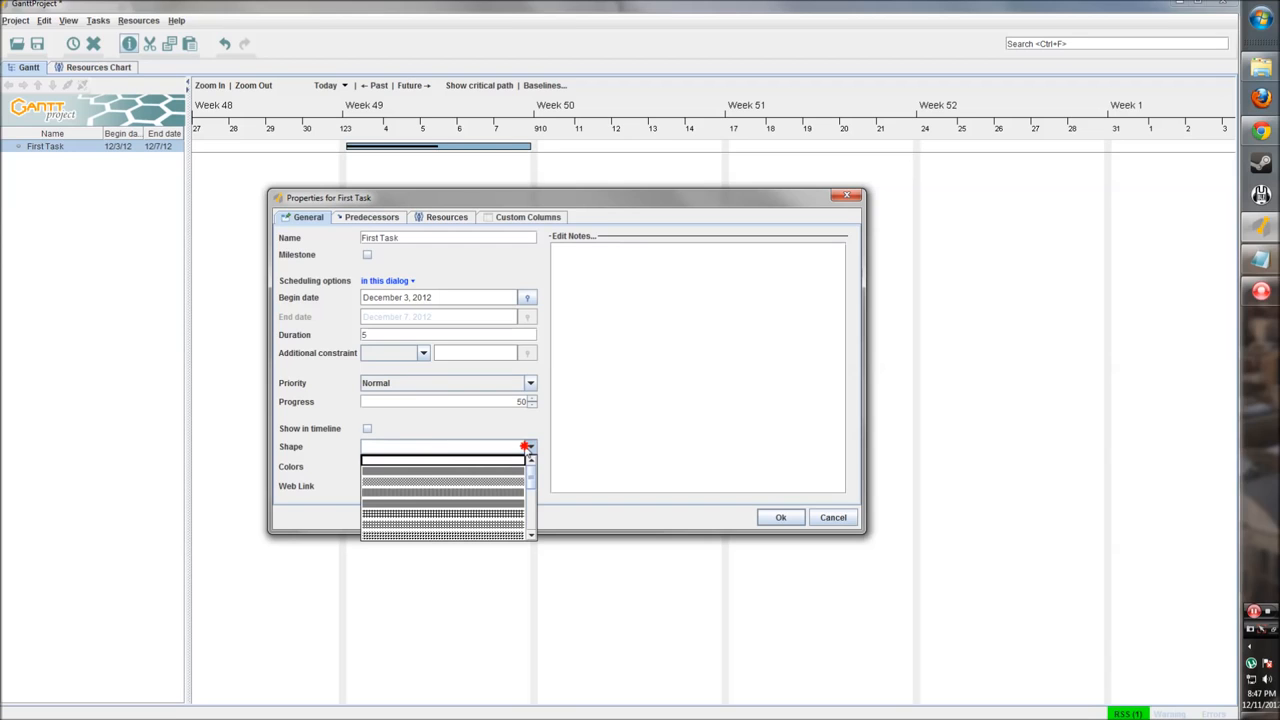
pyautogui.moveTo(530, 481)
pyautogui.mouseDown()
pyautogui.moveTo(531, 526)
pyautogui.moveTo(528, 463)
pyautogui.moveTo(529, 531)
pyautogui.moveTo(531, 465)
pyautogui.mouseUp()
pyautogui.click(440, 428)
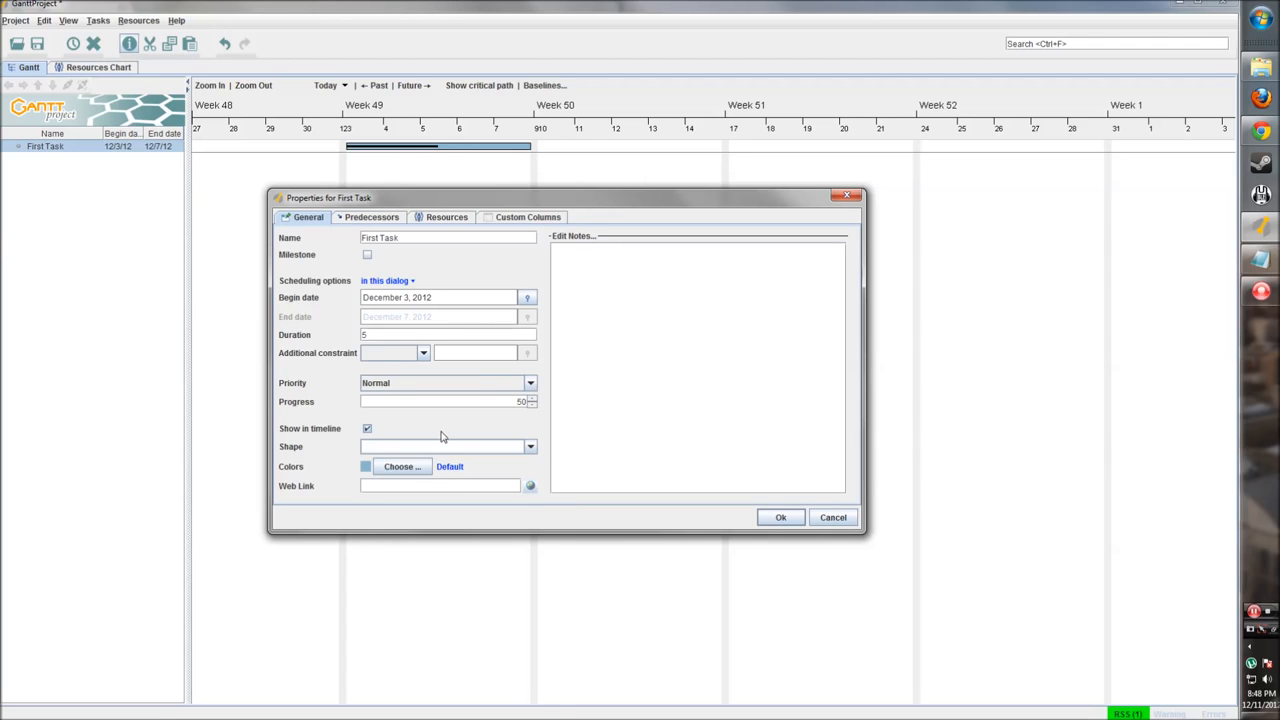
# - Set First Task's color to red from the color swatches
pyautogui.click(398, 467)
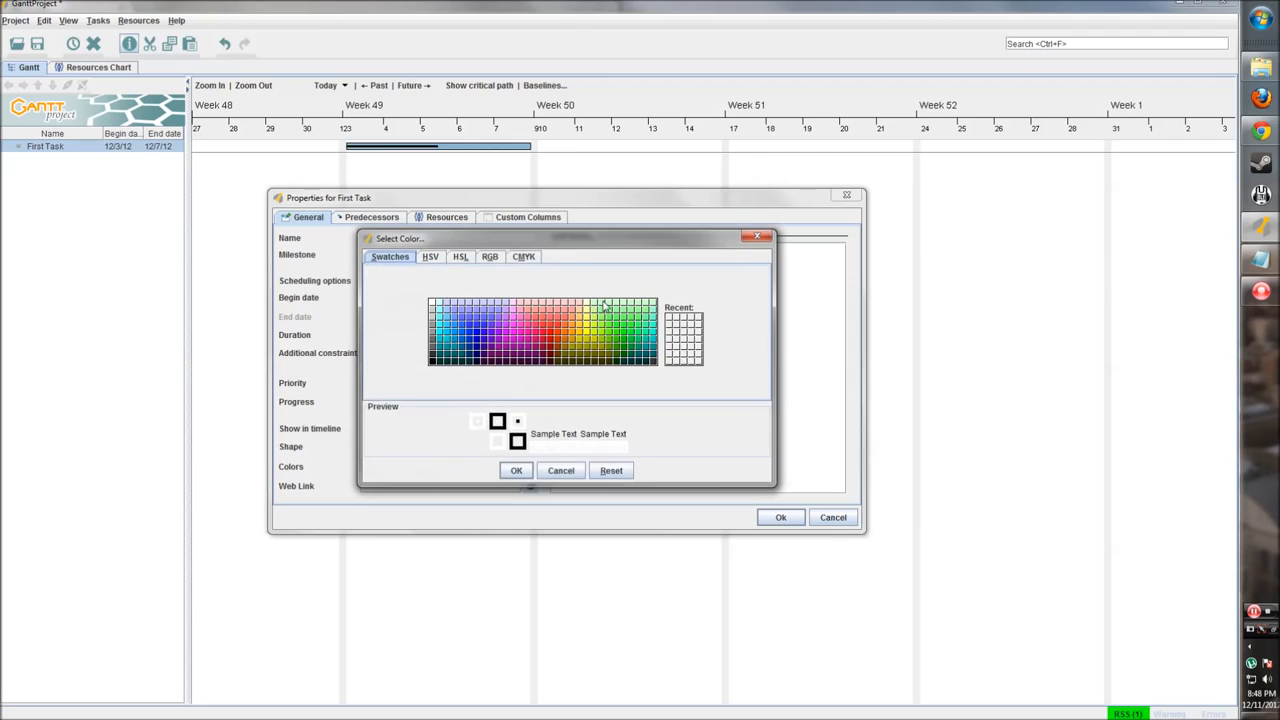
pyautogui.click(435, 258)
pyautogui.click(461, 257)
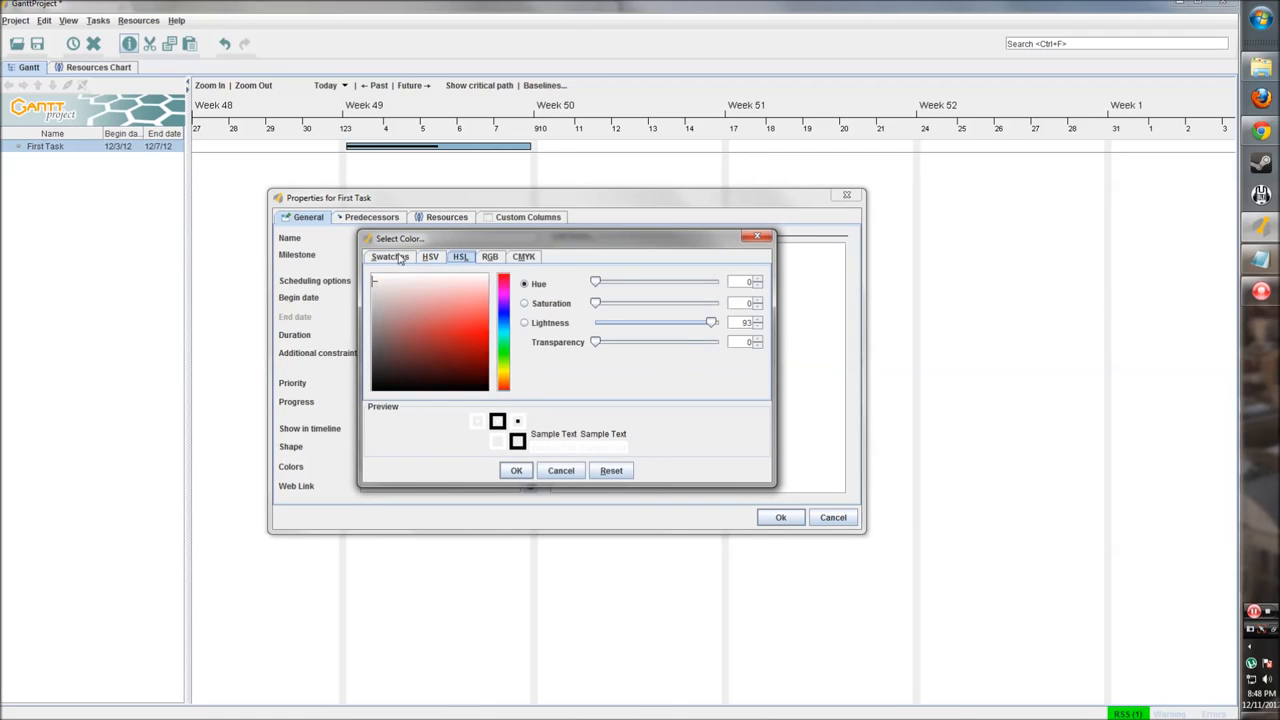
pyautogui.click(399, 257)
pyautogui.moveTo(459, 245); pyautogui.dragTo(498, 291)
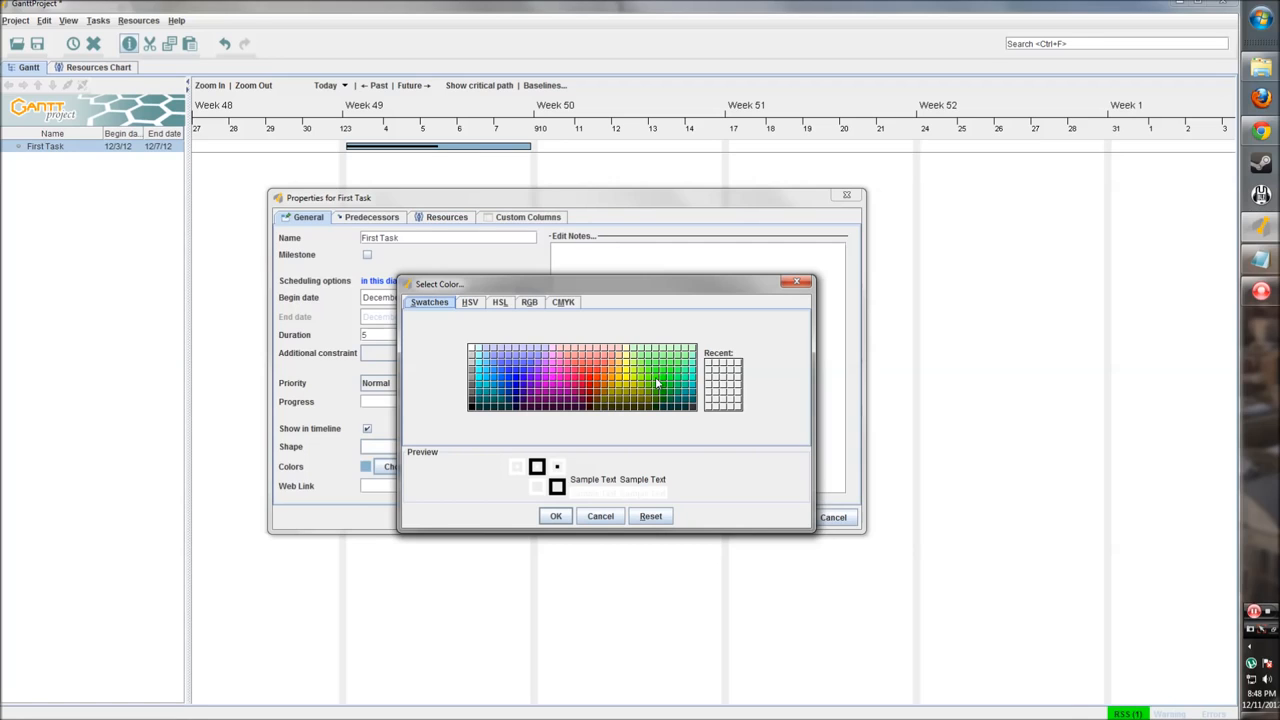
pyautogui.click(594, 385)
pyautogui.click(556, 516)
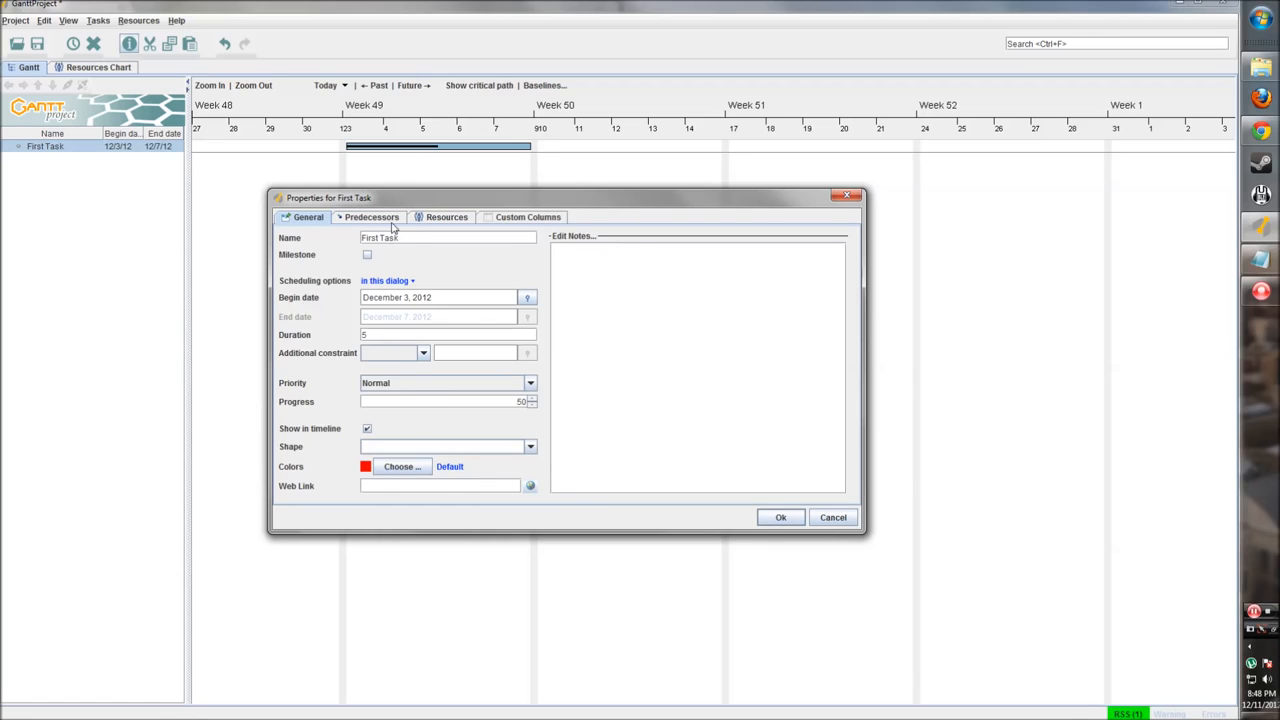
# - Examine the notes, predecessors and resources sections of First Task's properties
pyautogui.click(583, 255)
pyautogui.click(368, 218)
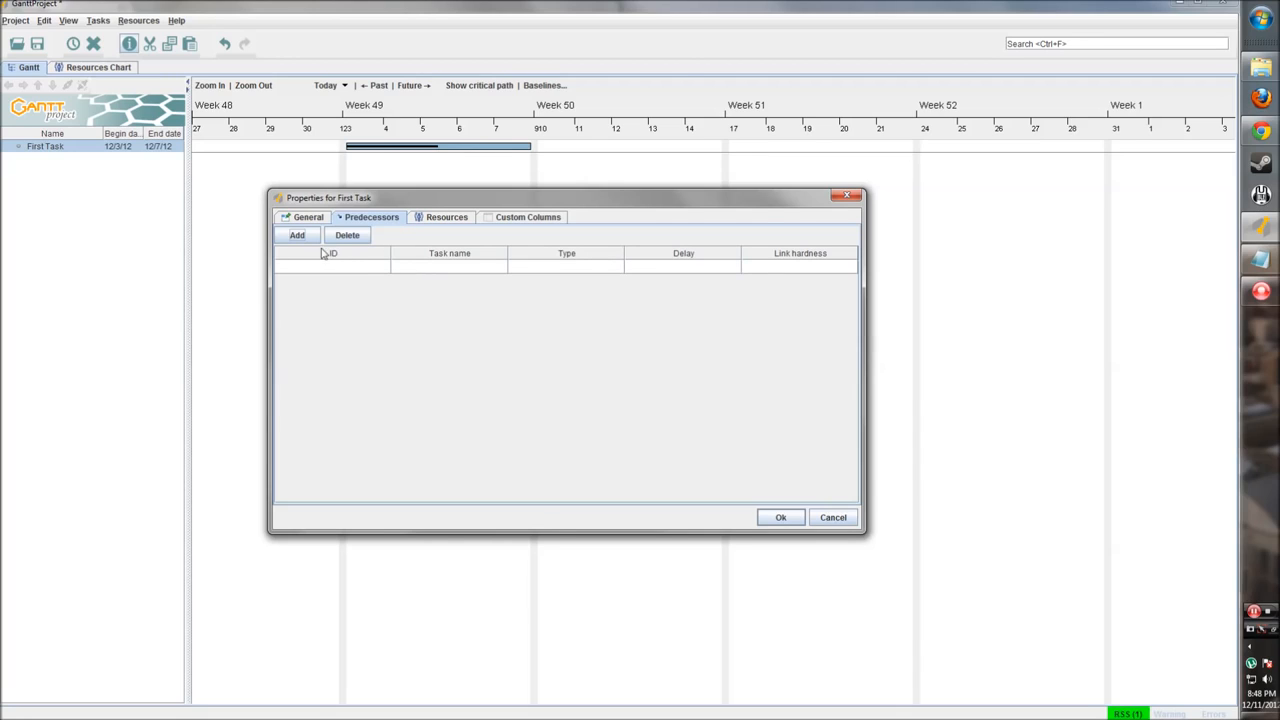
pyautogui.moveTo(388, 203); pyautogui.dragTo(401, 217)
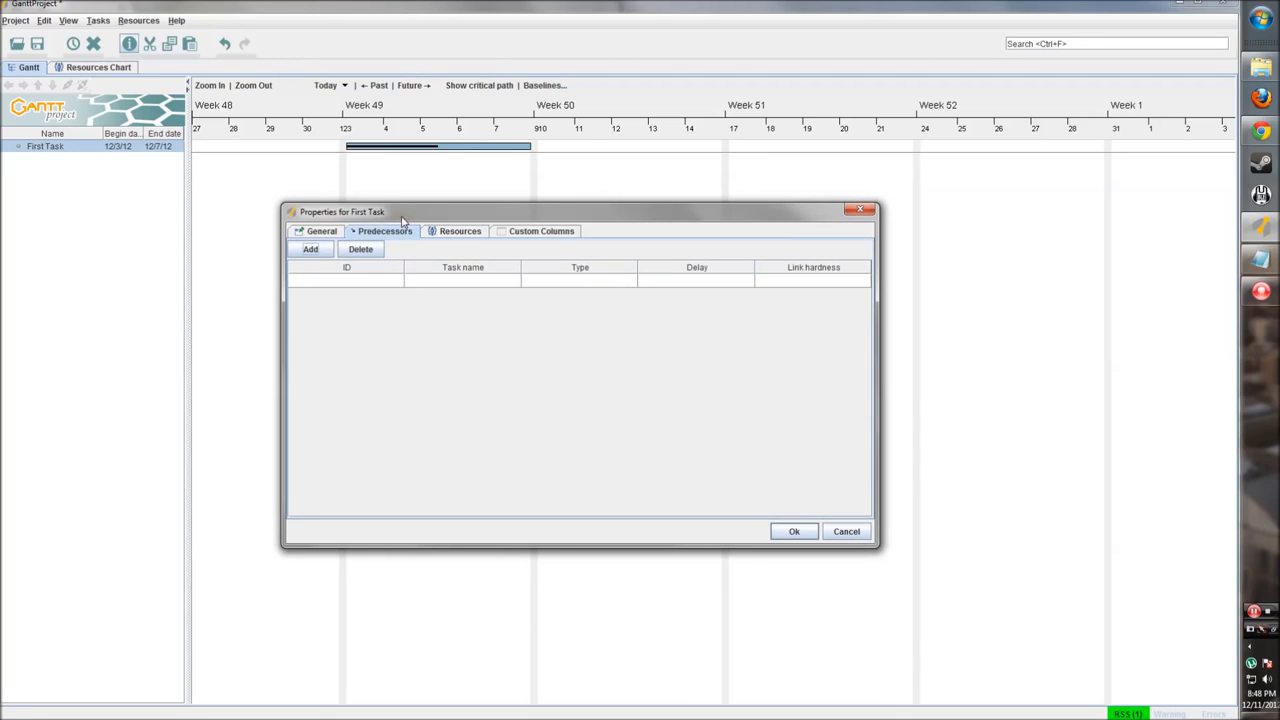
pyautogui.click(452, 234)
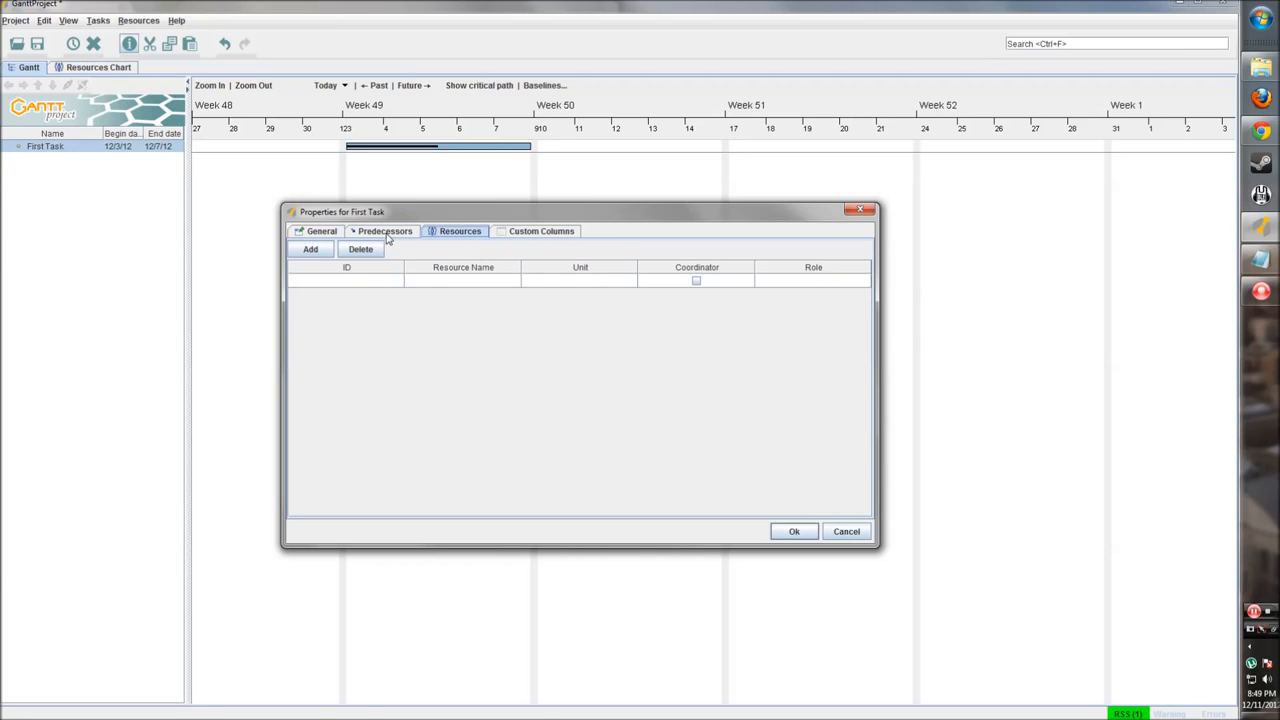
# - Add a custom column named Needs Approval in the Custom Fields Manager
pyautogui.click(538, 232)
pyautogui.click(355, 252)
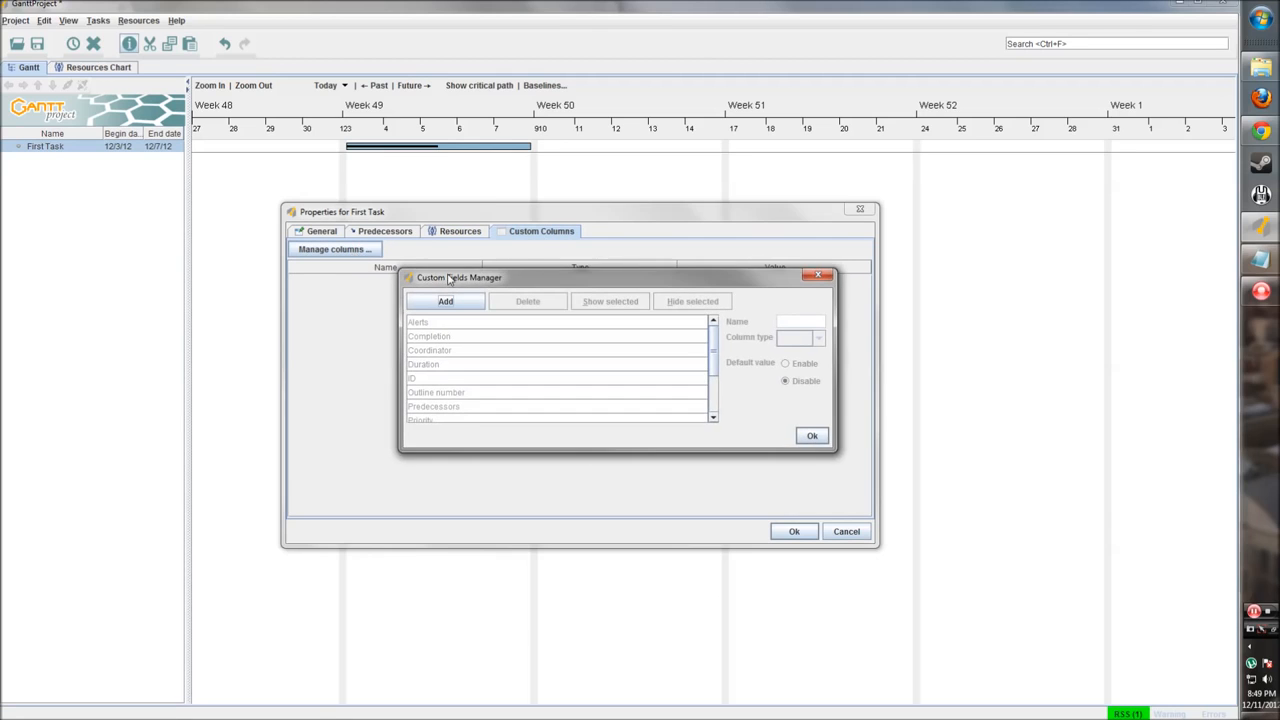
pyautogui.moveTo(449, 279); pyautogui.dragTo(406, 265)
pyautogui.scroll(-2, 560, 326)
pyautogui.click(405, 288)
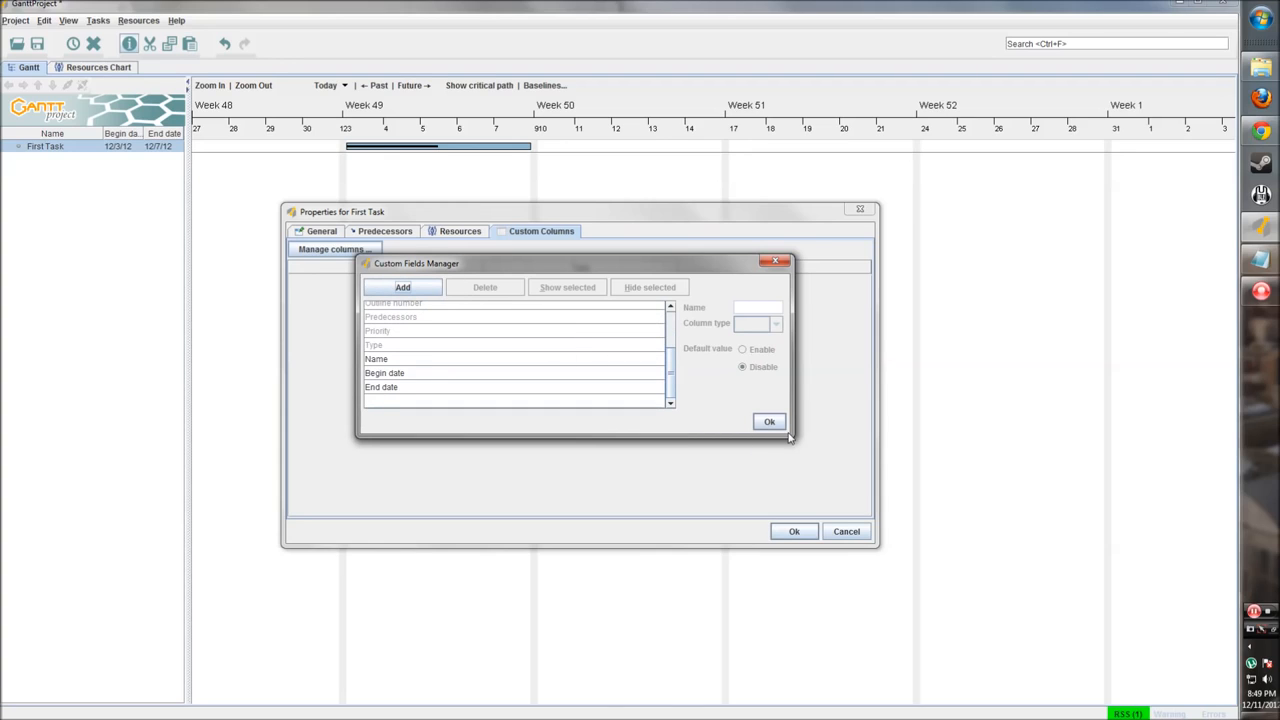
pyautogui.moveTo(790, 436); pyautogui.dragTo(853, 538)
pyautogui.click(418, 290)
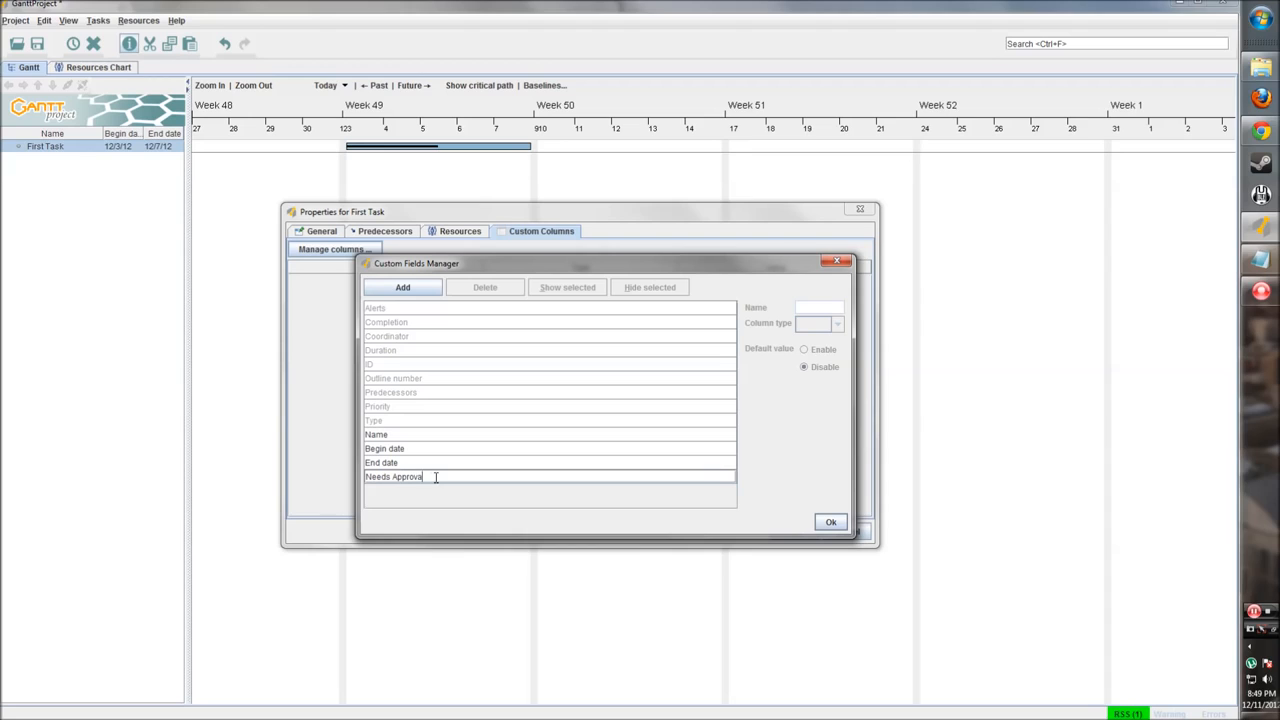
pyautogui.press('Return')
pyautogui.click(448, 478)
# - Make Needs Approval a Boolean column with its default value enabled and set to True
pyautogui.click(832, 324)
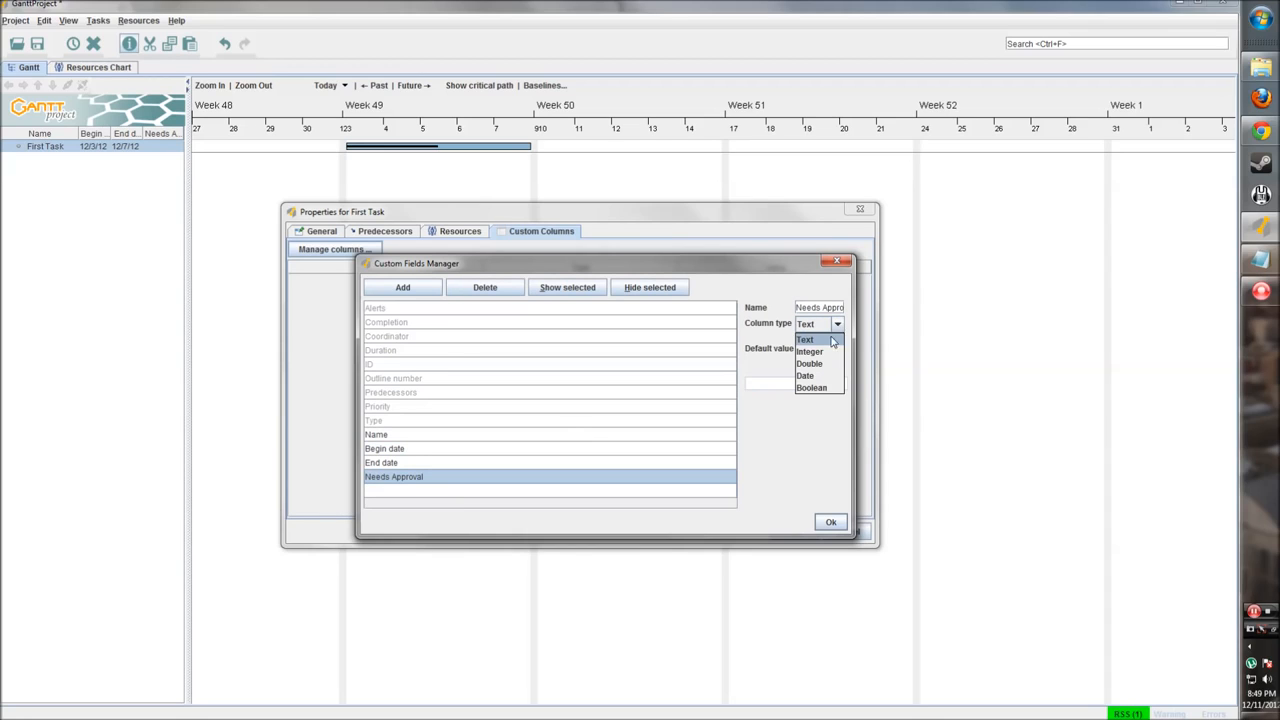
pyautogui.click(813, 389)
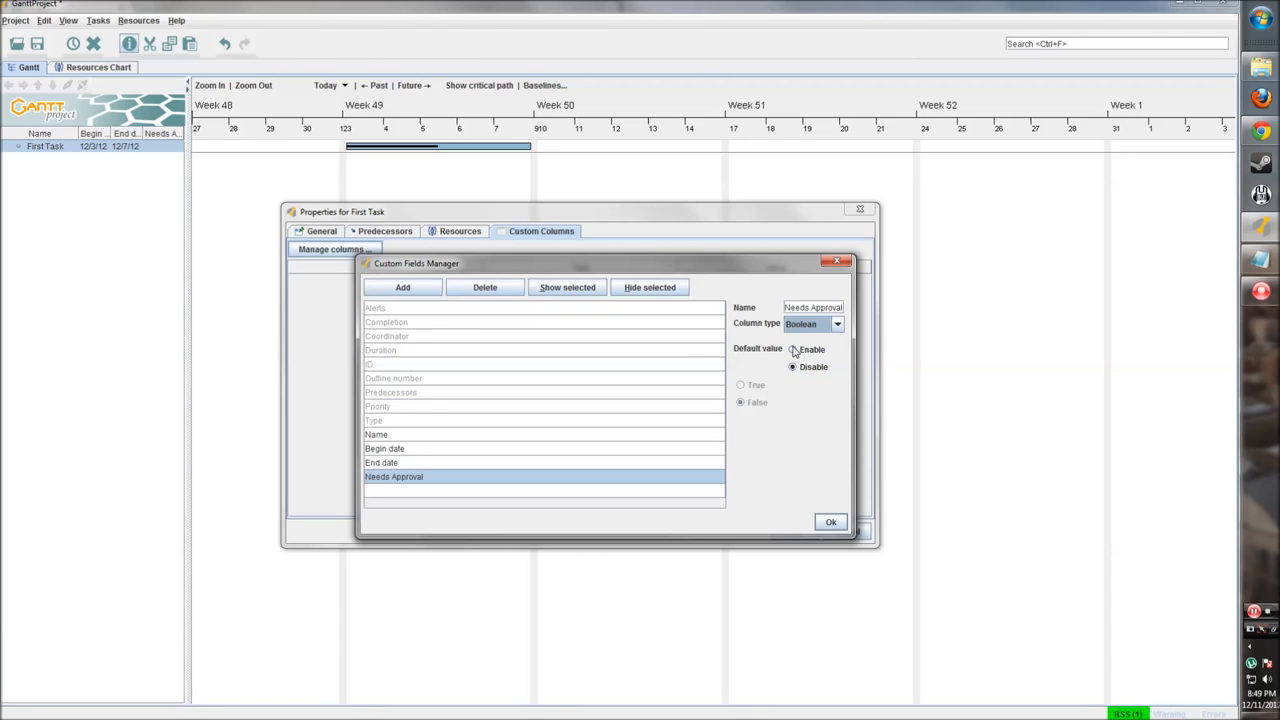
pyautogui.click(793, 351)
pyautogui.click(741, 386)
pyautogui.click(831, 522)
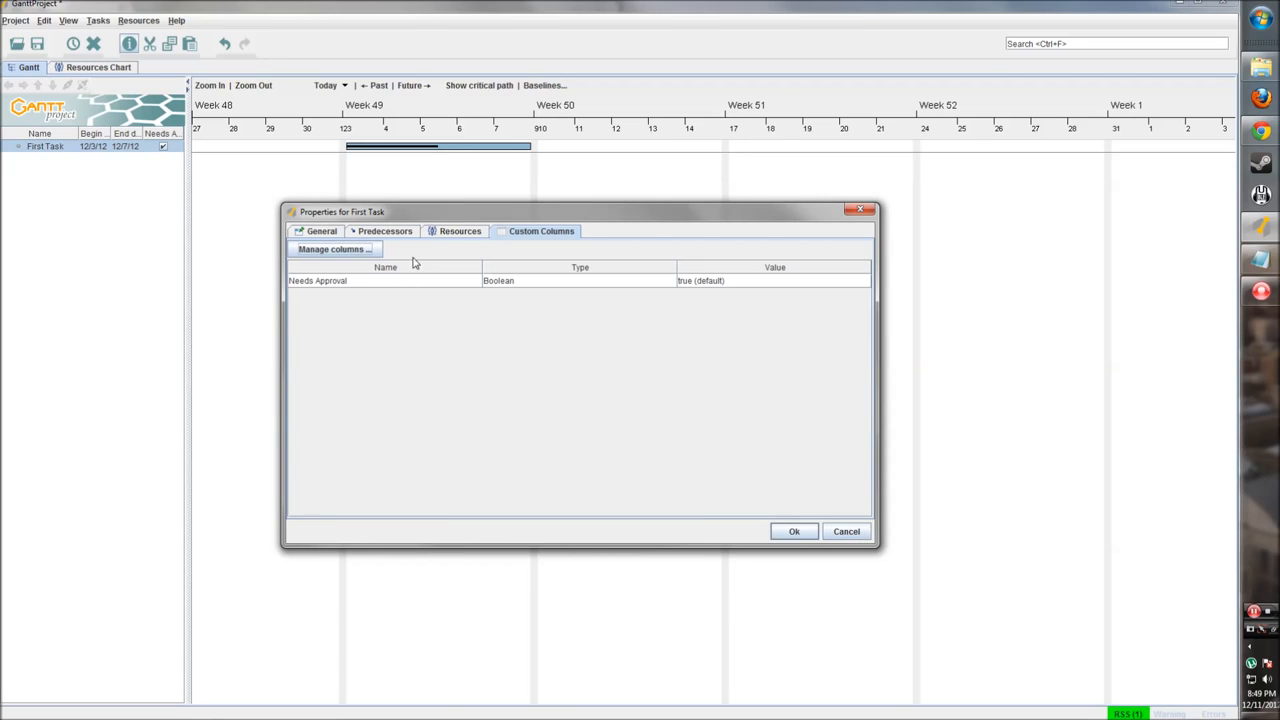
# - Go through the sections of First Task's properties once more and apply the changes
pyautogui.click(325, 231)
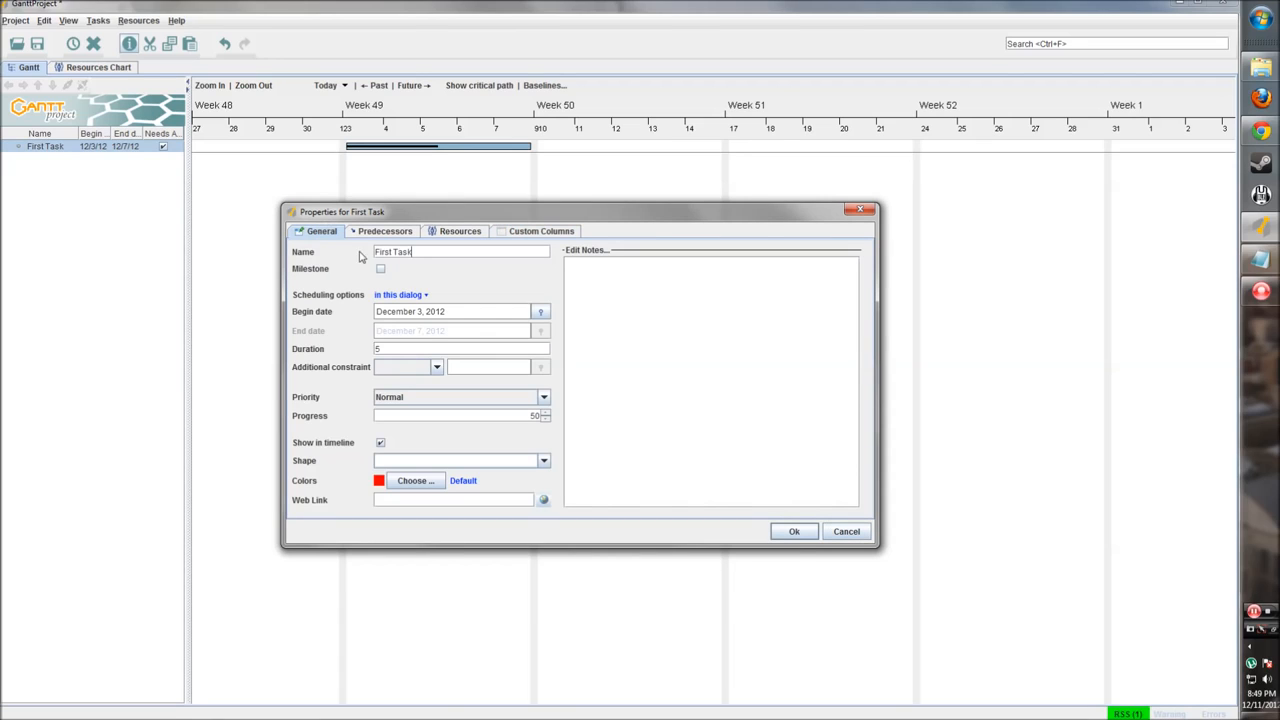
pyautogui.click(792, 532)
pyautogui.click(384, 231)
pyautogui.click(468, 232)
pyautogui.click(537, 231)
pyautogui.click(332, 231)
pyautogui.click(786, 531)
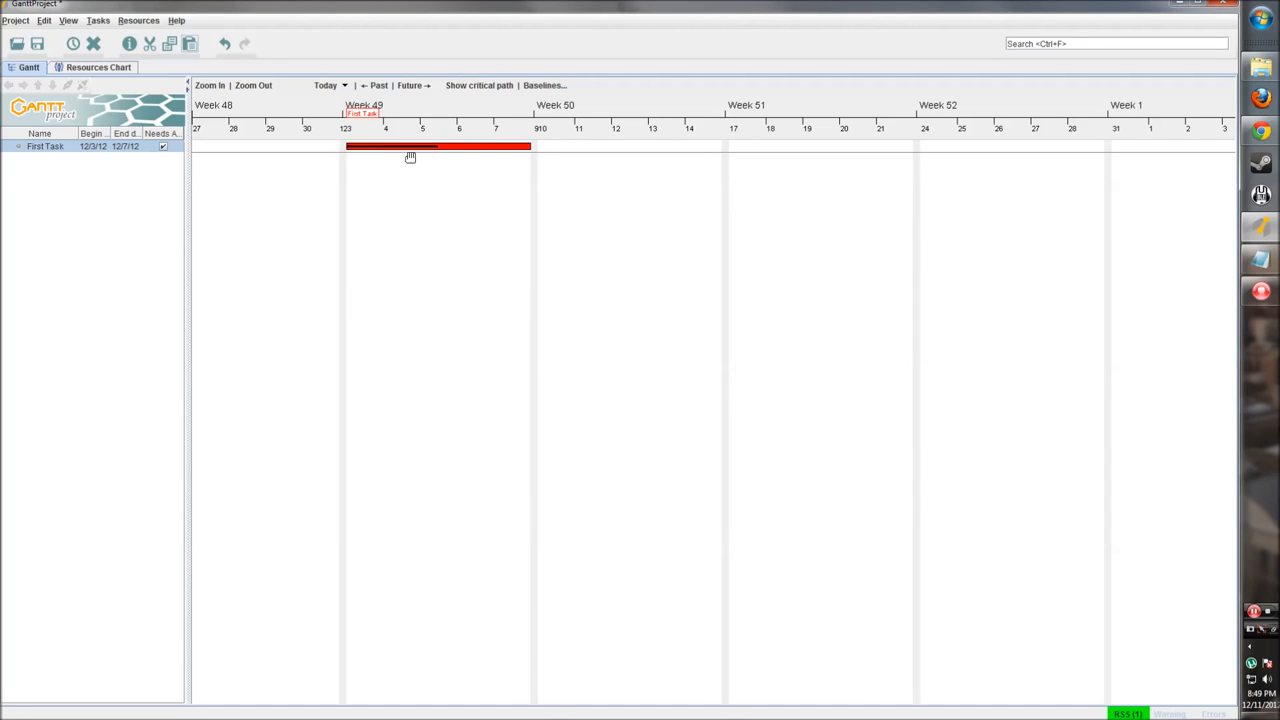
# - Extend First Task's bar on the timeline to end on December 11
pyautogui.click(438, 171)
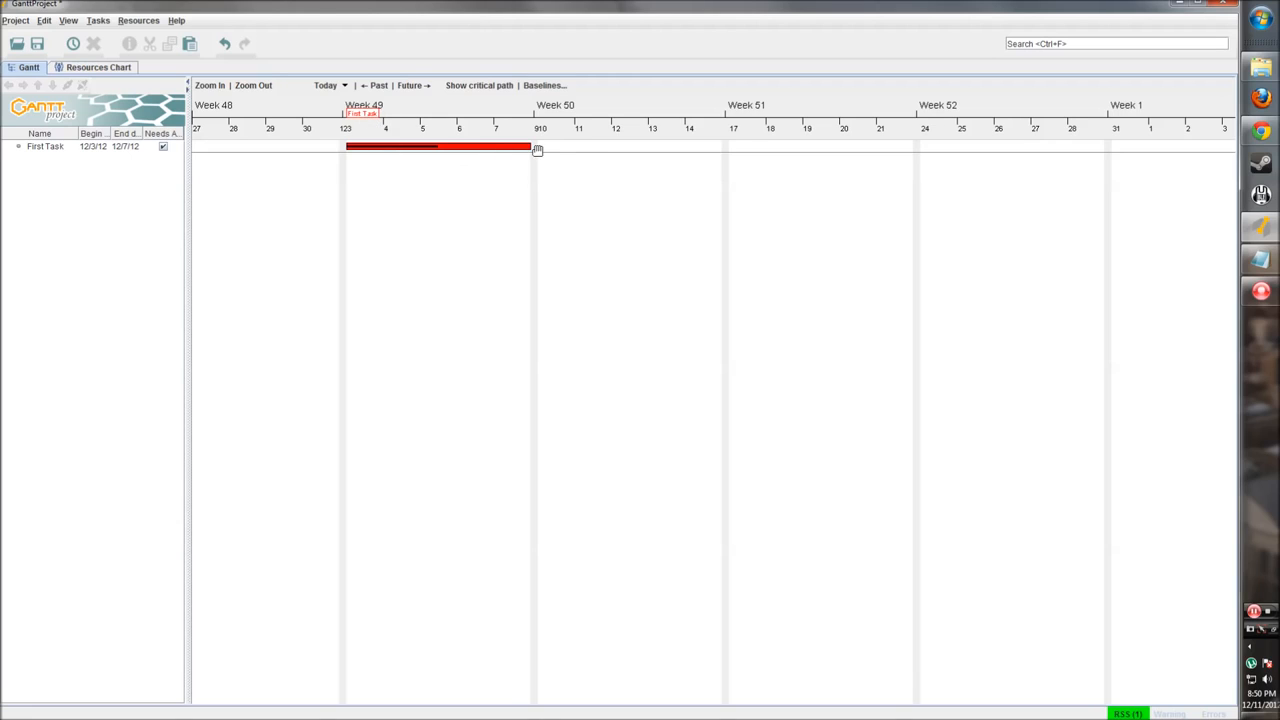
pyautogui.moveTo(531, 147); pyautogui.dragTo(619, 143)
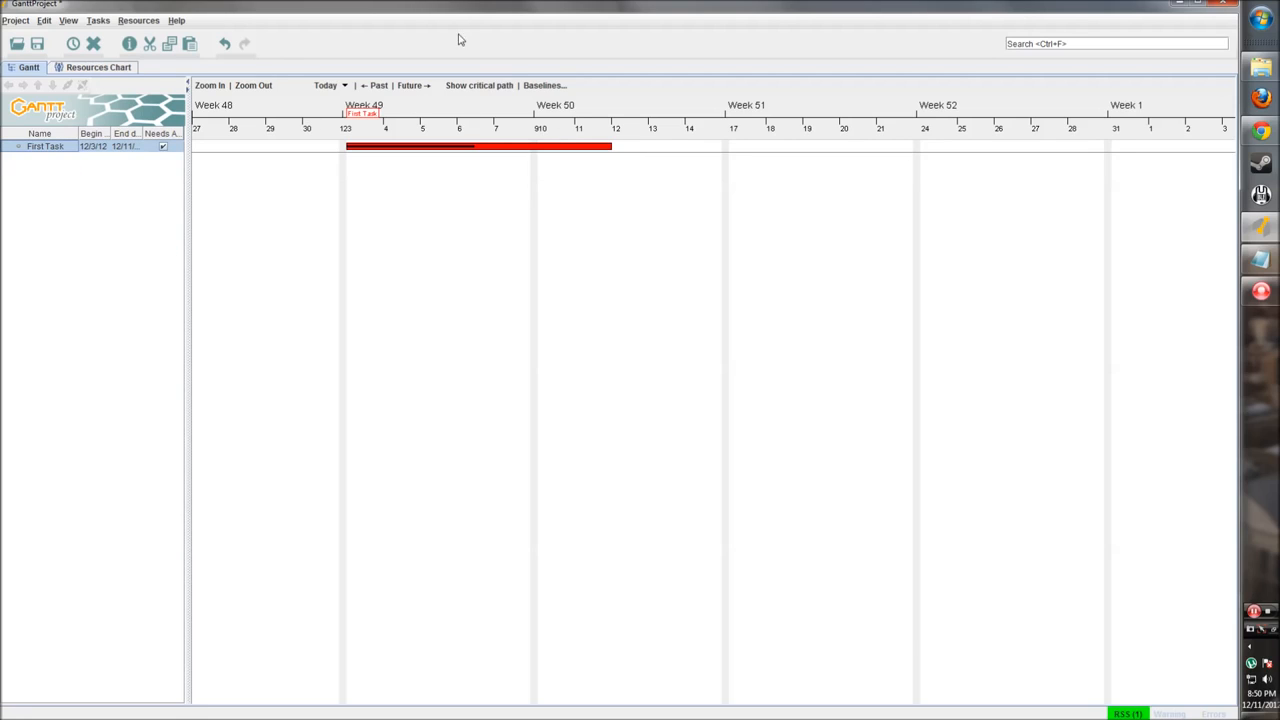
# - Switch to the Resources Chart and start creating a new resource
pyautogui.click(124, 69)
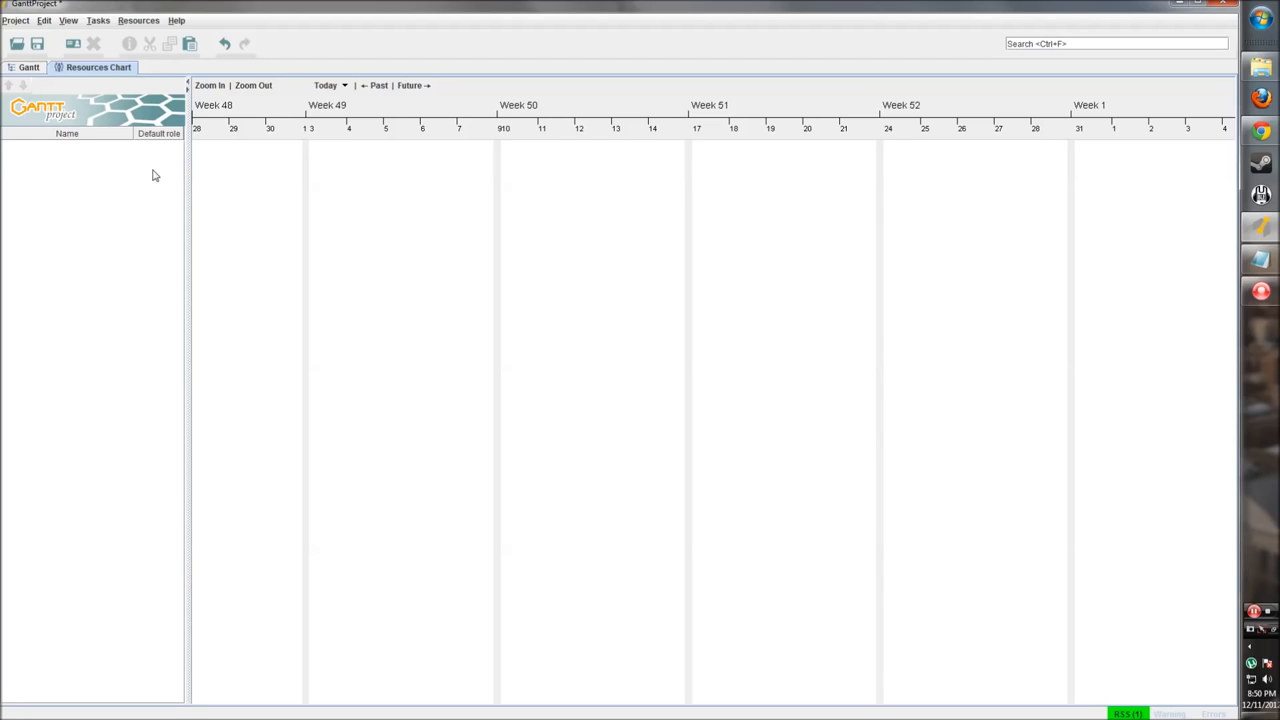
pyautogui.rightClick(104, 158)
pyautogui.click(83, 168)
pyautogui.rightClick(53, 166)
pyautogui.click(87, 237)
pyautogui.click(73, 43)
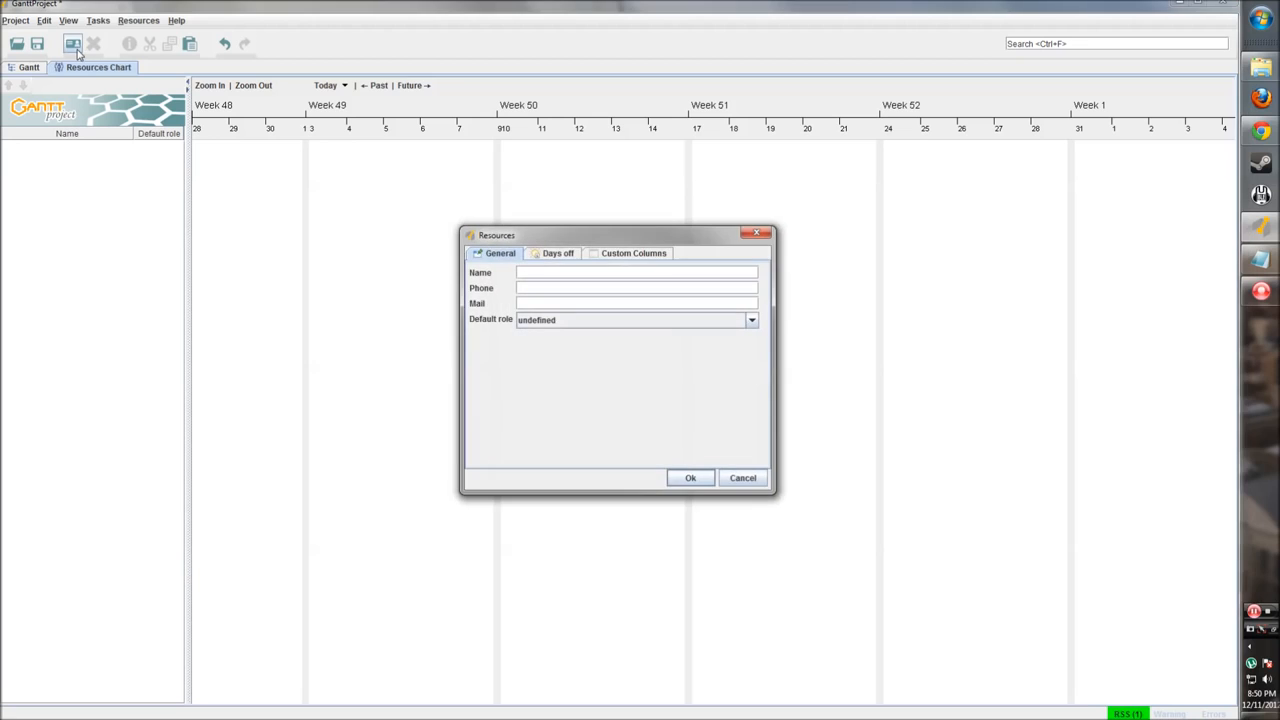
# - Enter the new resource's full name, phone number and e-mail address
pyautogui.moveTo(495, 223); pyautogui.dragTo(426, 197)
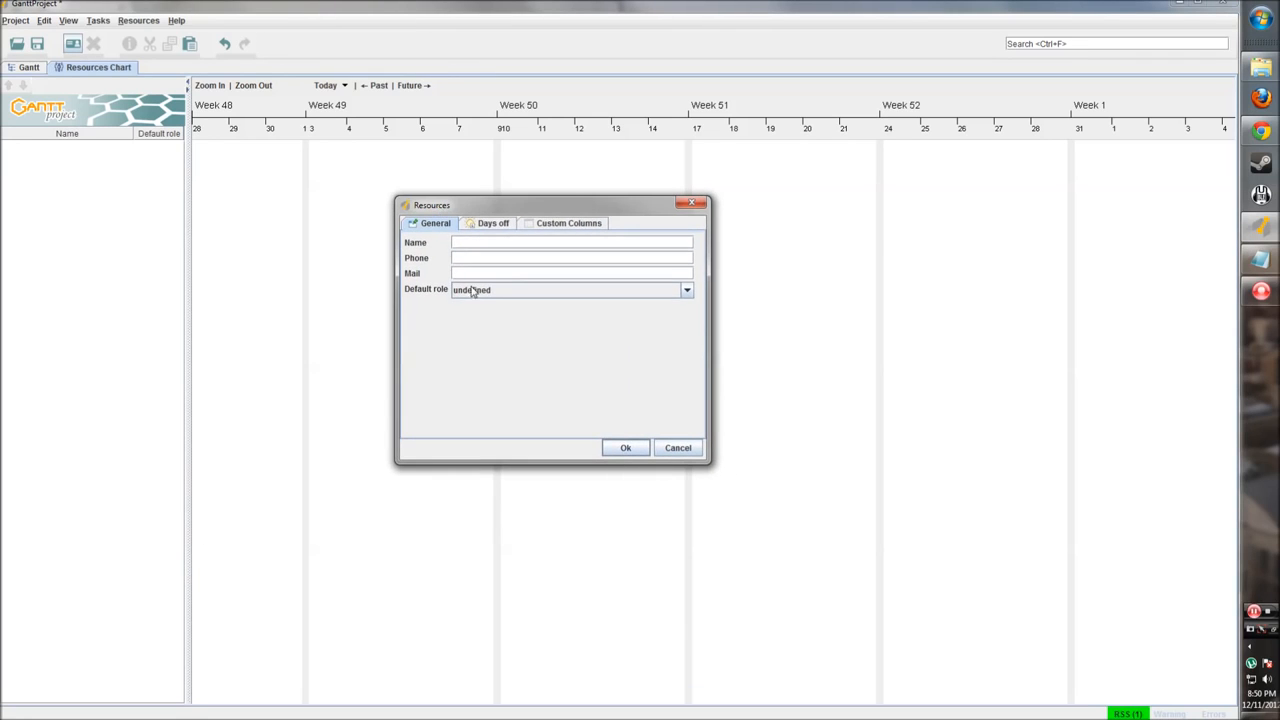
pyautogui.moveTo(600, 208); pyautogui.dragTo(718, 206)
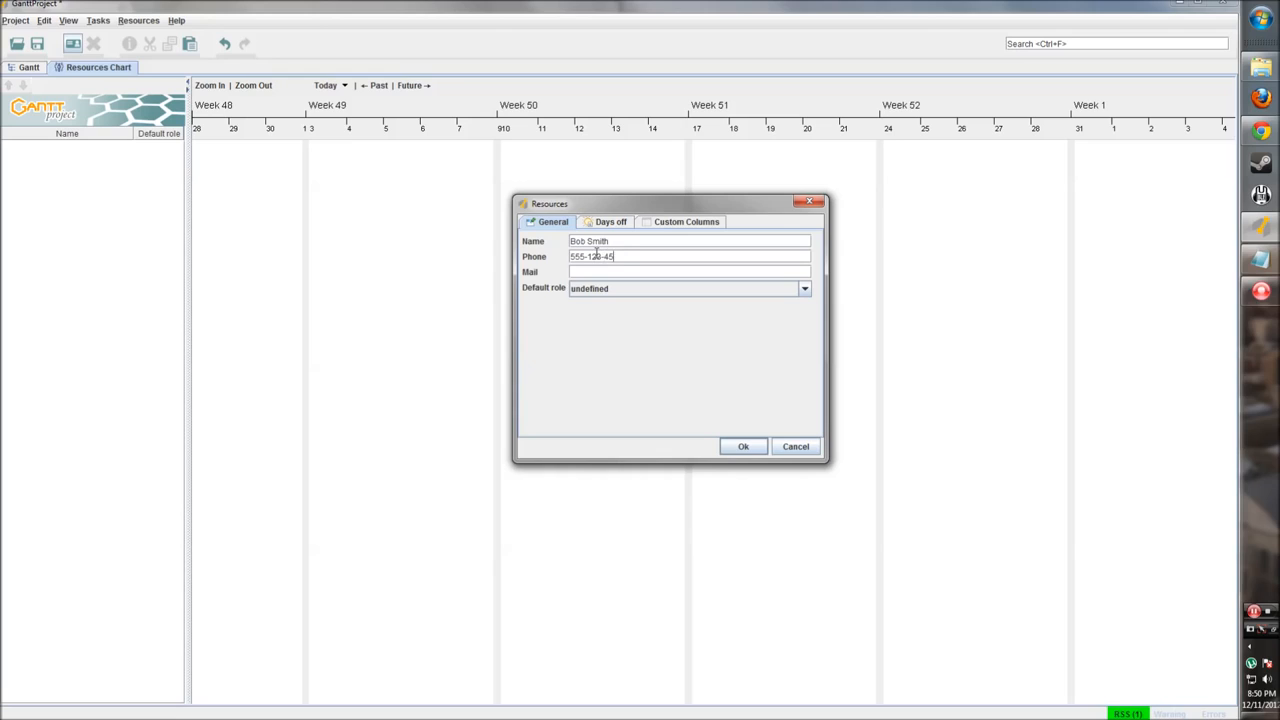
pyautogui.click(584, 271)
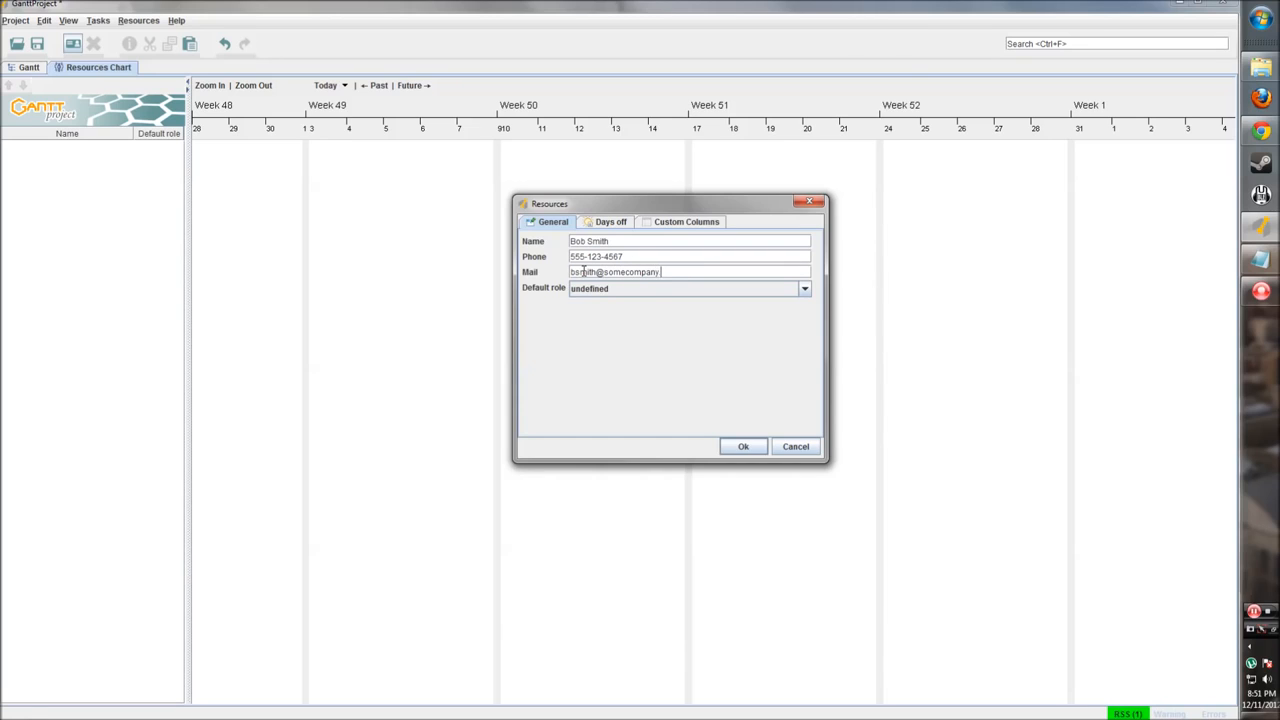
# - Examine the default role choices for the new resource, keeping the role undefined
pyautogui.click(805, 288)
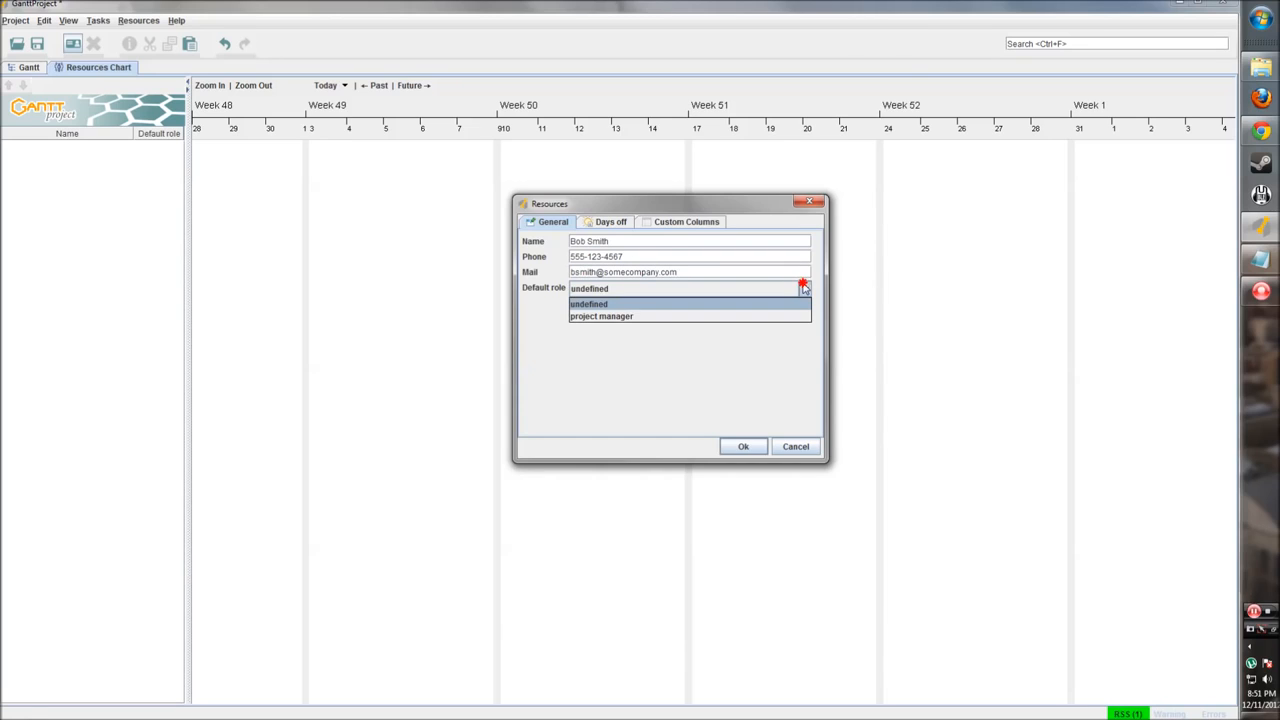
pyautogui.click(605, 340)
pyautogui.click(609, 291)
pyautogui.click(615, 304)
pyautogui.click(804, 291)
pyautogui.click(611, 340)
pyautogui.click(620, 290)
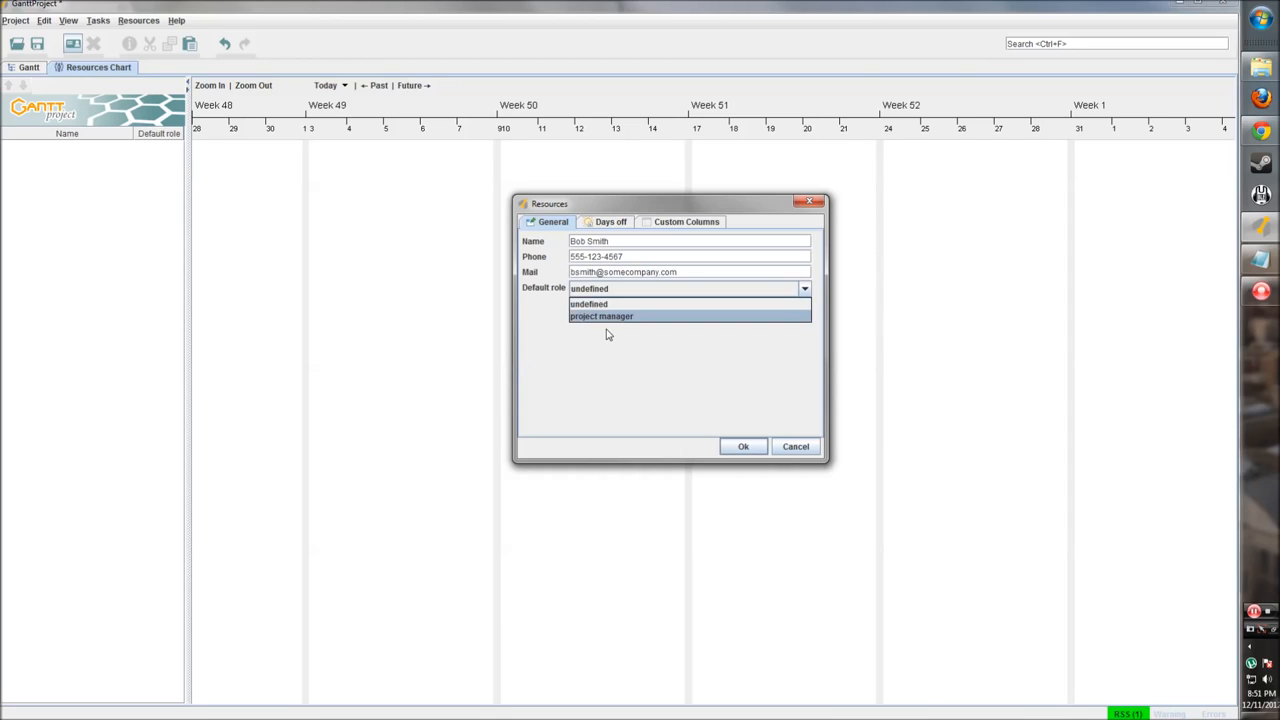
pyautogui.click(606, 340)
pyautogui.click(604, 297)
pyautogui.click(598, 304)
# - Examine the start and end date fields for the new resource's days off
pyautogui.click(604, 228)
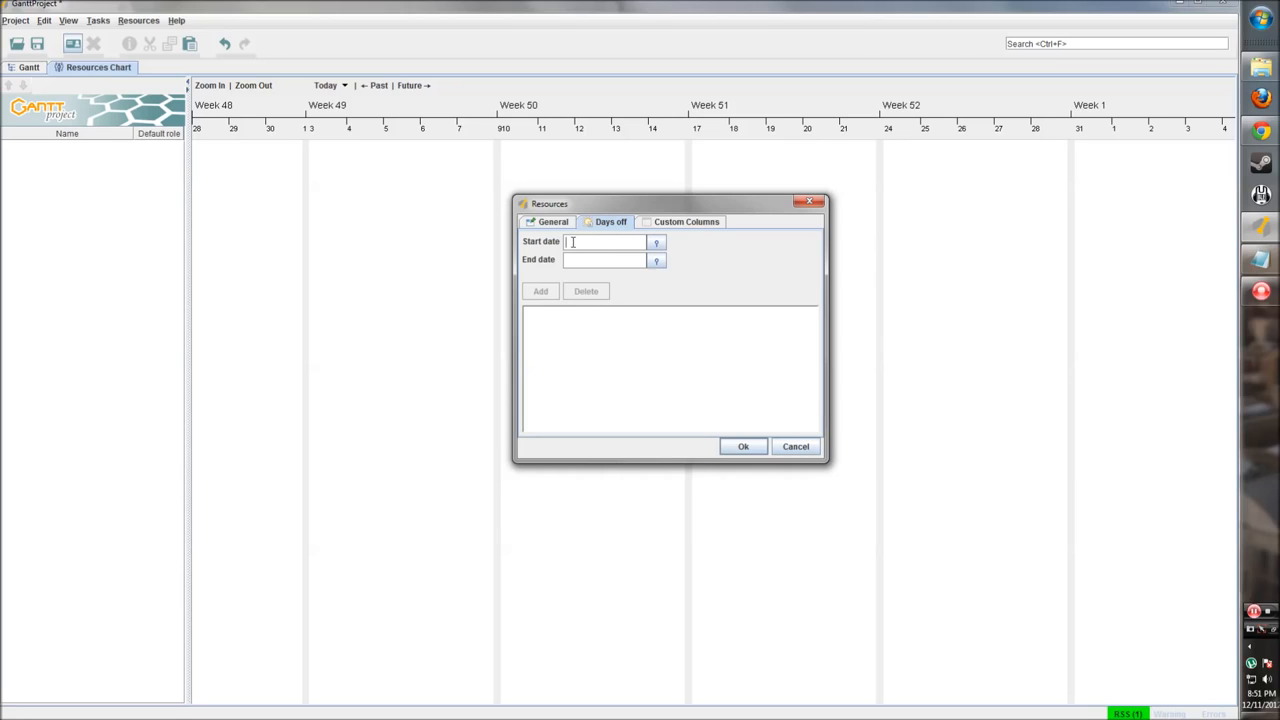
pyautogui.click(581, 244)
pyautogui.click(580, 260)
pyautogui.click(581, 243)
pyautogui.click(578, 258)
pyautogui.click(580, 244)
# - Try to add a custom resource column named Full Time
pyautogui.click(659, 228)
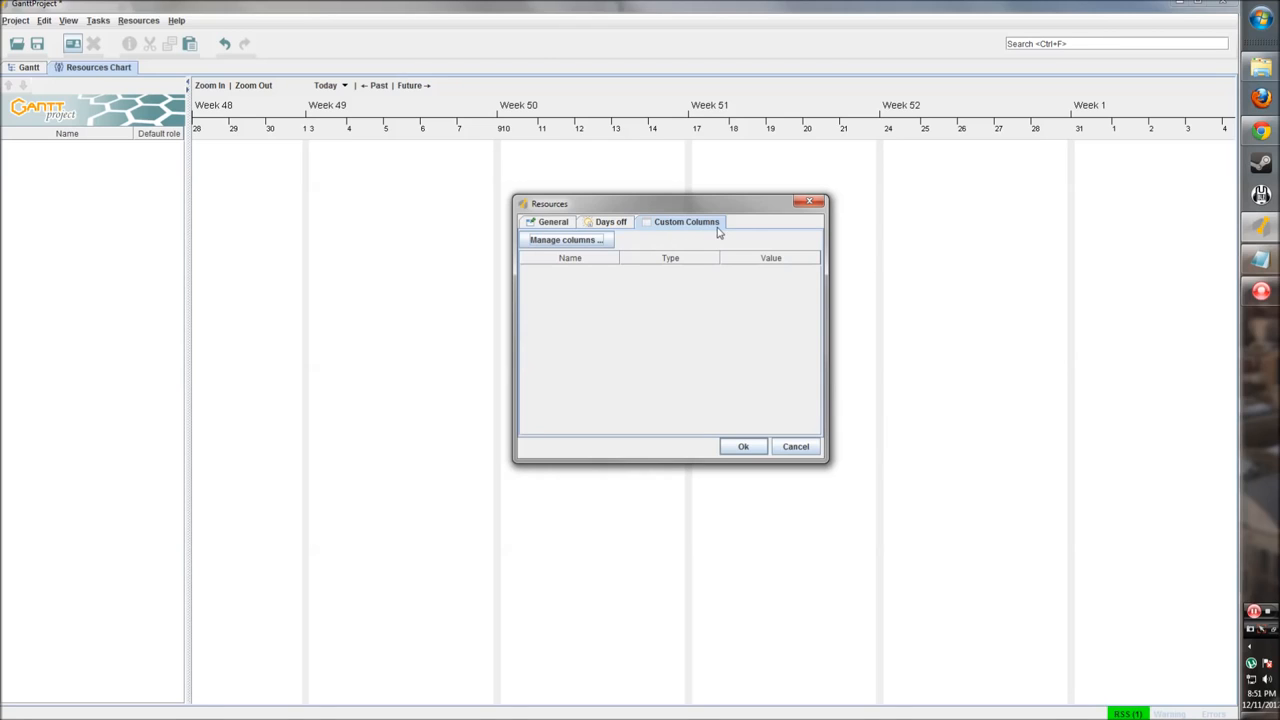
pyautogui.click(588, 244)
pyautogui.moveTo(575, 281); pyautogui.dragTo(688, 208)
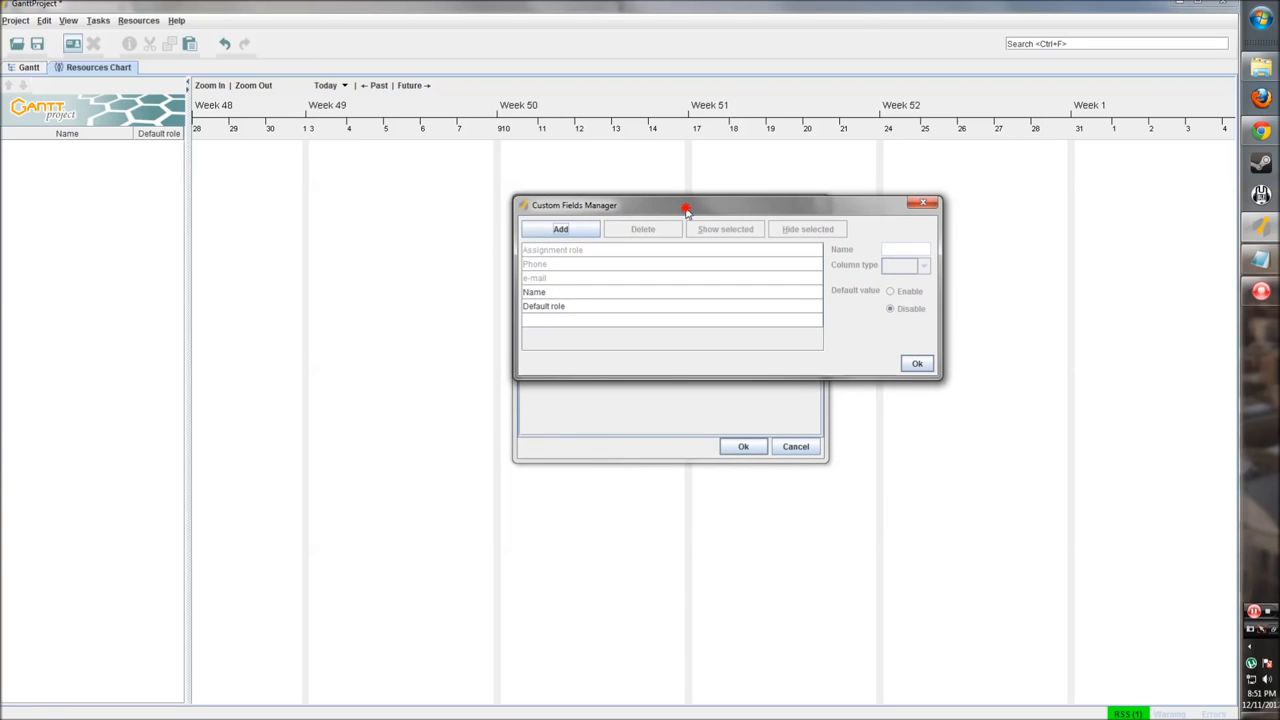
pyautogui.click(574, 231)
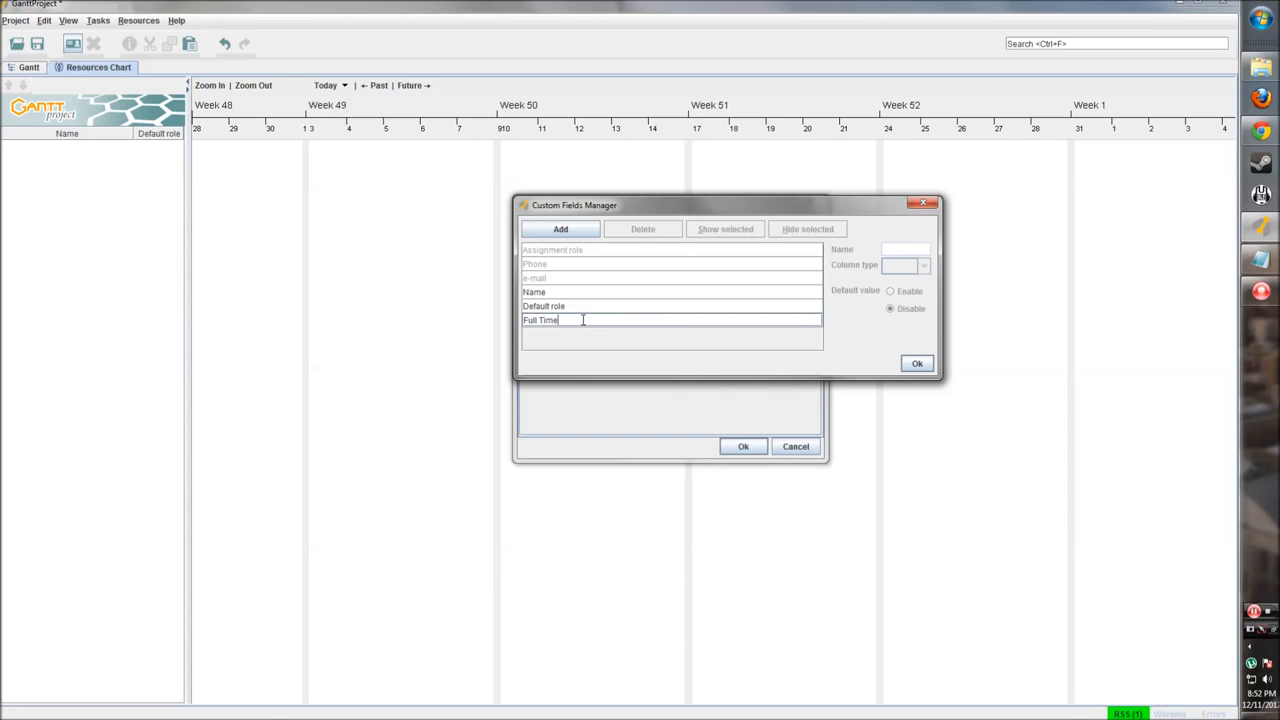
pyautogui.click(912, 363)
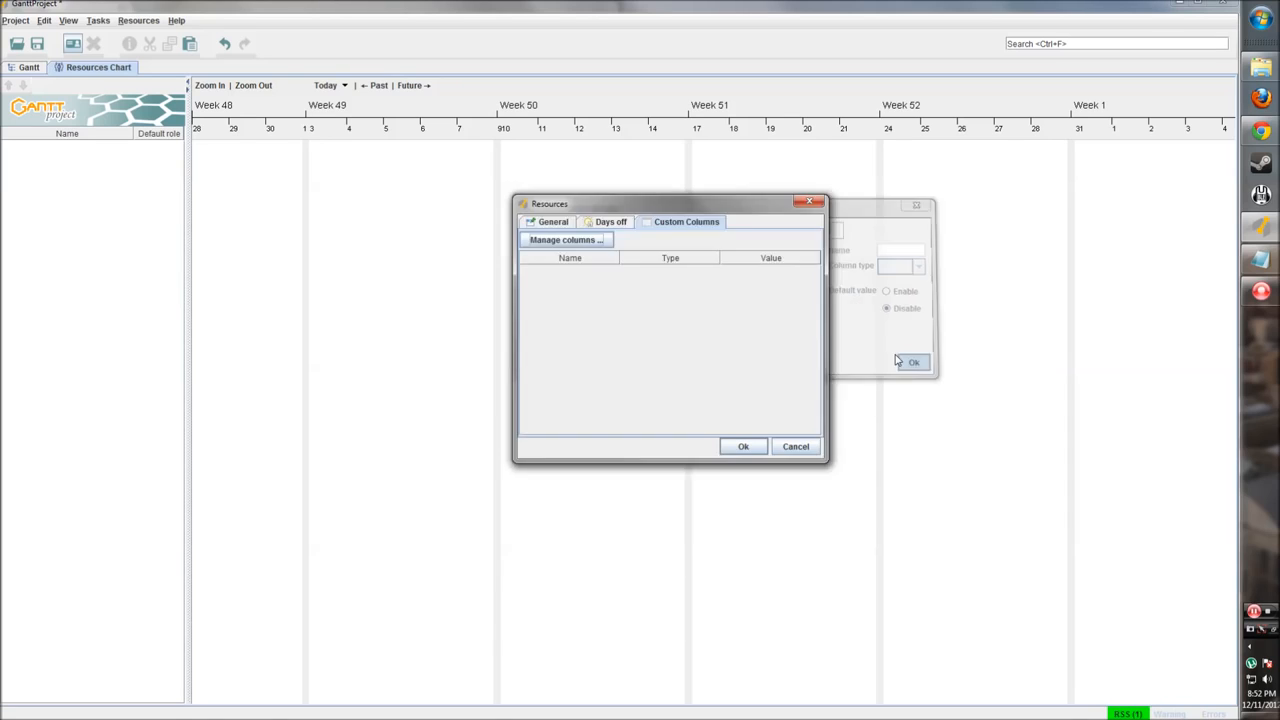
# - Reopen the custom fields manager and add a resource column named Full Time
pyautogui.click(600, 240)
pyautogui.click(490, 379)
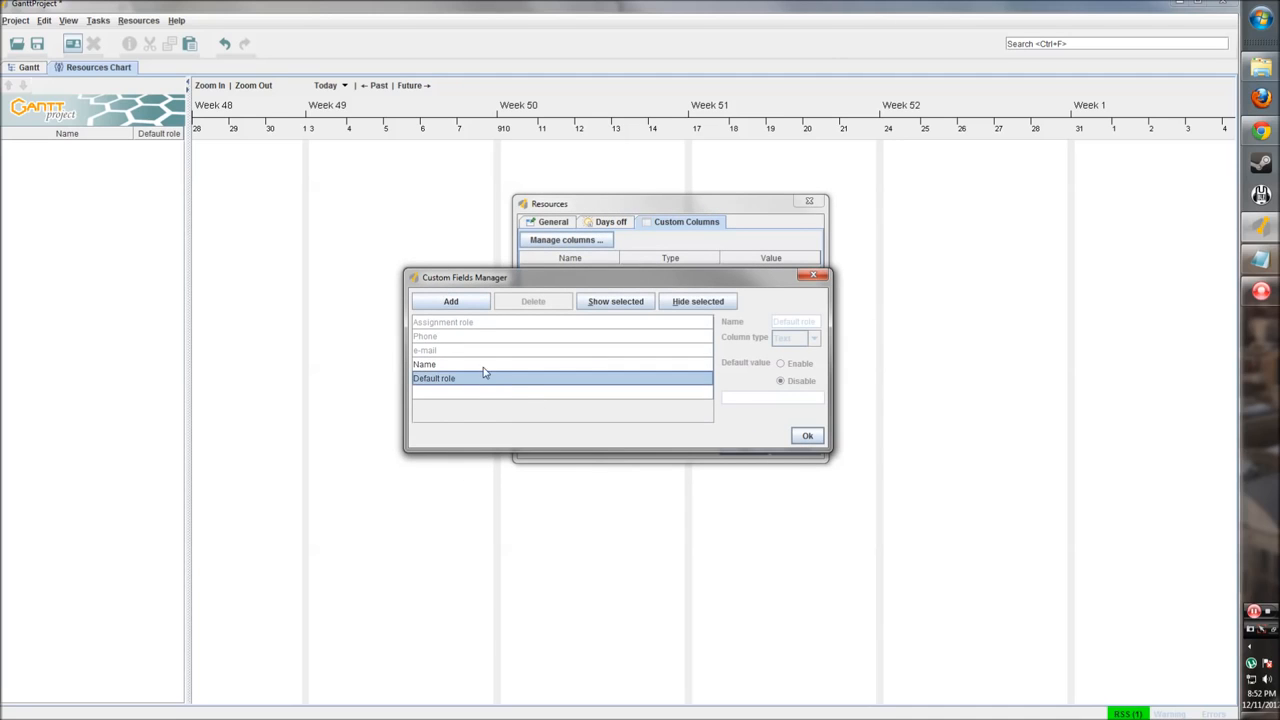
pyautogui.moveTo(486, 280); pyautogui.dragTo(488, 292)
pyautogui.click(472, 312)
pyautogui.click(468, 413)
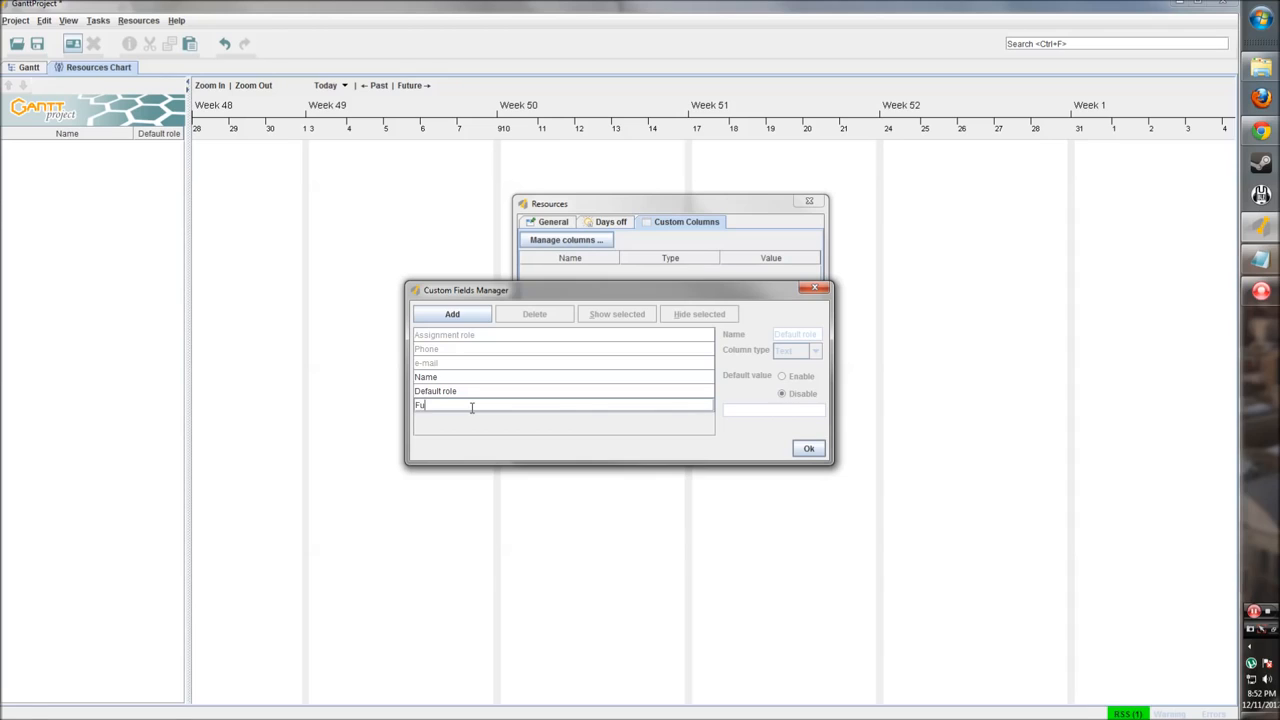
pyautogui.click(529, 404)
# - Set the Full Time column's type to Boolean and enable a default value of True
pyautogui.click(815, 350)
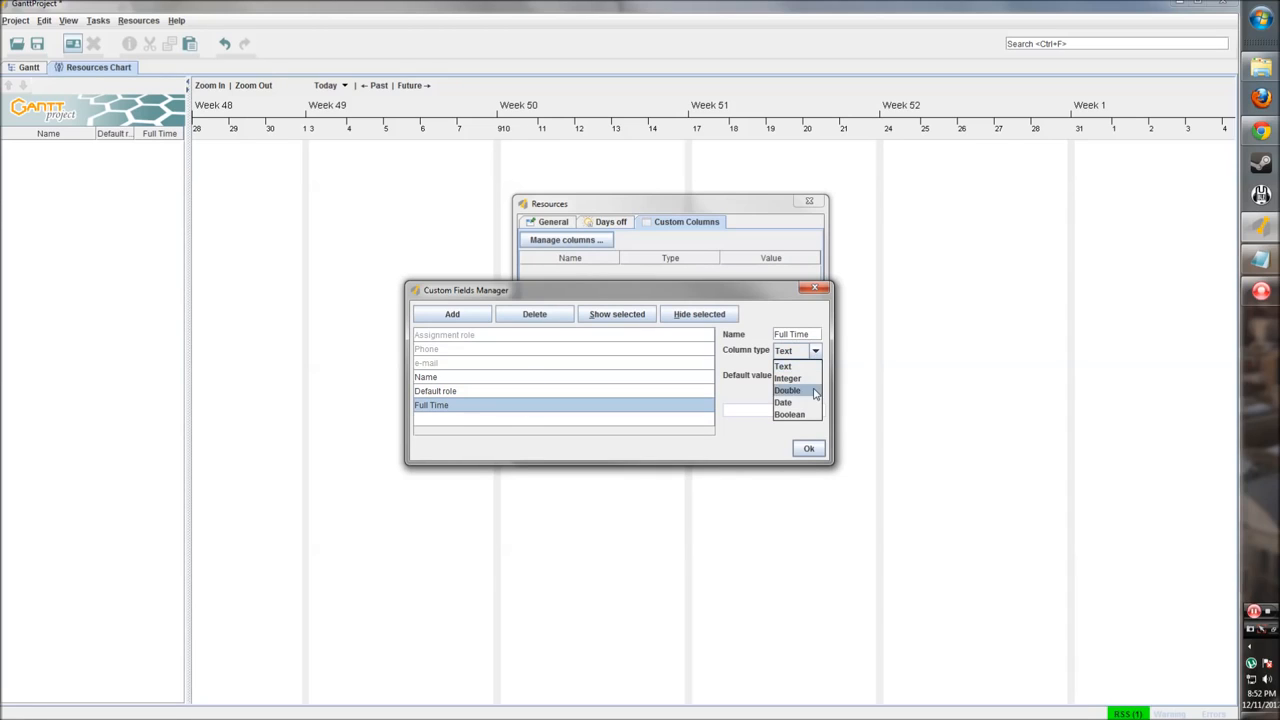
pyautogui.click(795, 413)
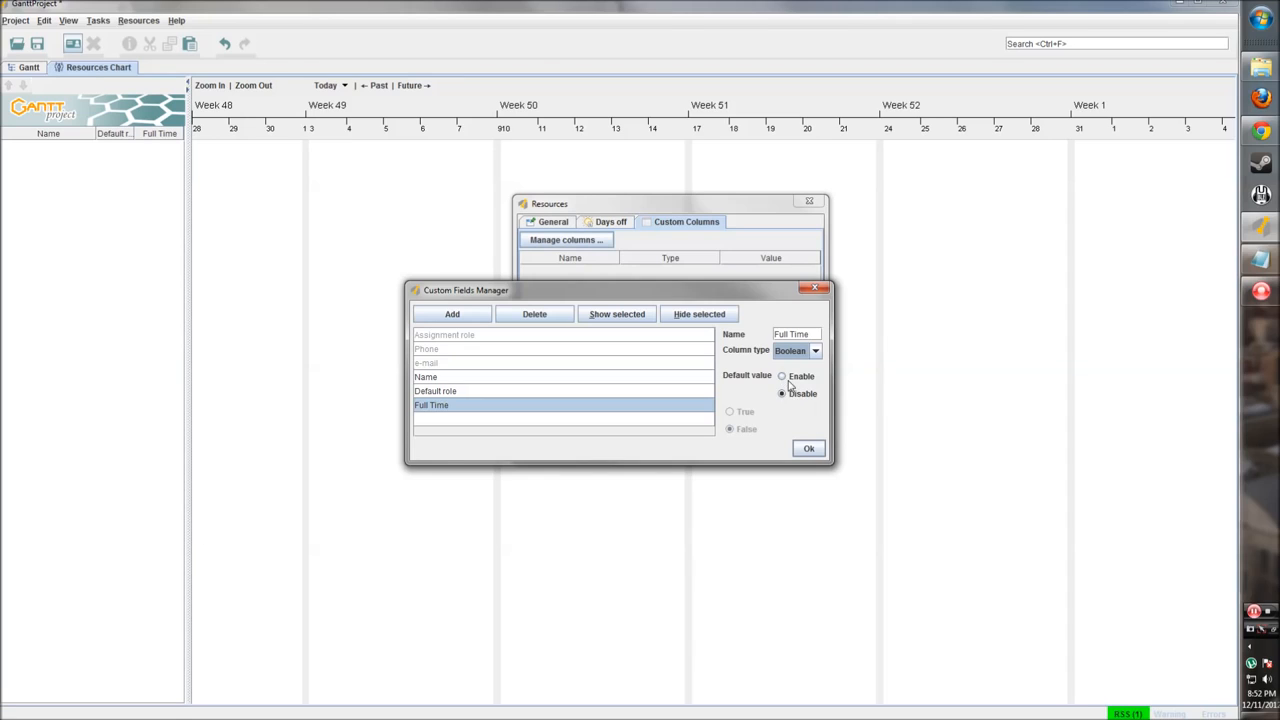
pyautogui.click(784, 377)
pyautogui.click(736, 412)
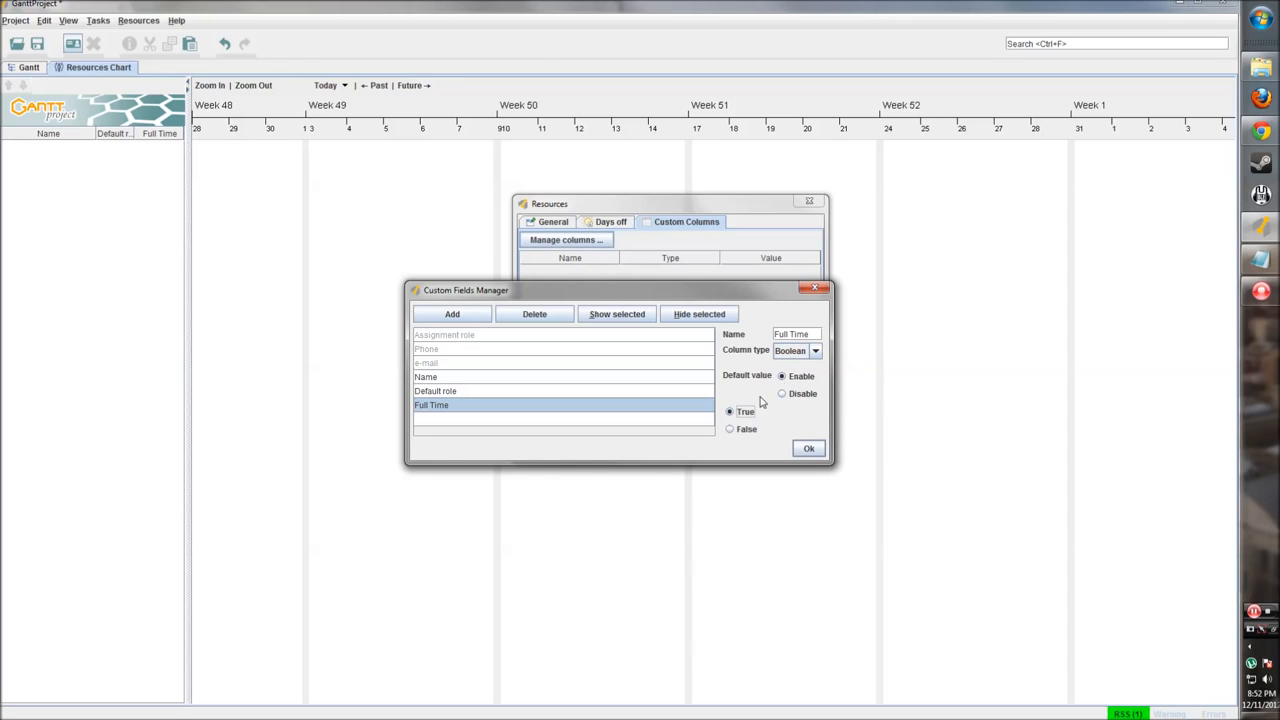
# - Add another custom resource column named Department with the column type Text
pyautogui.click(618, 426)
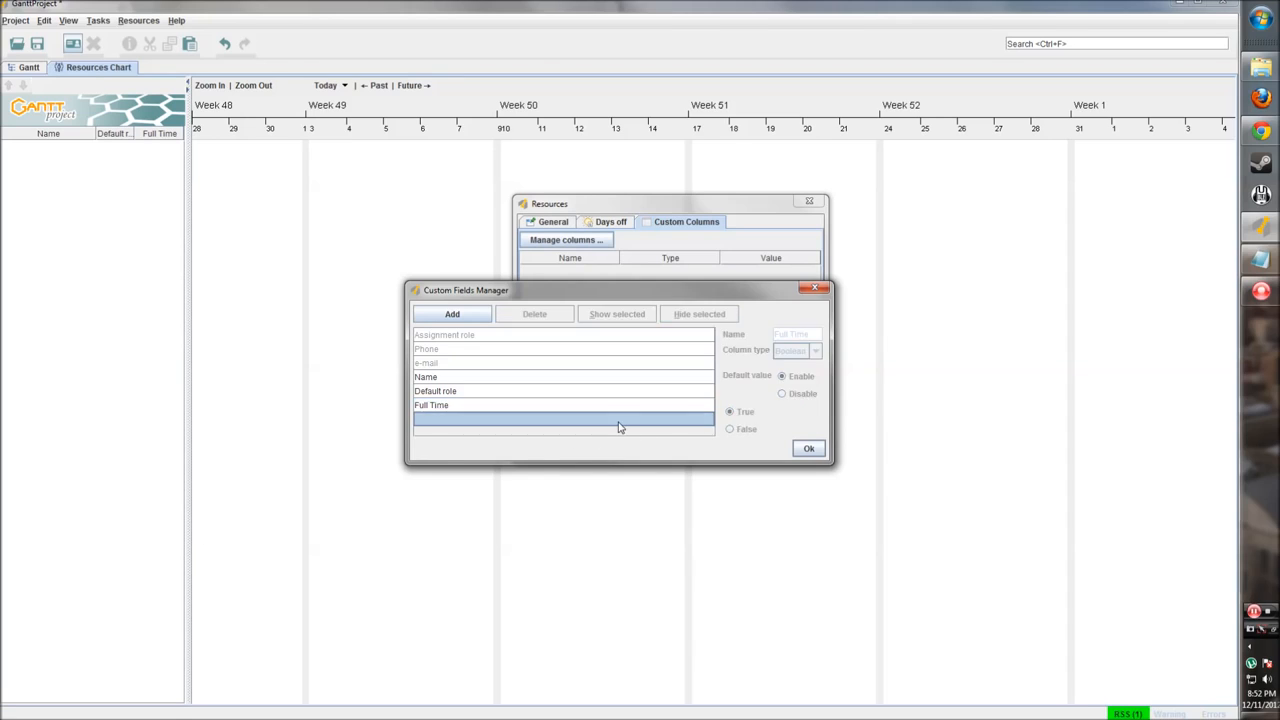
pyautogui.click(468, 318)
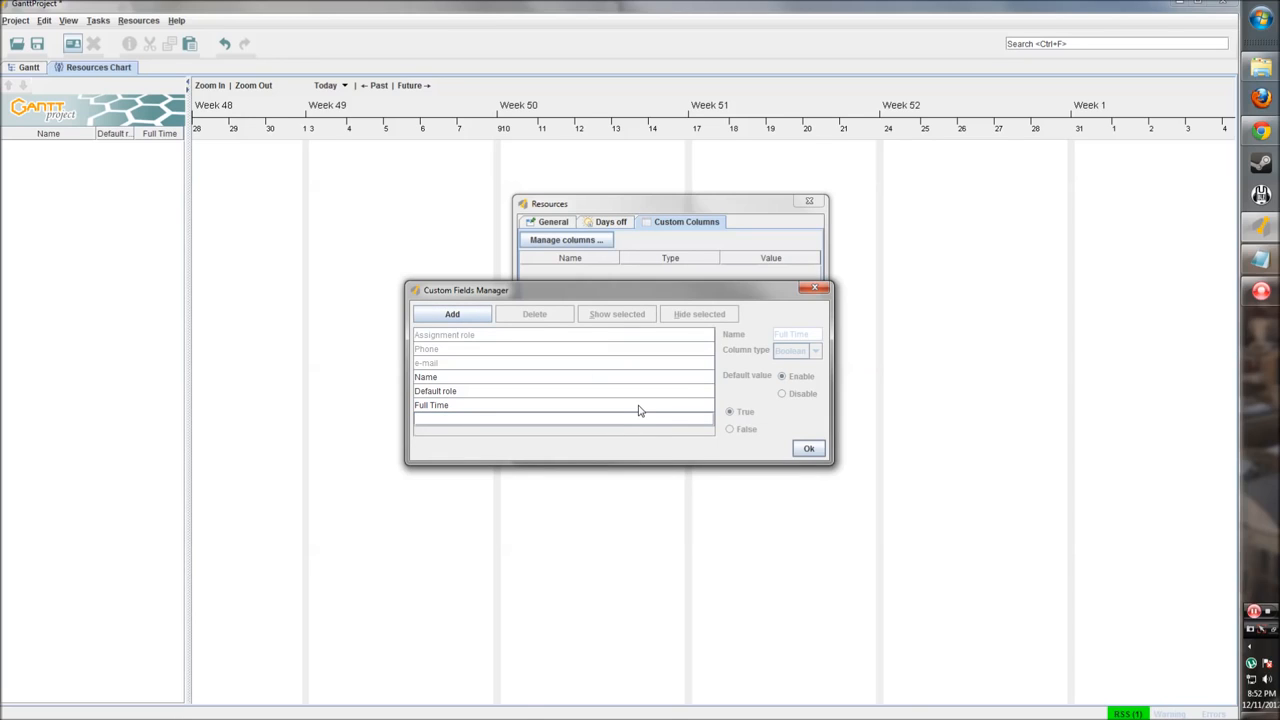
pyautogui.write('Department')
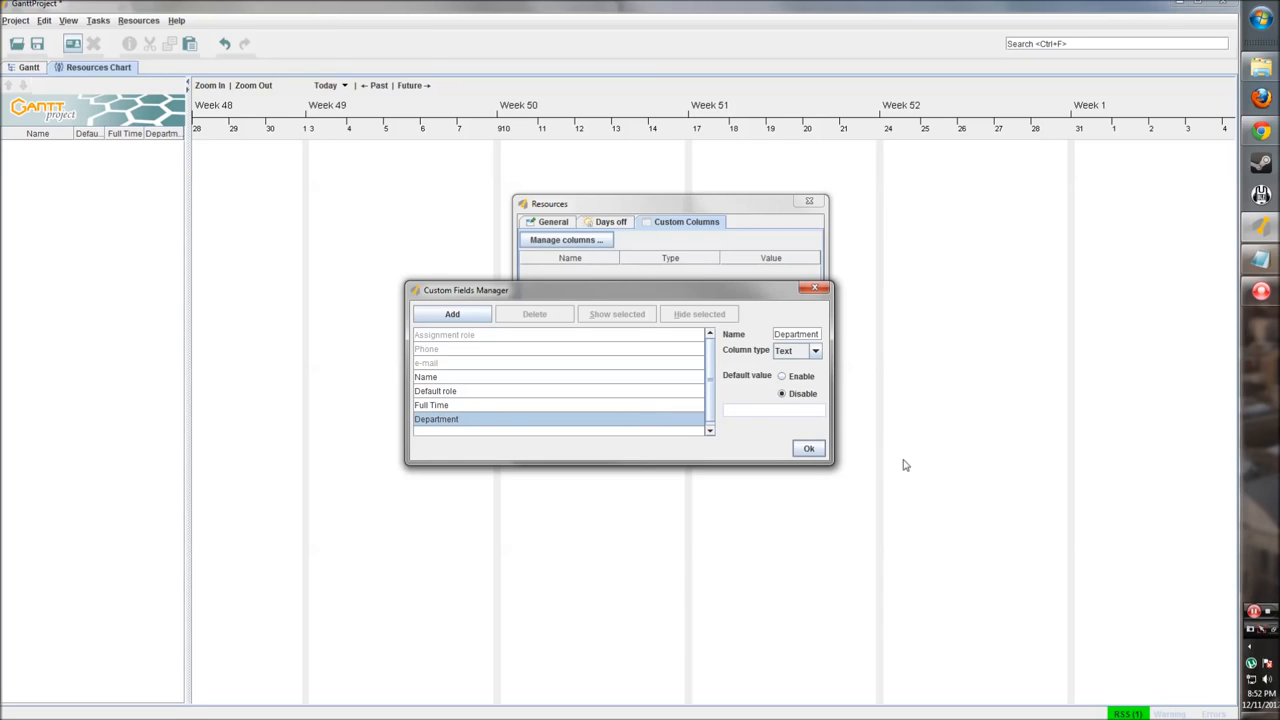
pyautogui.click(810, 351)
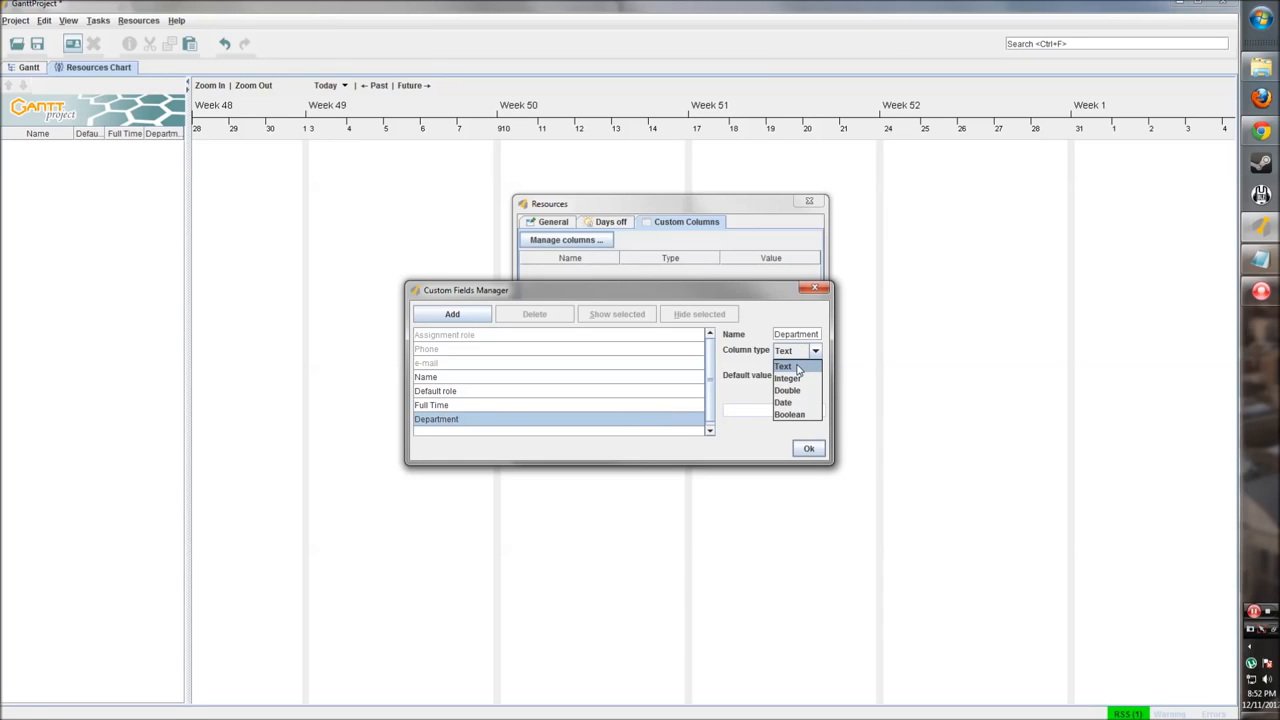
pyautogui.click(797, 368)
# - Enable a default value of Development for the Department column and accept the custom fields
pyautogui.click(783, 377)
pyautogui.click(755, 410)
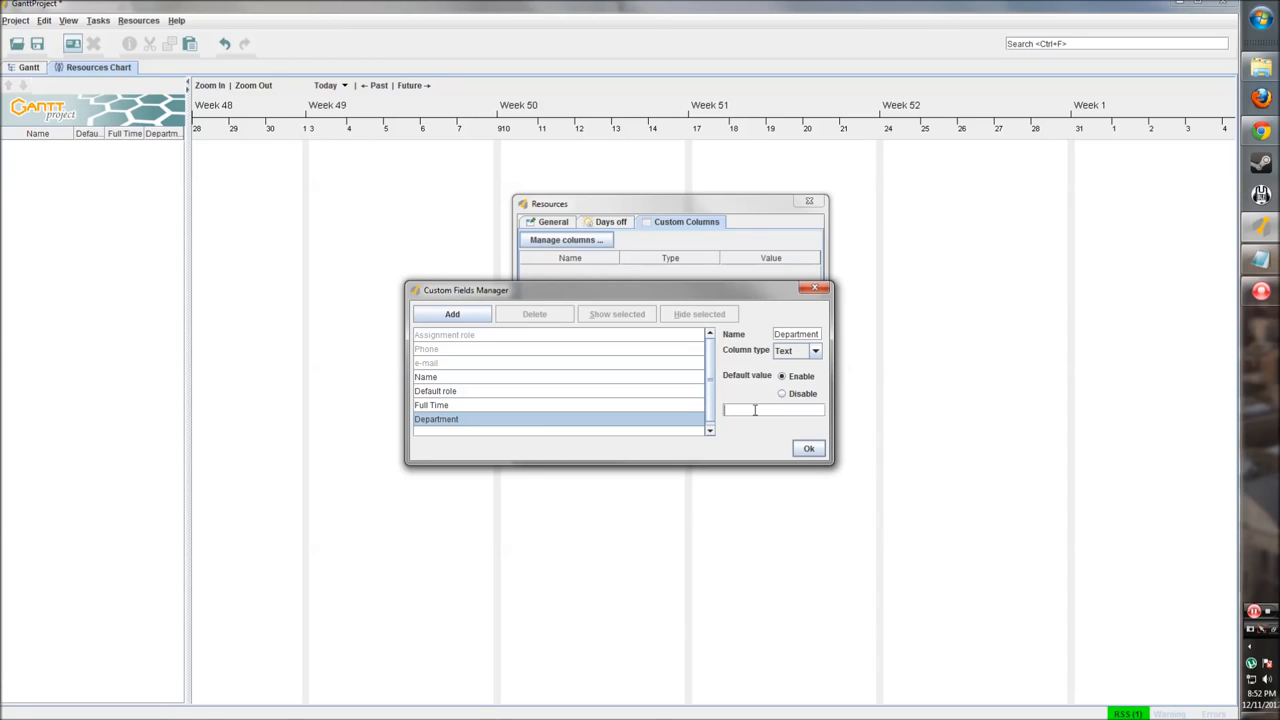
pyautogui.write('Development')
pyautogui.click(640, 405)
pyautogui.click(634, 420)
pyautogui.click(818, 449)
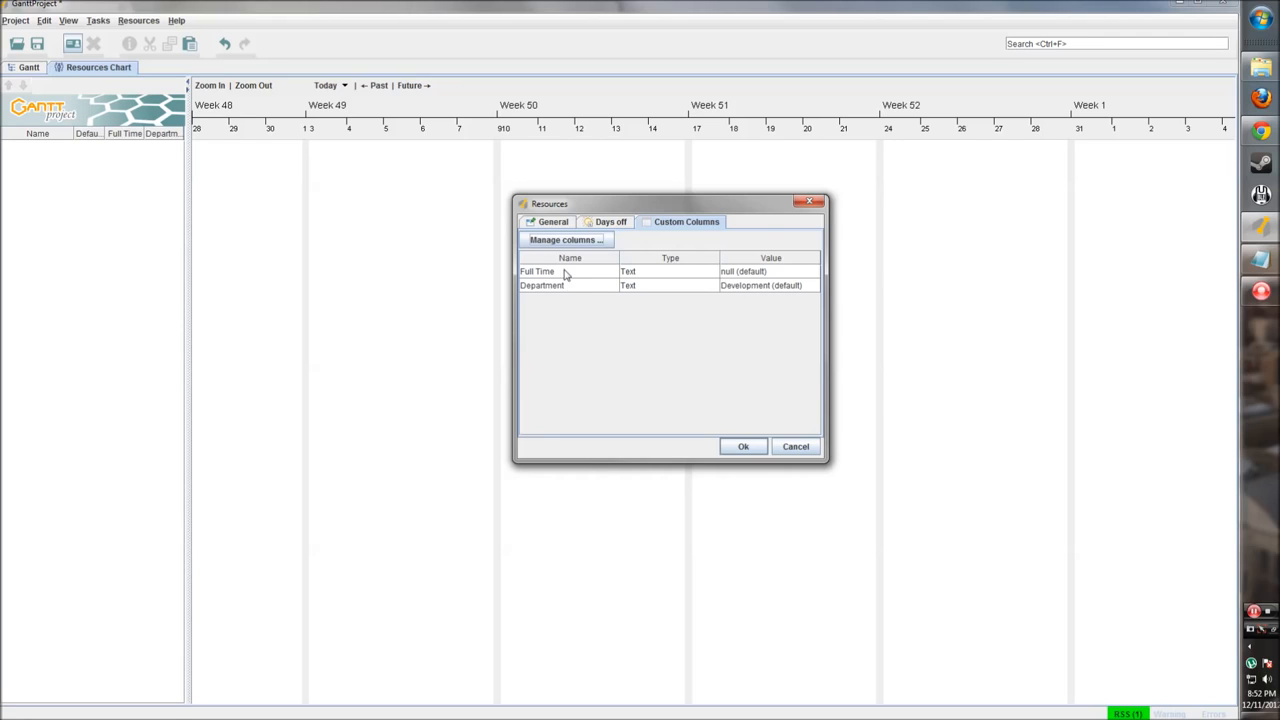
# - Review the new resource's general details and custom columns, and confirm its creation
pyautogui.click(558, 222)
pyautogui.click(666, 220)
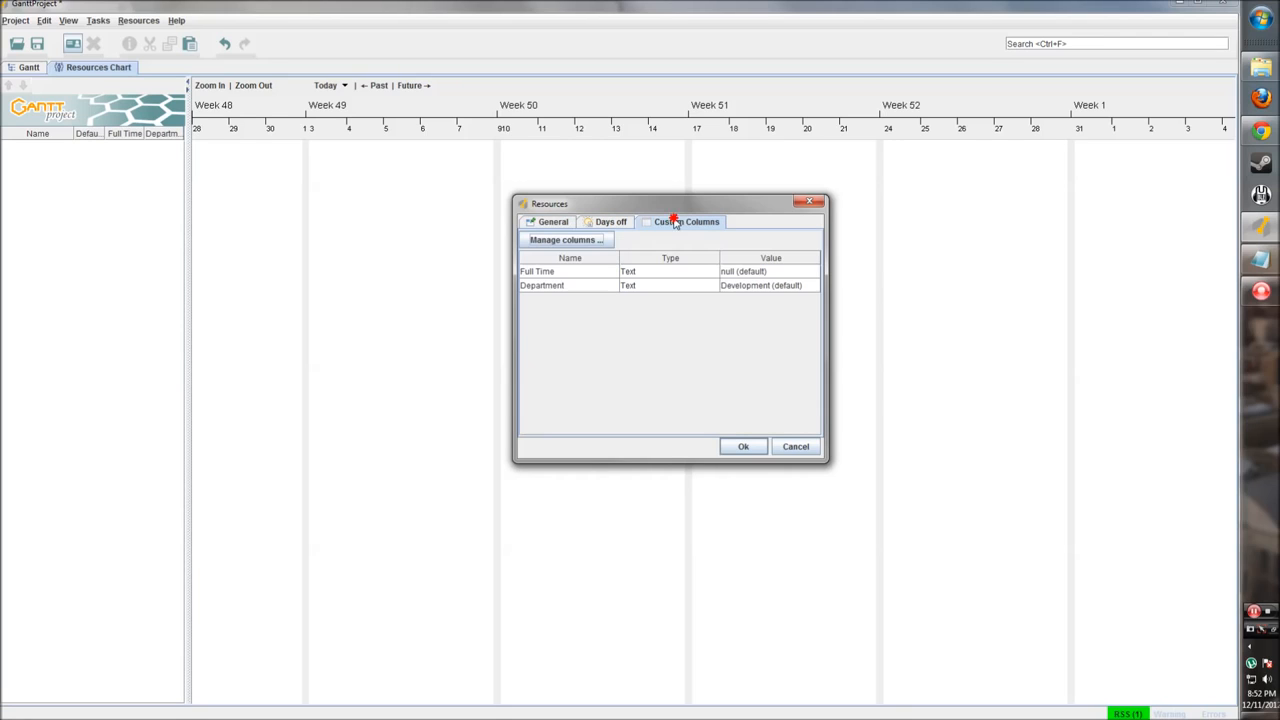
pyautogui.click(559, 228)
pyautogui.click(745, 447)
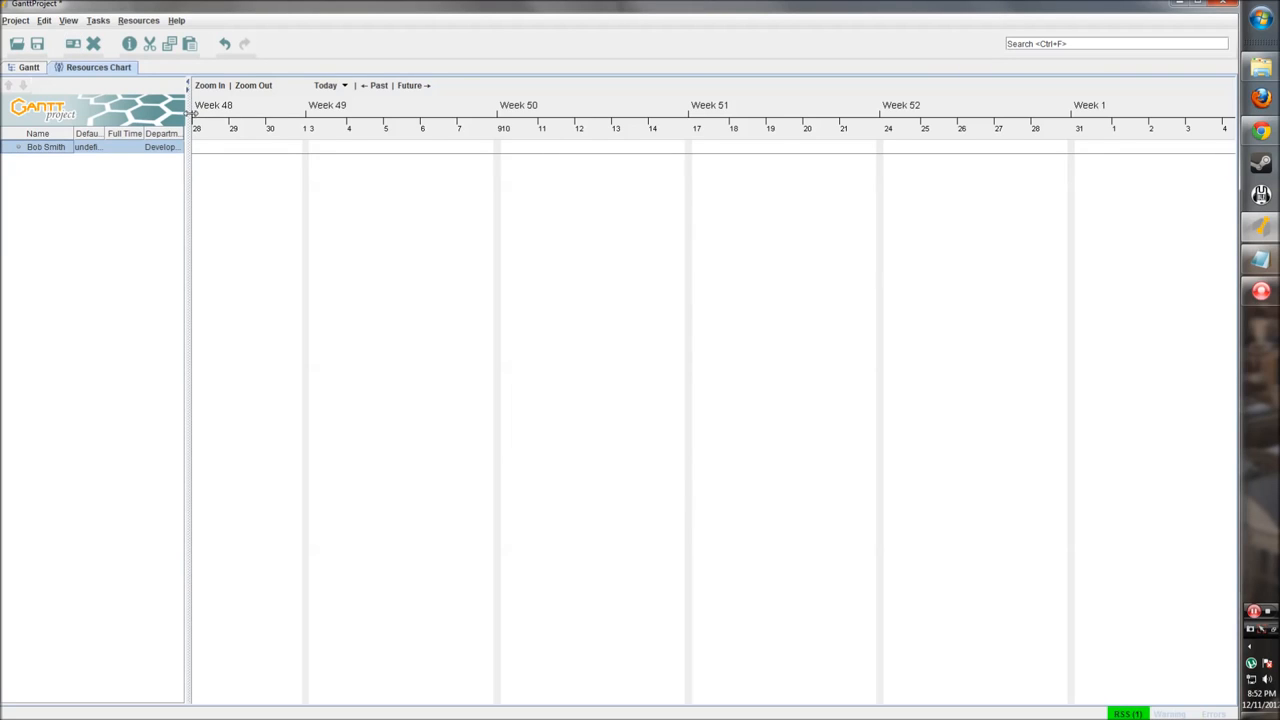
# - Widen the resource table to show its columns in full and set the resource's Full Time value to t
pyautogui.moveTo(190, 110); pyautogui.dragTo(270, 120)
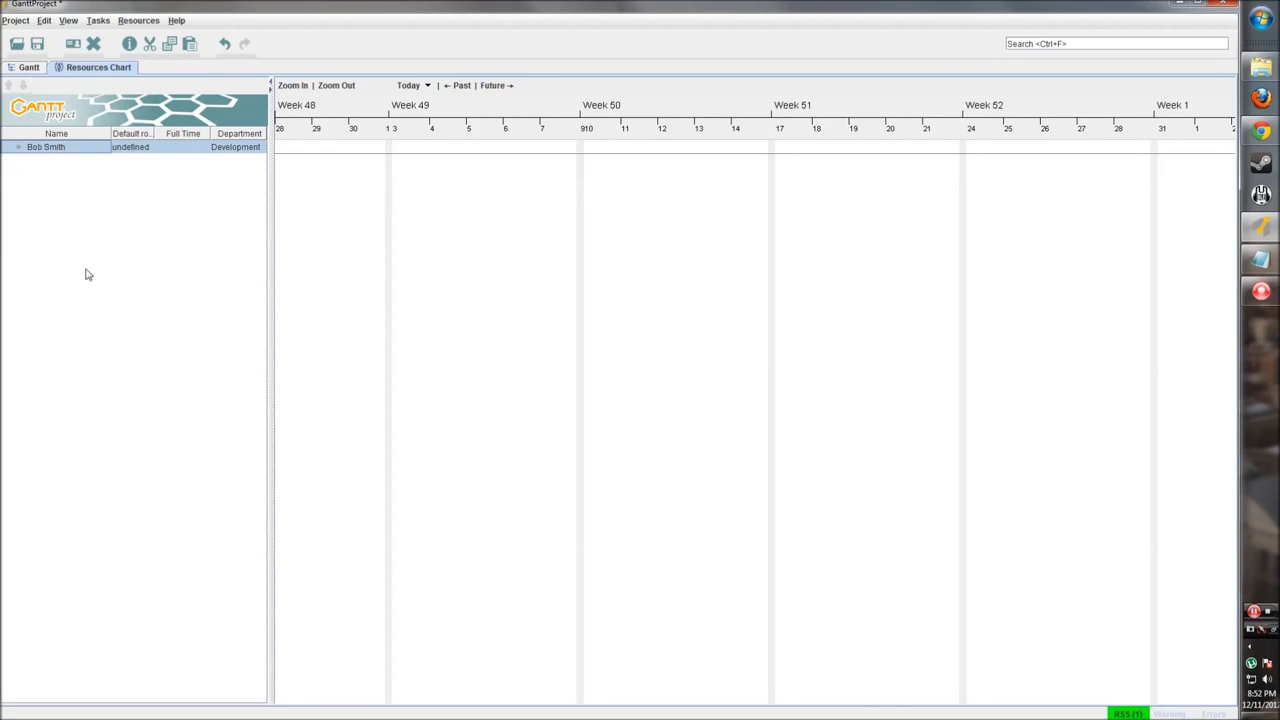
pyautogui.moveTo(153, 133); pyautogui.dragTo(163, 133)
pyautogui.click(190, 147)
pyautogui.doubleClick(189, 147)
pyautogui.click(181, 183)
pyautogui.doubleClick(190, 147)
pyautogui.write('t')
pyautogui.click(184, 180)
pyautogui.doubleClick(186, 149)
pyautogui.click(249, 152)
pyautogui.moveTo(268, 181); pyautogui.dragTo(290, 175)
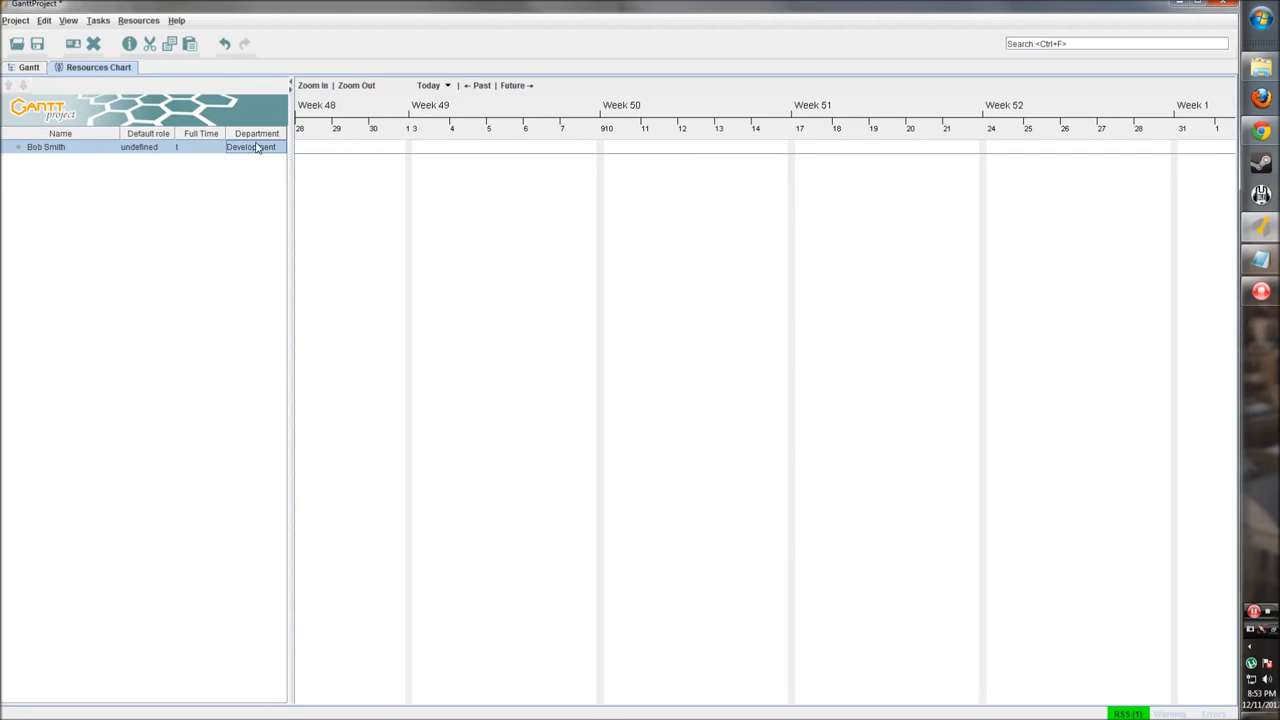
# - Examine the actions available for the resource, including sending an e-mail, and revisit the Gantt chart briefly
pyautogui.rightClick(28, 152)
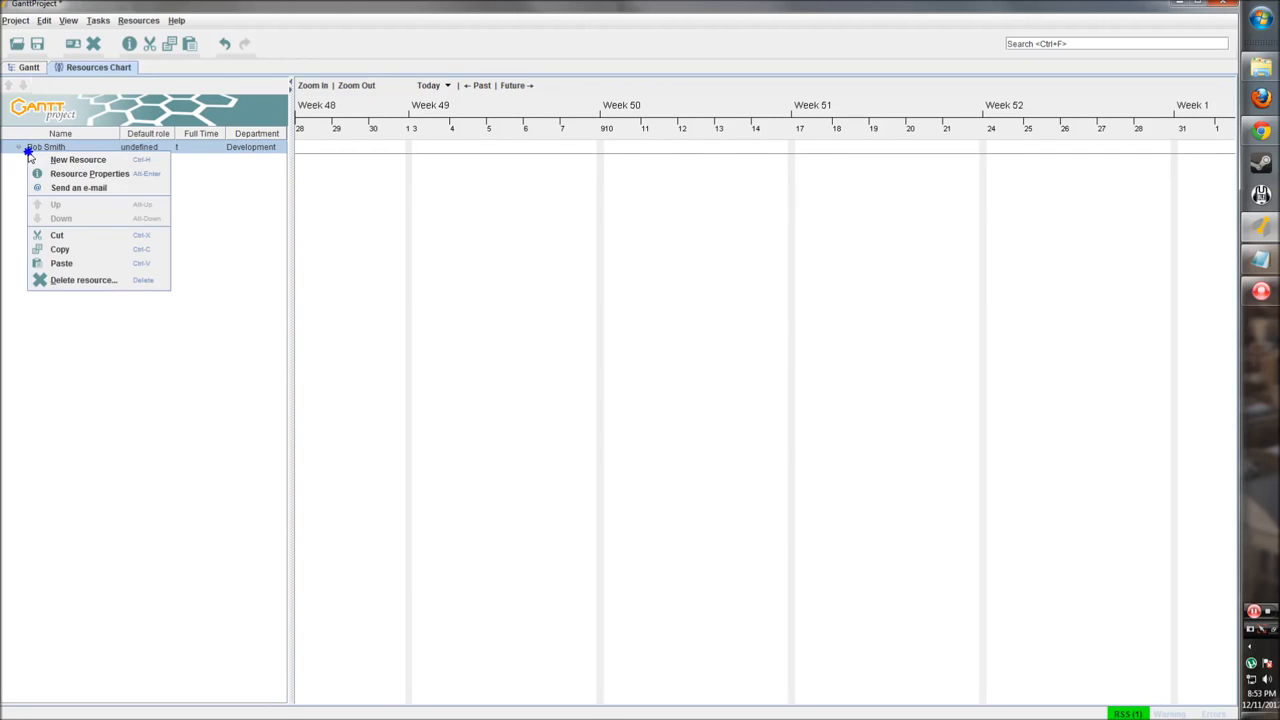
pyautogui.click(130, 341)
pyautogui.rightClick(62, 148)
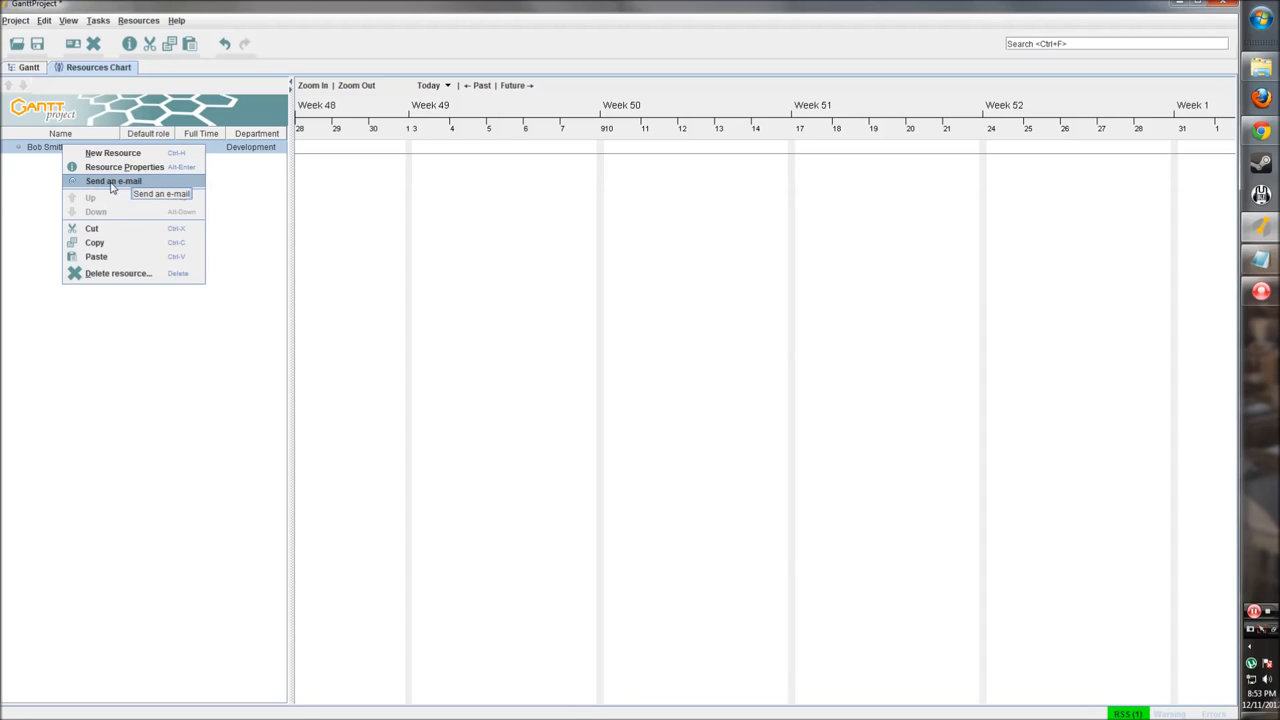
pyautogui.click(37, 163)
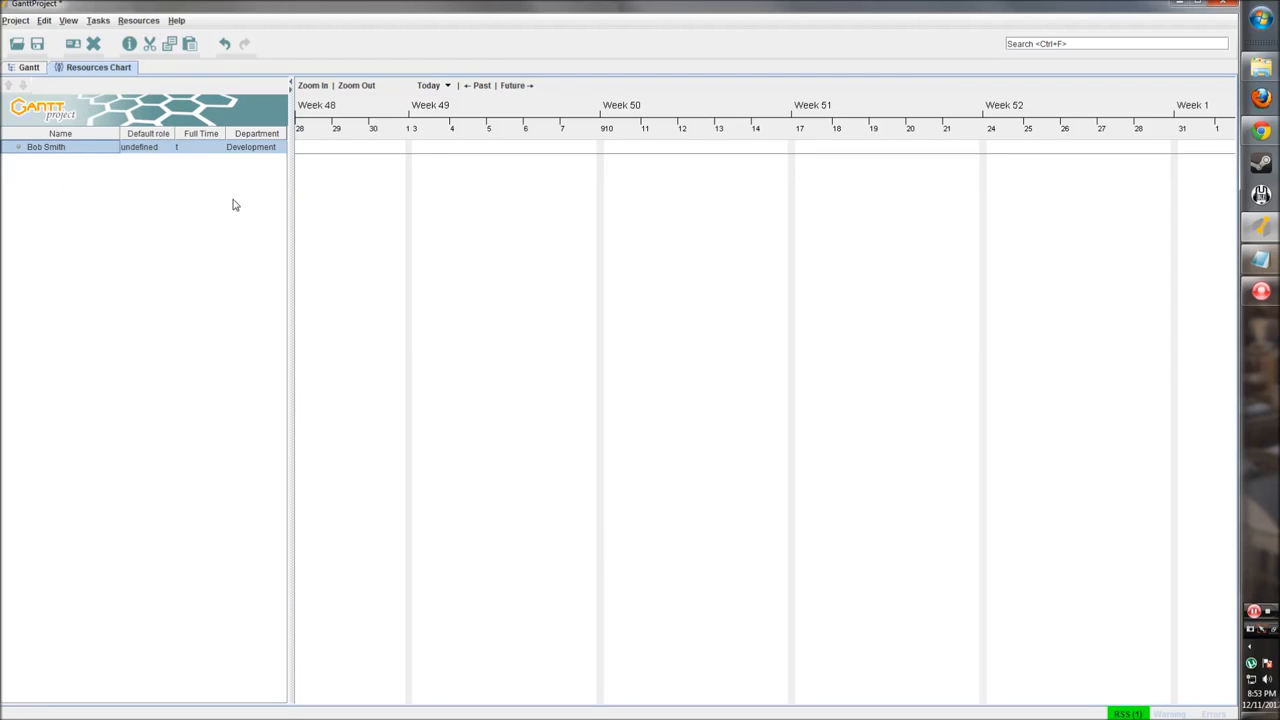
pyautogui.click(25, 68)
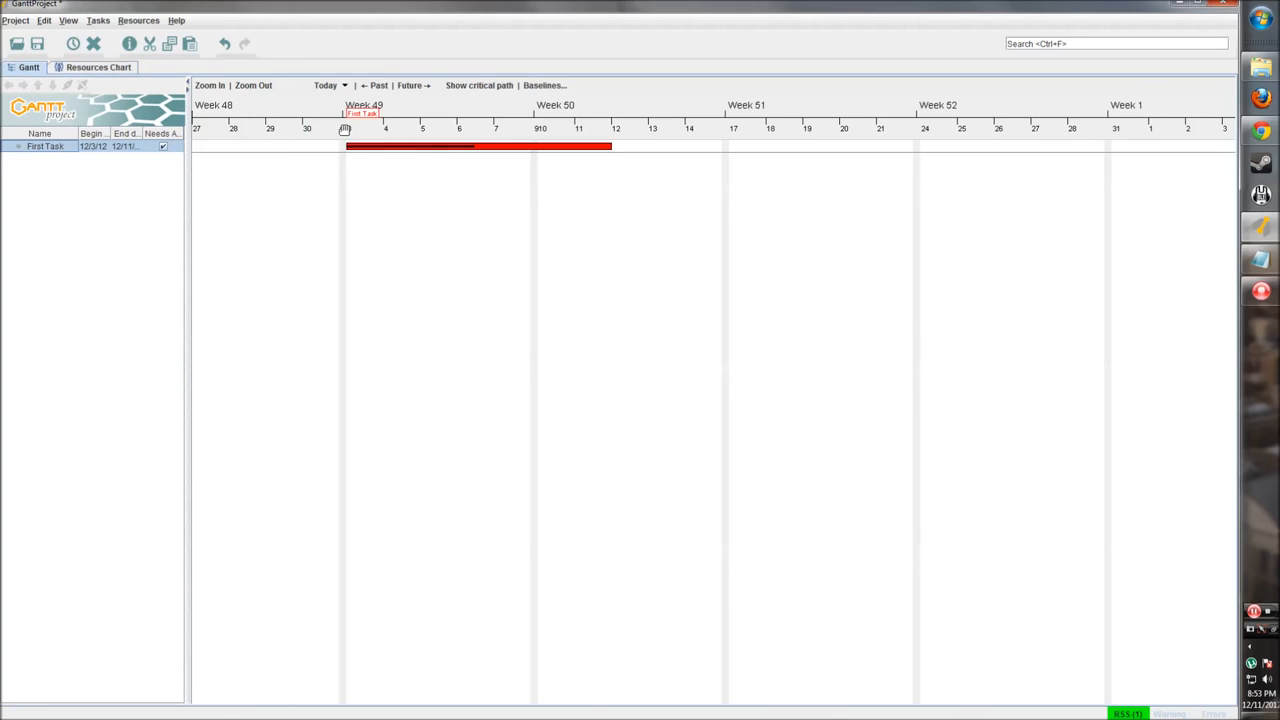
pyautogui.click(118, 70)
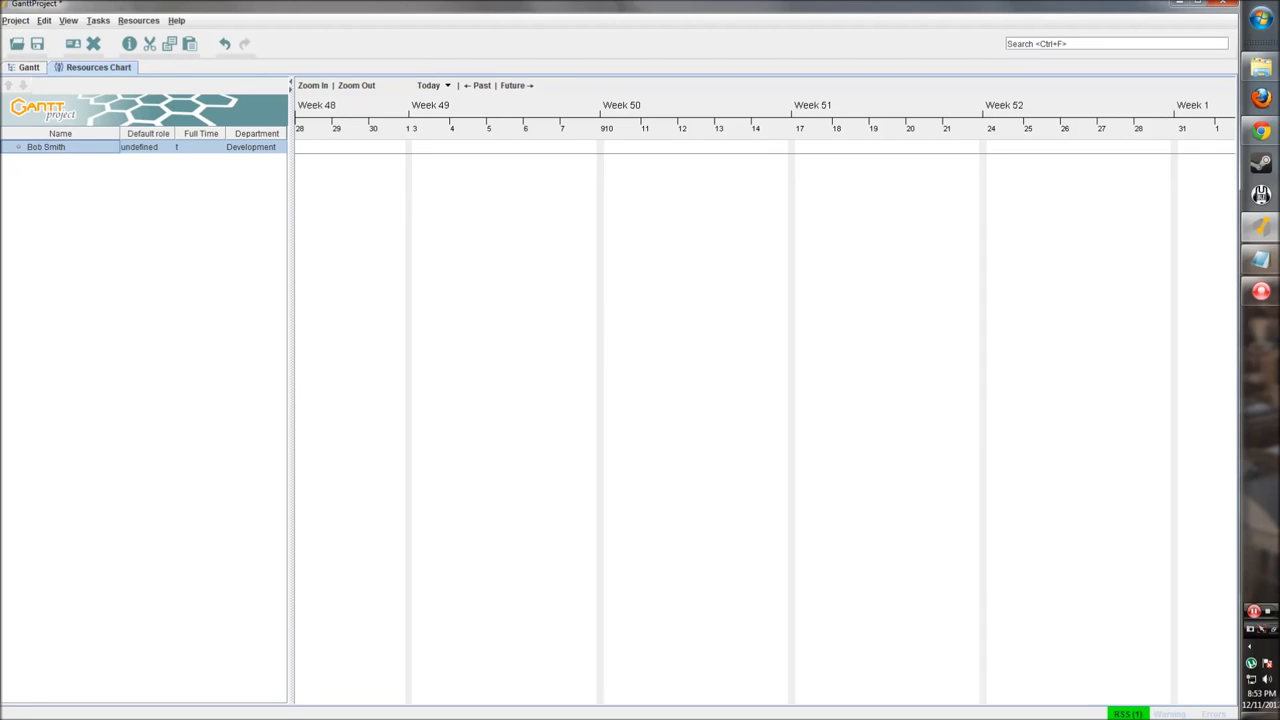
# - Start a new project without saving the current one, naming it Tutorial Project with the organization Somecompany
pyautogui.click(16, 21)
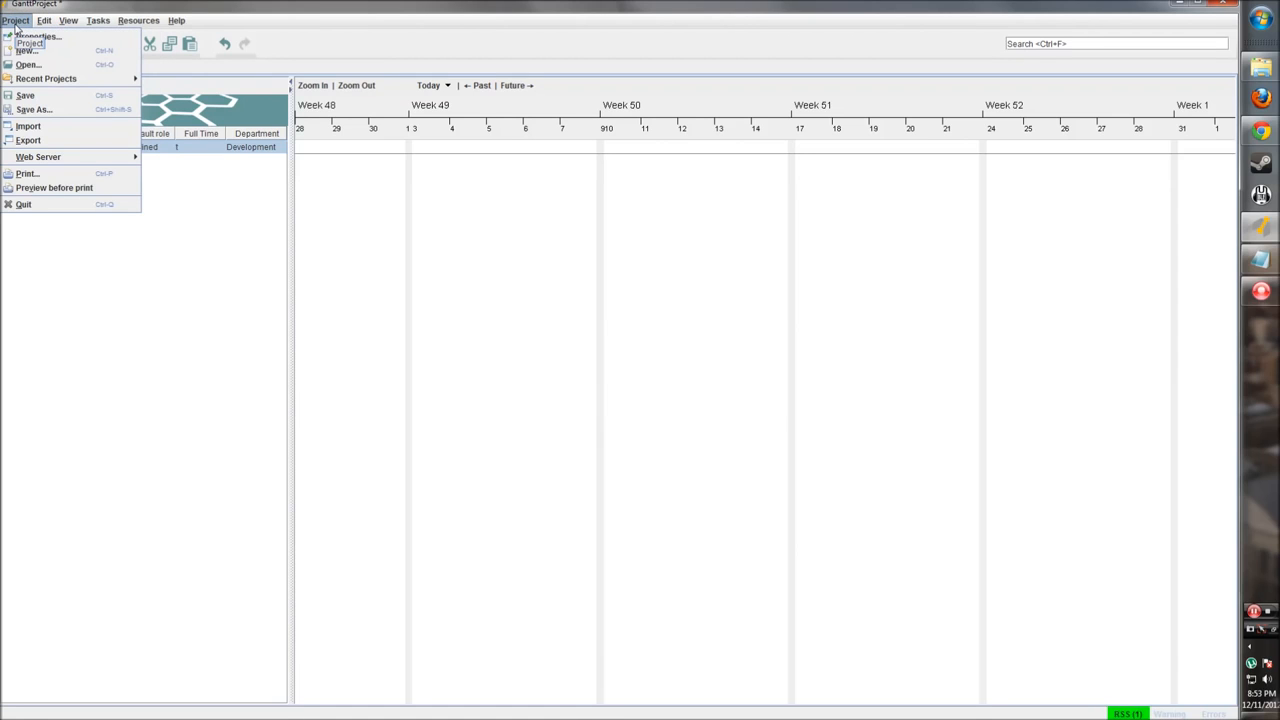
pyautogui.click(26, 50)
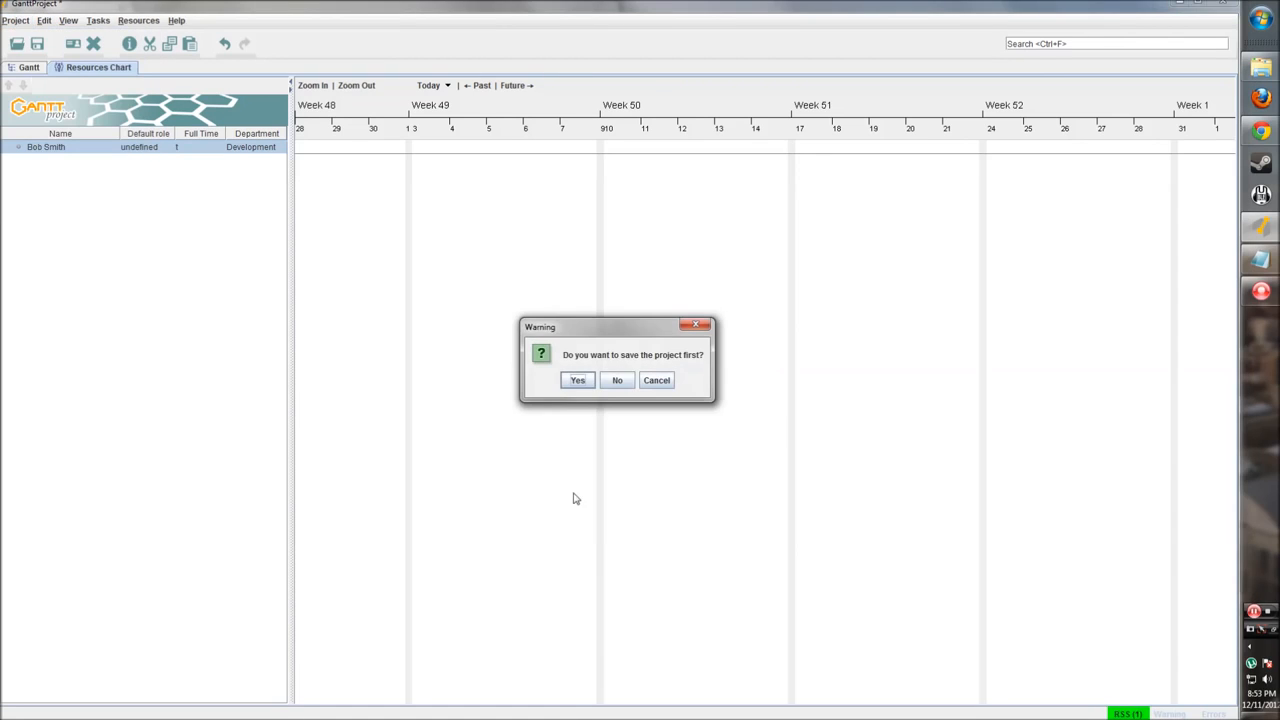
pyautogui.click(620, 380)
pyautogui.moveTo(606, 268); pyautogui.dragTo(505, 262)
pyautogui.moveTo(633, 265); pyautogui.dragTo(500, 270)
pyautogui.write('Tutorial Project')
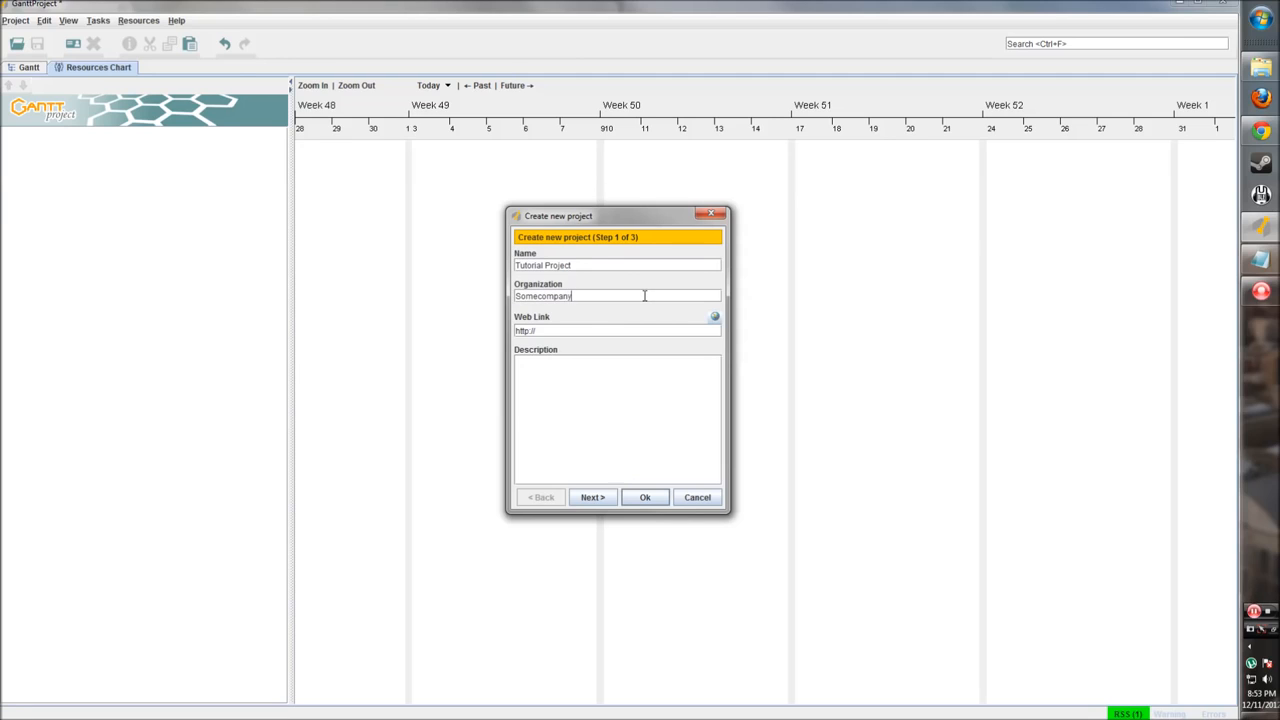
# - Examine the new project's web link and description fields
pyautogui.moveTo(542, 333); pyautogui.dragTo(518, 331)
pyautogui.click(543, 331)
pyautogui.click(543, 331)
pyautogui.click(549, 330)
pyautogui.click(577, 377)
# - Proceed to the project domain settings and include the Software Development role set alongside the default one
pyautogui.click(593, 497)
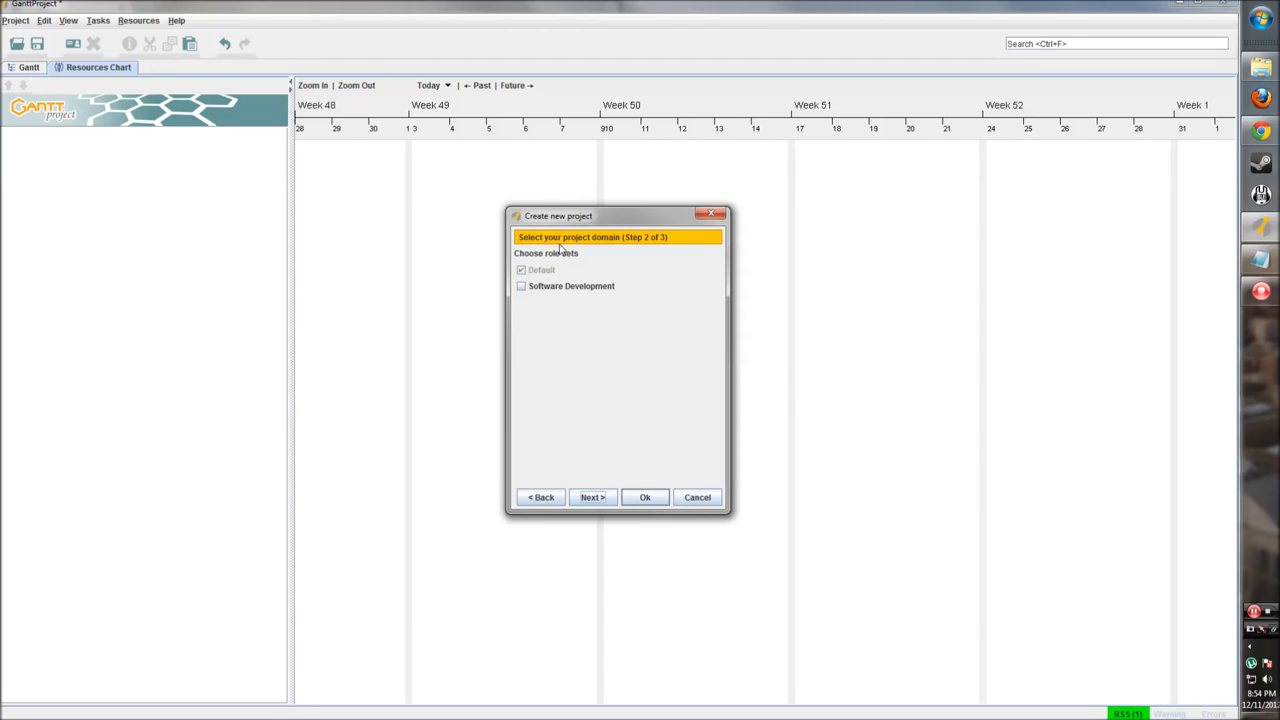
pyautogui.moveTo(521, 274)
pyautogui.click(521, 287)
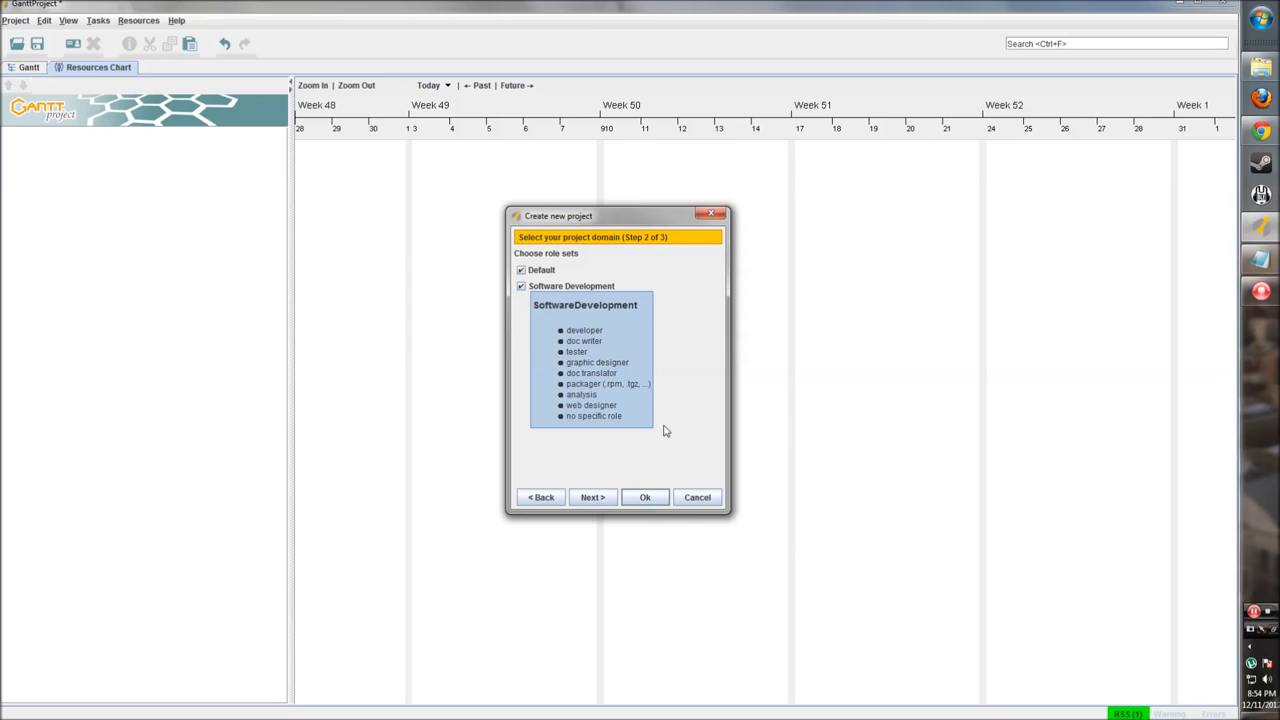
# - Set the project's holiday calendar to United States and keep weekends at "no tasks can run"
pyautogui.click(600, 500)
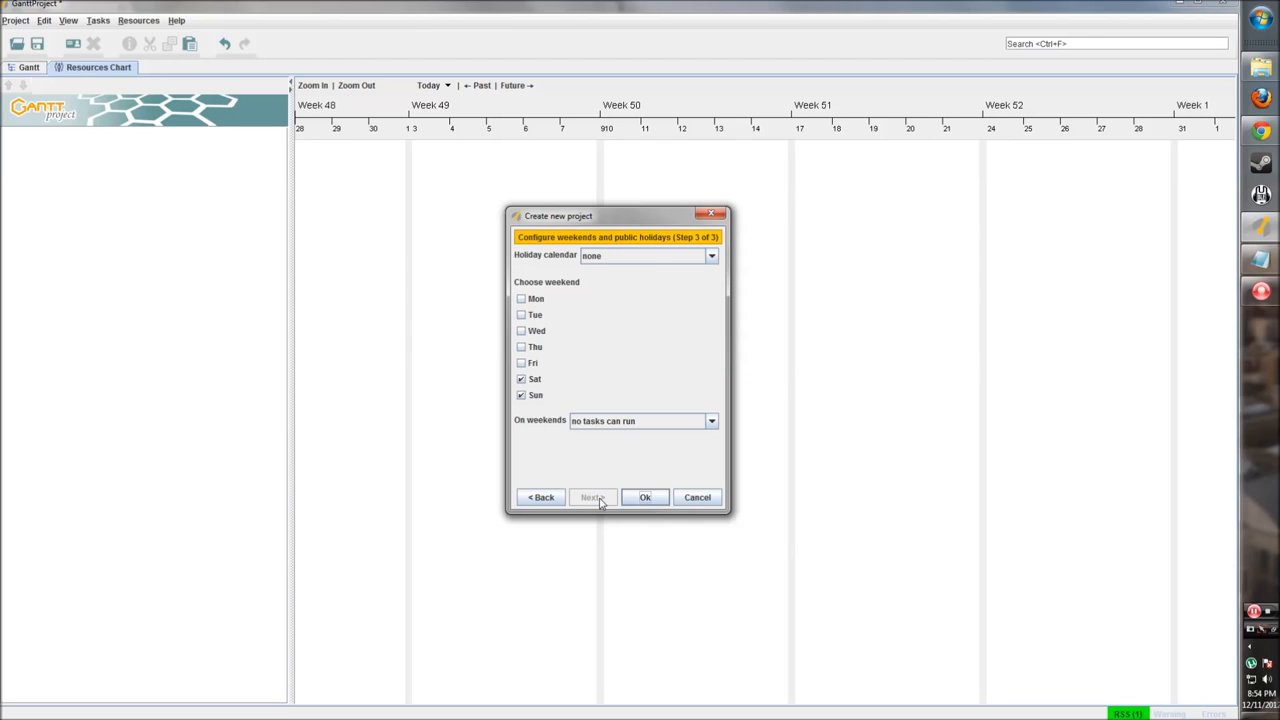
pyautogui.click(650, 259)
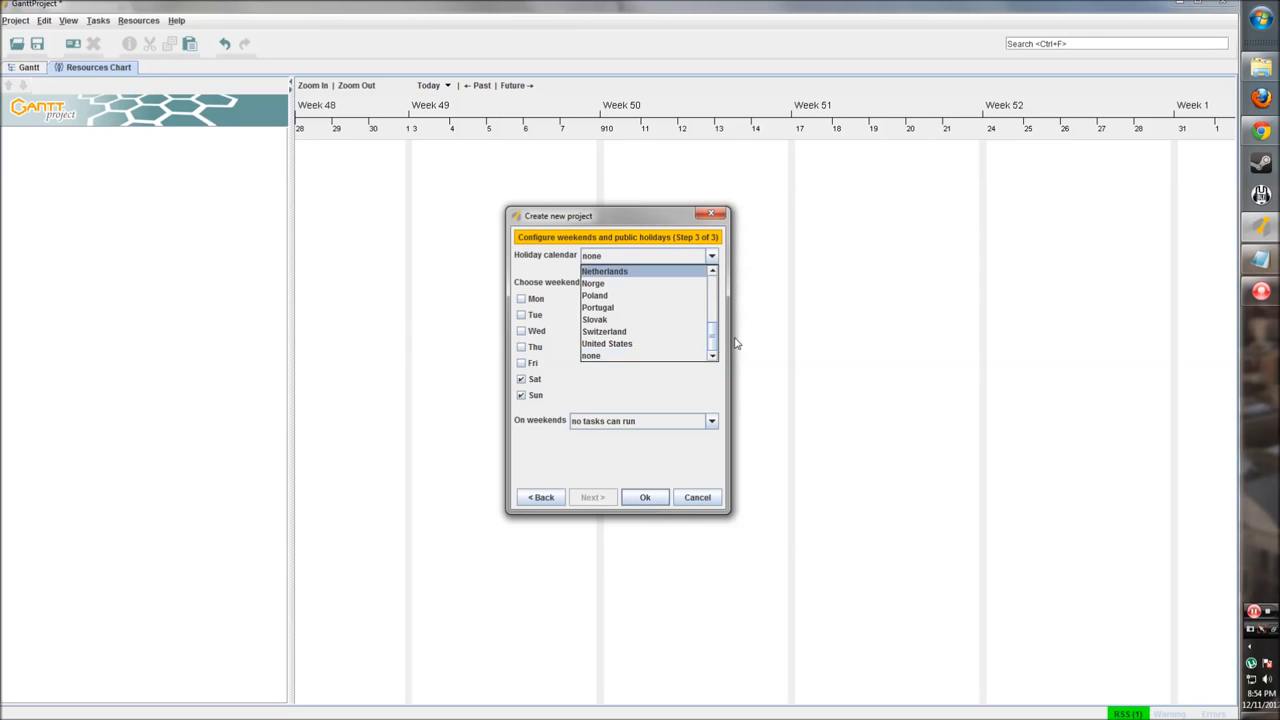
pyautogui.moveTo(713, 338)
pyautogui.mouseDown()
pyautogui.moveTo(716, 276)
pyautogui.moveTo(709, 346)
pyautogui.mouseUp()
pyautogui.click(617, 345)
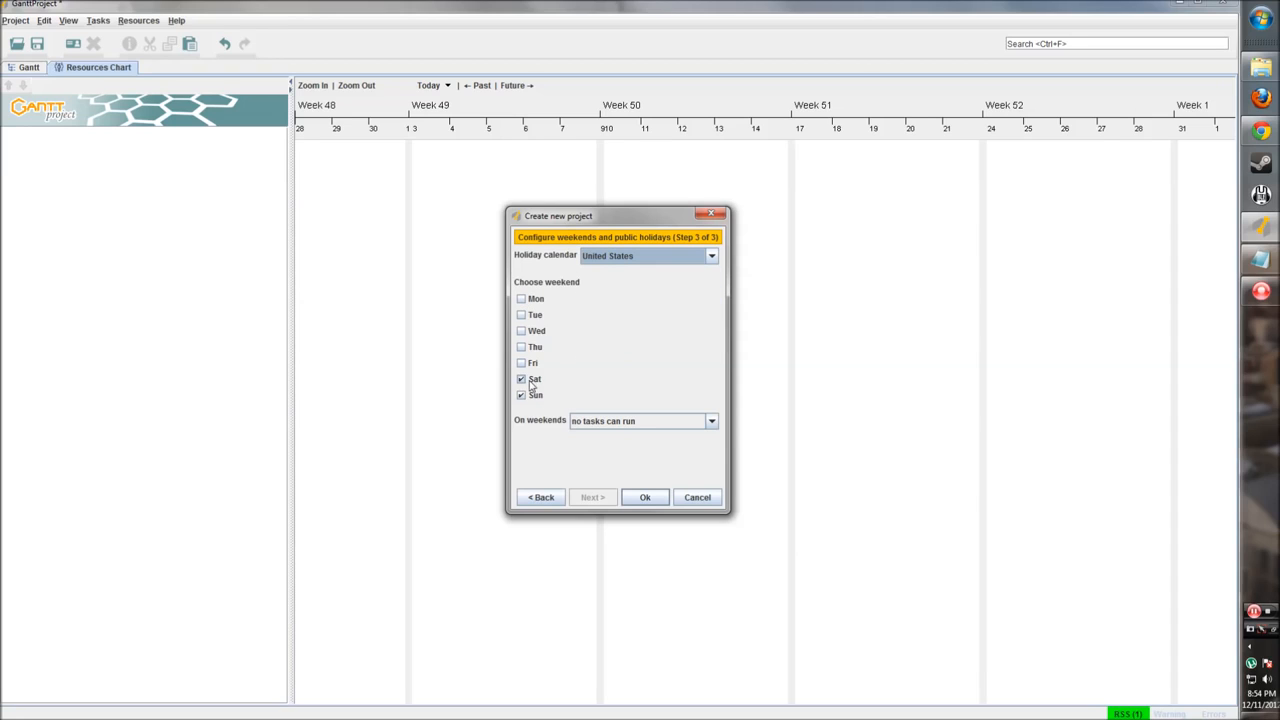
pyautogui.click(703, 424)
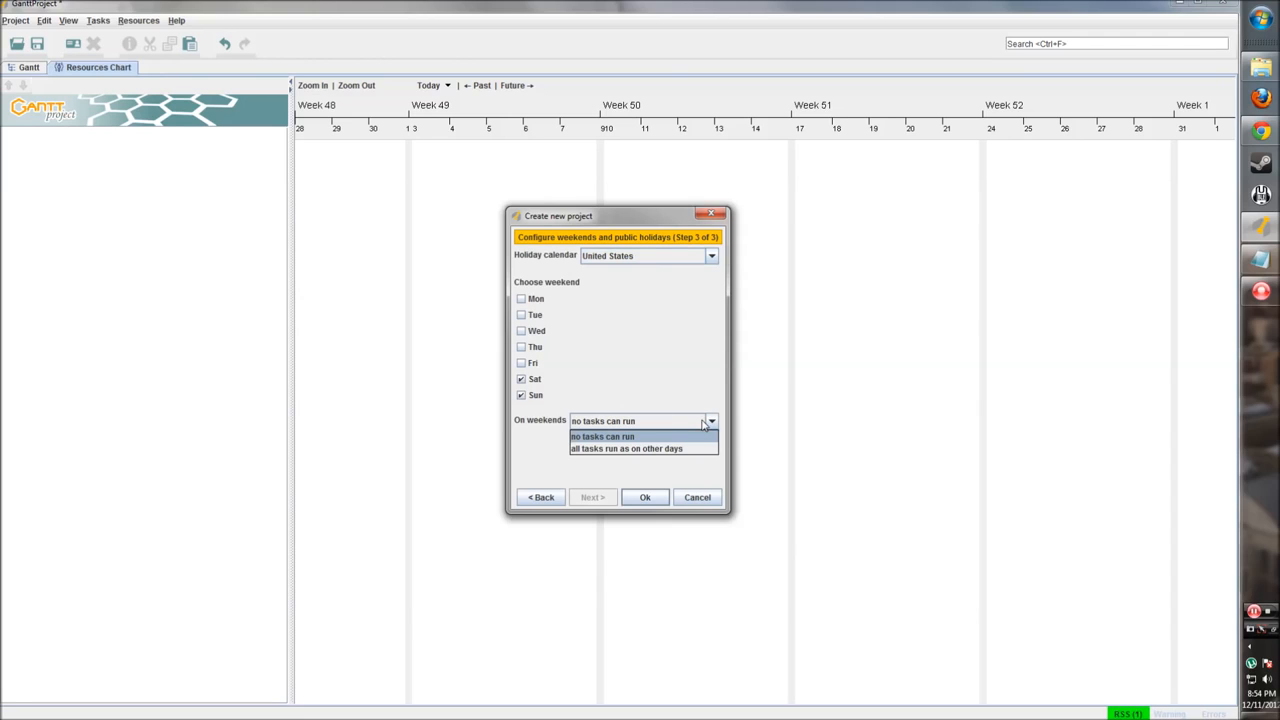
pyautogui.click(632, 438)
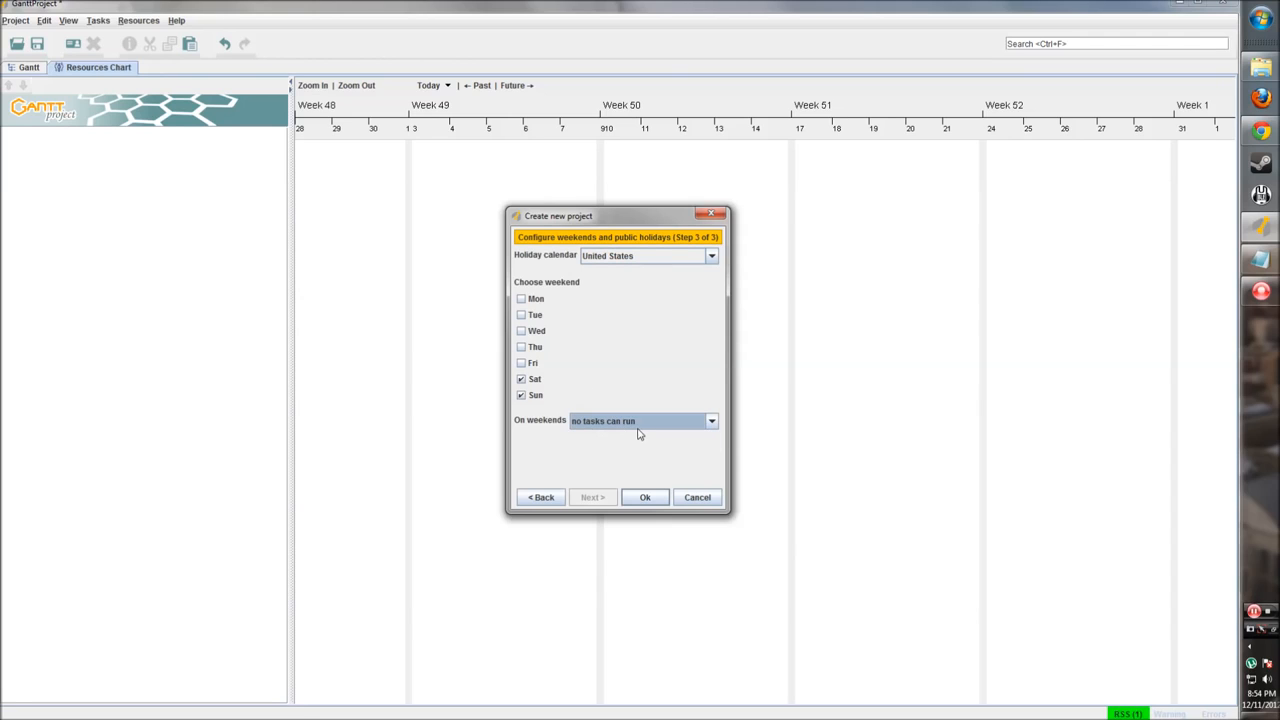
# - Finish creating the new project and slightly narrow the task list beside the Gantt chart
pyautogui.click(640, 496)
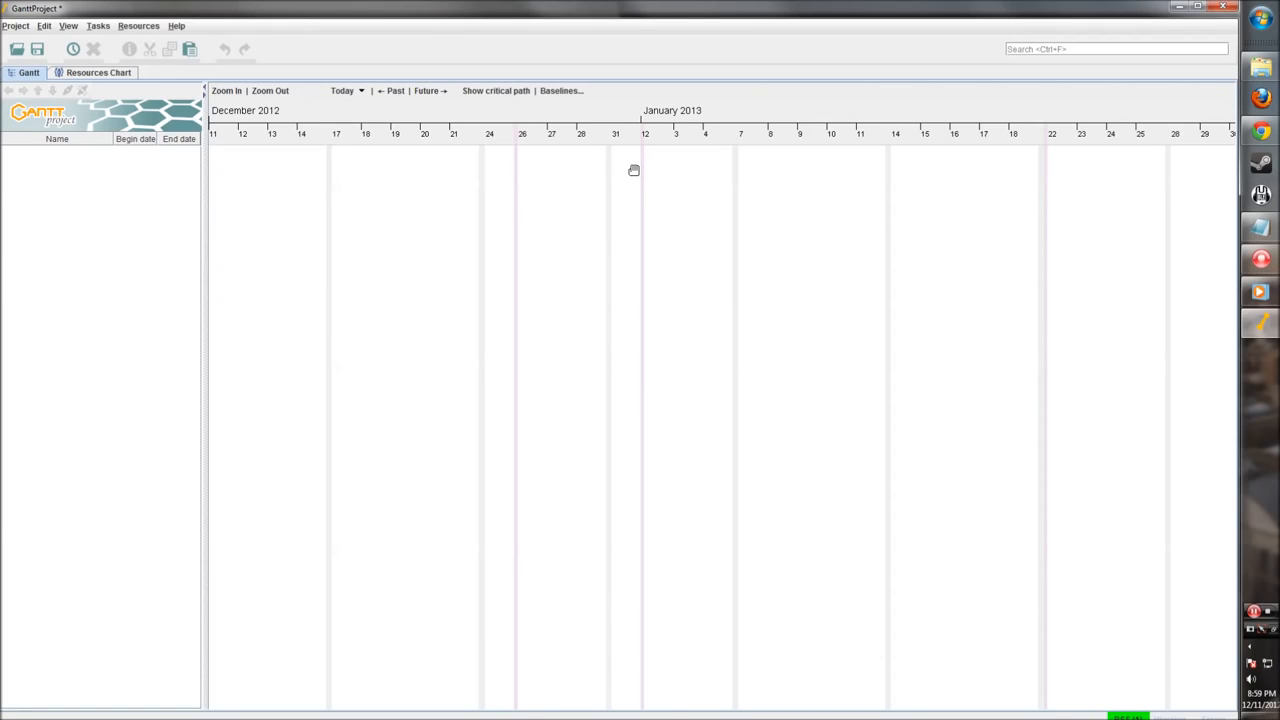
pyautogui.click(1197, 7)
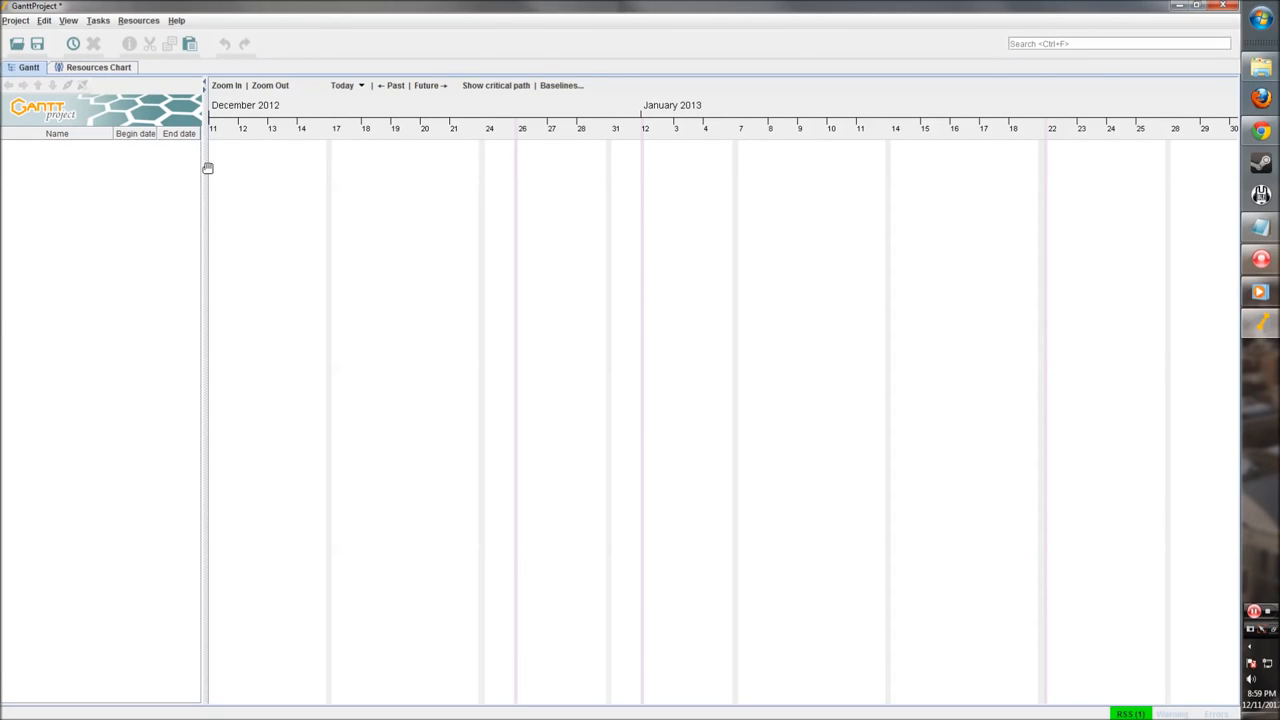
pyautogui.moveTo(203, 172); pyautogui.dragTo(198, 172)
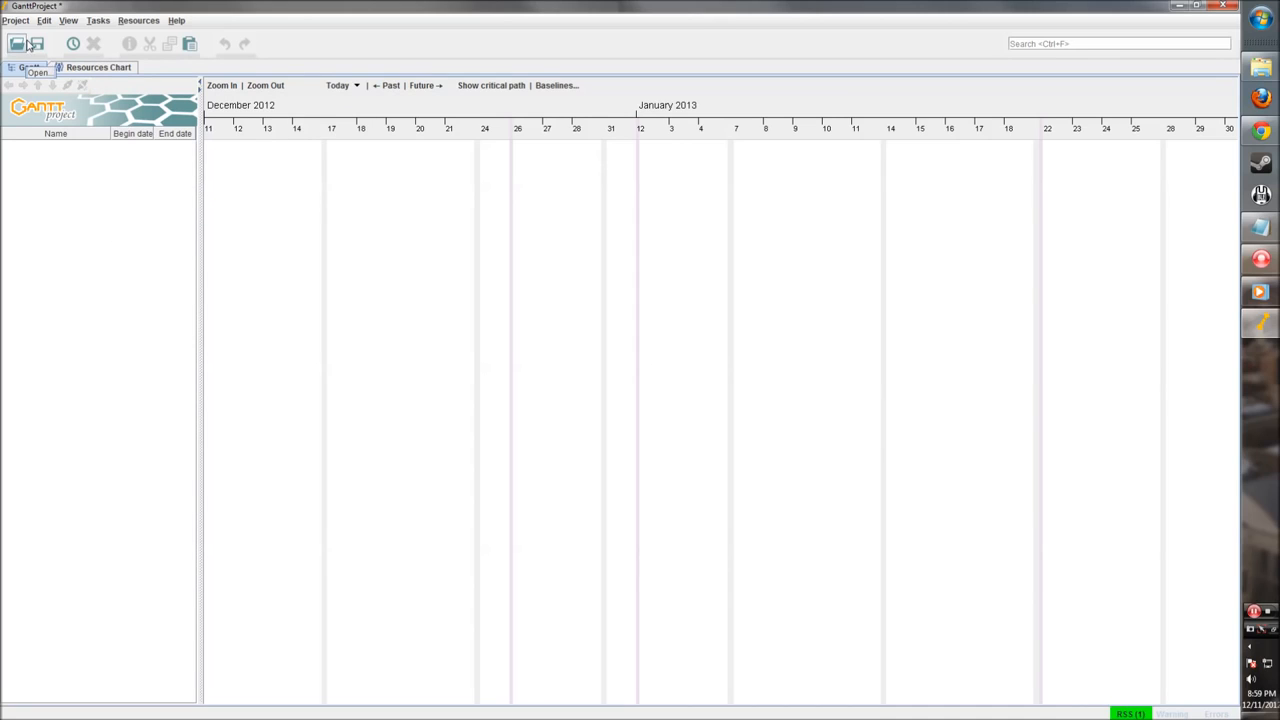
# - Add a first task to the project named "Design the page"
pyautogui.click(73, 44)
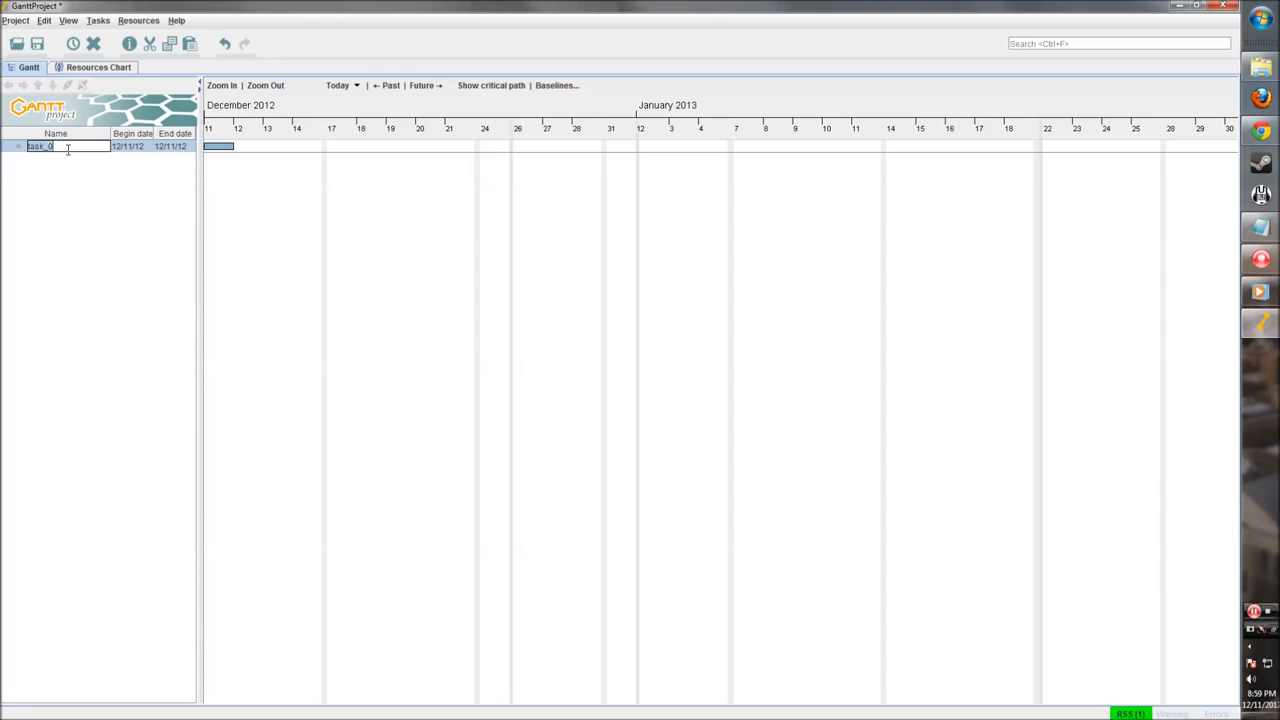
pyautogui.write('Design the page')
pyautogui.click(149, 203)
# - Add a second task named "Code html for page"
pyautogui.rightClick(71, 184)
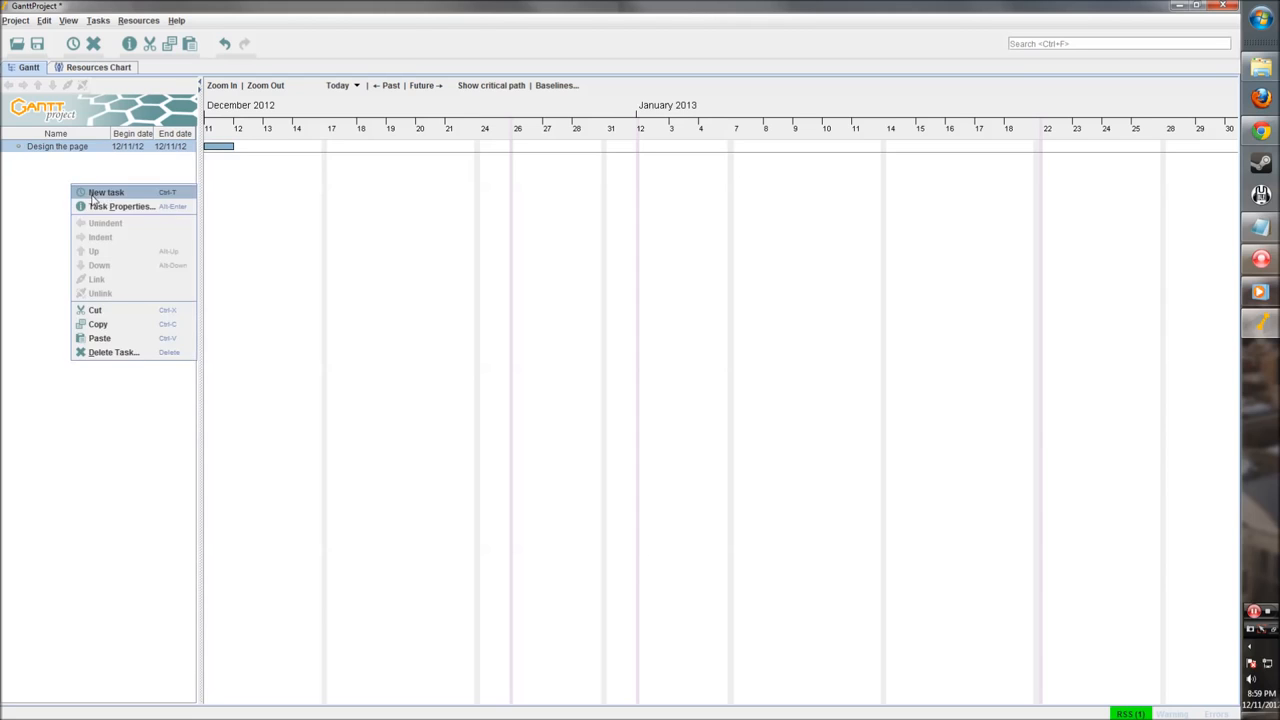
pyautogui.click(94, 190)
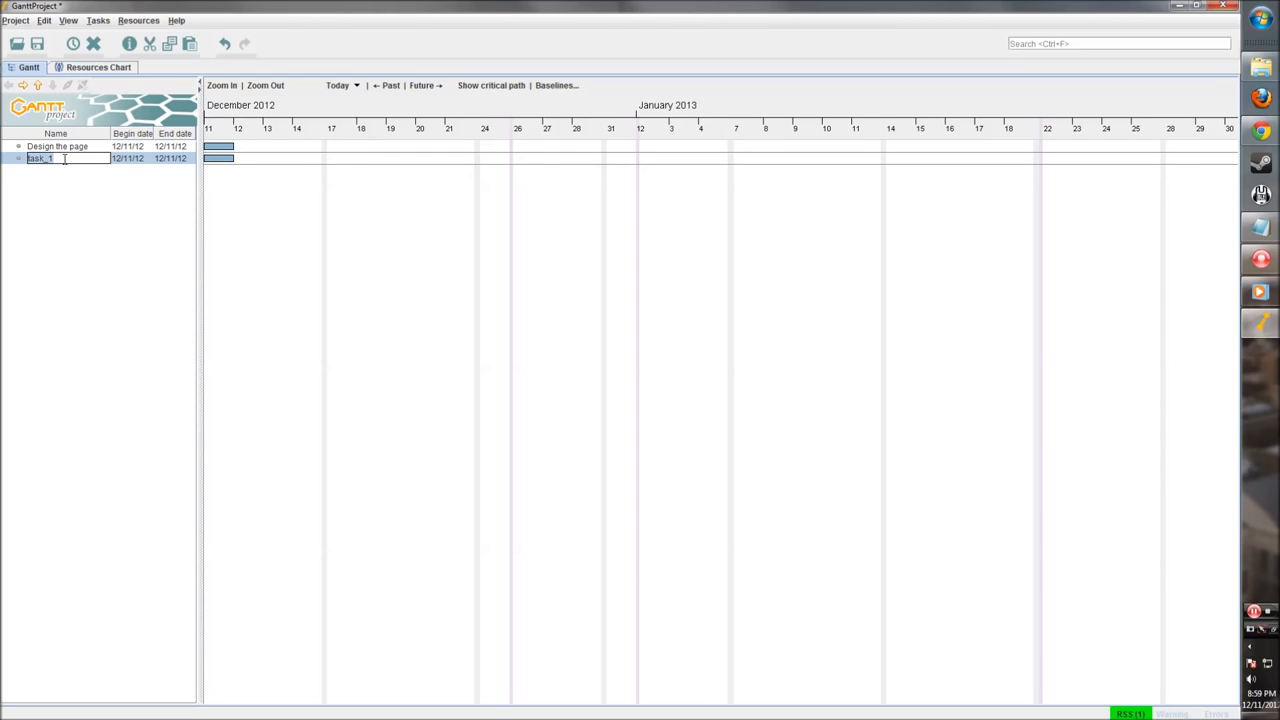
pyautogui.write('Code html for page')
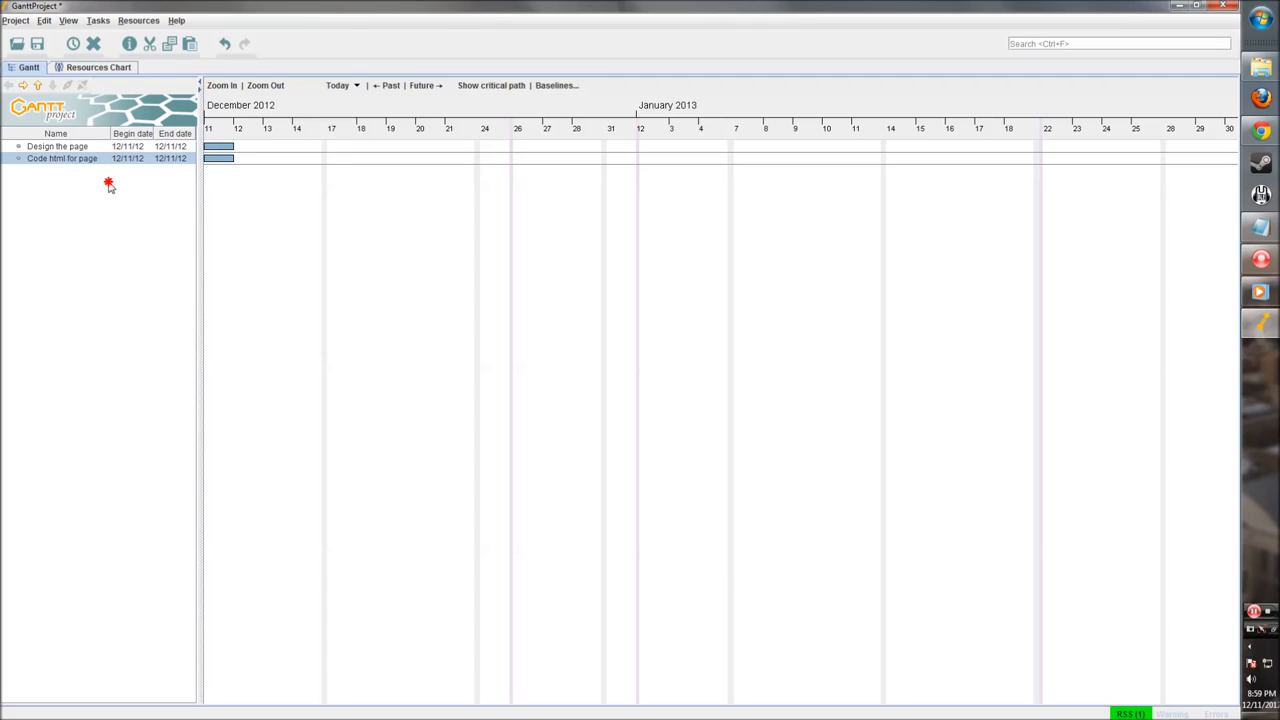
# - Add a third task named "Code javascript for page"
pyautogui.rightClick(109, 180)
pyautogui.click(165, 198)
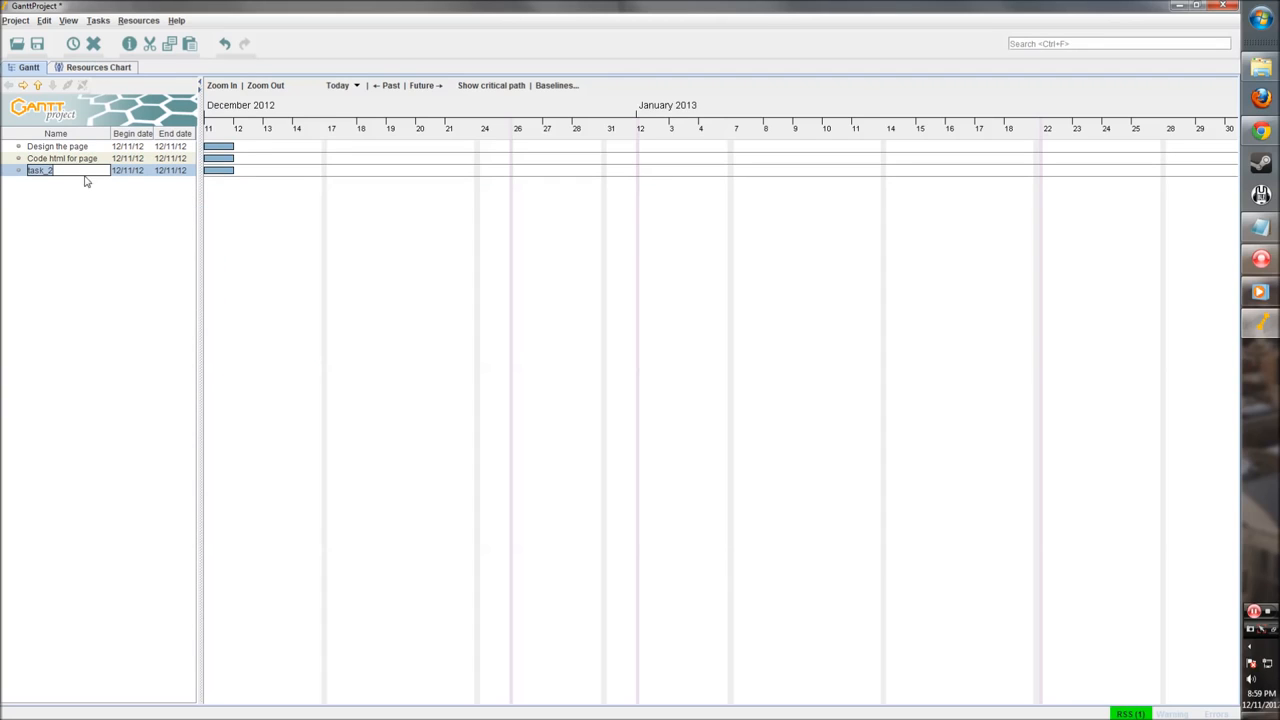
pyautogui.write('C')
pyautogui.write('ode javascript')
pyautogui.write(' for page')
# - Add a fourth task named "Release the page" and widen the task list so the full task names fit
pyautogui.rightClick(70, 199)
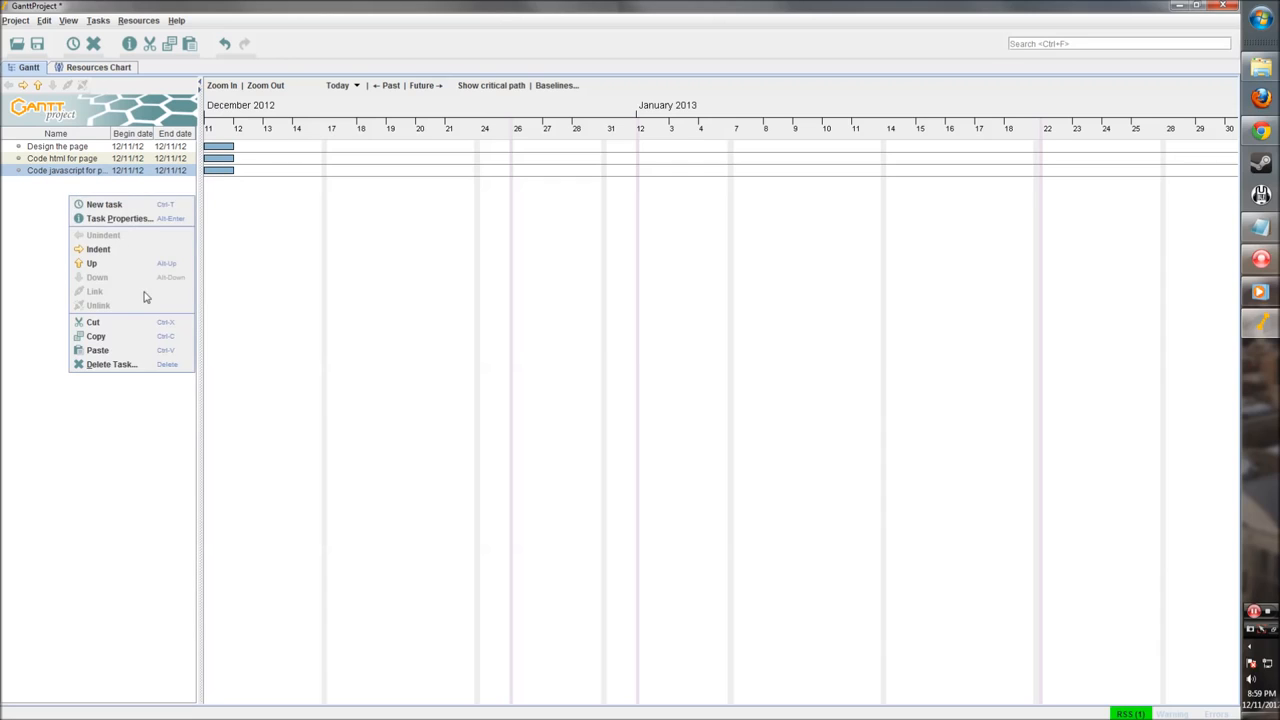
pyautogui.click(160, 205)
pyautogui.write('test')
pyautogui.press('BackSpace')
pyautogui.press('BackSpace')
pyautogui.press('BackSpace')
pyautogui.write('Release the pa')
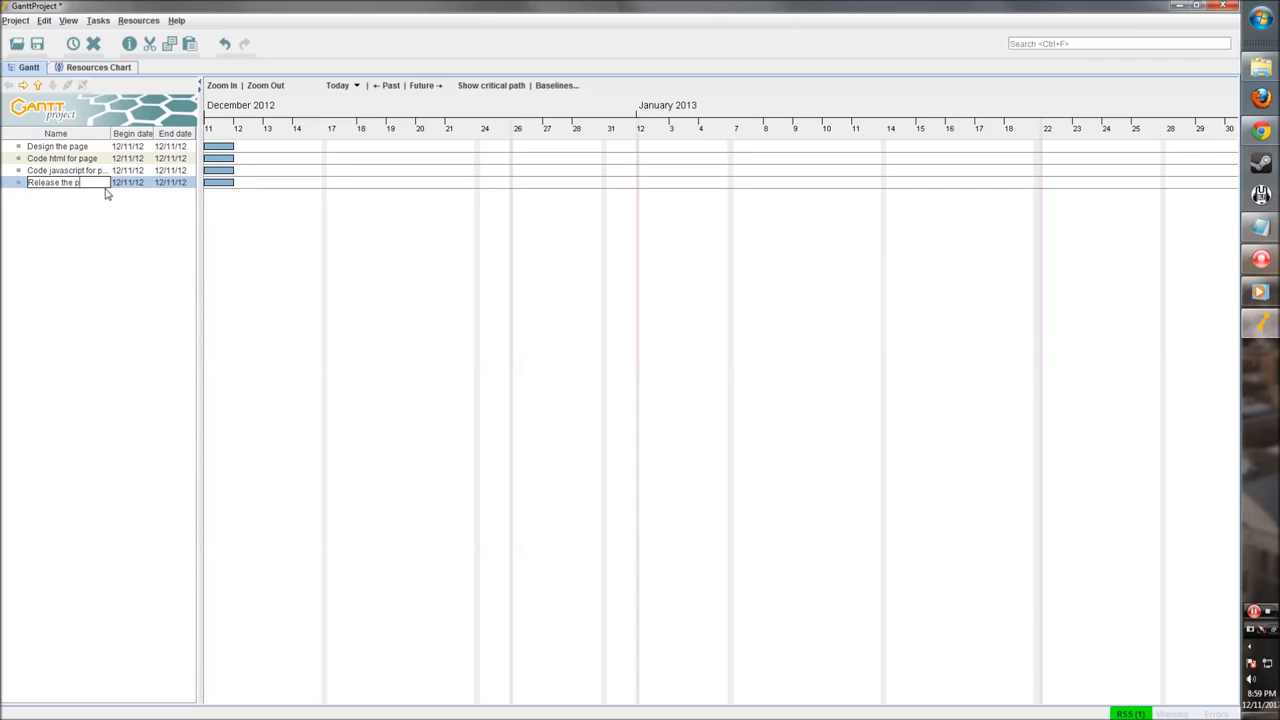
pyautogui.press('Return')
pyautogui.moveTo(198, 146); pyautogui.dragTo(207, 146)
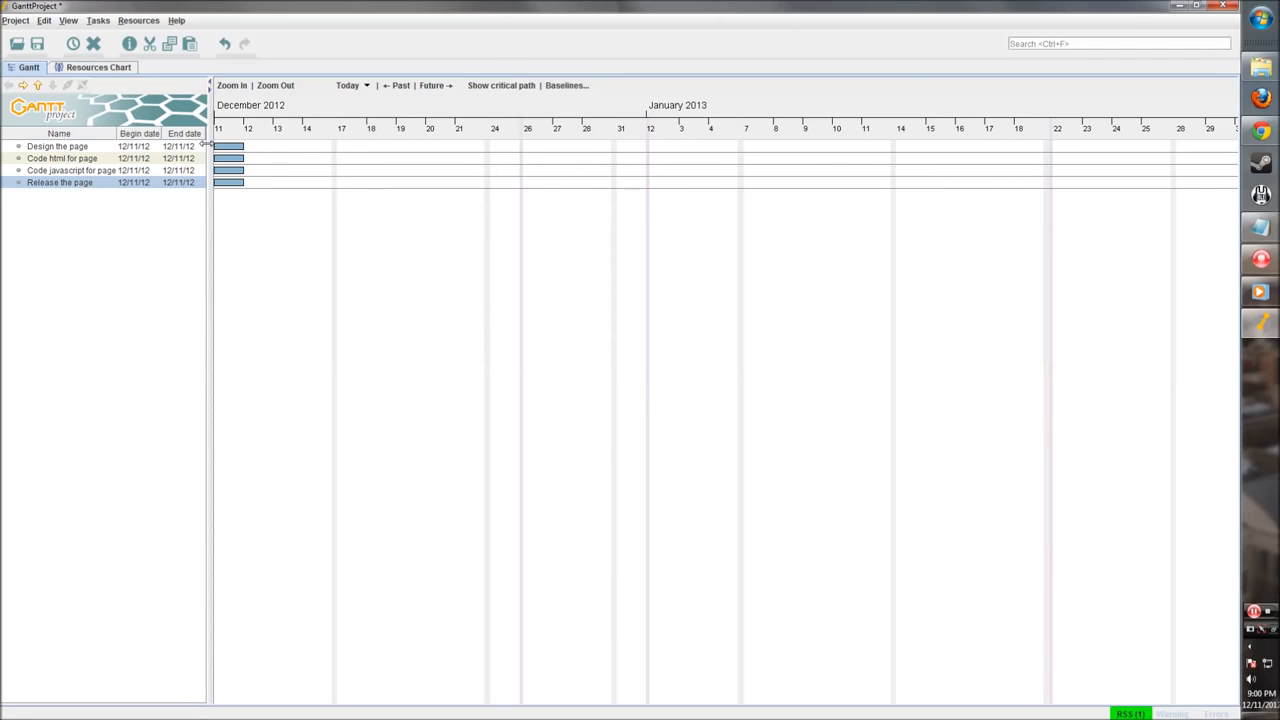
# - Extend the "Design the page" bar on the chart so the task ends on December 14, 2012
pyautogui.rightClick(394, 219)
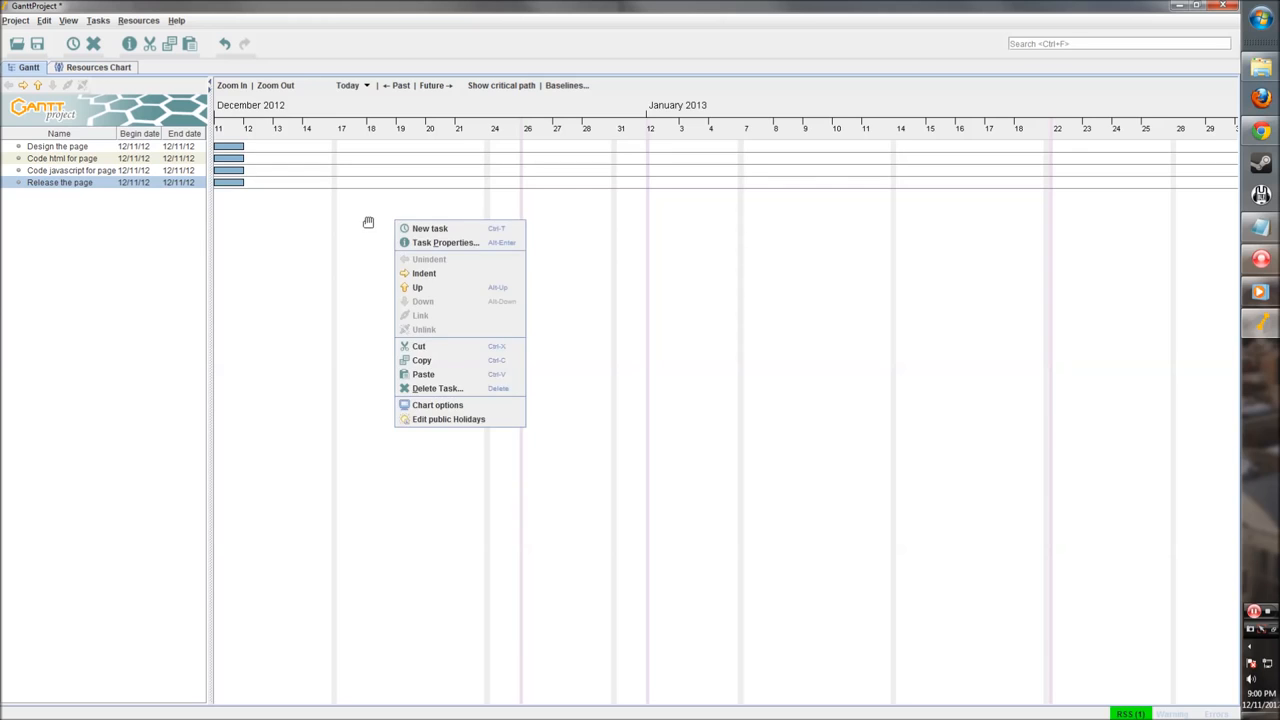
pyautogui.click(368, 220)
pyautogui.moveTo(292, 230); pyautogui.dragTo(470, 247)
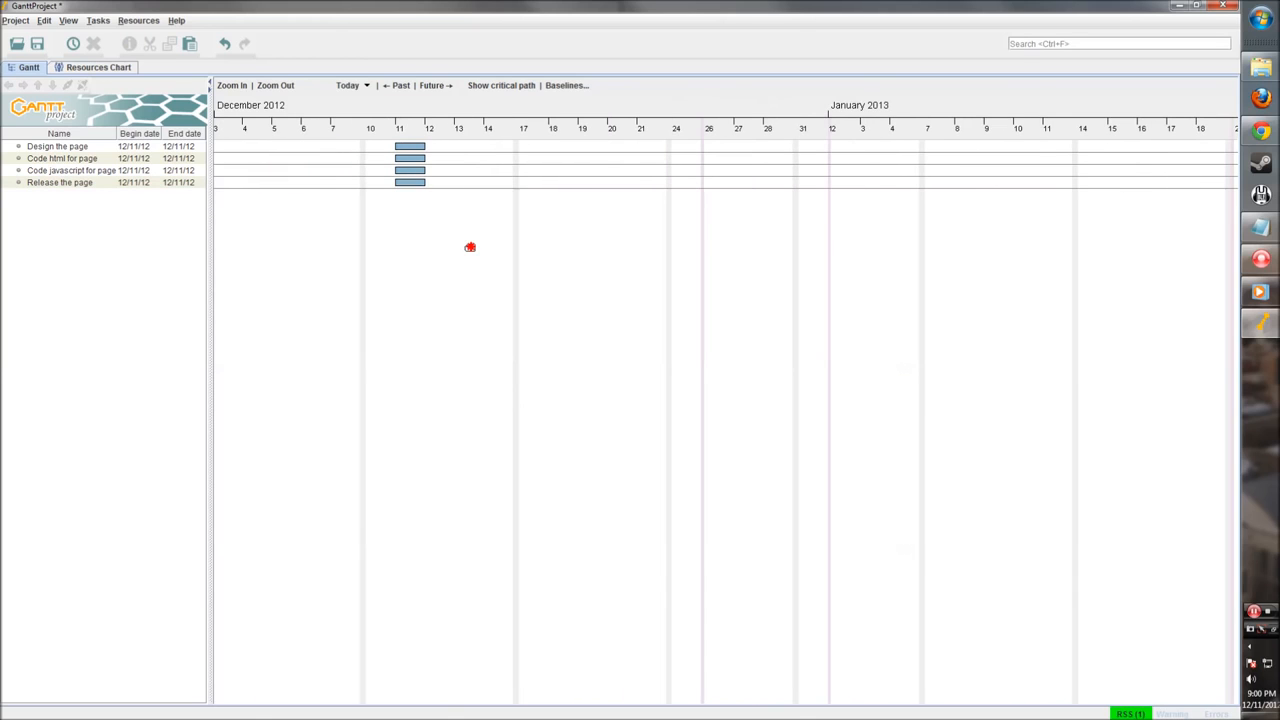
pyautogui.click(418, 146)
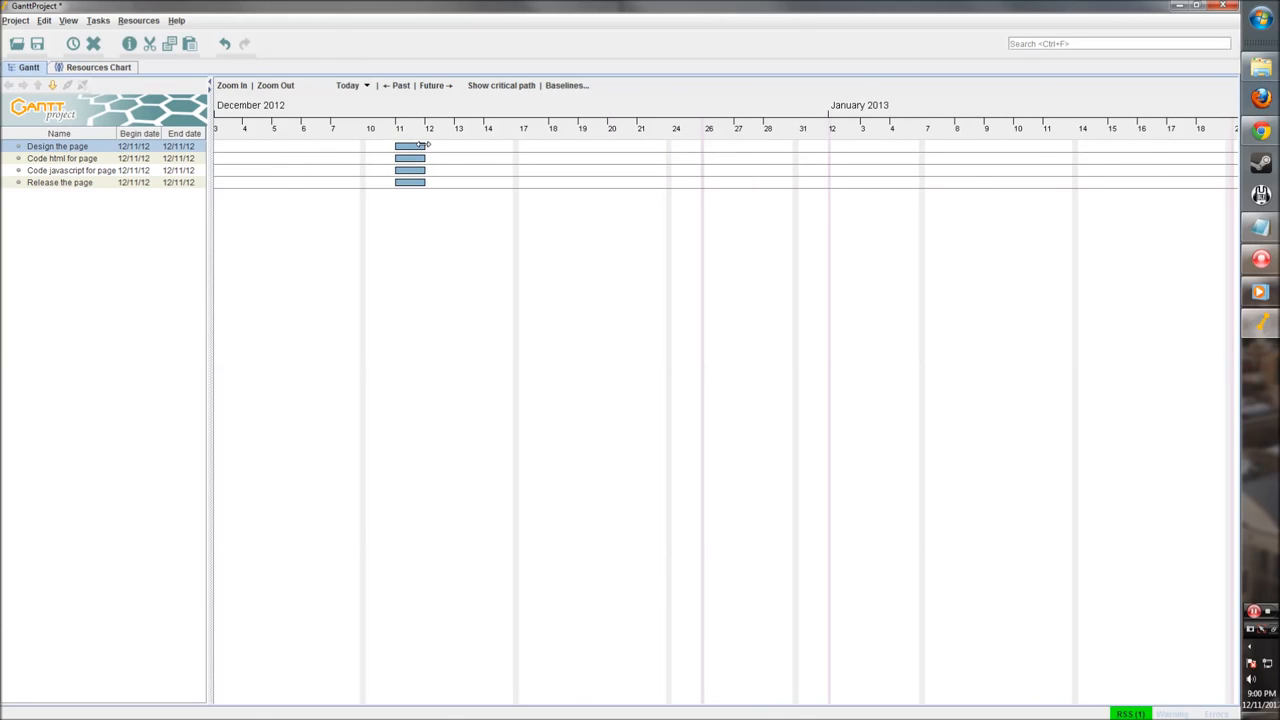
pyautogui.moveTo(424, 145); pyautogui.dragTo(514, 149)
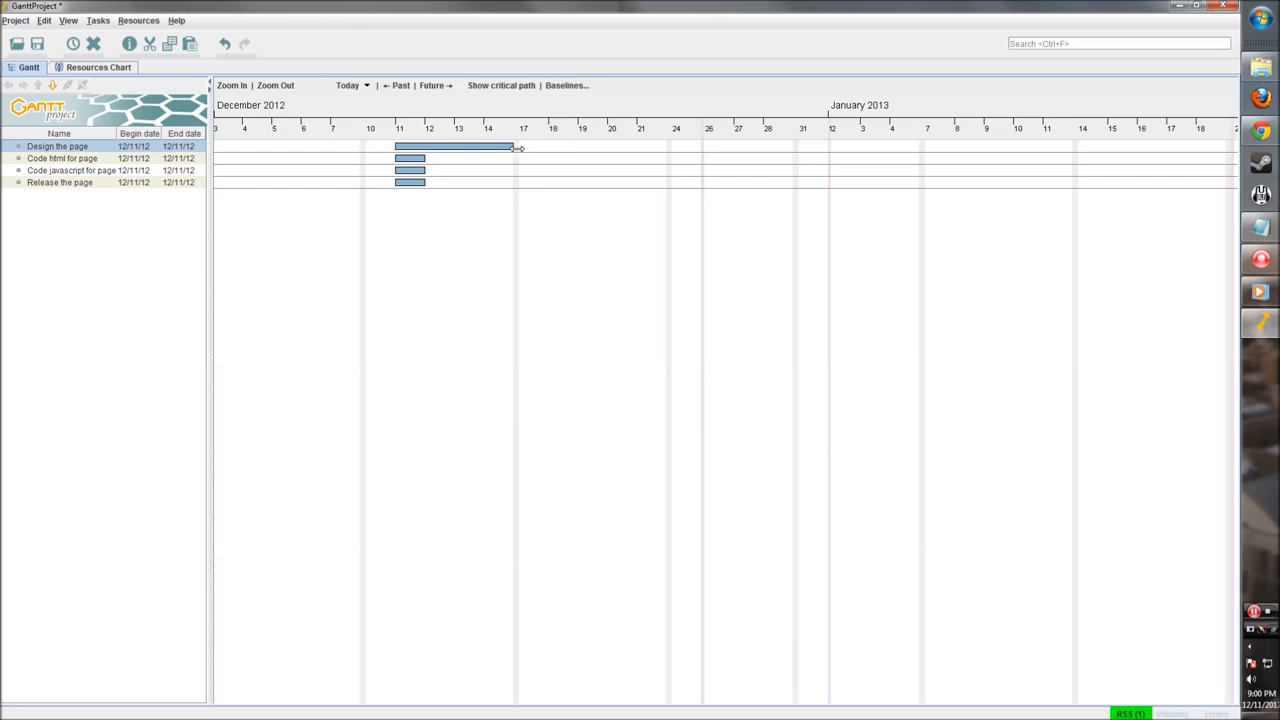
# - In the properties of "Design the page", add an Earliest begin constraint of December 12, 2012
pyautogui.rightClick(430, 147)
pyautogui.click(463, 170)
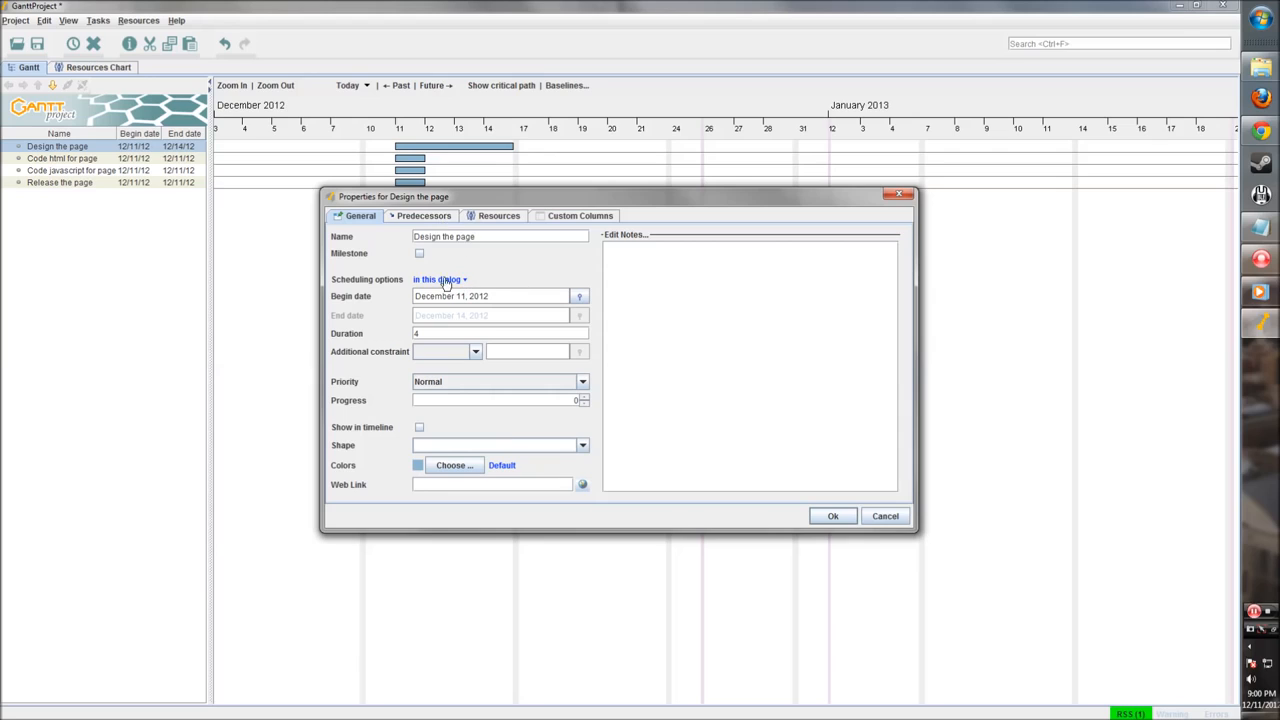
pyautogui.click(476, 351)
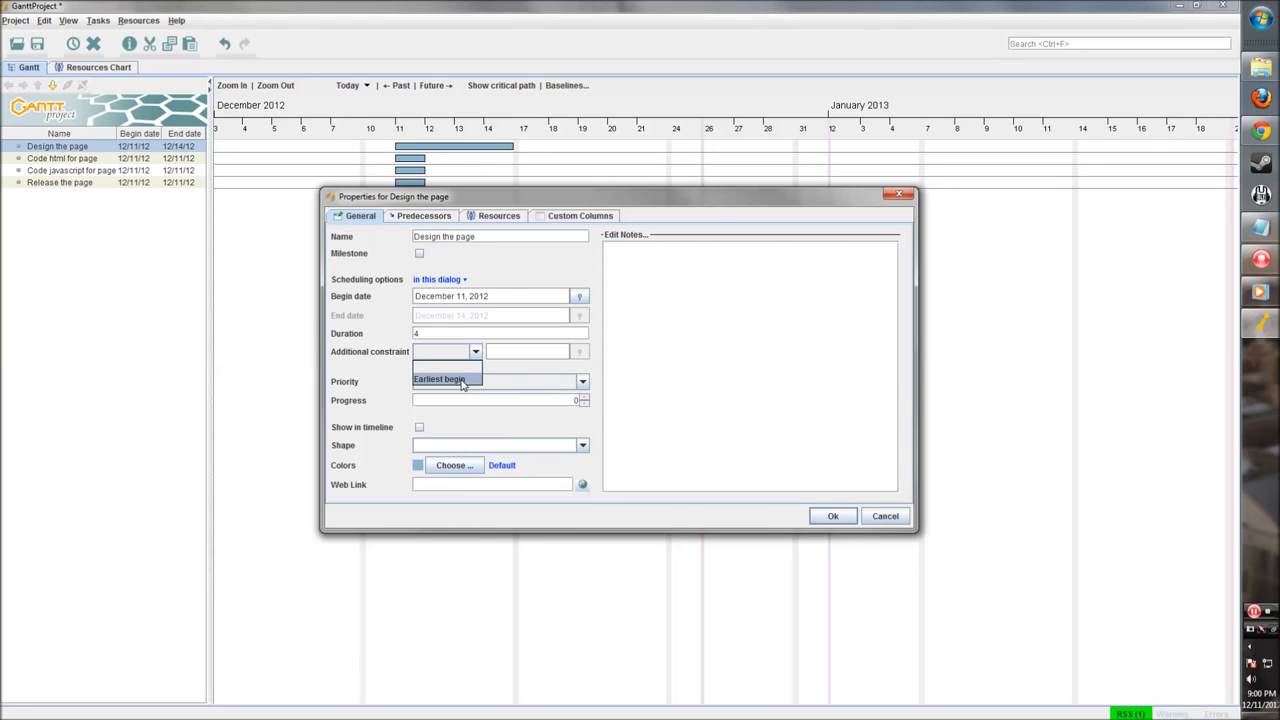
pyautogui.click(463, 381)
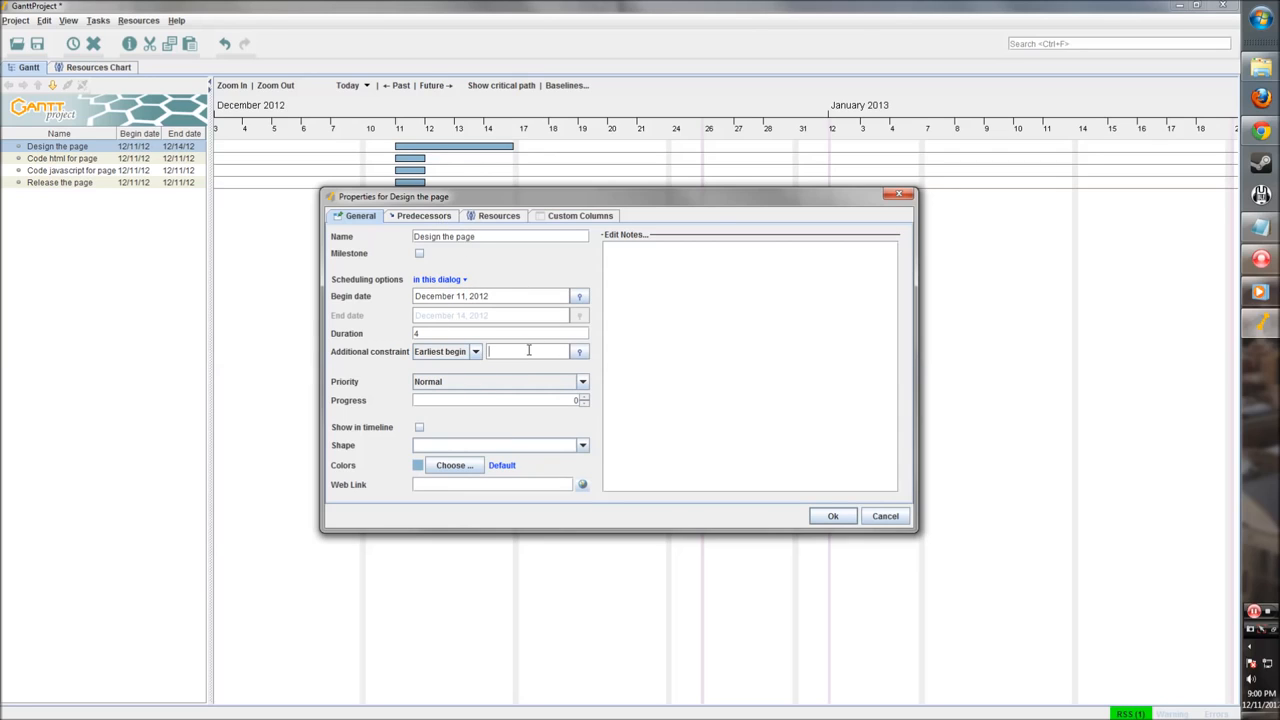
pyautogui.click(578, 352)
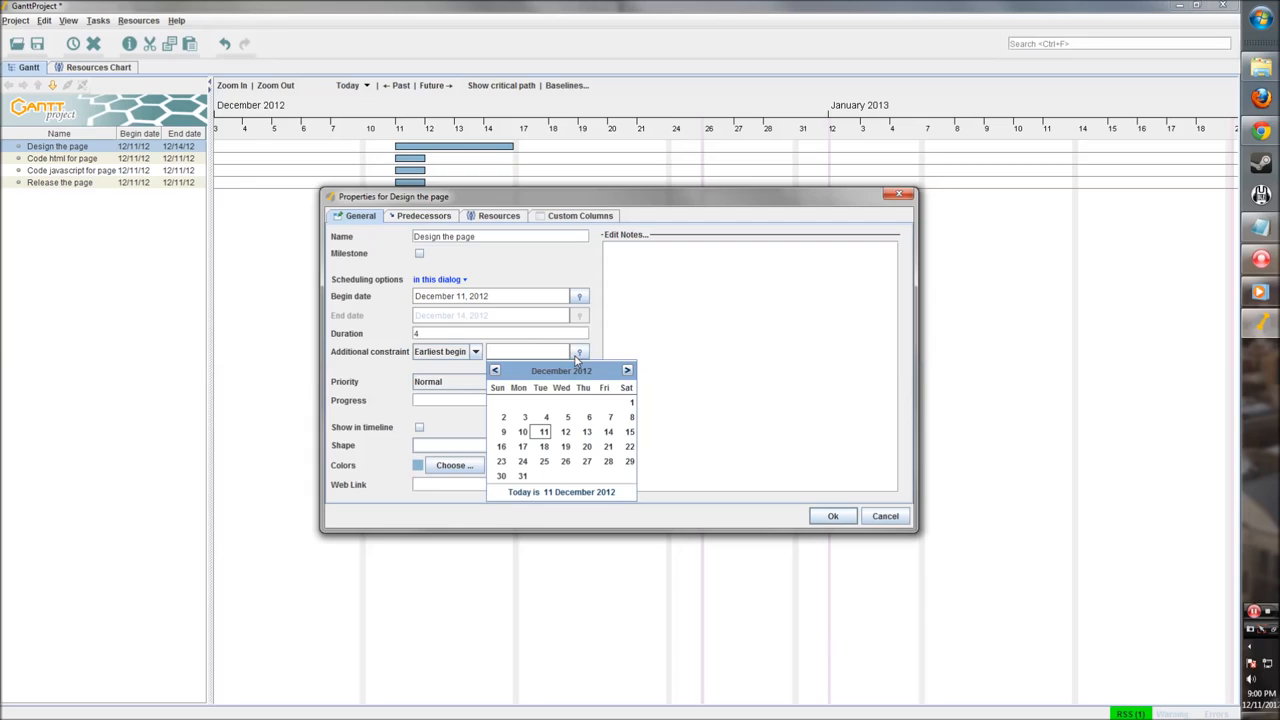
pyautogui.click(564, 435)
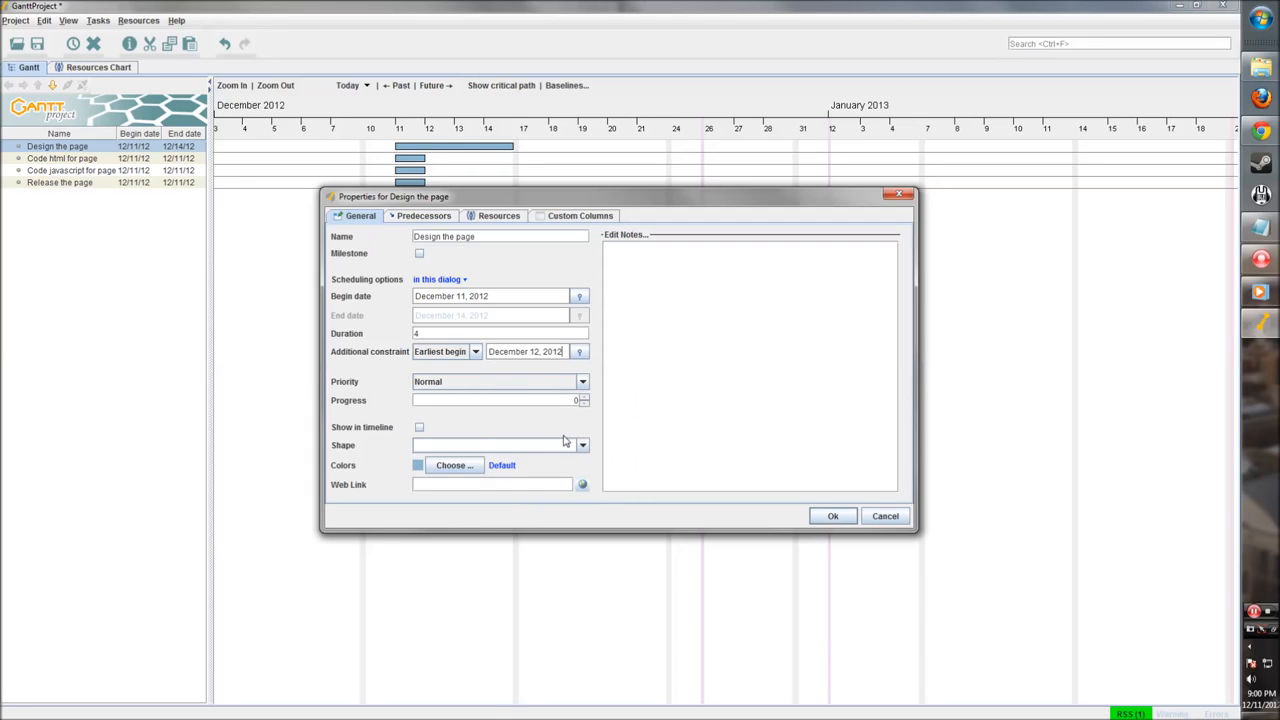
# - Try High priority for the "Design the page" task and set it back to Normal
pyautogui.click(444, 384)
pyautogui.click(437, 435)
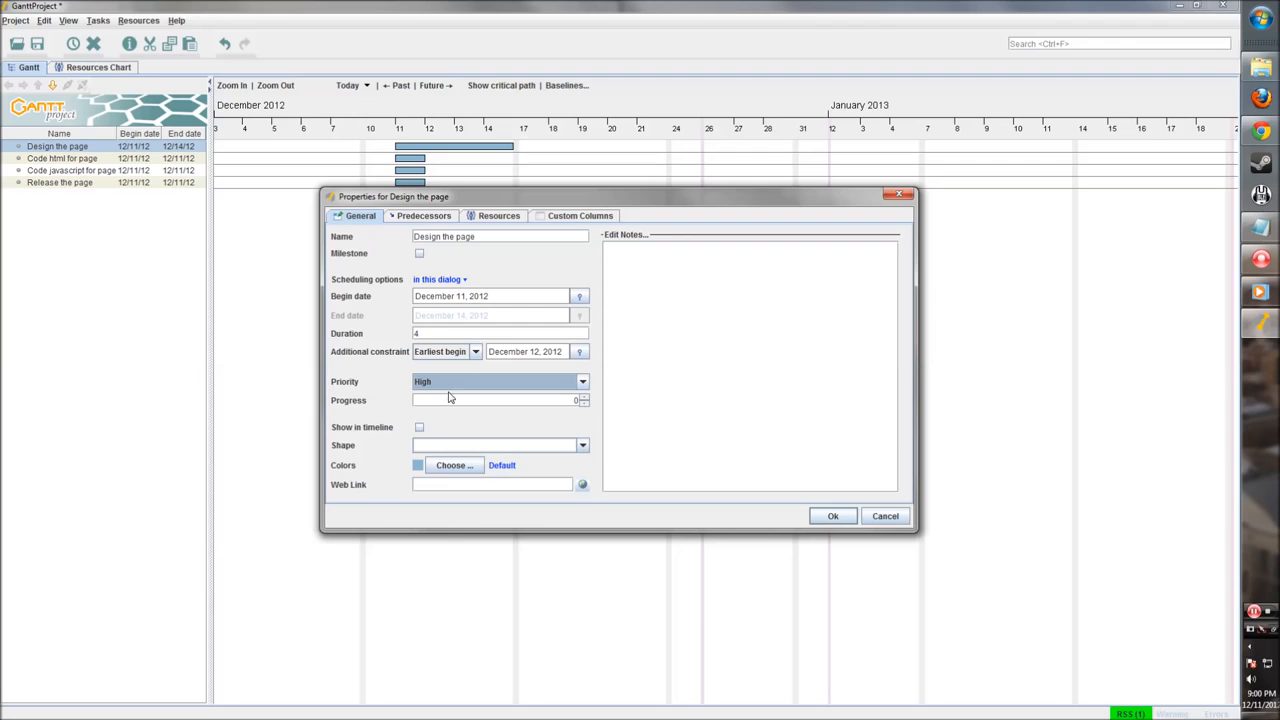
pyautogui.click(452, 385)
pyautogui.click(442, 423)
pyautogui.click(428, 446)
pyautogui.click(428, 448)
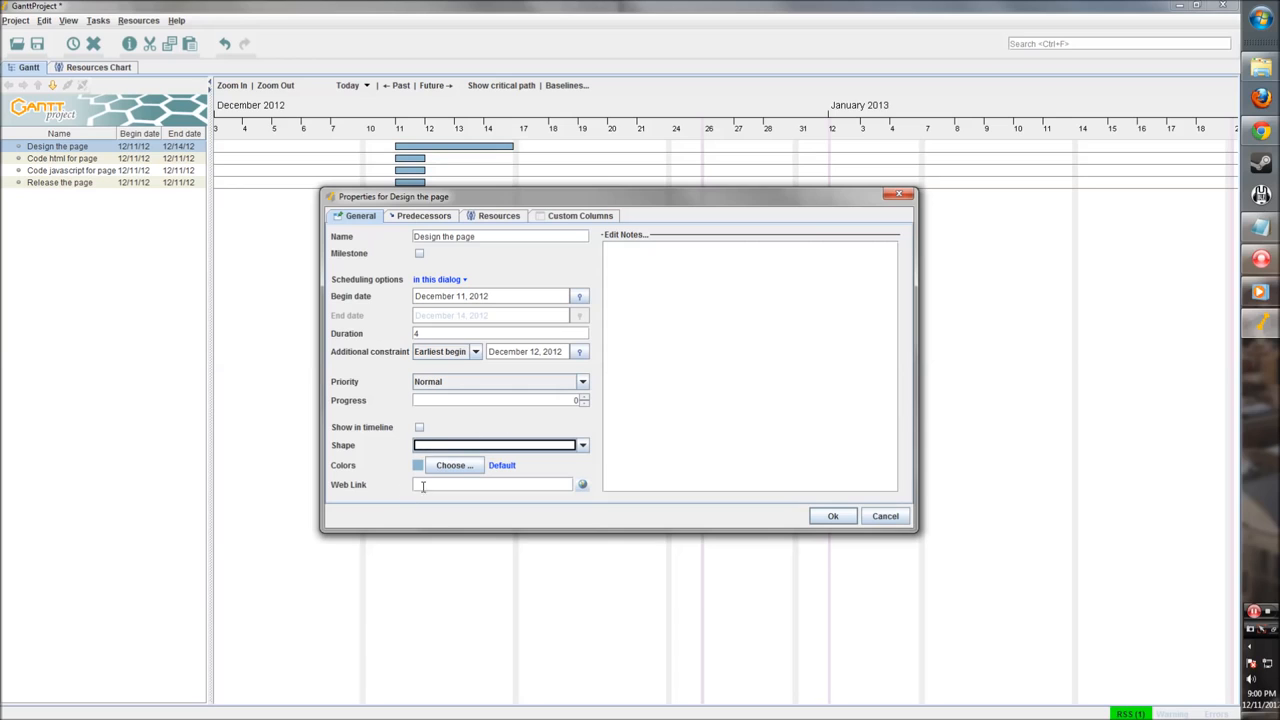
# - Set the "Design the page" task's color to blue and review its predecessors, resources and custom columns
pyautogui.click(454, 465)
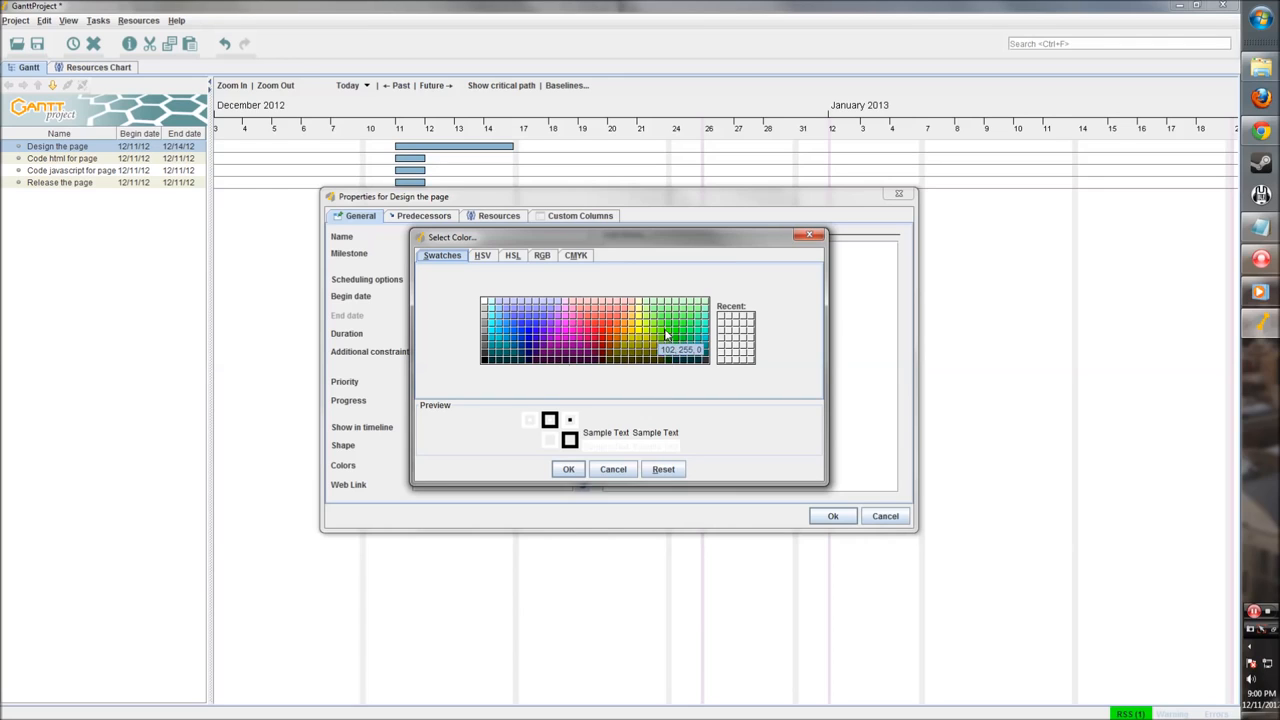
pyautogui.click(529, 342)
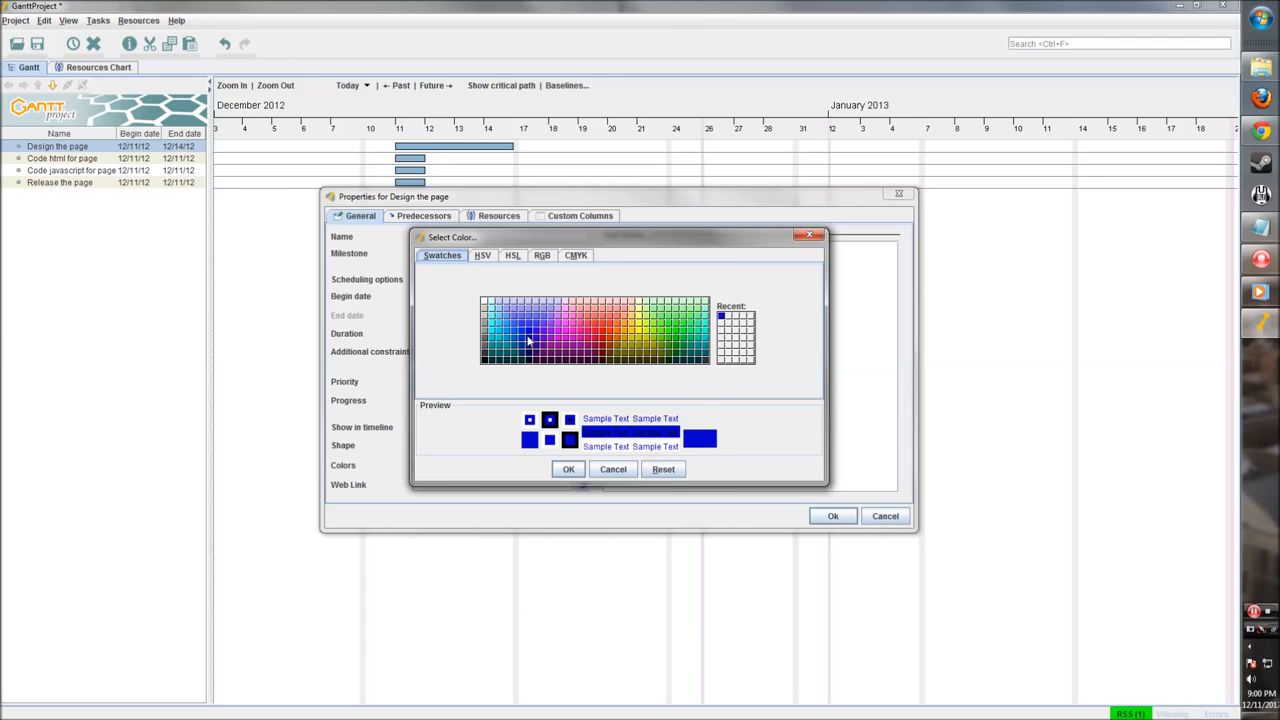
pyautogui.click(567, 468)
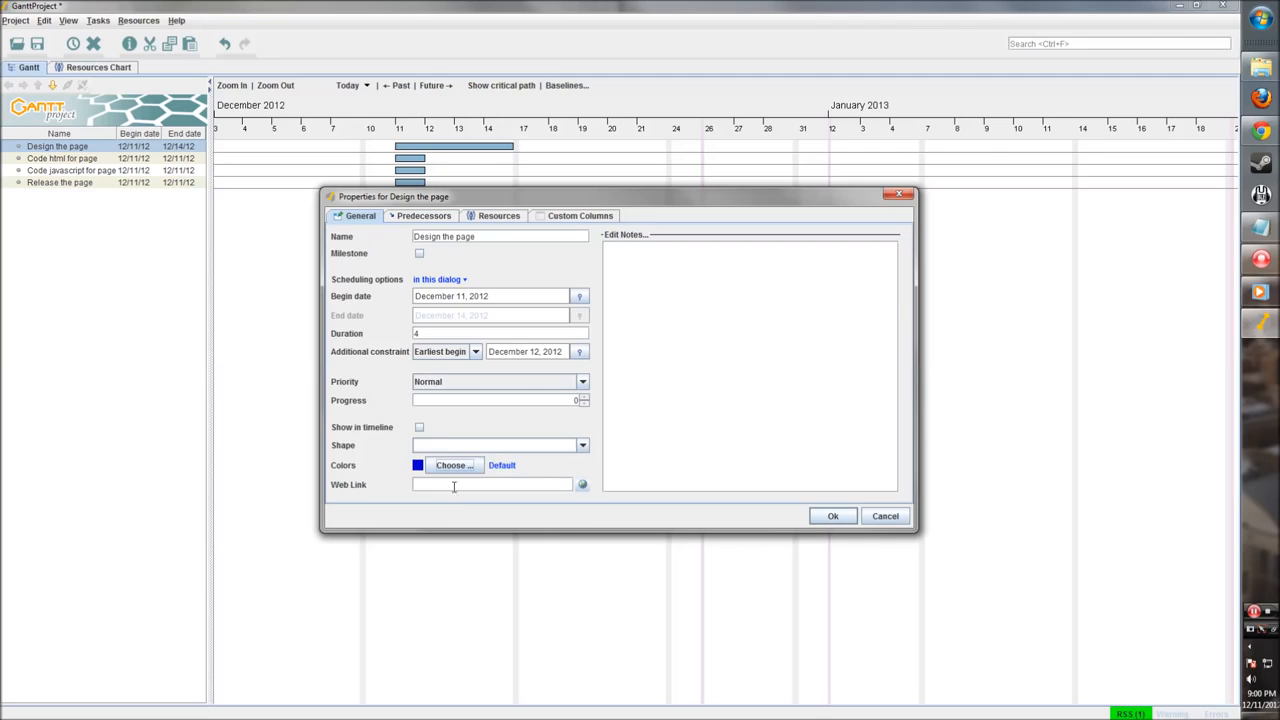
pyautogui.click(440, 218)
pyautogui.click(495, 220)
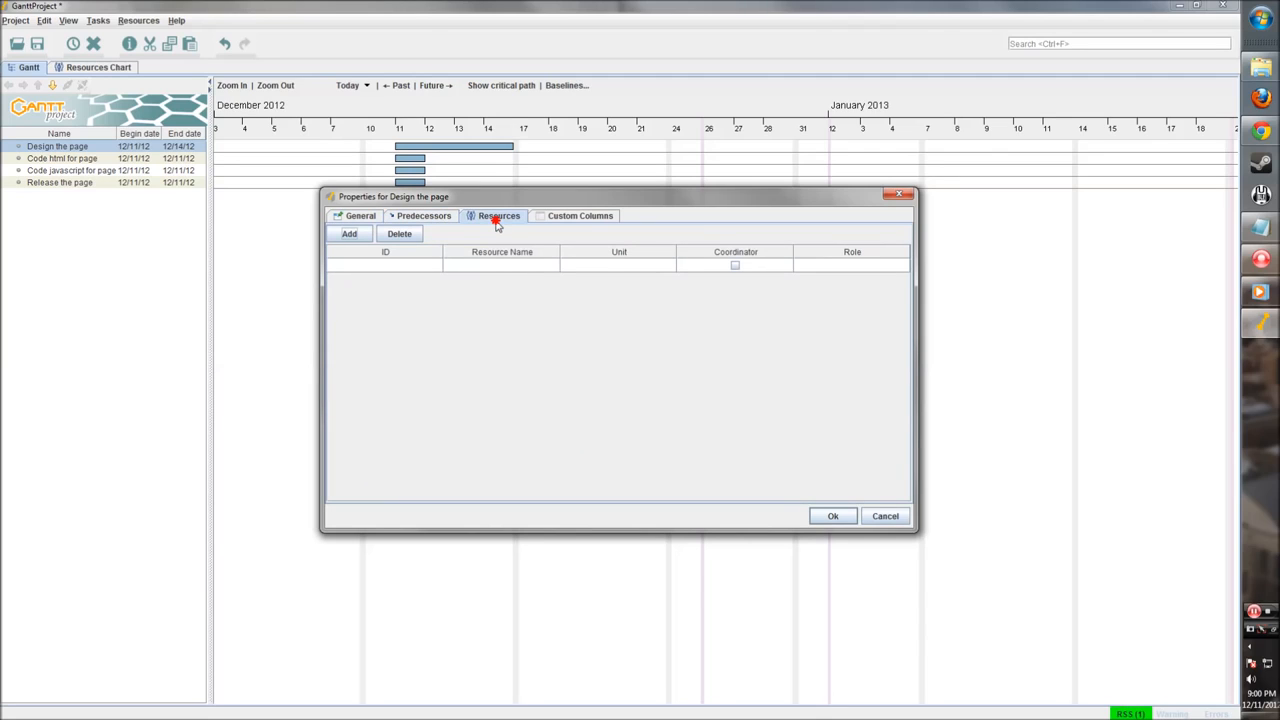
pyautogui.click(565, 220)
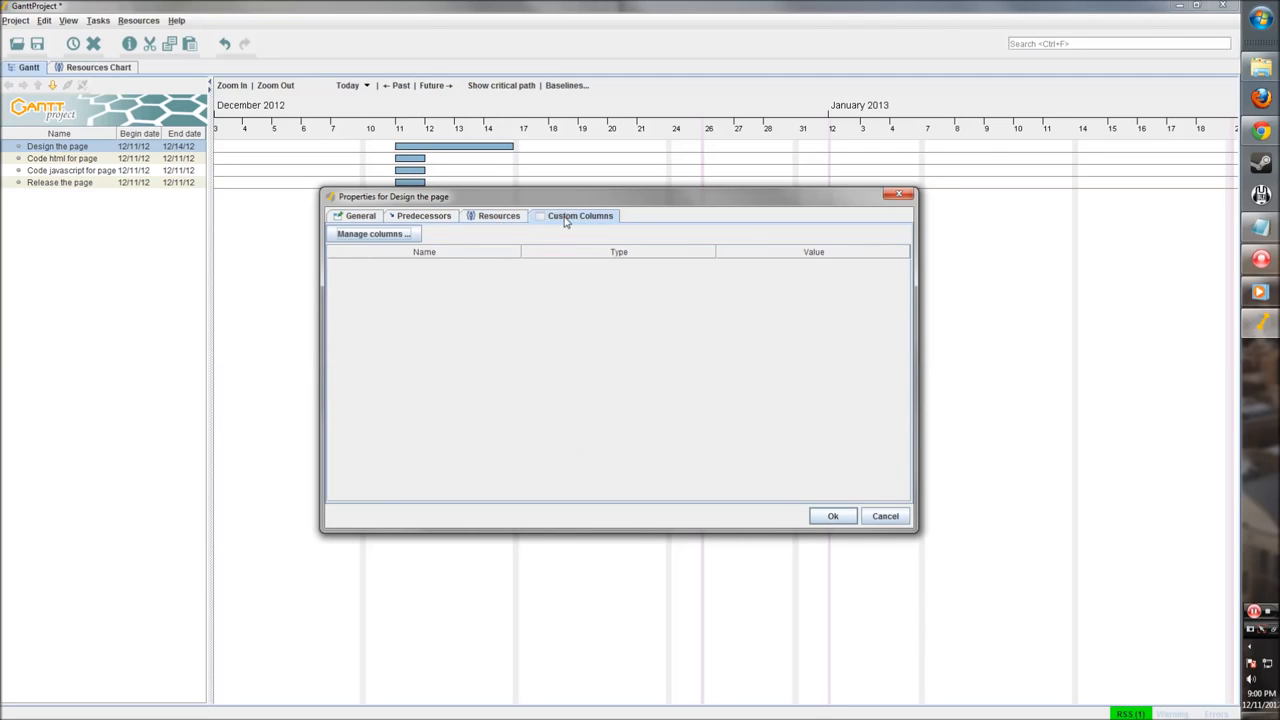
# - Apply the task's property changes and move the start of its bar to December 12, 2012
pyautogui.click(834, 517)
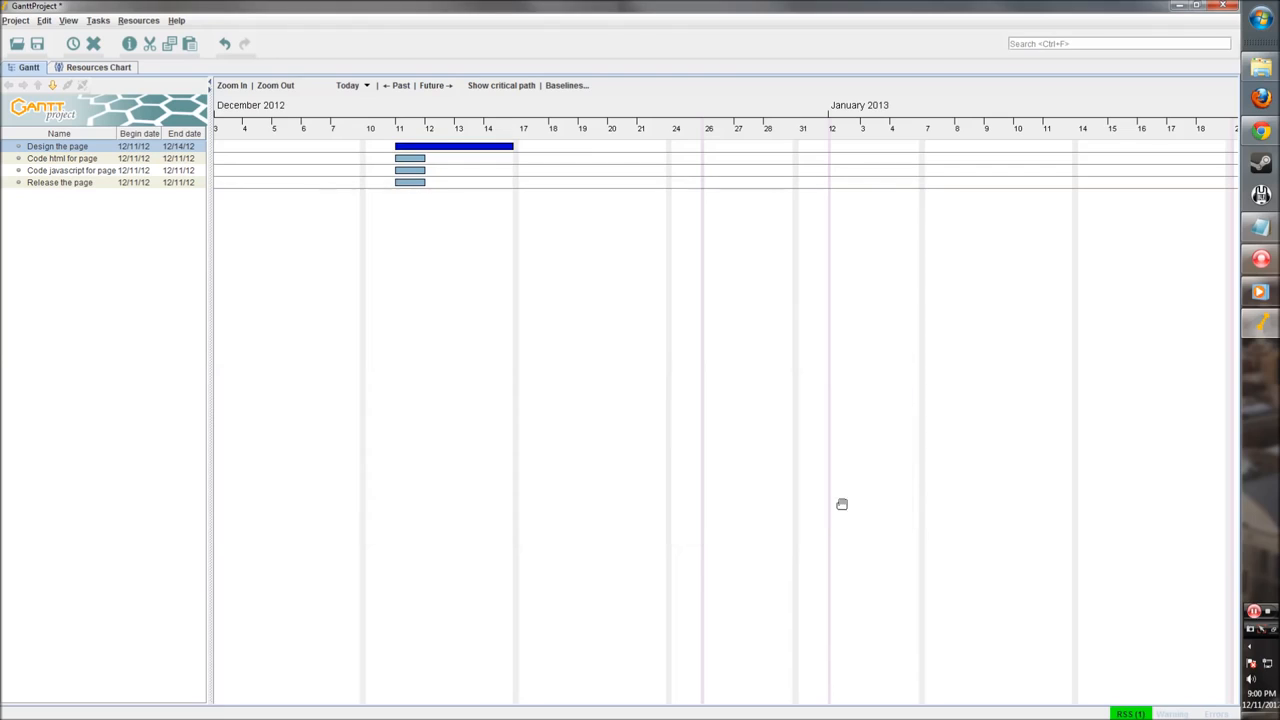
pyautogui.moveTo(396, 147); pyautogui.dragTo(444, 150)
# - Try red as the color of the "Code html for page" task, and change it to green
pyautogui.doubleClick(404, 166)
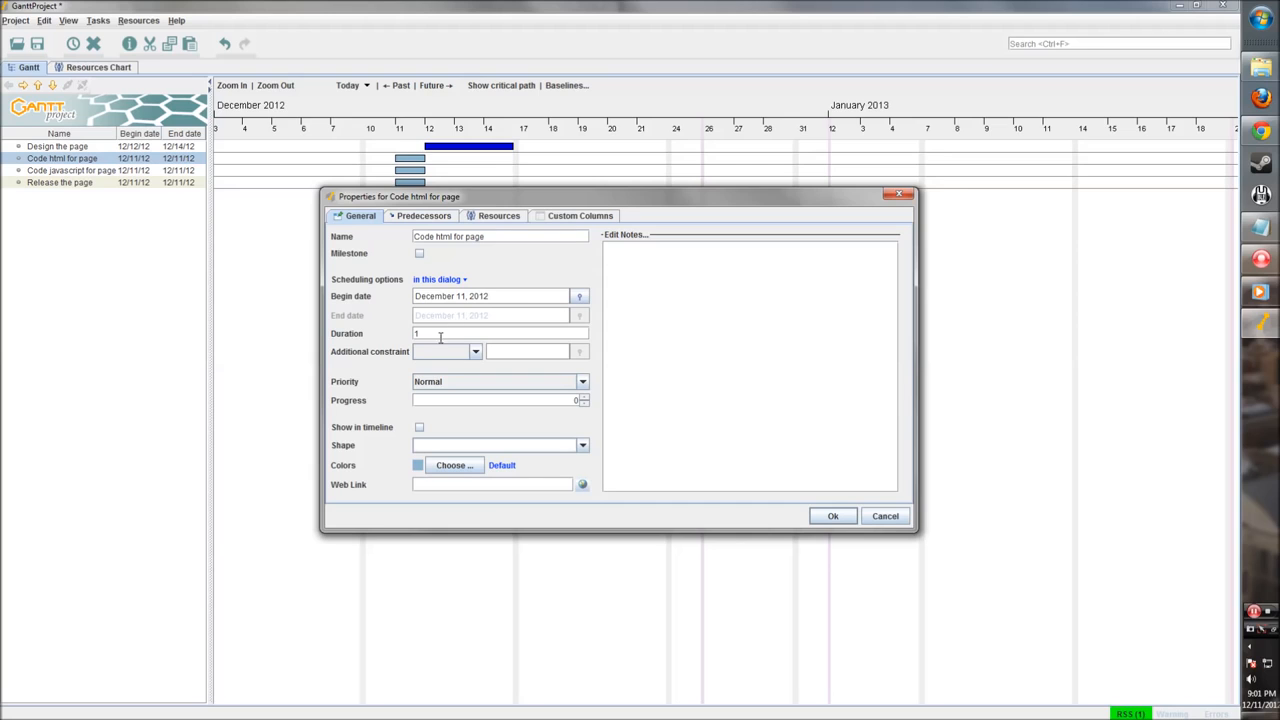
pyautogui.click(419, 467)
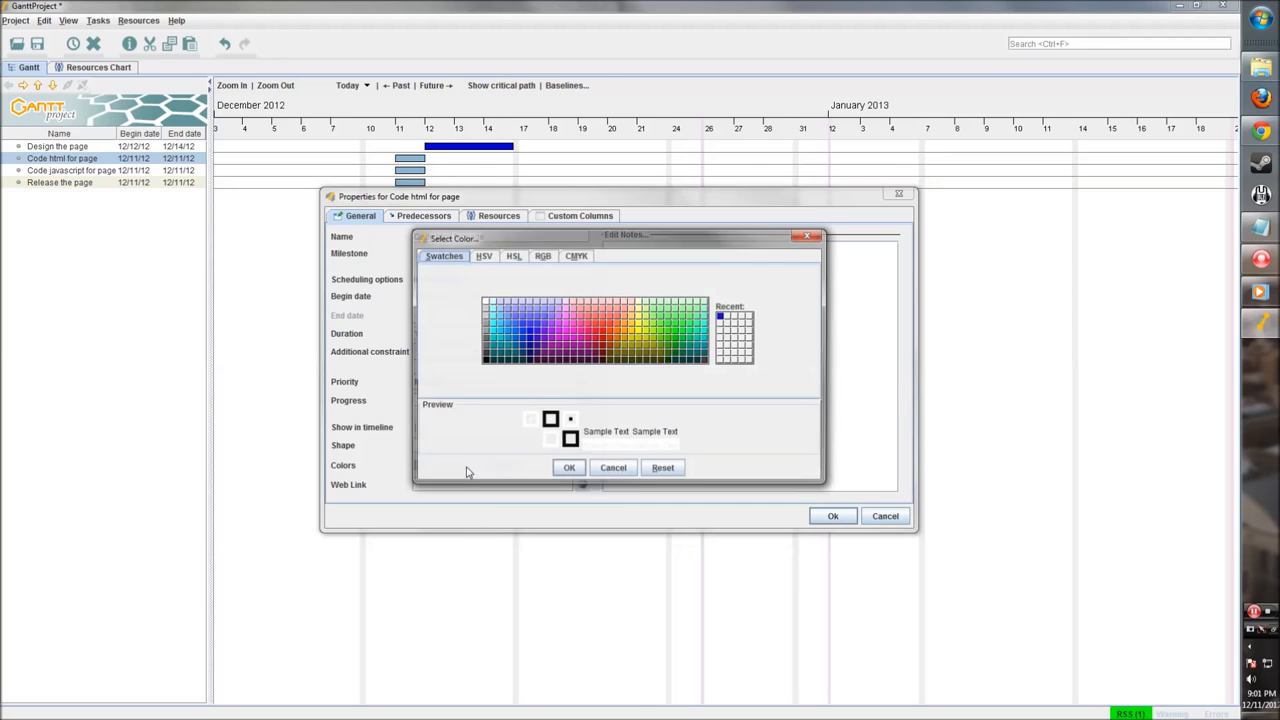
pyautogui.click(600, 334)
pyautogui.click(569, 470)
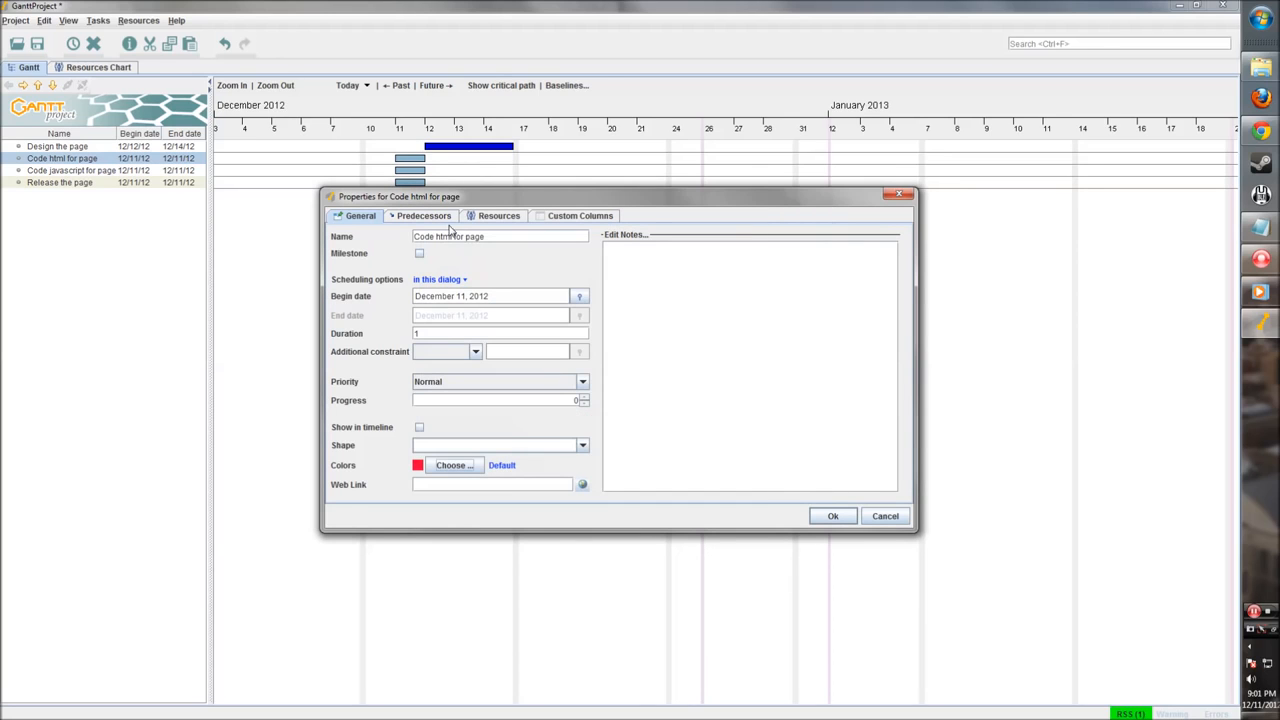
pyautogui.click(446, 462)
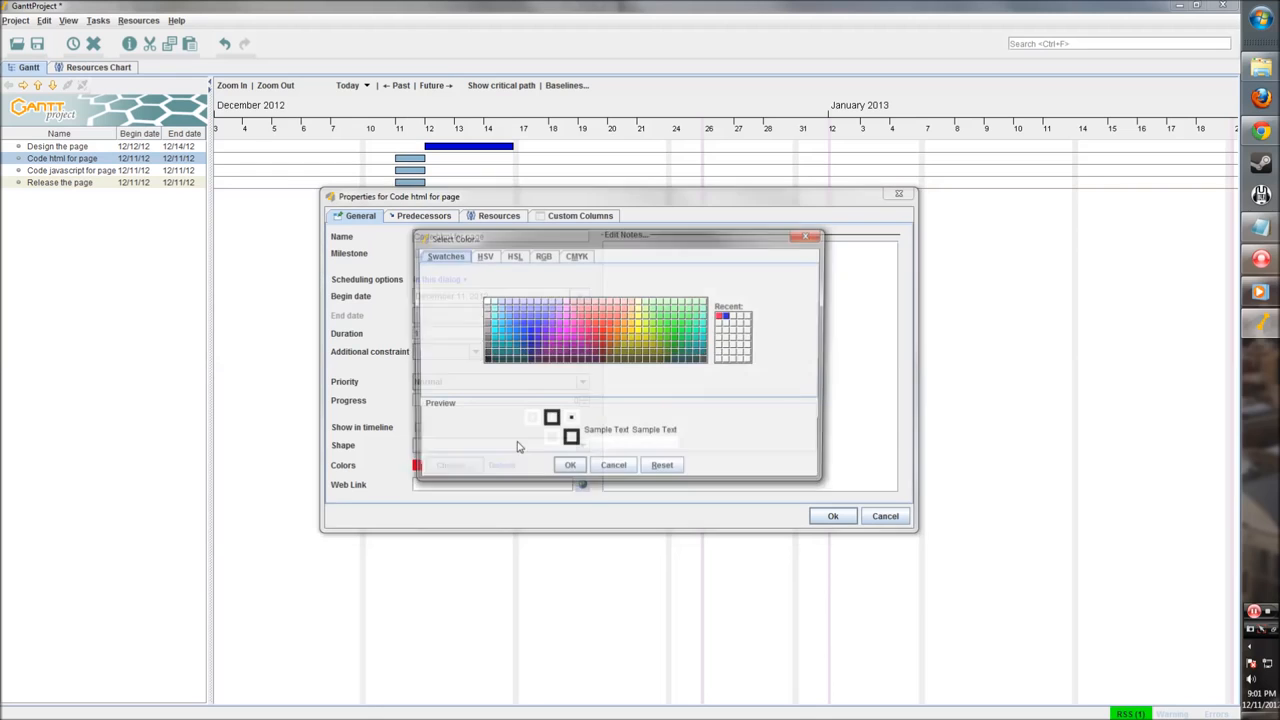
pyautogui.click(686, 347)
pyautogui.click(569, 469)
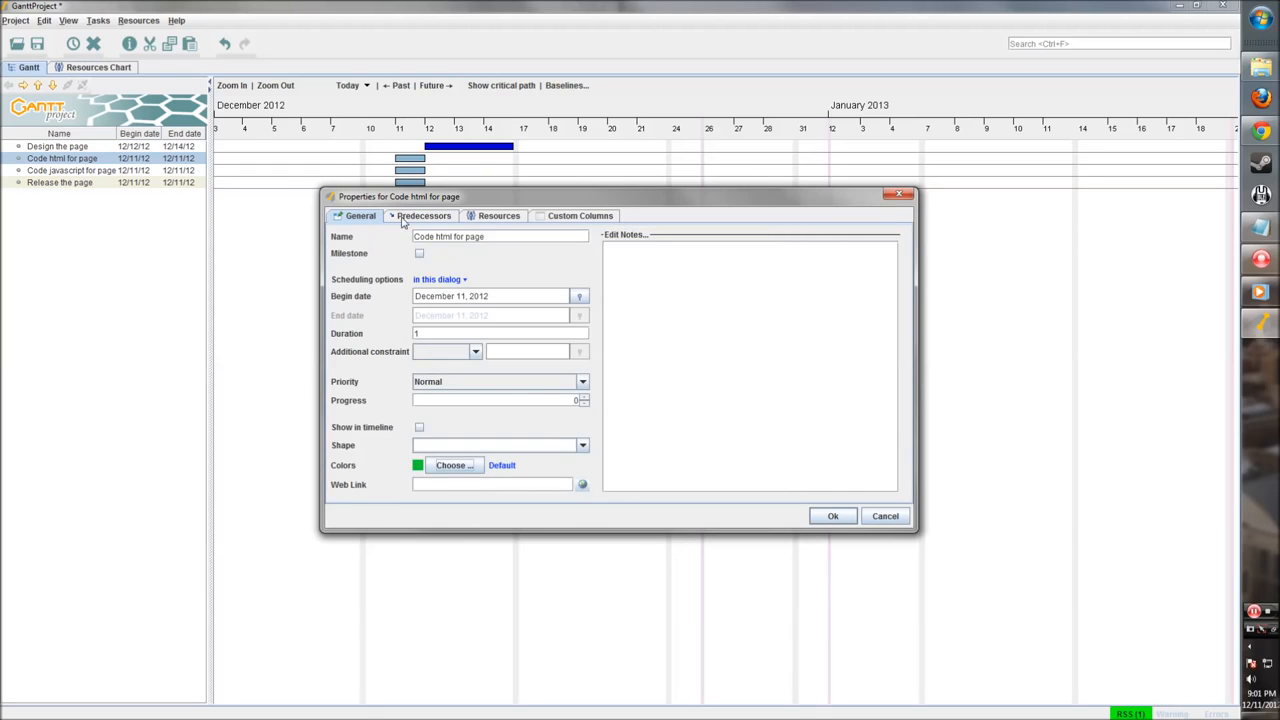
# - Add "Design the page" as predecessor of "Code html for page", apply it, and extend the html task's bar to December 21, 2012
pyautogui.click(405, 216)
pyautogui.moveTo(455, 199); pyautogui.dragTo(478, 254)
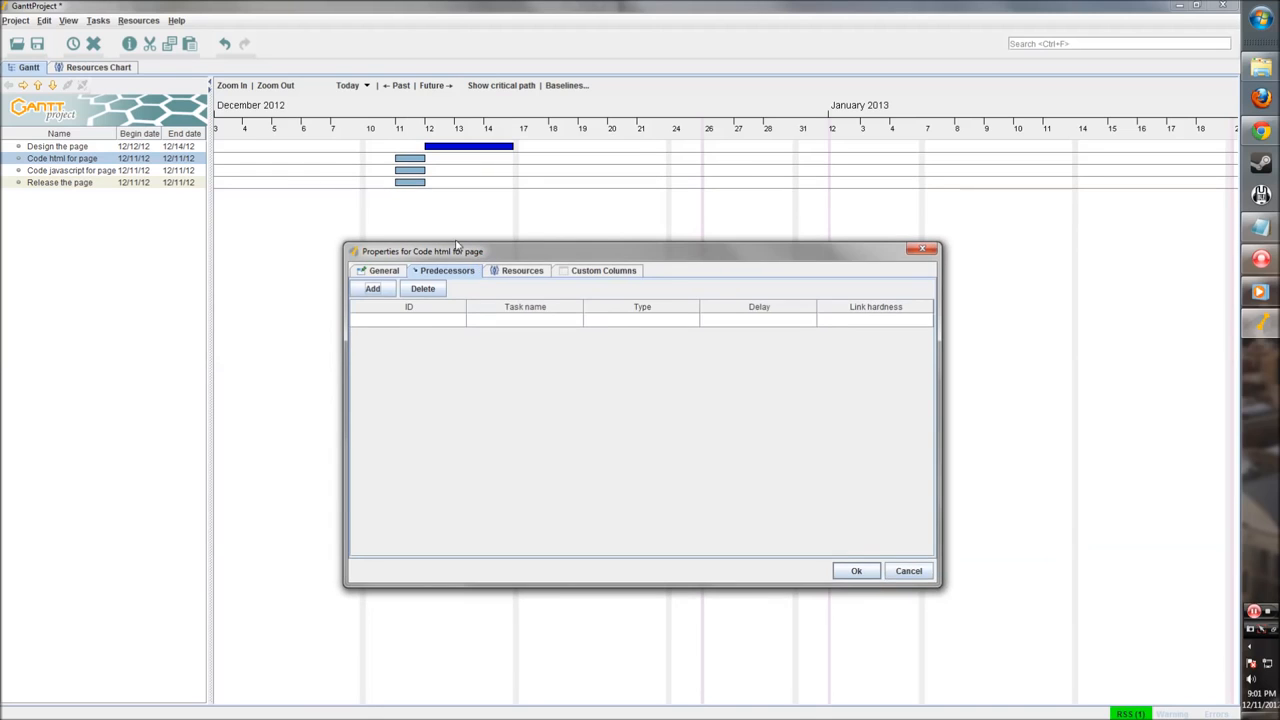
pyautogui.click(372, 289)
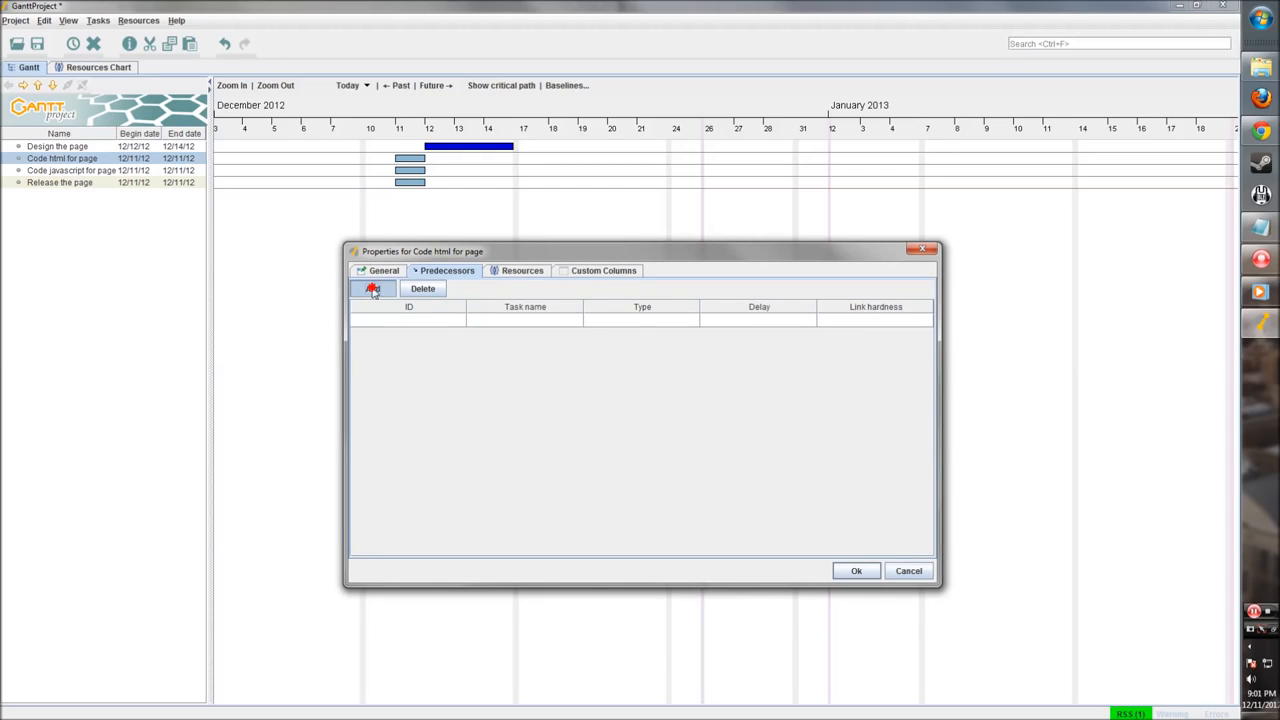
pyautogui.click(543, 319)
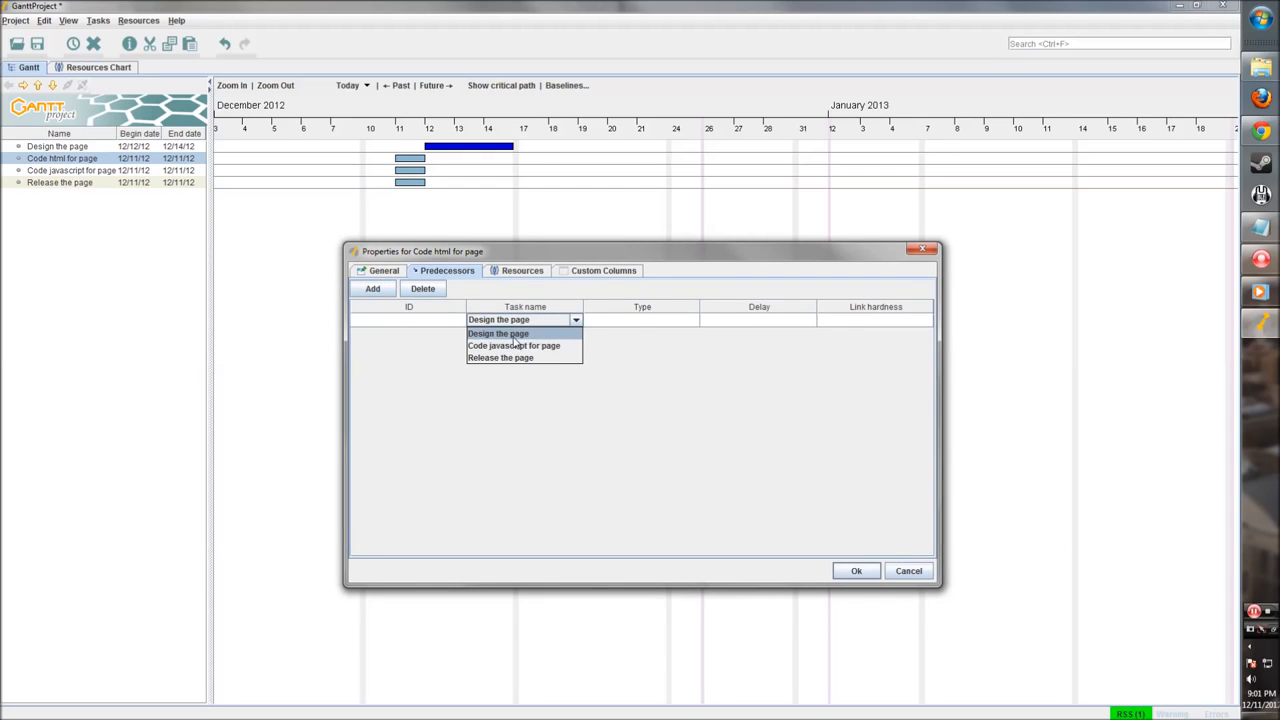
pyautogui.click(513, 336)
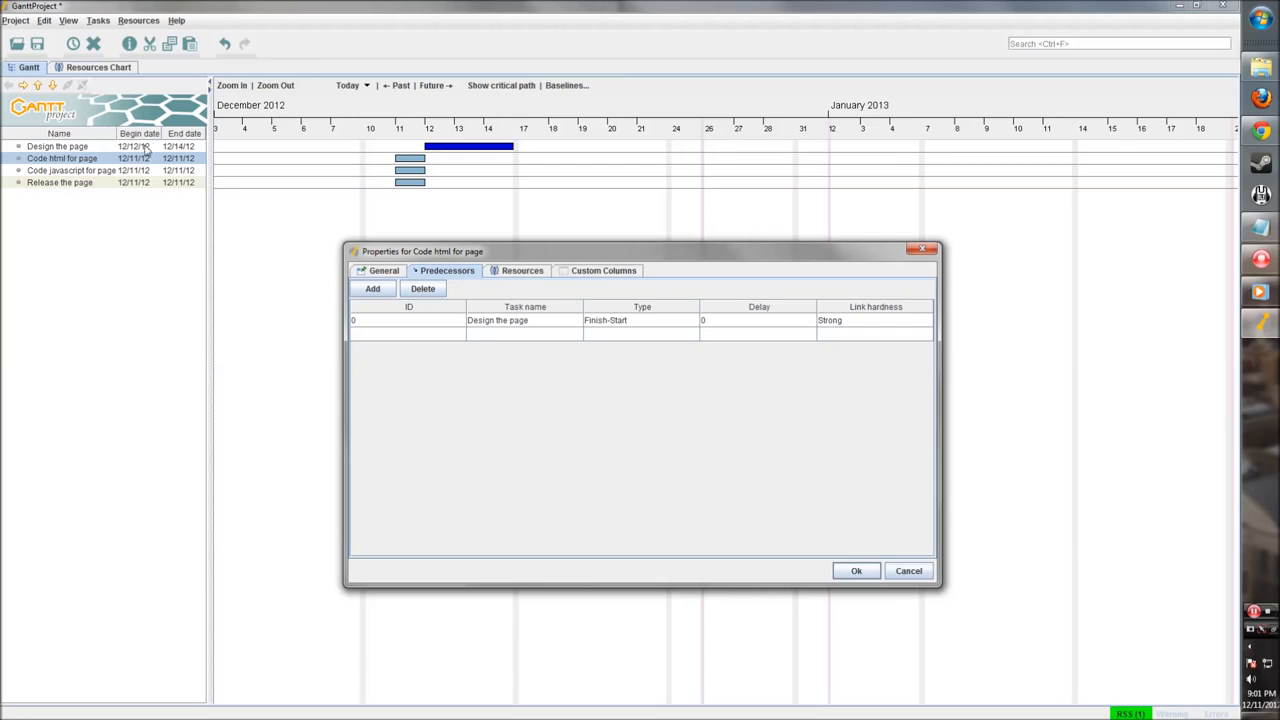
pyautogui.click(853, 571)
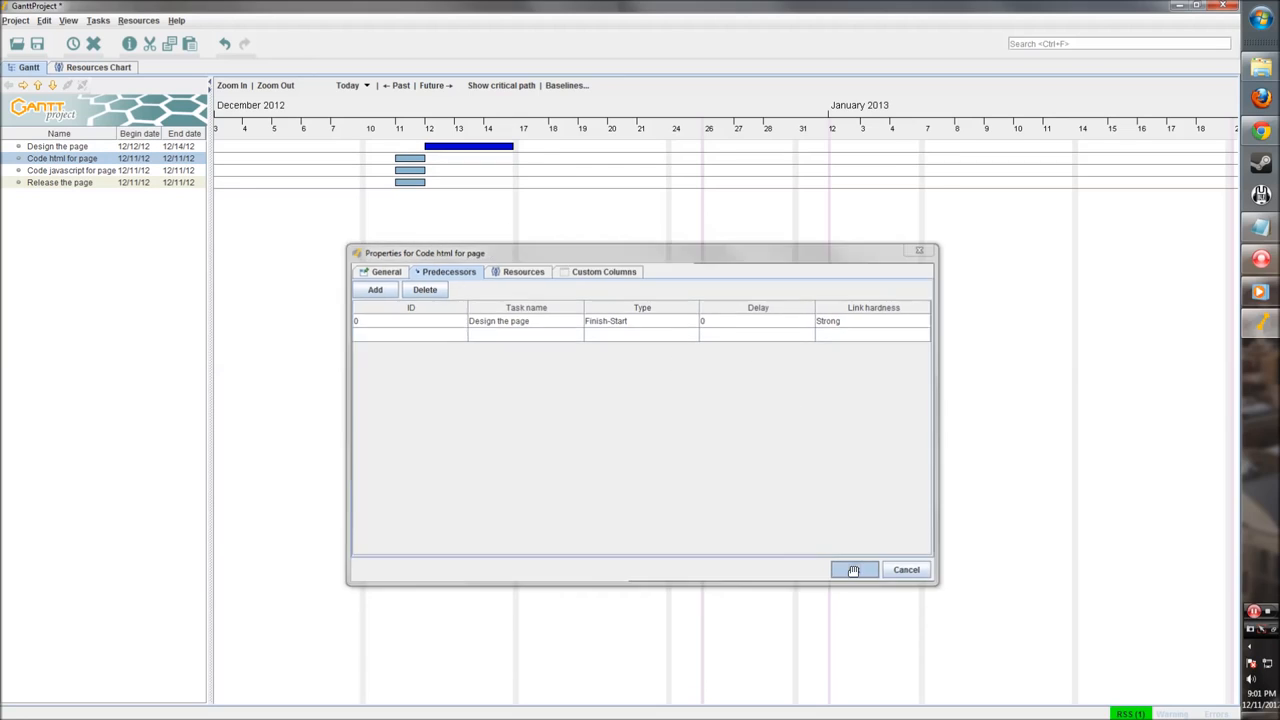
pyautogui.moveTo(552, 160); pyautogui.dragTo(663, 164)
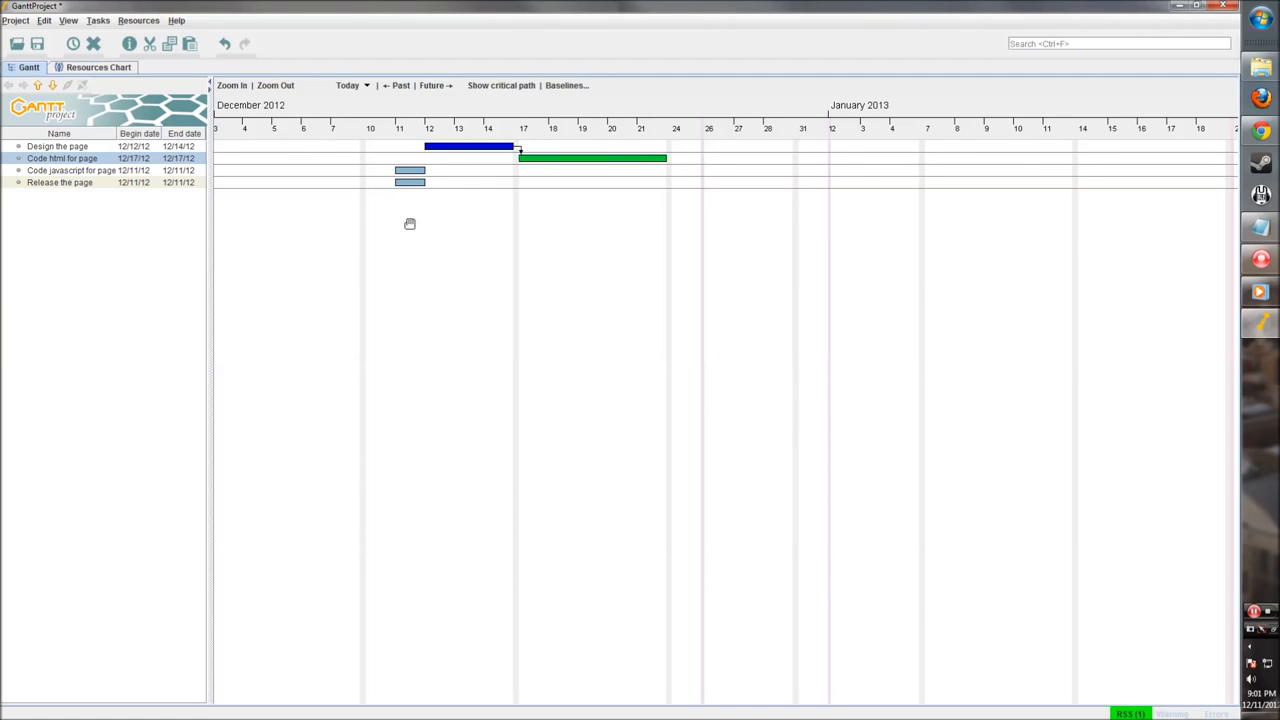
# - Examine the HSV, HSL, RGB and CMYK color models available for coloring the "Code javascript for page" task
pyautogui.doubleClick(417, 172)
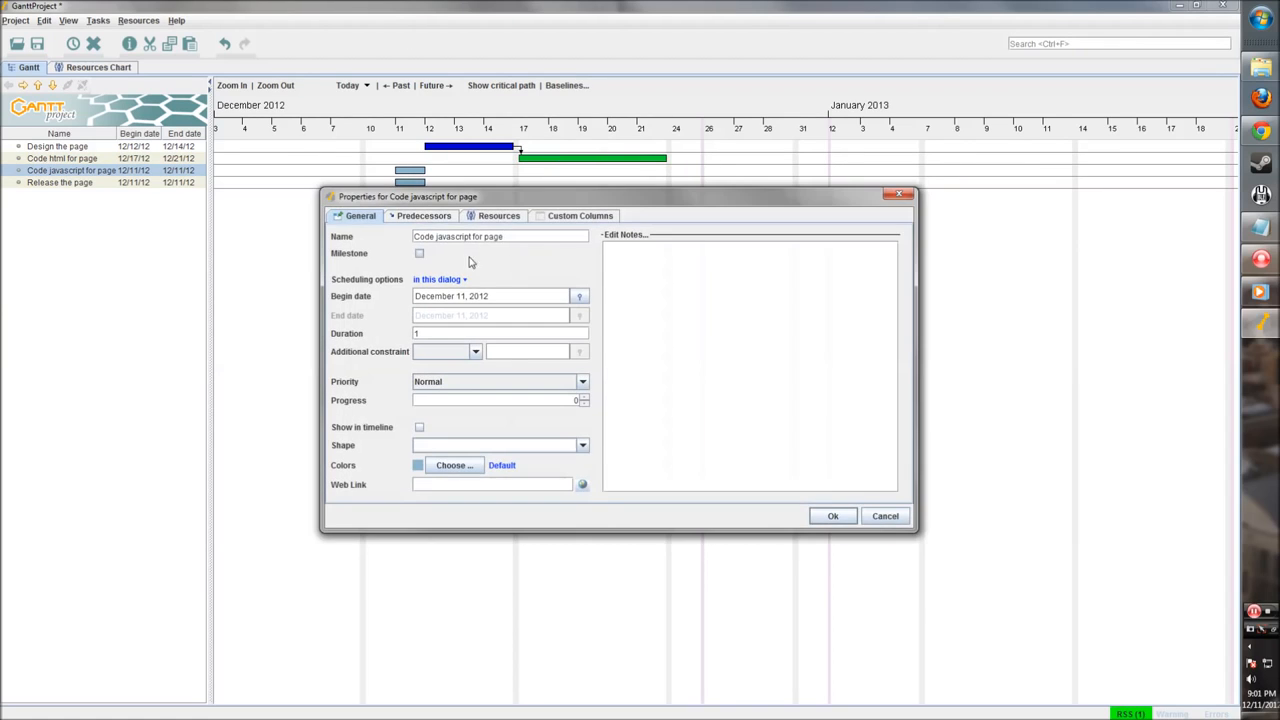
pyautogui.click(454, 465)
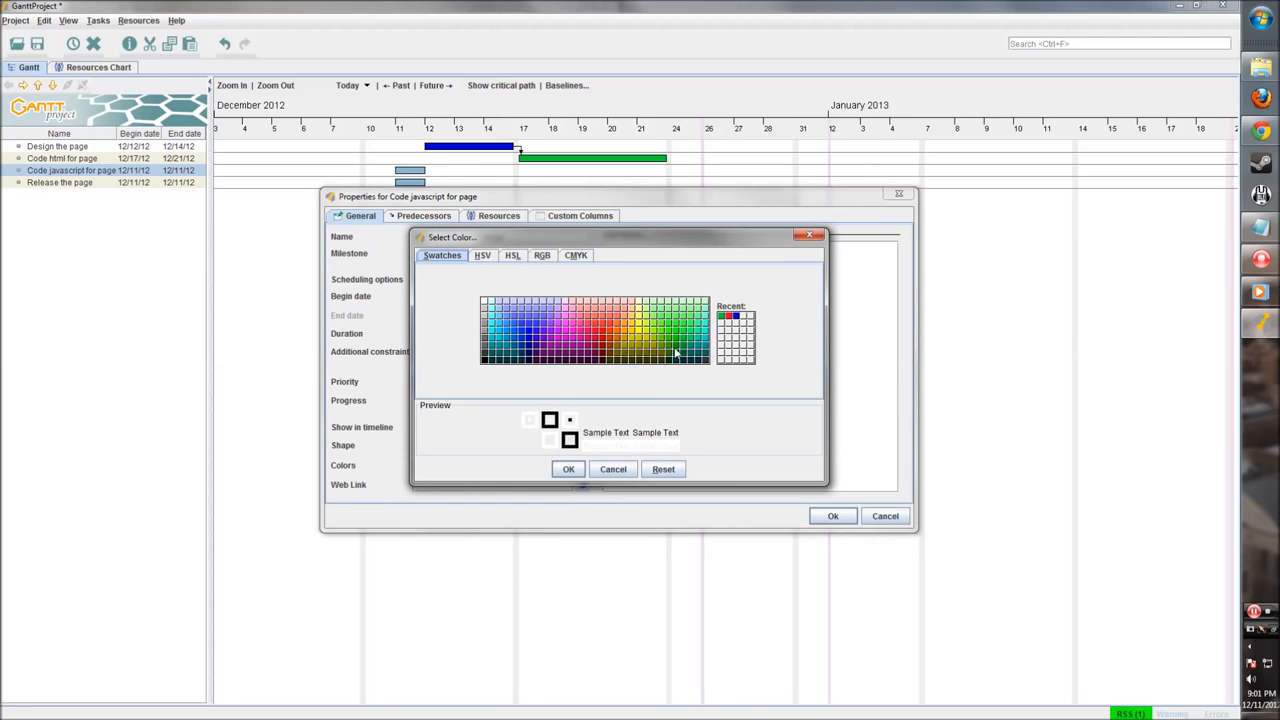
pyautogui.click(481, 255)
pyautogui.click(512, 255)
pyautogui.click(541, 255)
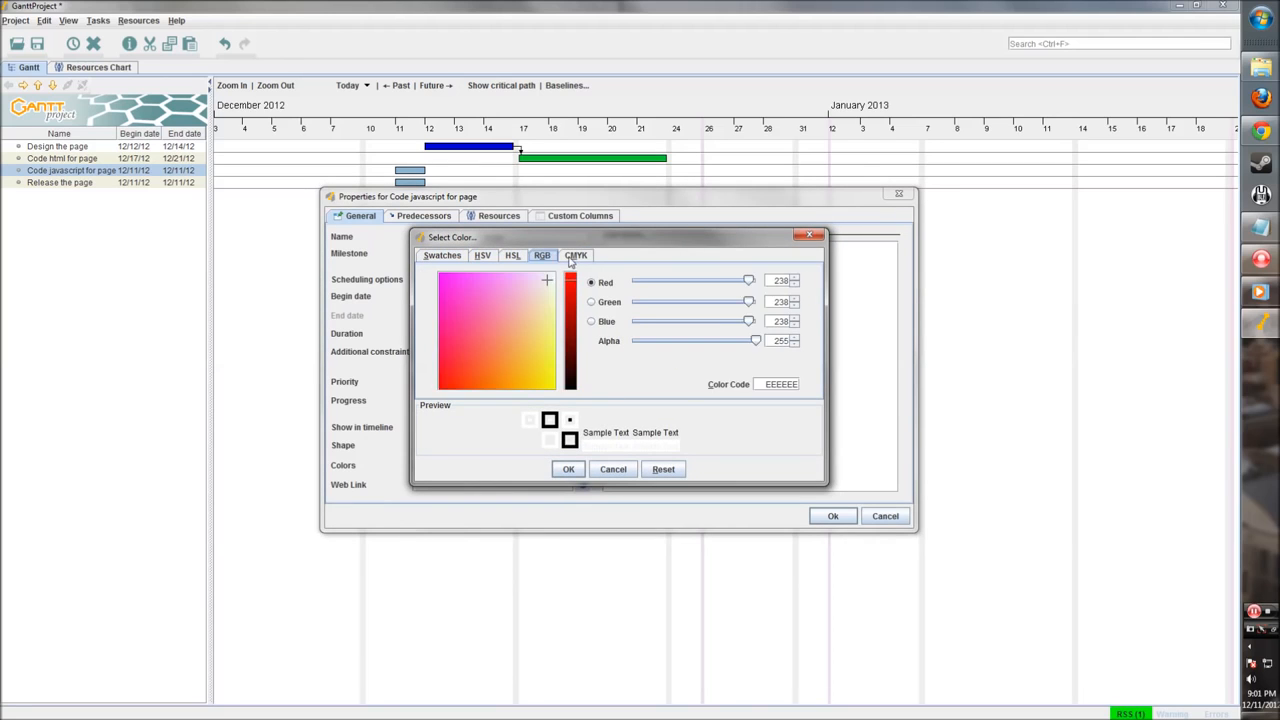
pyautogui.click(574, 256)
pyautogui.click(483, 255)
pyautogui.click(512, 255)
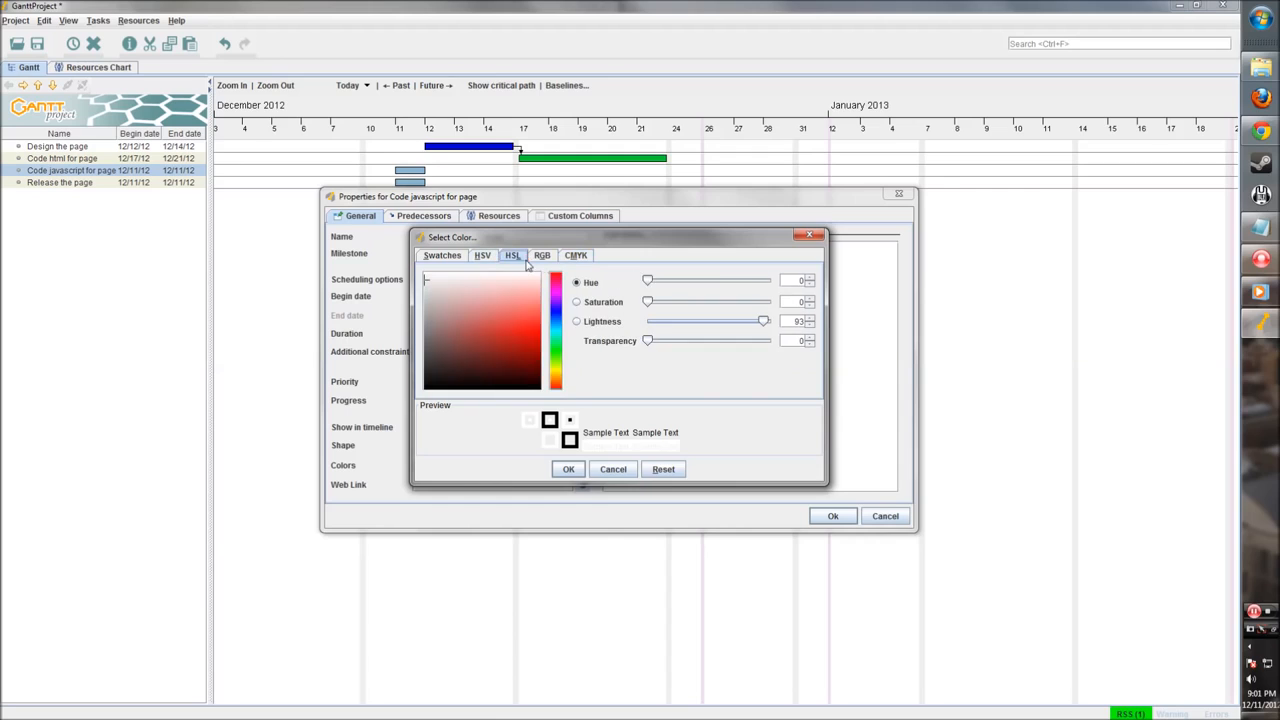
pyautogui.click(541, 255)
pyautogui.click(575, 256)
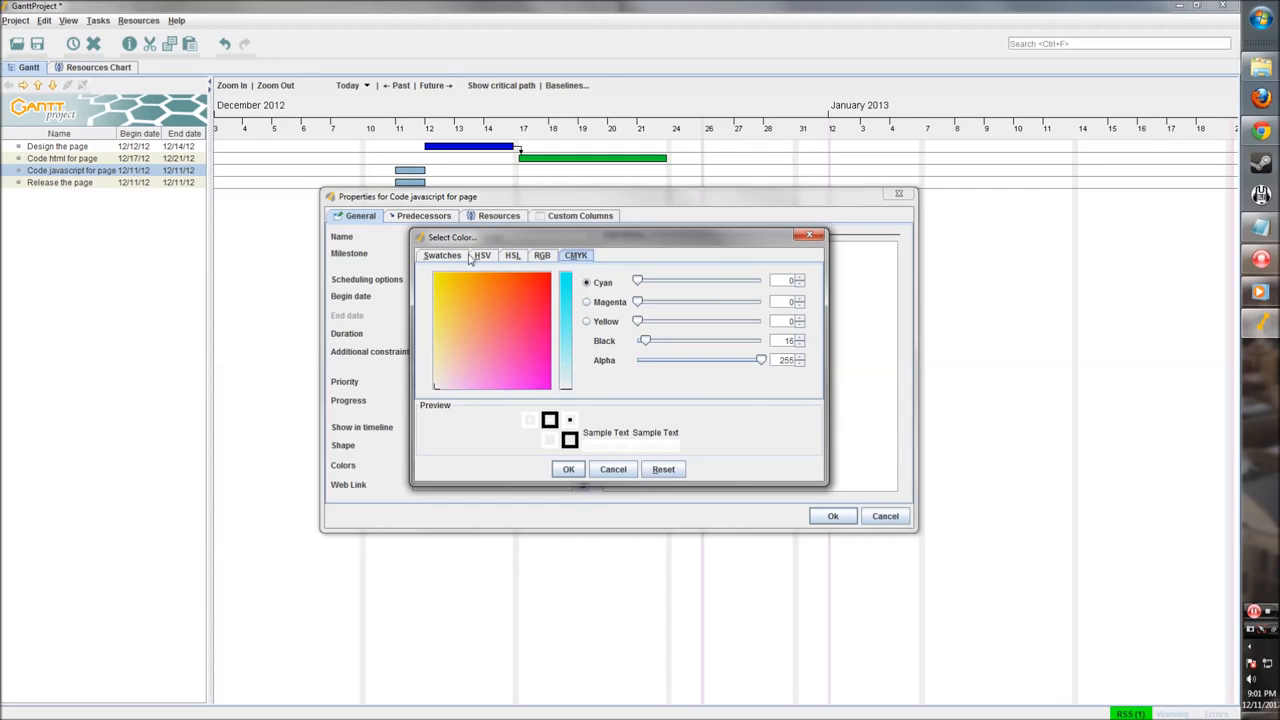
pyautogui.click(481, 256)
pyautogui.click(512, 255)
pyautogui.click(482, 255)
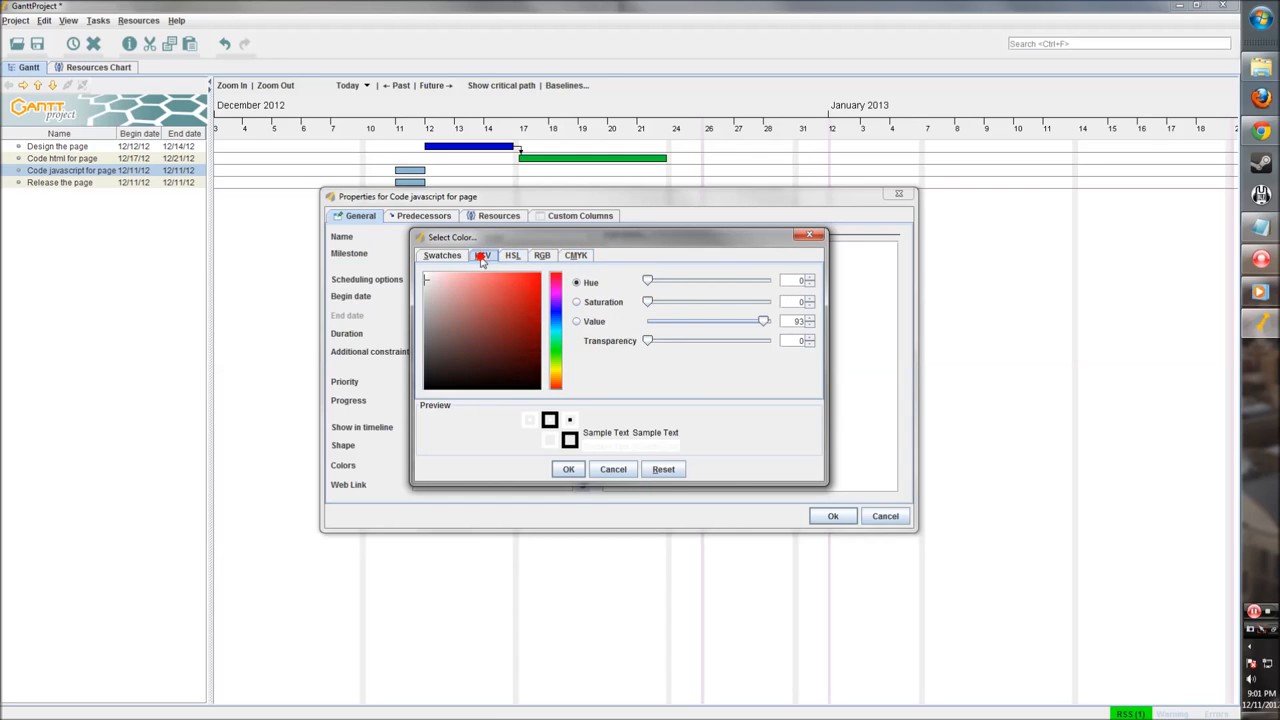
# - Set the color of the "Code javascript for page" task to a dark green swatch
pyautogui.click(443, 256)
pyautogui.click(681, 348)
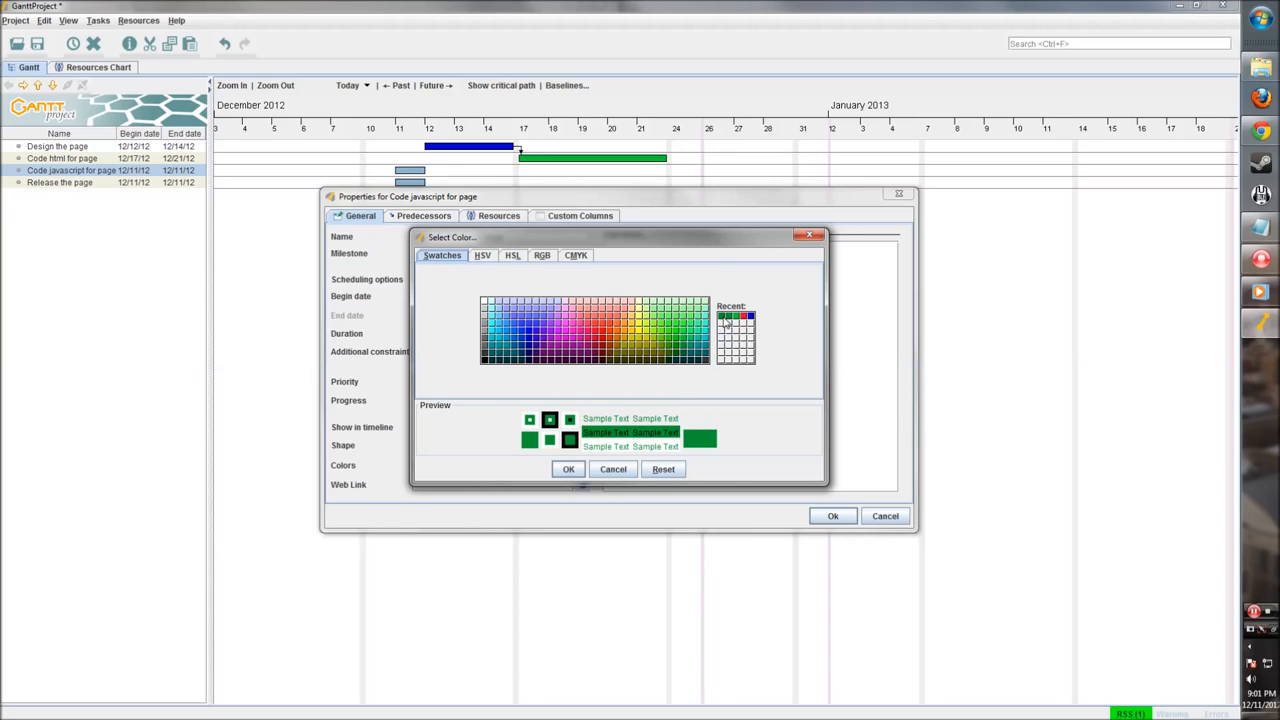
pyautogui.click(568, 469)
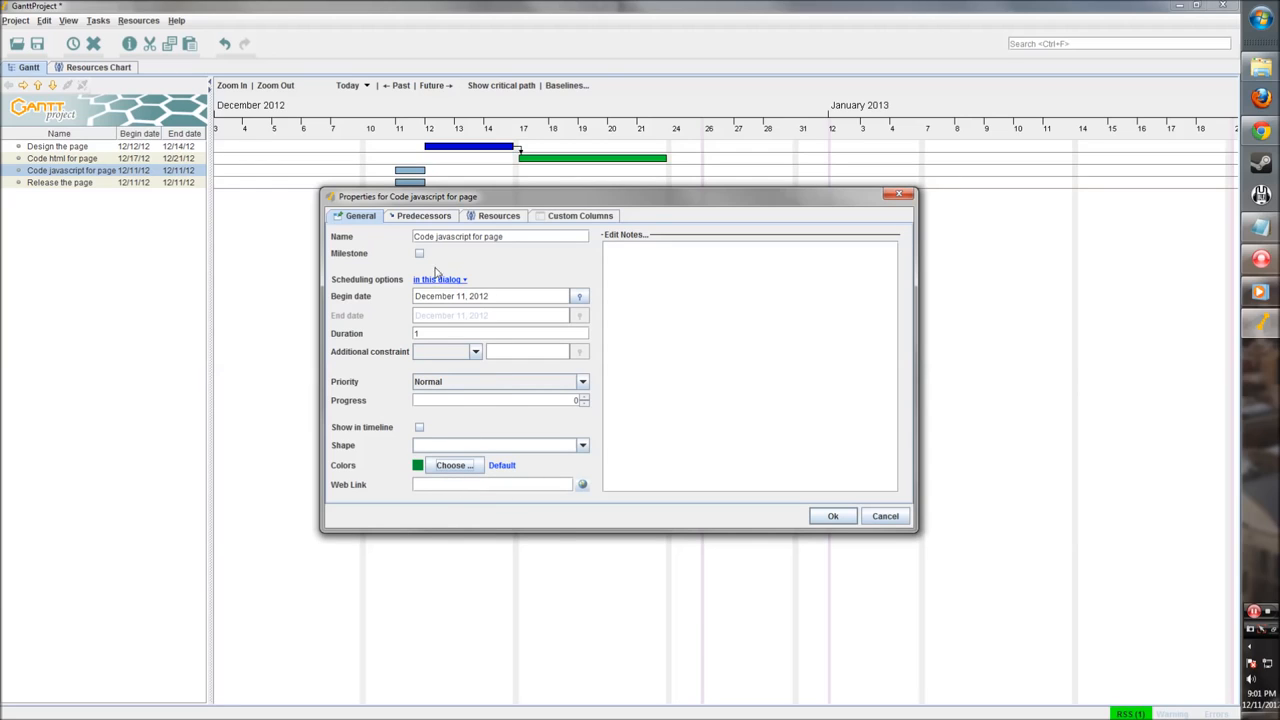
# - Try to add "Design the page" as predecessor of "Code javascript for page", and delete the duplicated predecessor entries
pyautogui.click(442, 217)
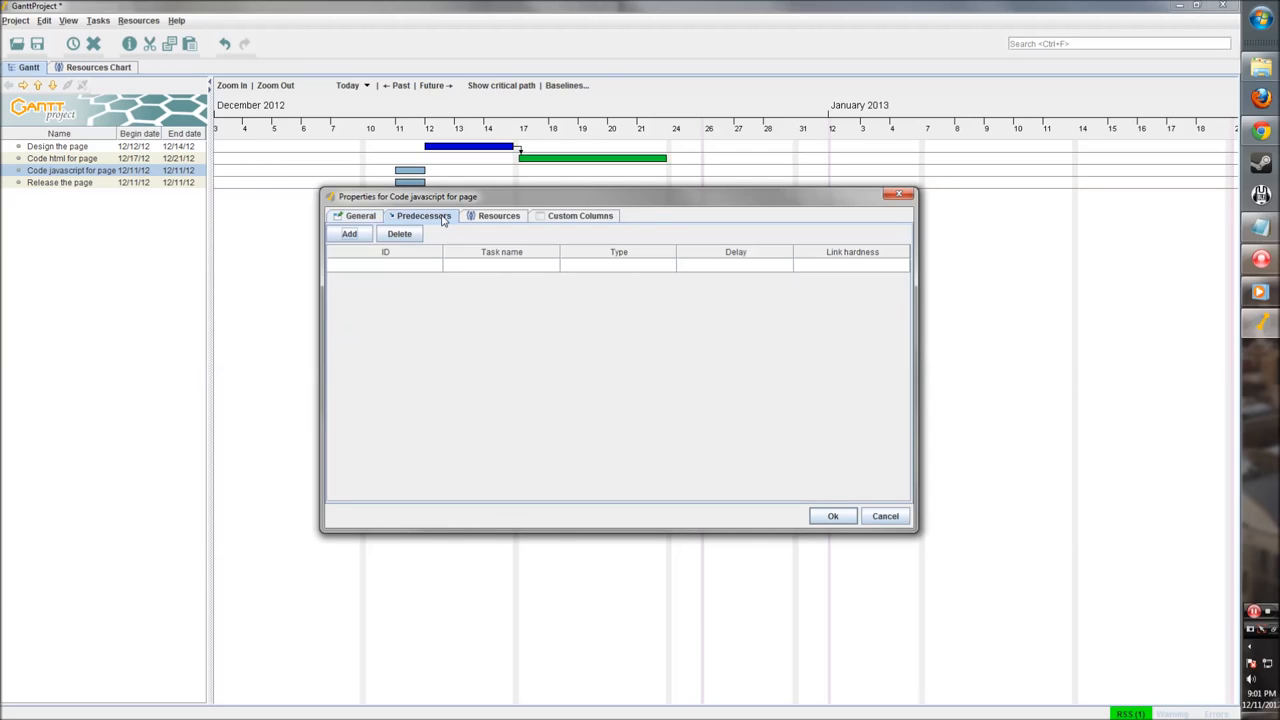
pyautogui.click(349, 233)
pyautogui.click(507, 266)
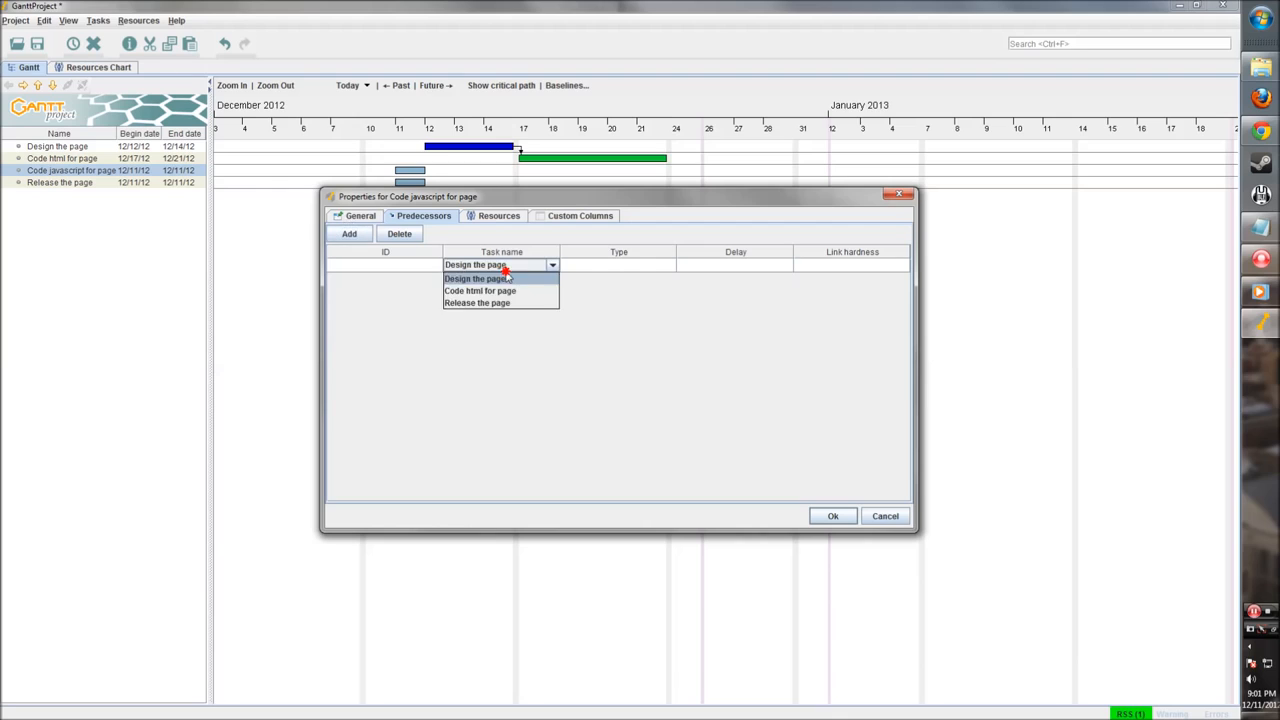
pyautogui.click(508, 277)
pyautogui.click(507, 280)
pyautogui.click(519, 271)
pyautogui.click(550, 285)
pyautogui.click(550, 285)
pyautogui.click(625, 325)
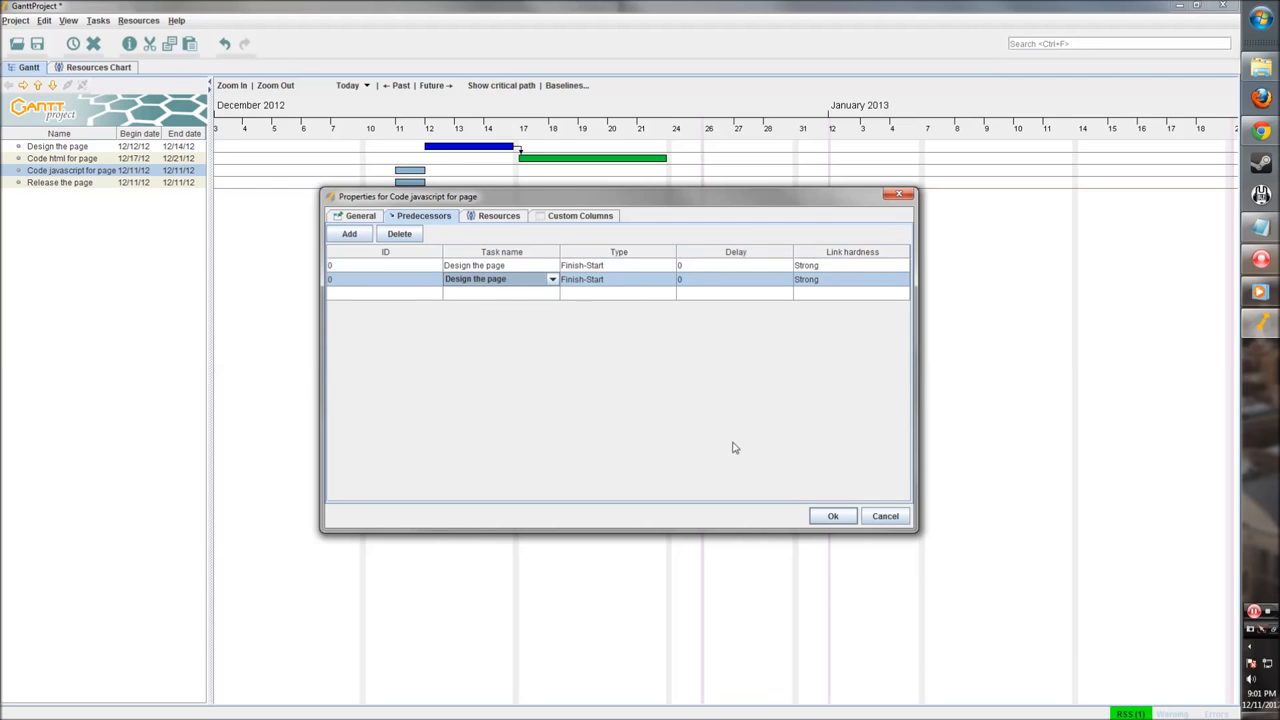
pyautogui.click(399, 233)
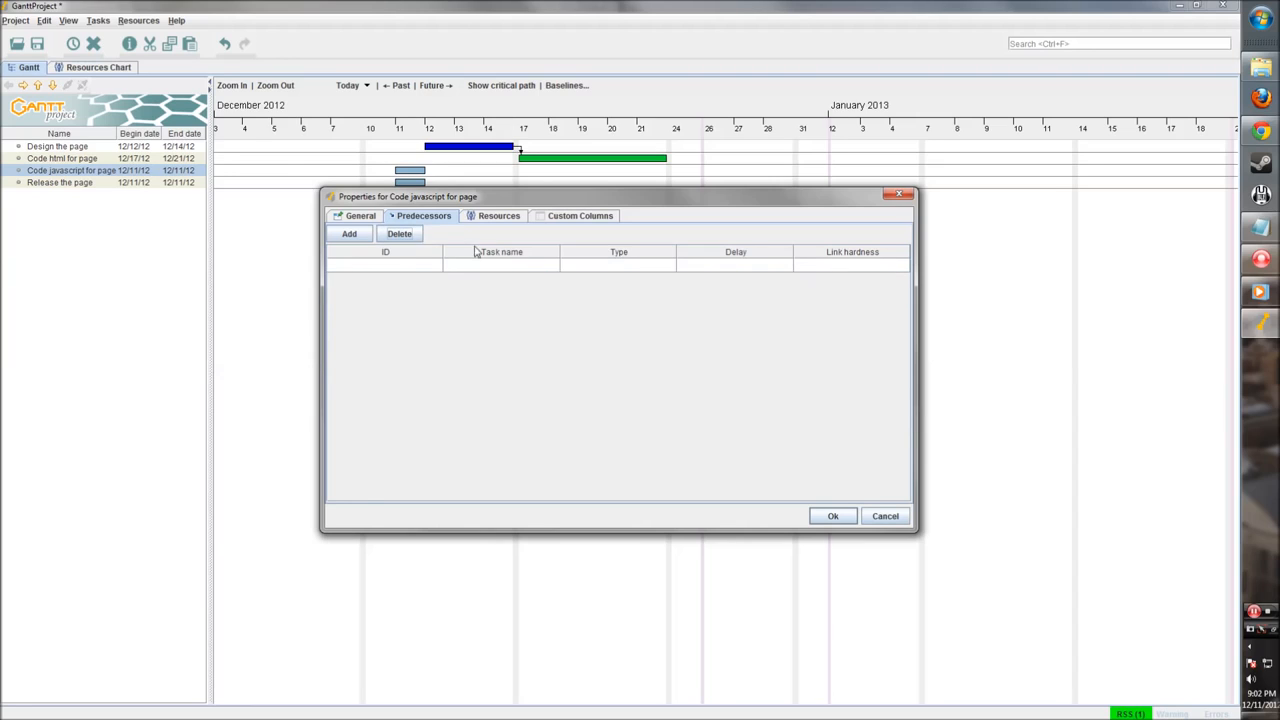
# - Check the javascript task's predecessors and resources and apply its property changes
pyautogui.click(349, 233)
pyautogui.click(354, 235)
pyautogui.click(489, 218)
pyautogui.click(448, 218)
pyautogui.click(832, 514)
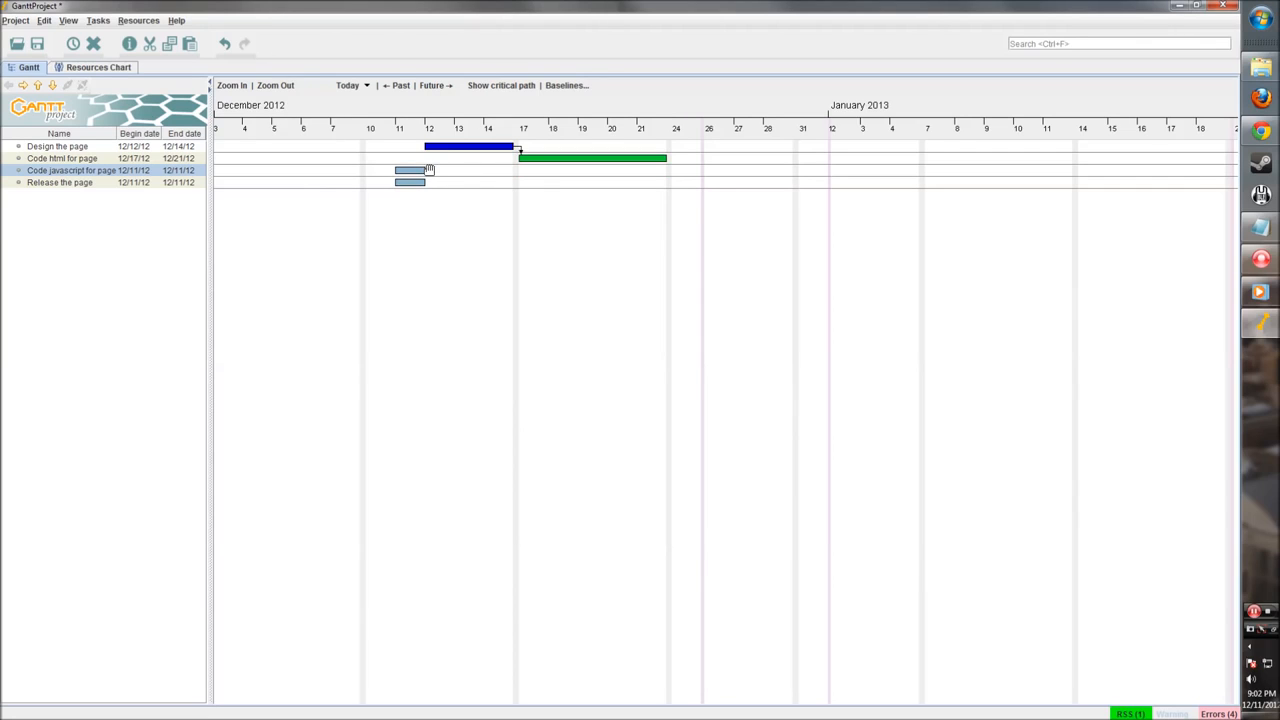
# - Make "Design the page" the predecessor of "Code javascript for page" and extend the javascript task's bar to December 21, 2012
pyautogui.click(110, 171)
pyautogui.click(414, 173)
pyautogui.doubleClick(414, 173)
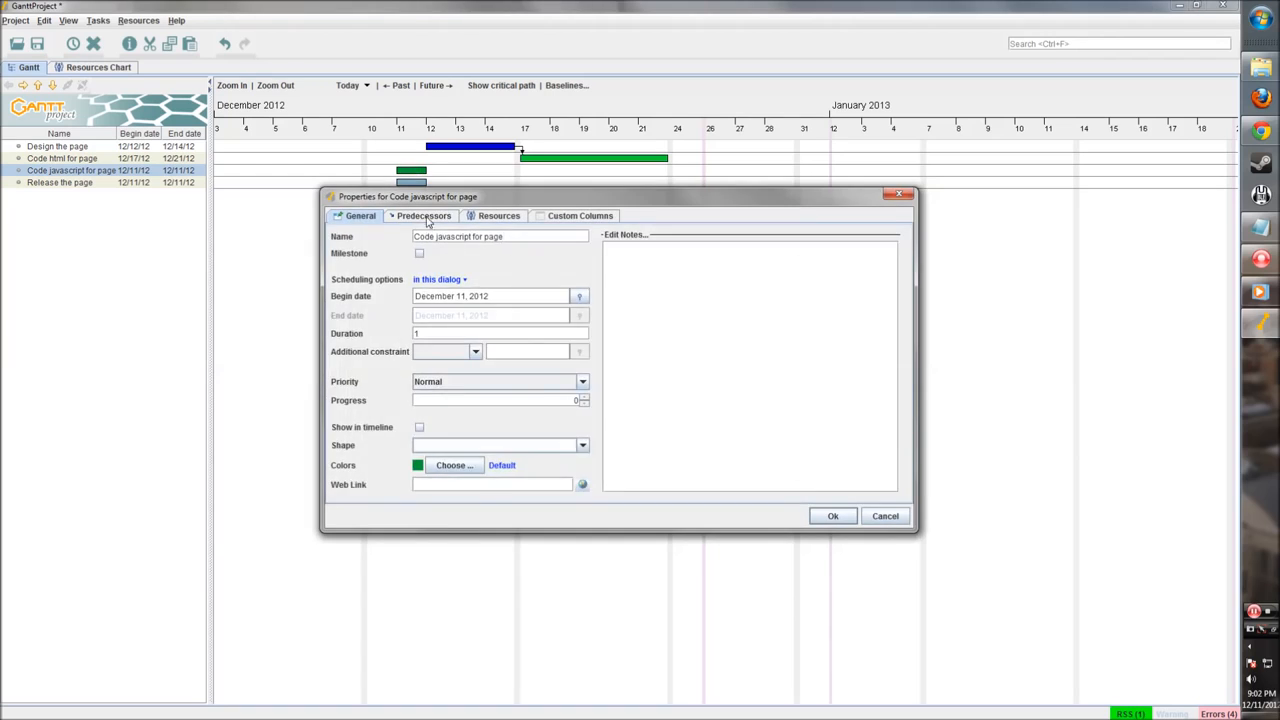
pyautogui.click(424, 216)
pyautogui.click(349, 233)
pyautogui.click(498, 265)
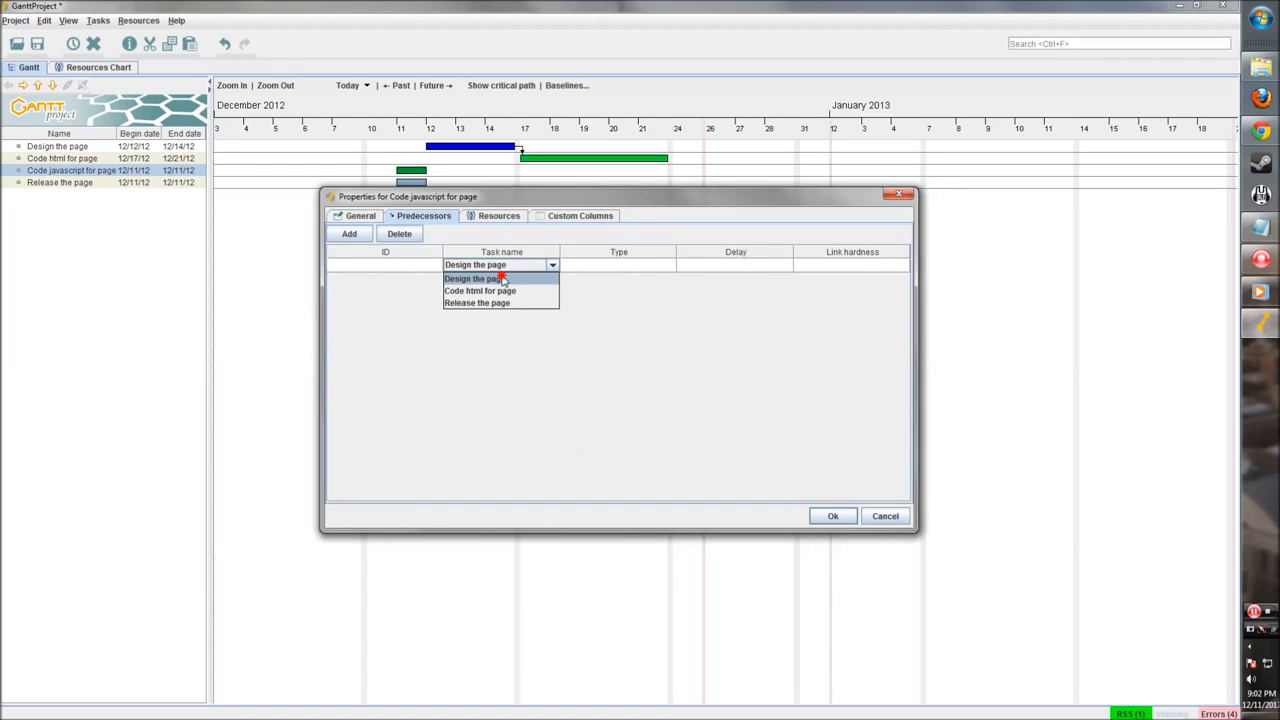
pyautogui.click(503, 280)
pyautogui.click(825, 515)
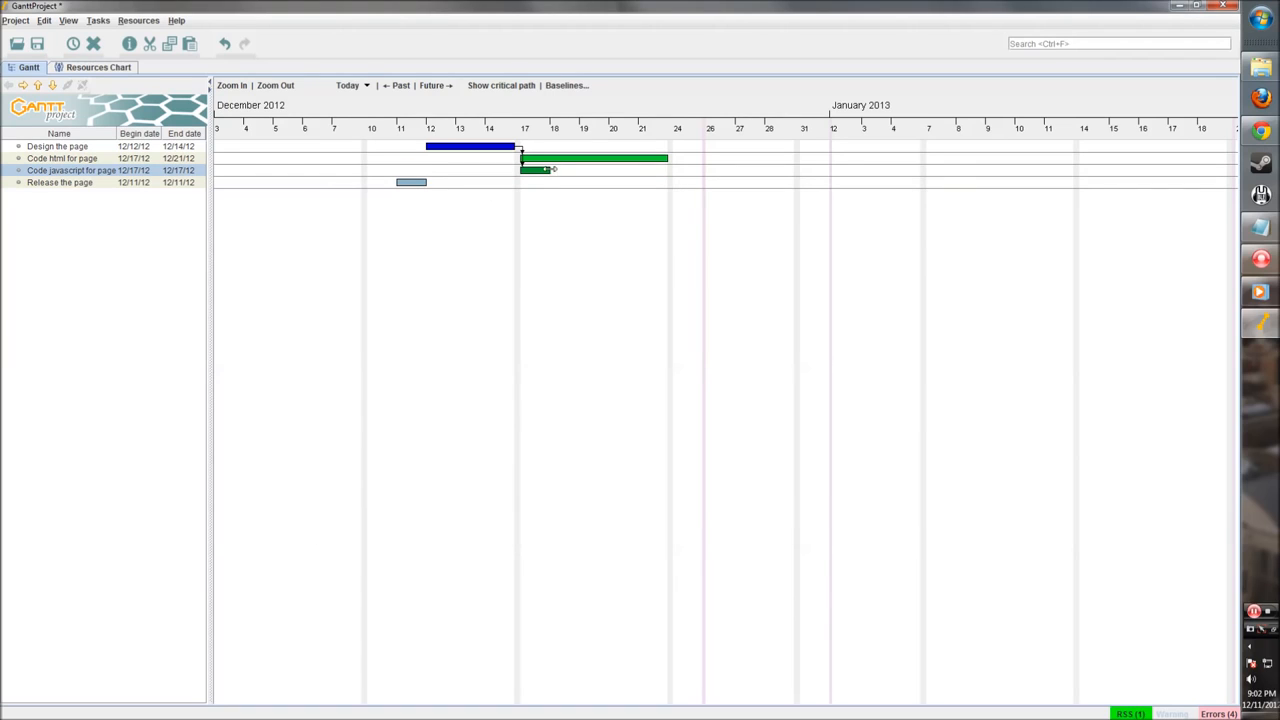
pyautogui.moveTo(550, 169); pyautogui.dragTo(667, 170)
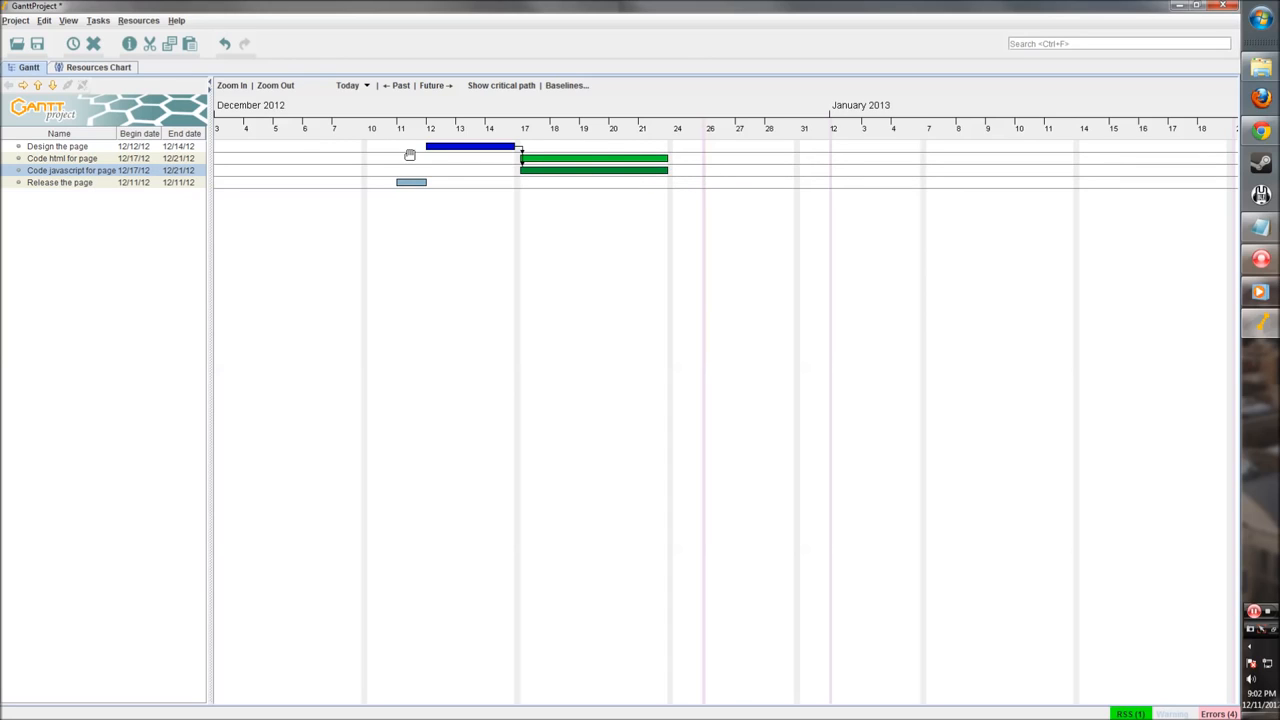
# - Set the color of the "Release the page" task to magenta
pyautogui.click(413, 183)
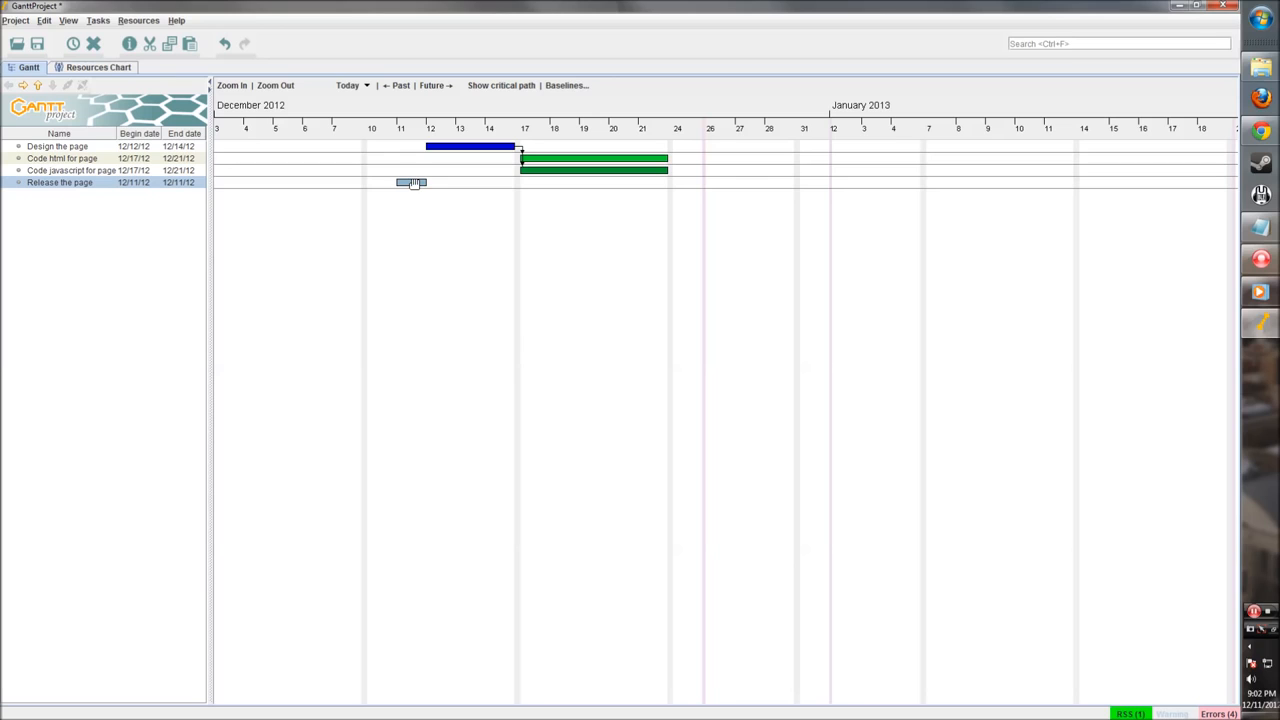
pyautogui.doubleClick(416, 187)
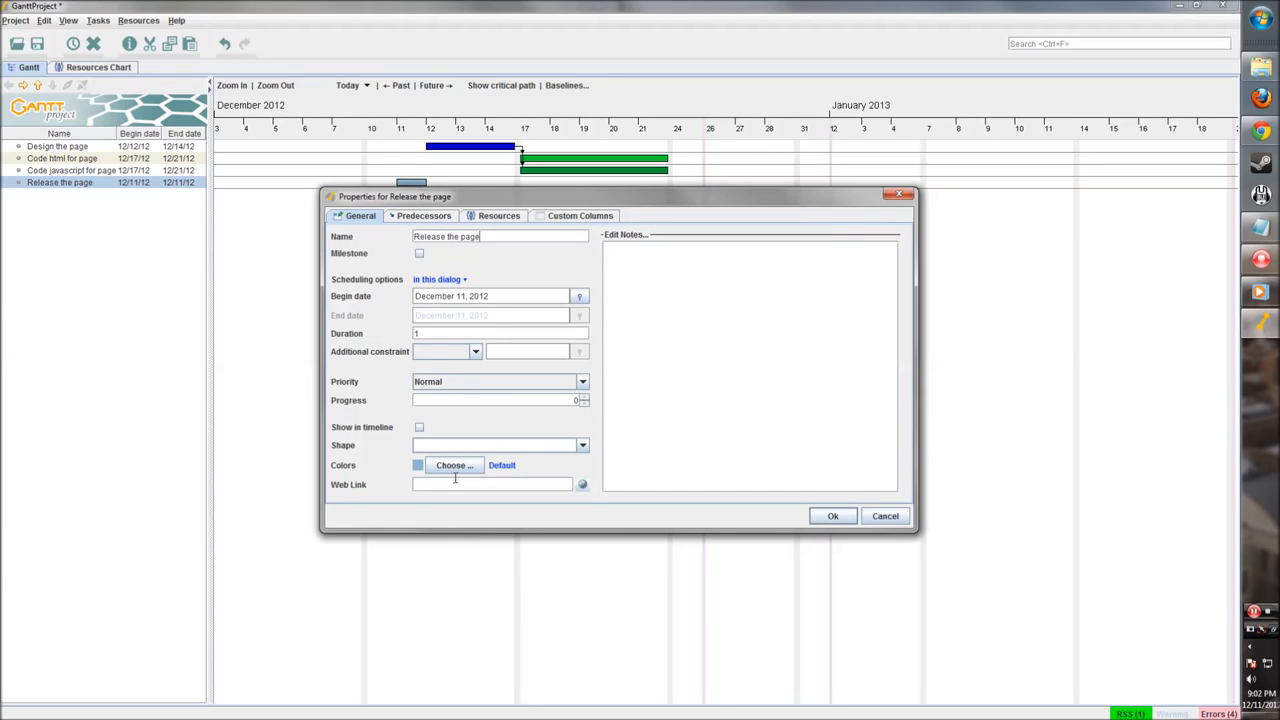
pyautogui.click(454, 465)
pyautogui.click(567, 340)
pyautogui.click(565, 342)
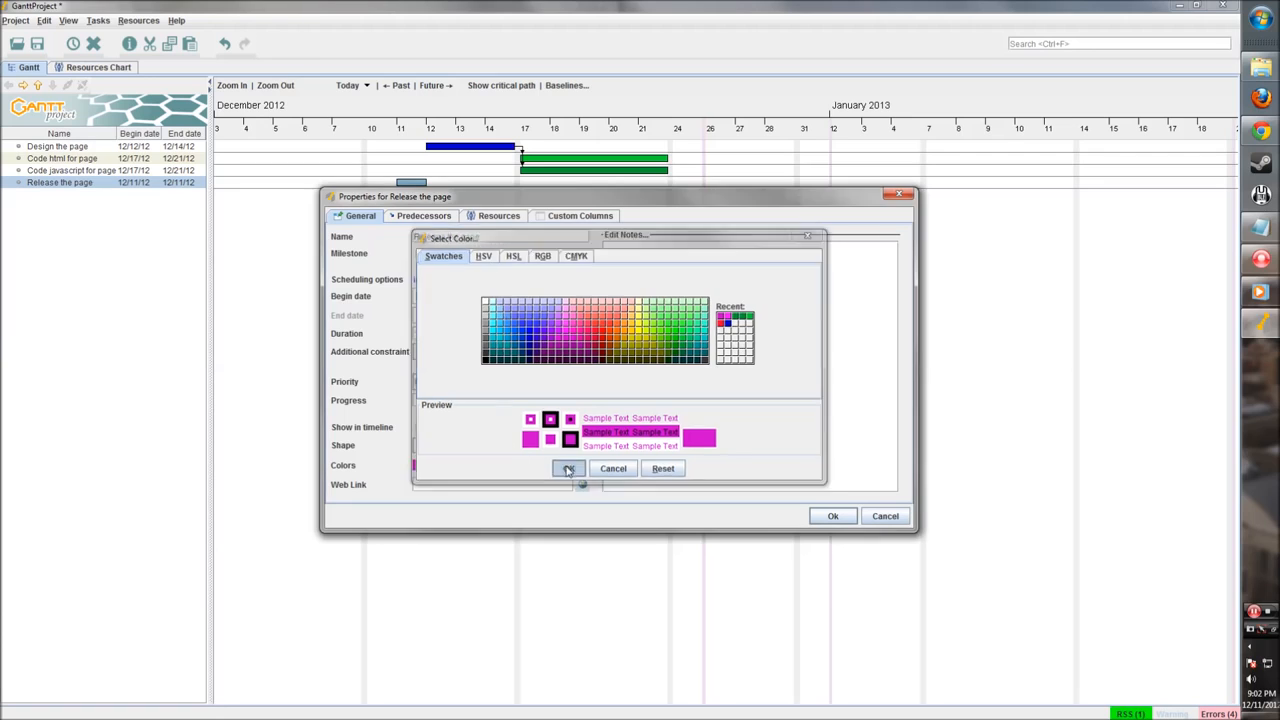
pyautogui.click(568, 469)
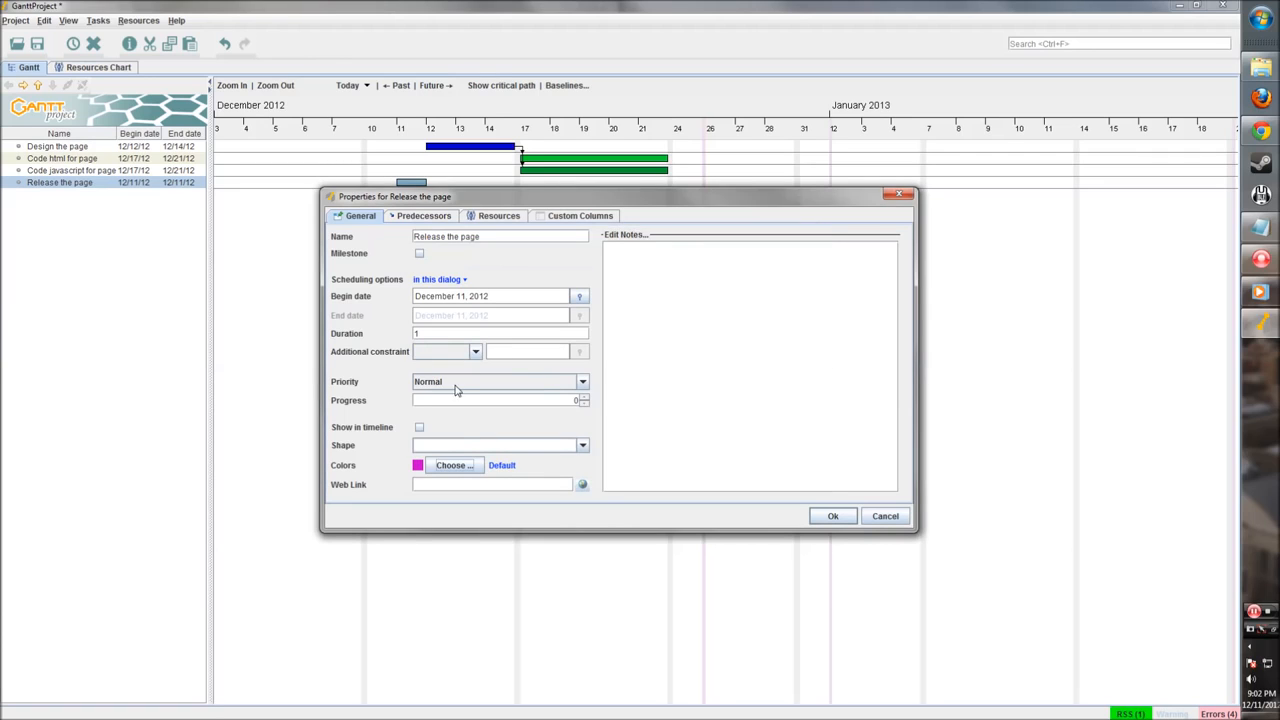
# - Add "Code html for page" and "Code javascript for page" as predecessors of the "Release the page" task
pyautogui.click(424, 216)
pyautogui.click(349, 234)
pyautogui.click(507, 265)
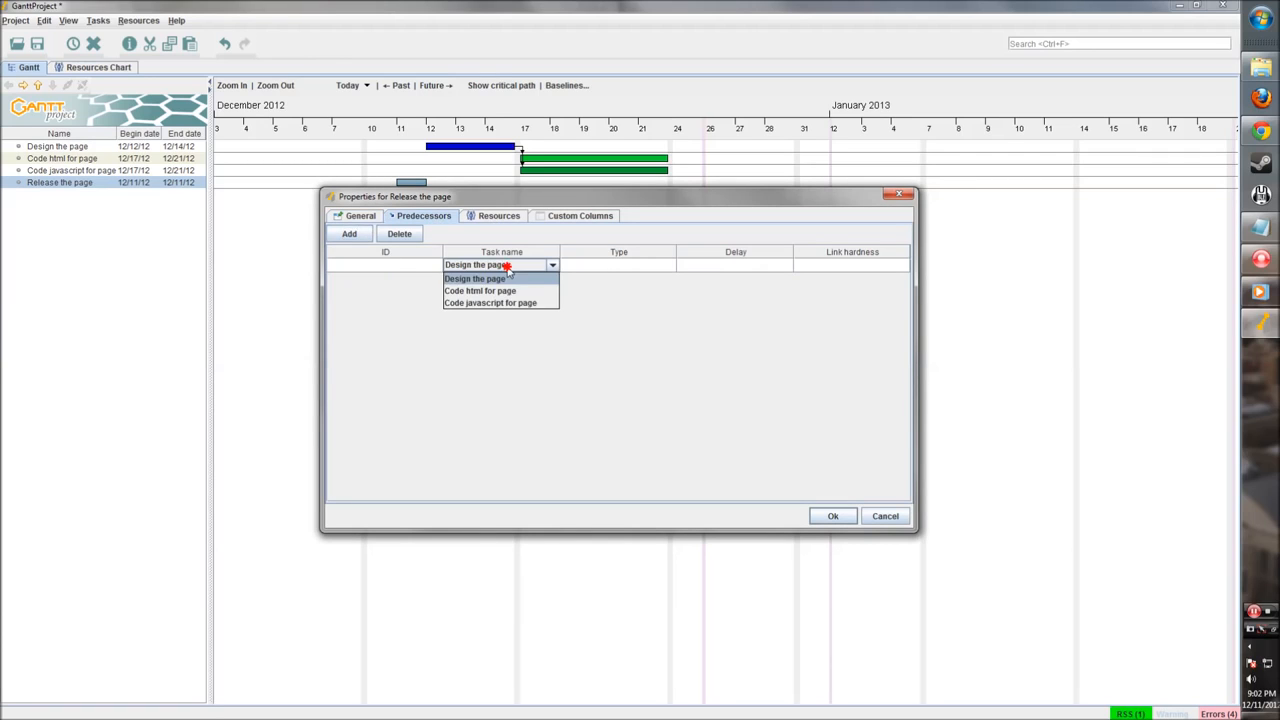
pyautogui.click(494, 290)
pyautogui.click(502, 278)
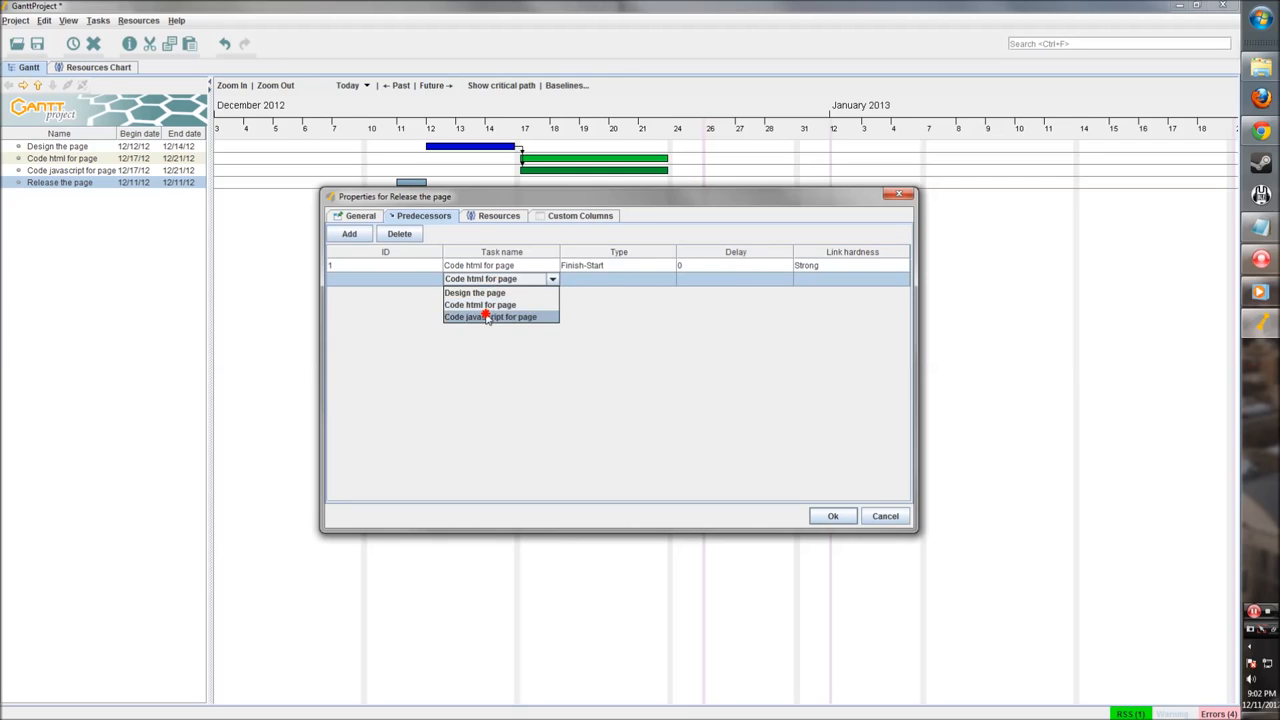
pyautogui.click(487, 317)
# - Review the release task's resources and custom columns, apply its properties, and extend its bar to December 26, 2012
pyautogui.click(500, 218)
pyautogui.click(545, 218)
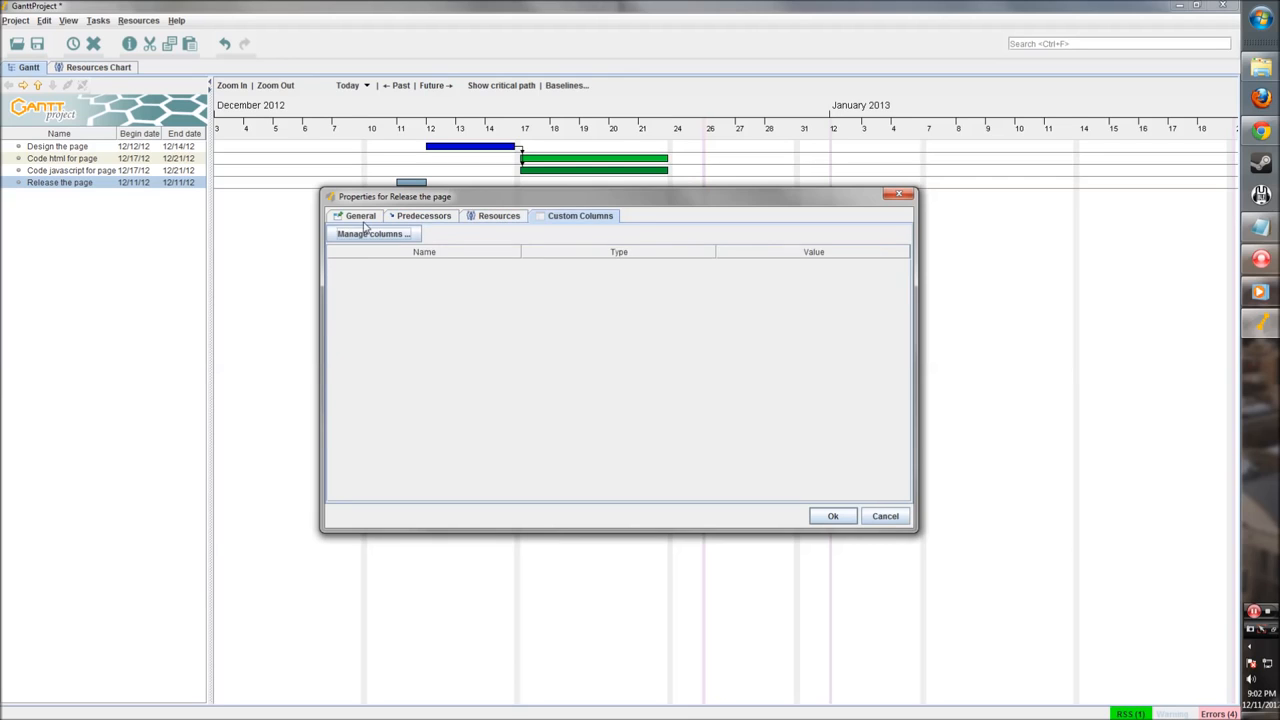
pyautogui.click(362, 218)
pyautogui.click(832, 516)
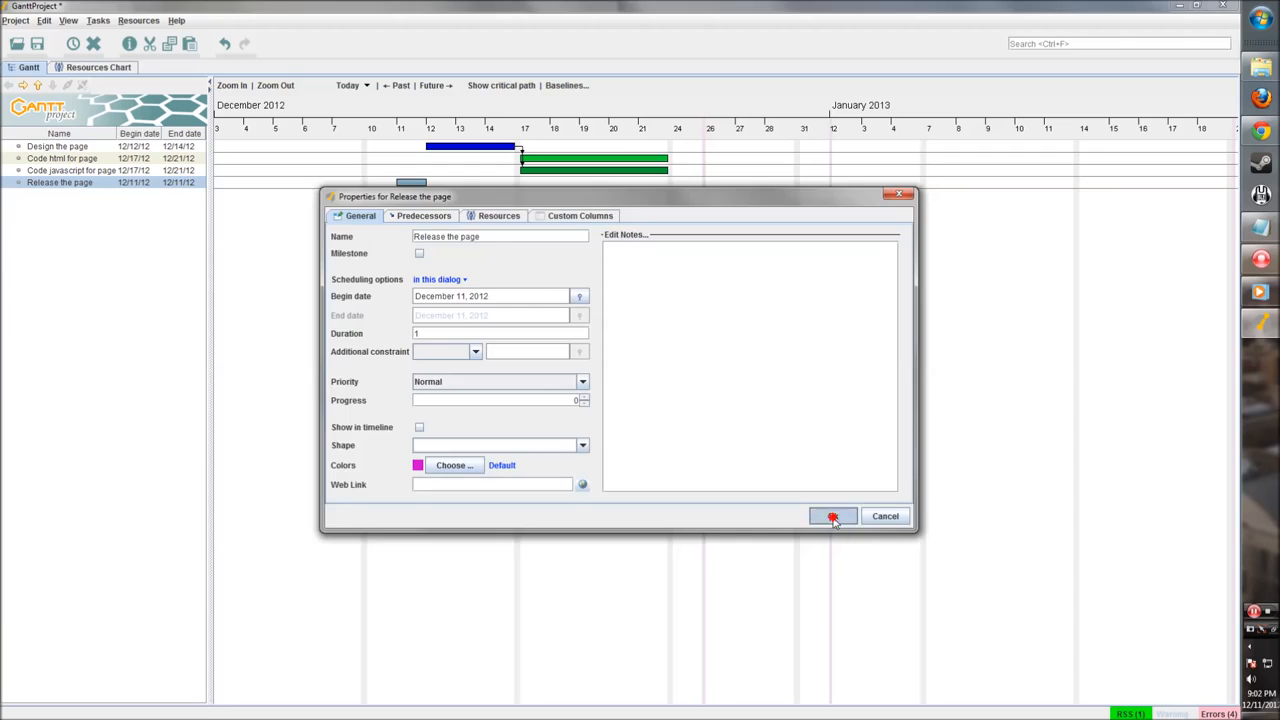
pyautogui.moveTo(706, 184); pyautogui.dragTo(735, 184)
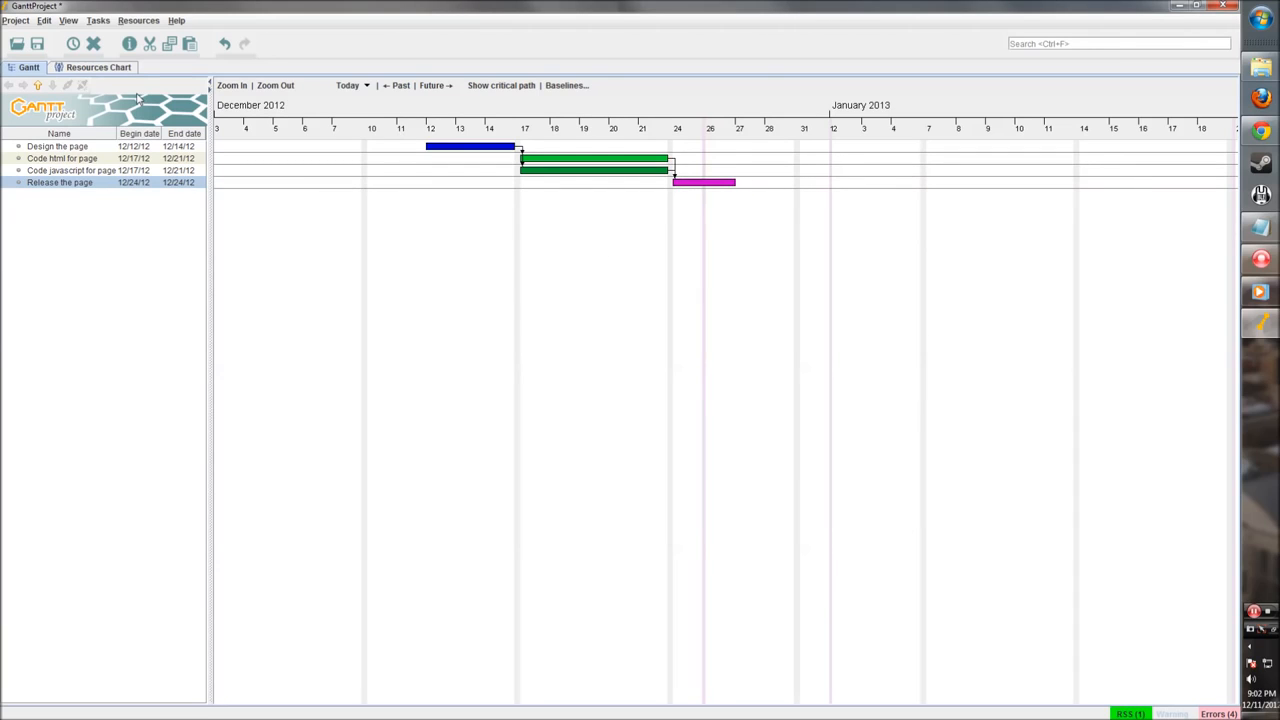
# - Add a new task to the Gantt chart, name it "Website Complete", and mark it as a milestone
pyautogui.click(669, 274)
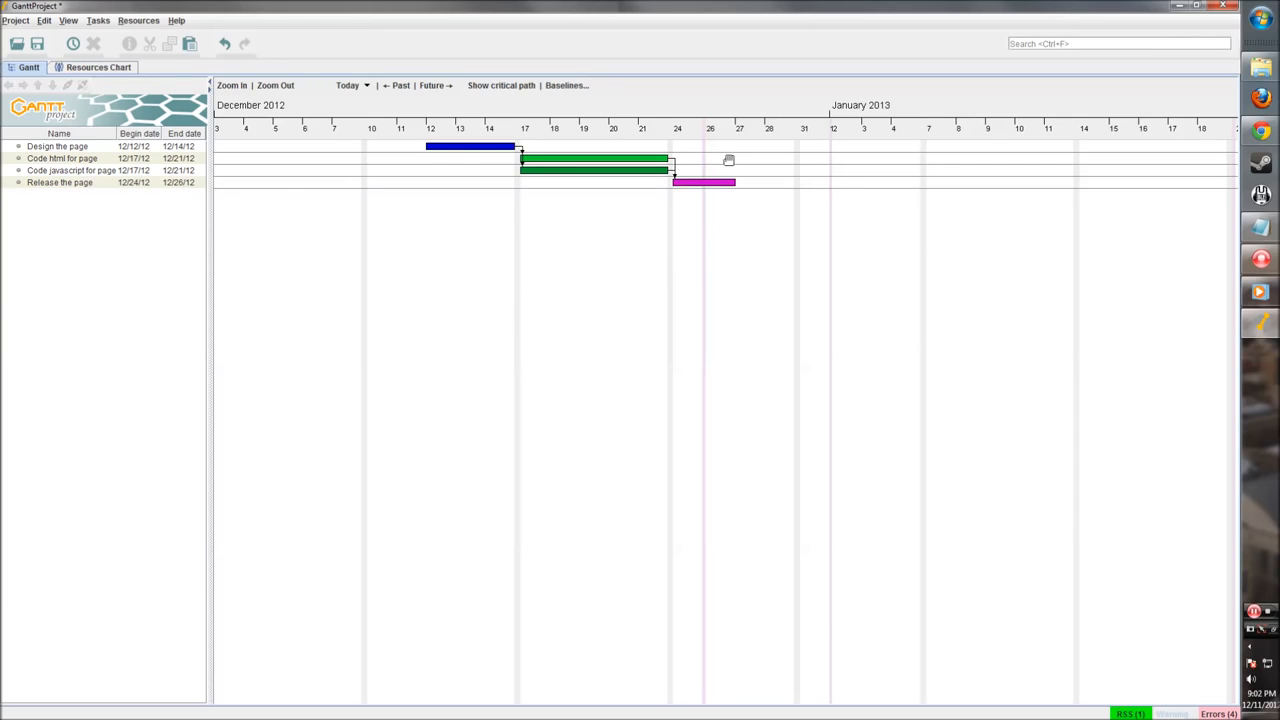
pyautogui.rightClick(604, 234)
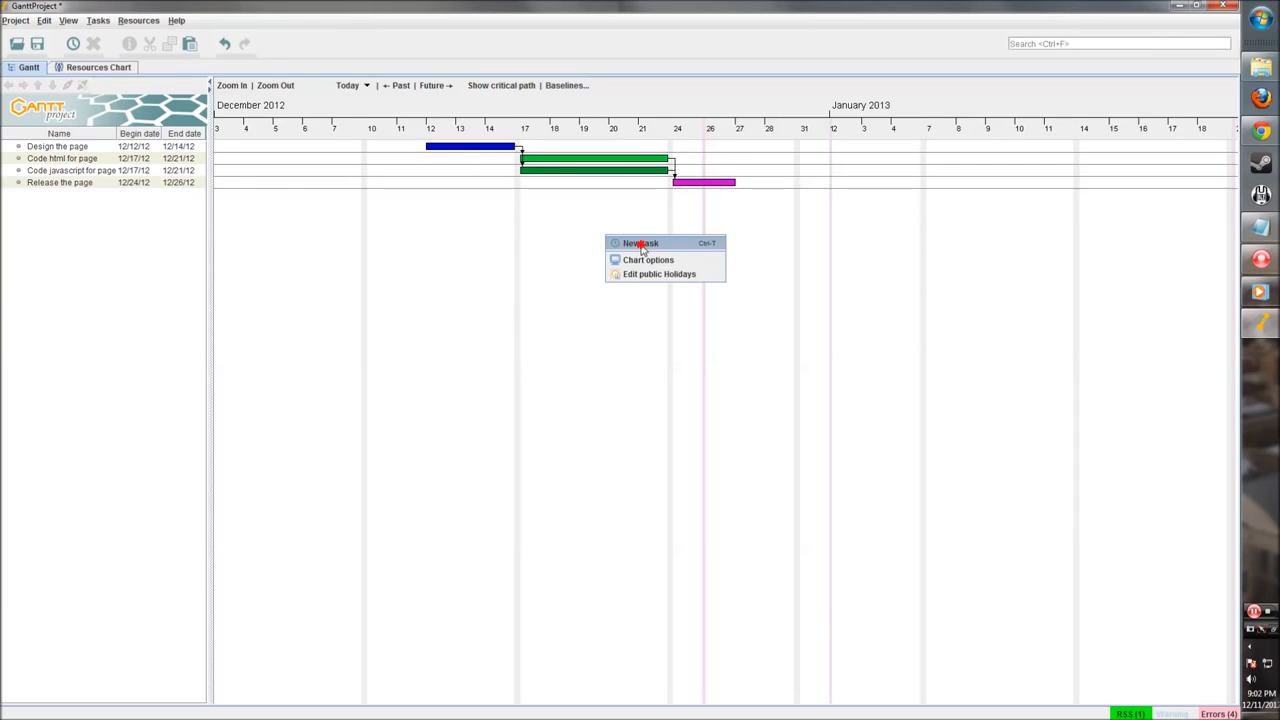
pyautogui.click(641, 244)
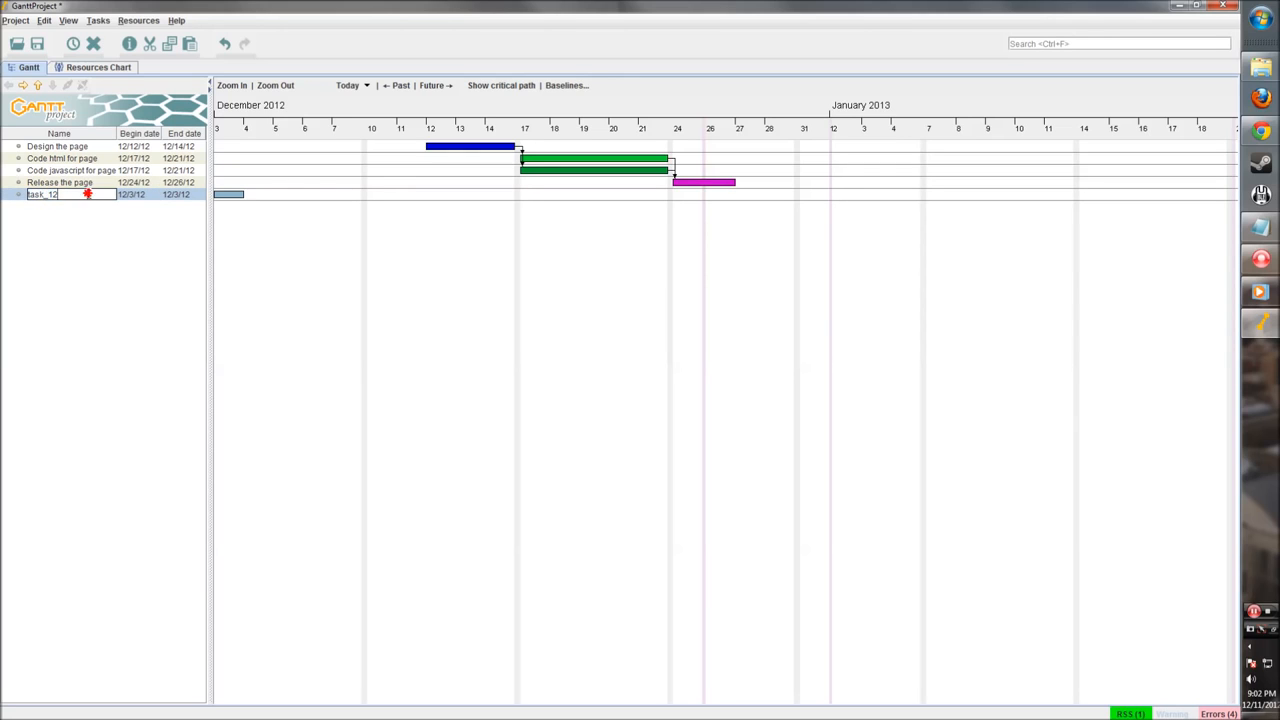
pyautogui.rightClick(86, 199)
pyautogui.click(120, 217)
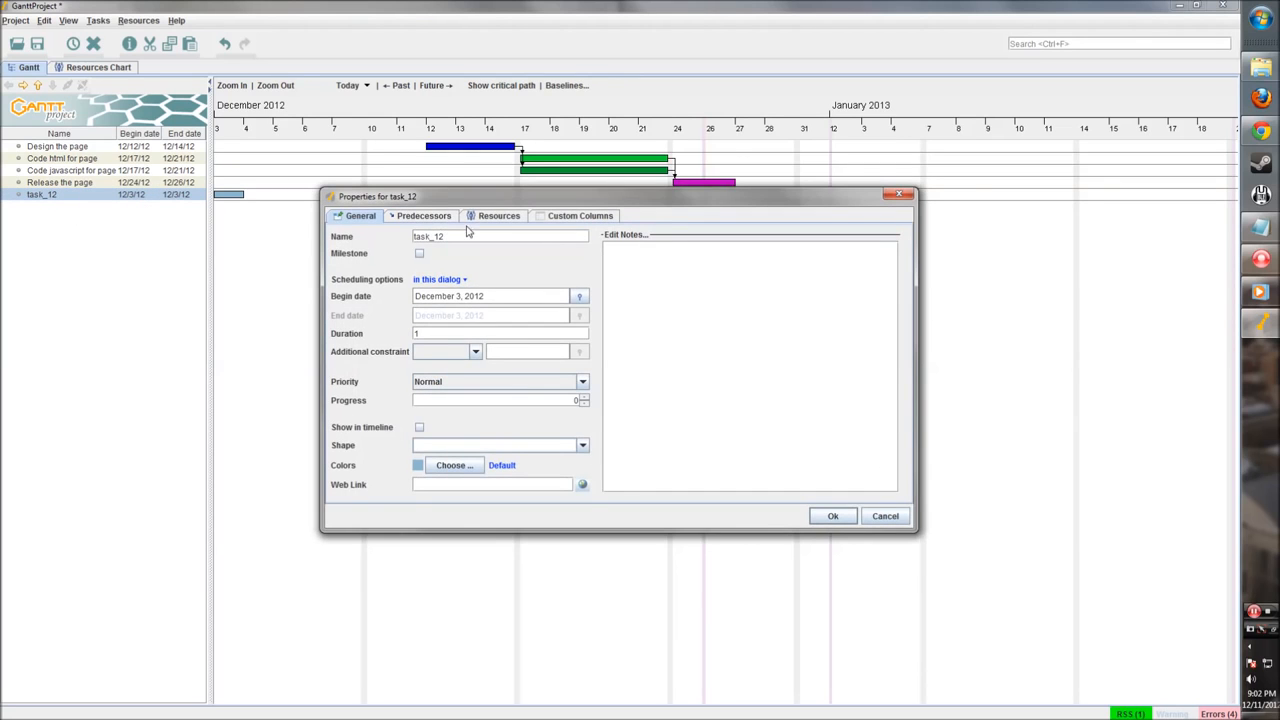
pyautogui.moveTo(467, 200); pyautogui.dragTo(349, 266)
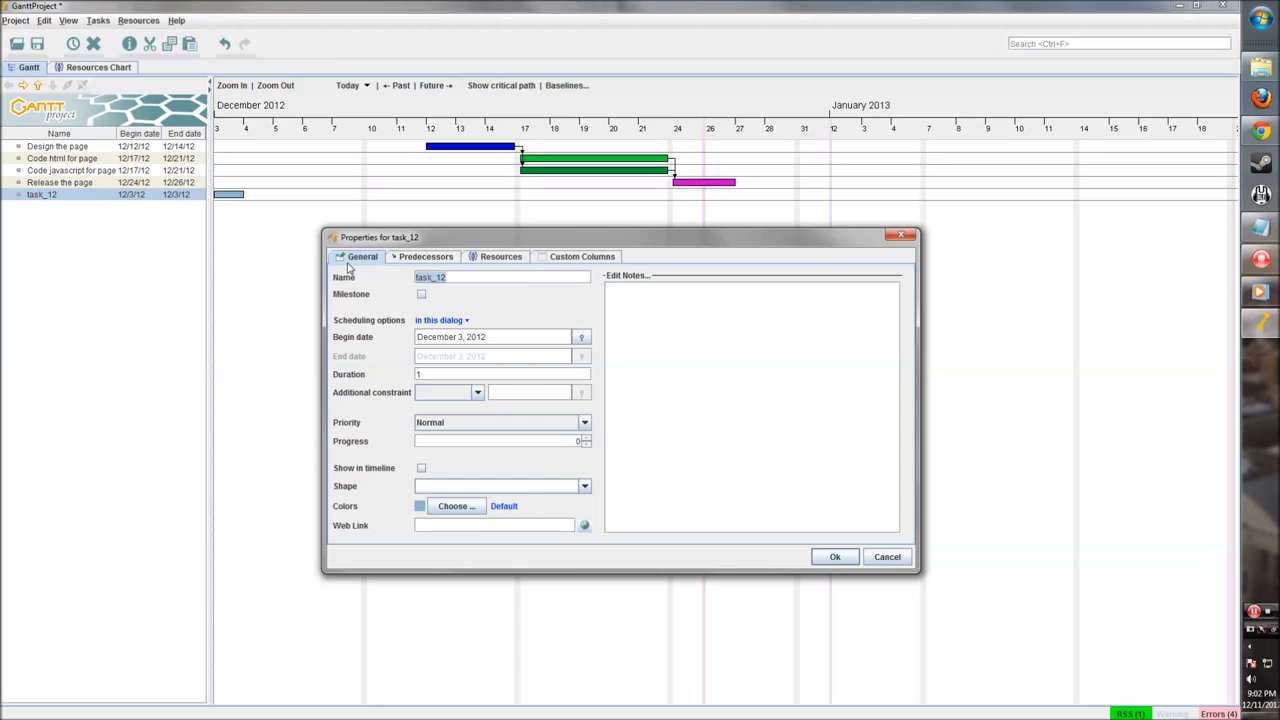
pyautogui.write('Website Complete')
pyautogui.click(421, 294)
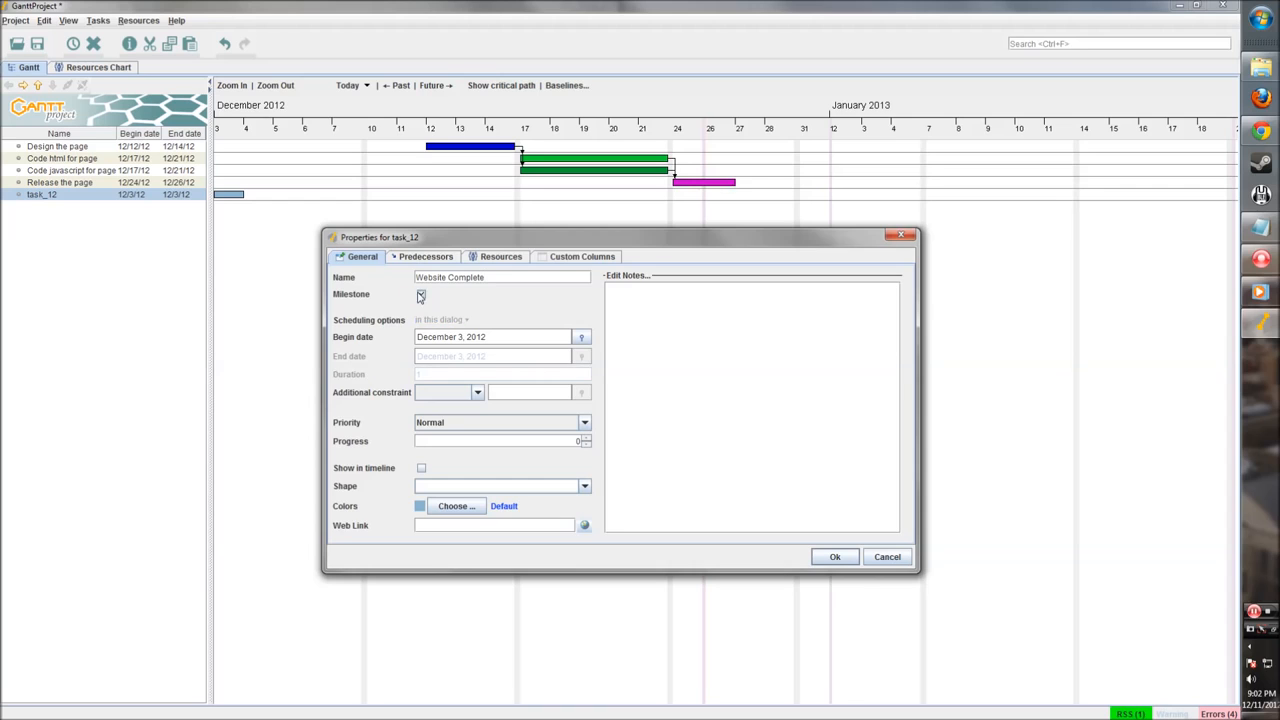
# - Set the color of the "Website Complete" milestone to dark yellow
pyautogui.click(455, 506)
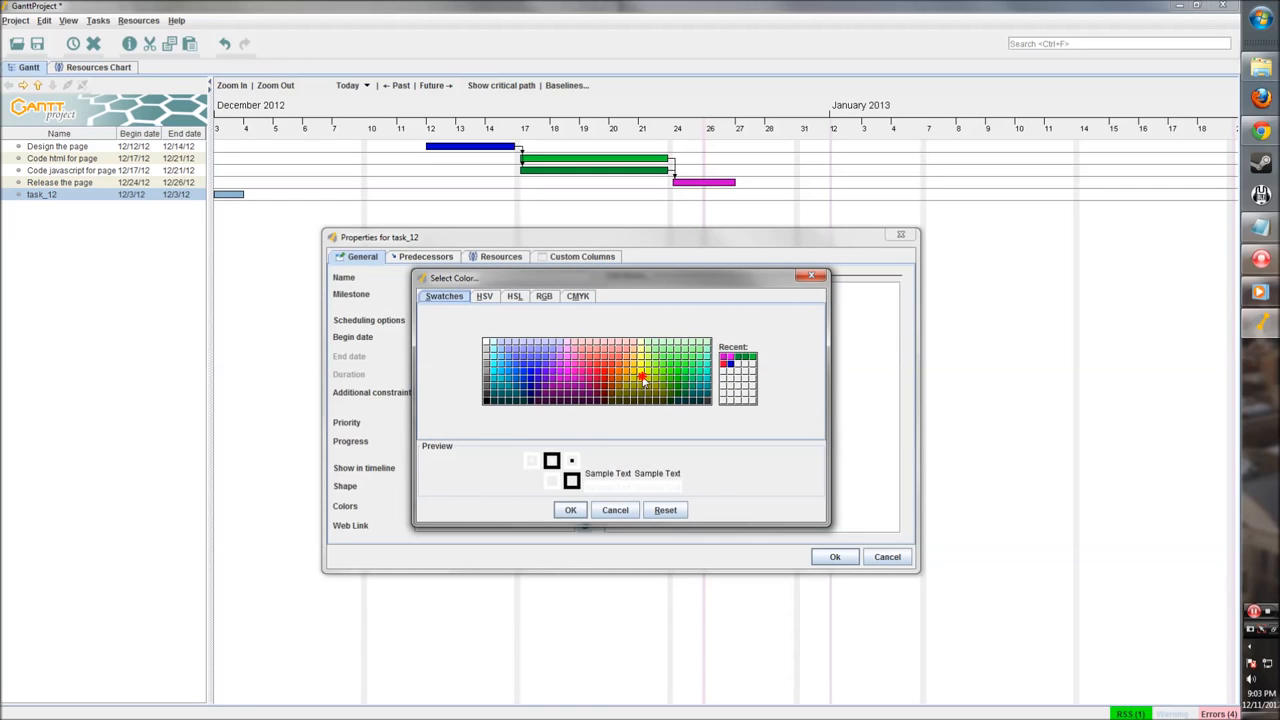
pyautogui.click(643, 387)
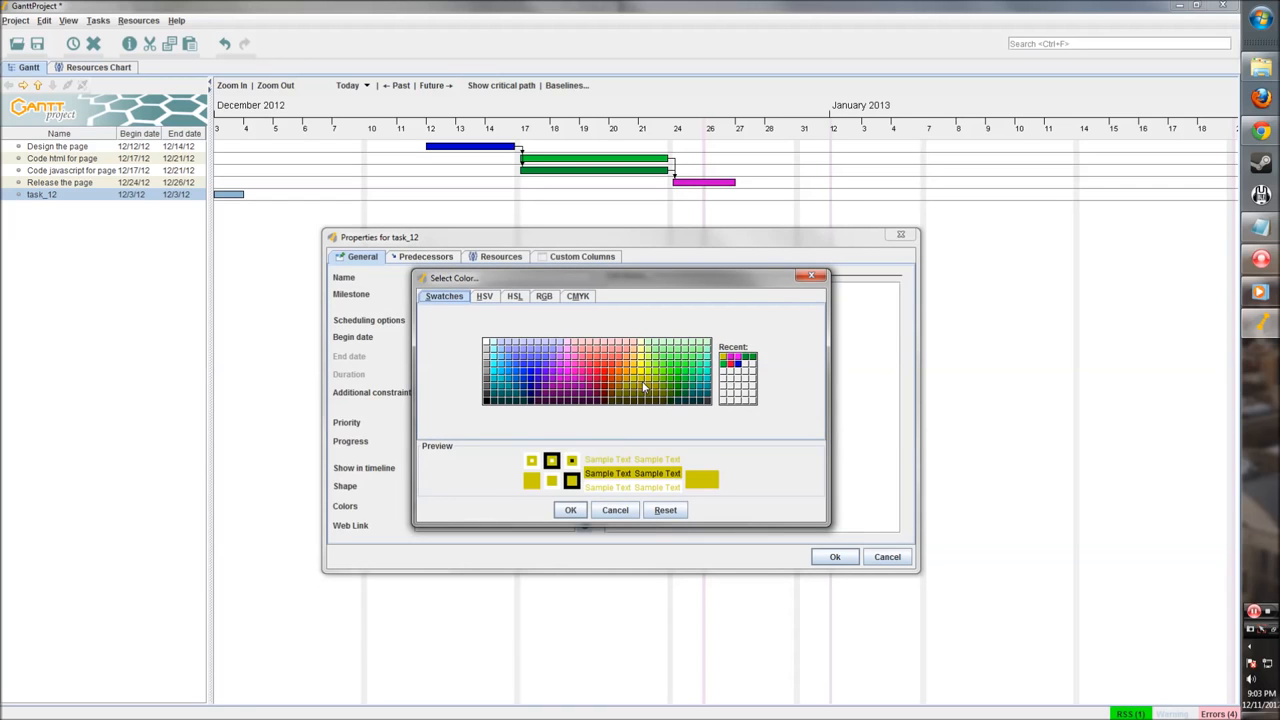
pyautogui.click(570, 510)
# - Make "Release the page" the Finish-Start predecessor of the "Website Complete" milestone and apply the properties
pyautogui.click(426, 260)
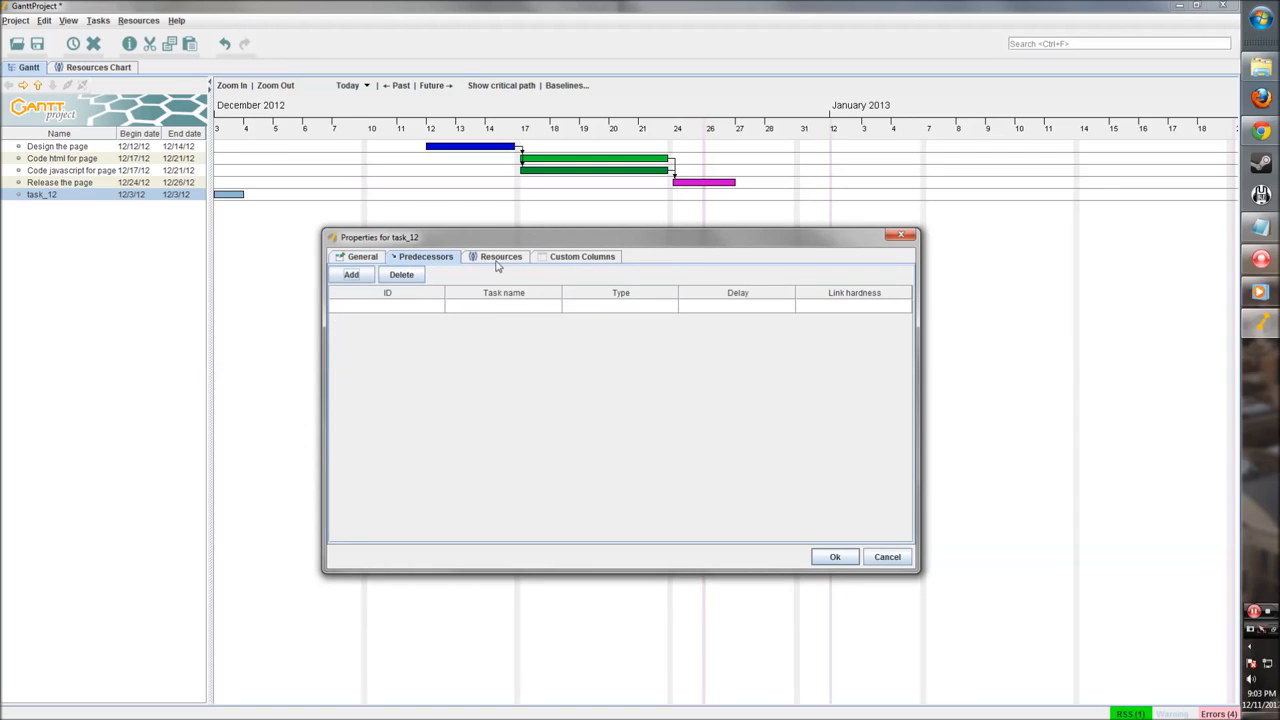
pyautogui.click(355, 275)
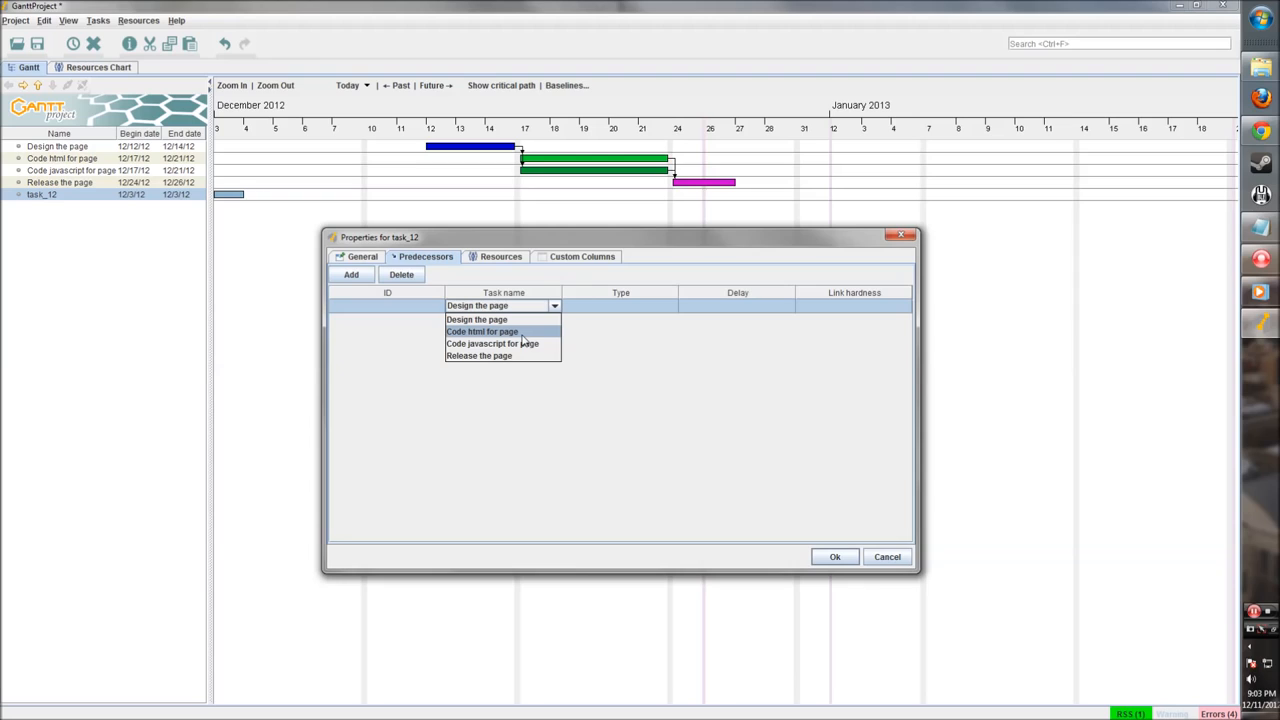
pyautogui.click(520, 332)
pyautogui.click(553, 306)
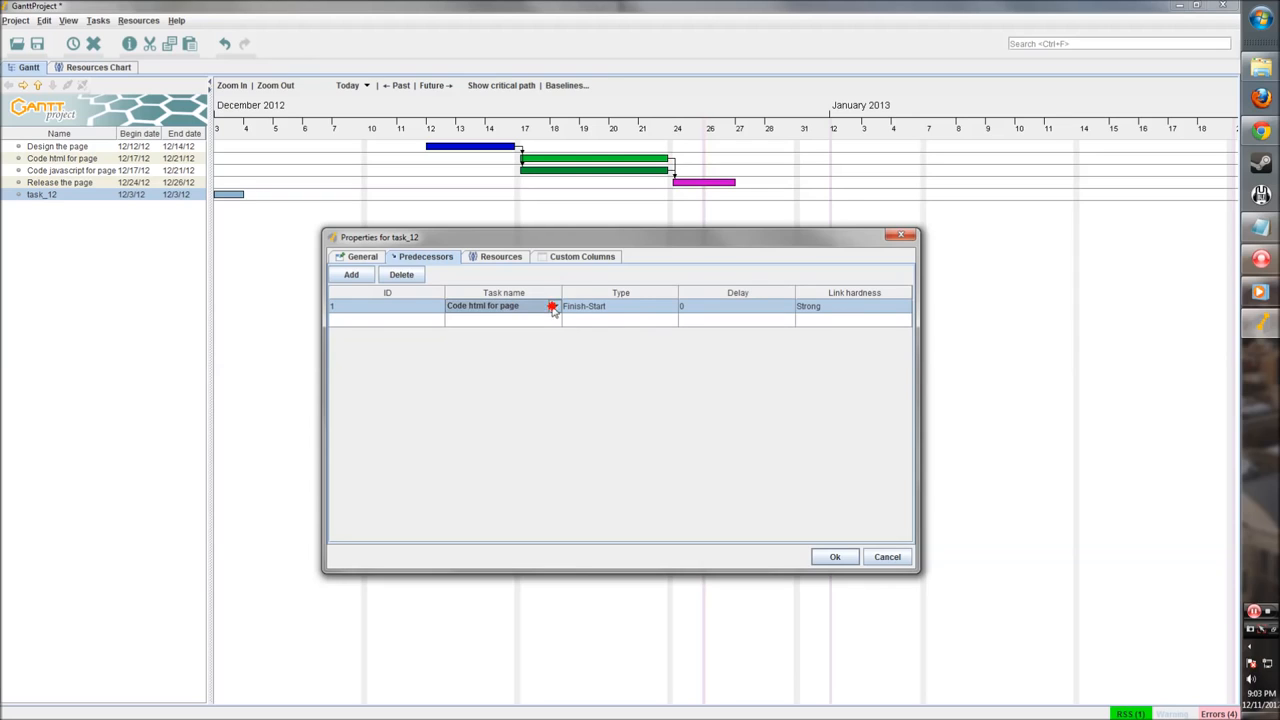
pyautogui.click(553, 306)
pyautogui.click(503, 356)
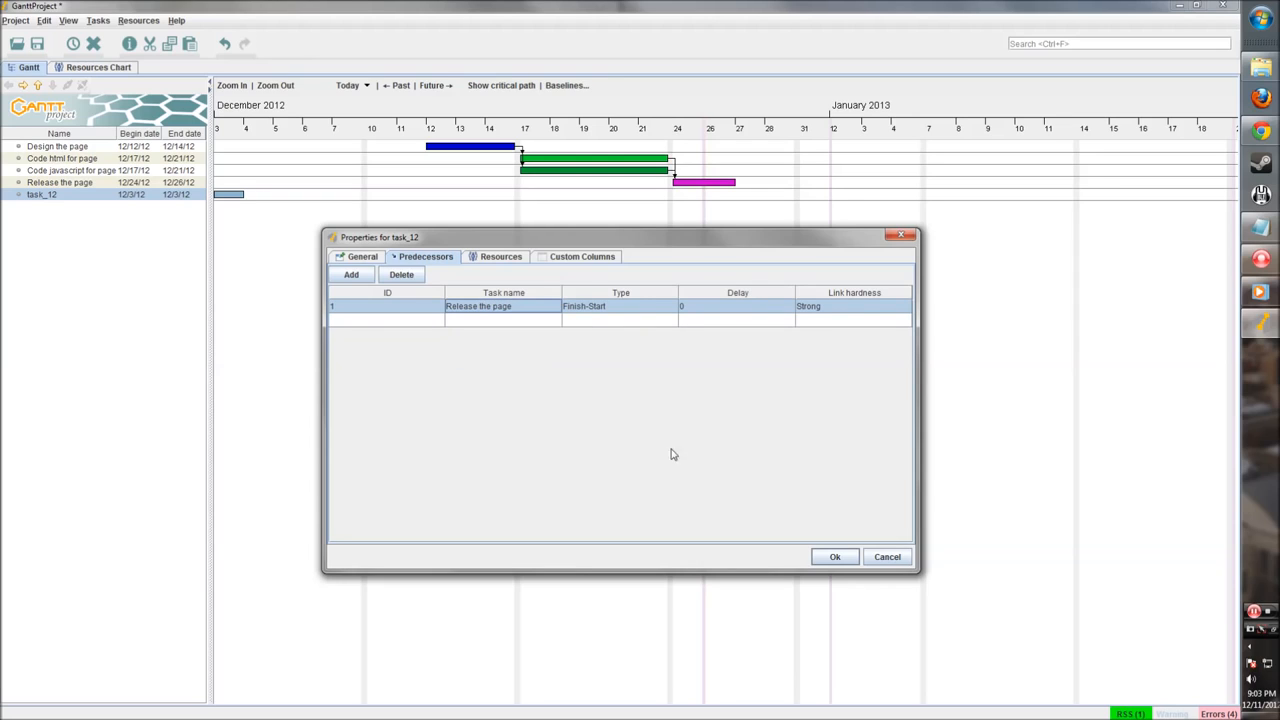
pyautogui.click(843, 566)
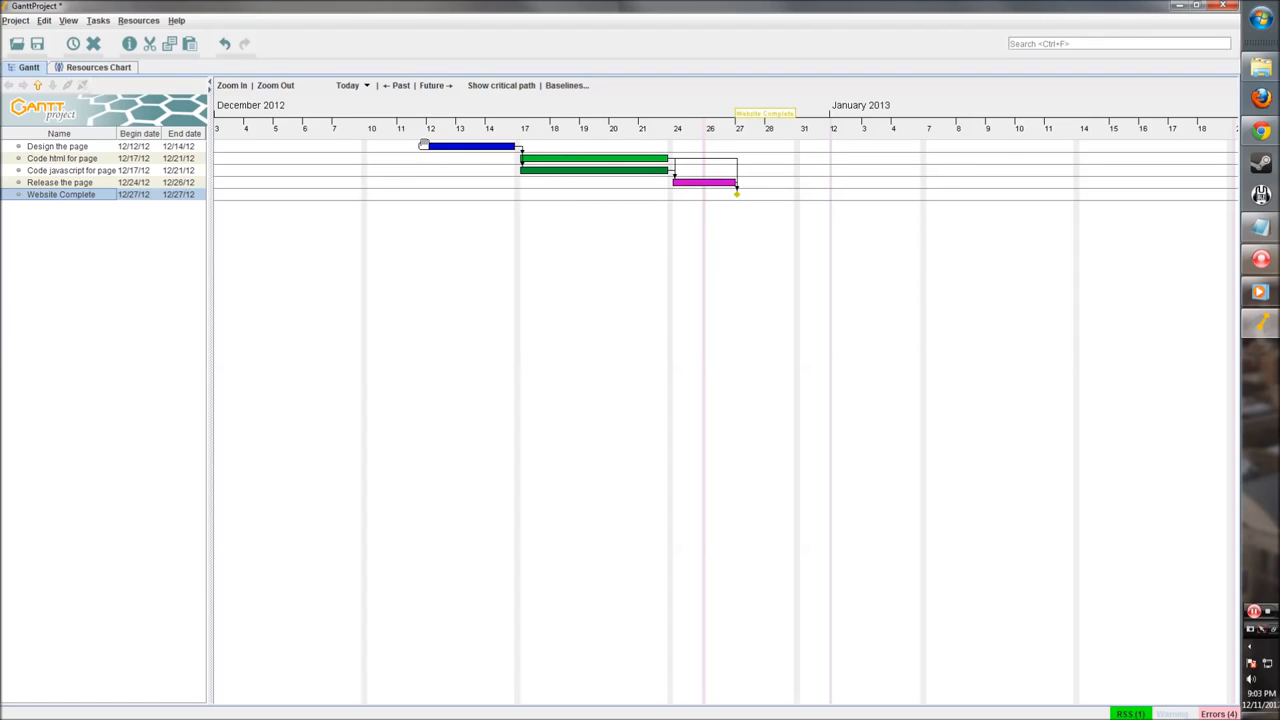
# - Mark progress on the chart: "Design the page" fully complete, "Code javascript for page" about half, and "Code html for page" slightly more
pyautogui.moveTo(424, 146); pyautogui.dragTo(517, 148)
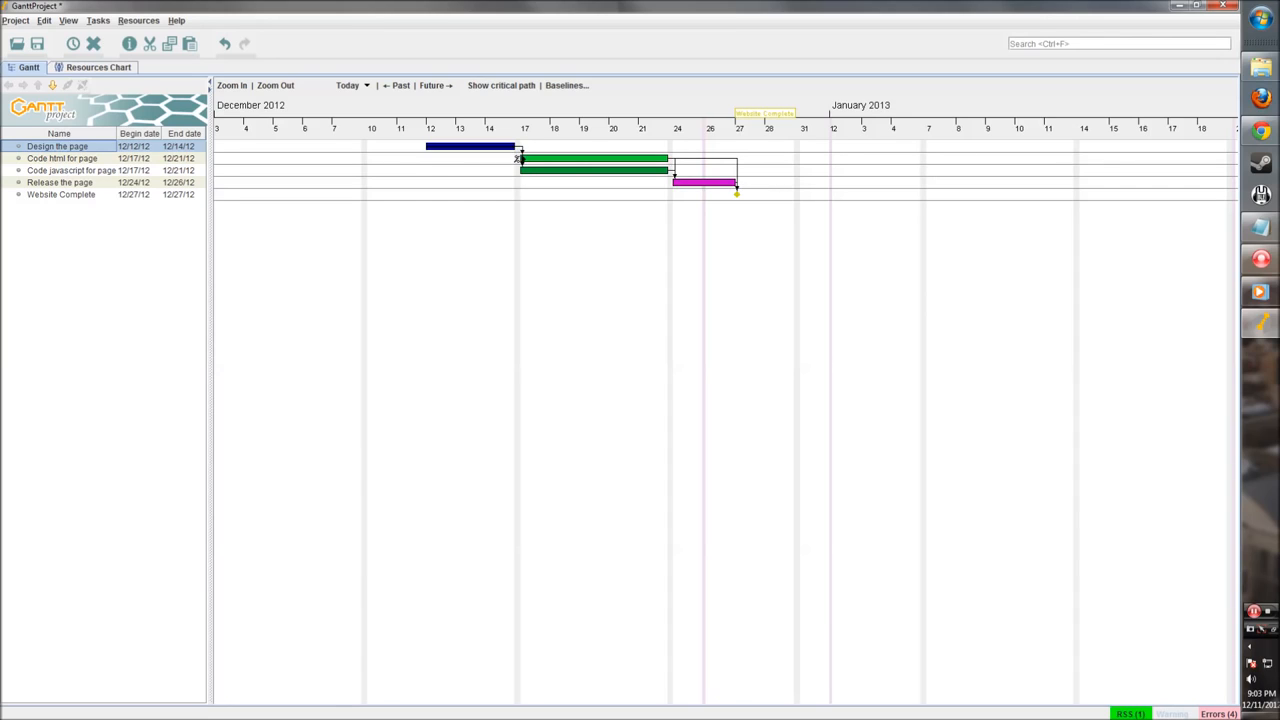
pyautogui.moveTo(519, 171); pyautogui.dragTo(594, 175)
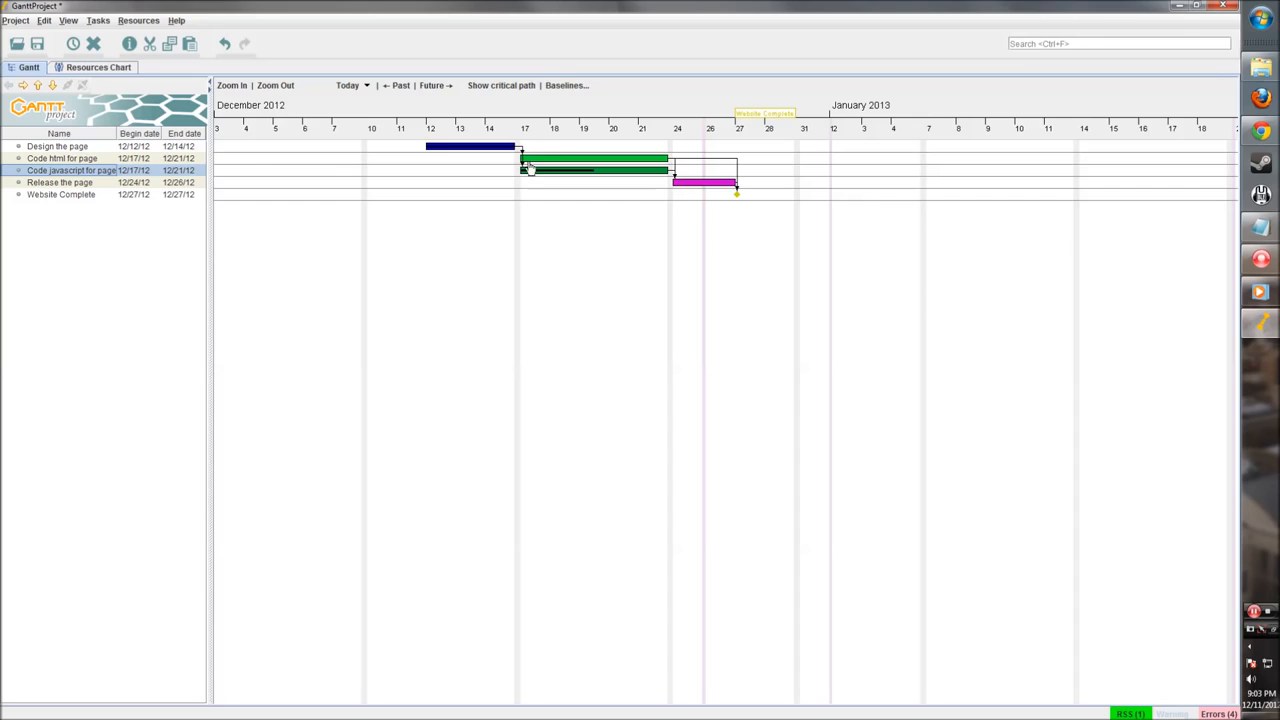
pyautogui.moveTo(519, 158); pyautogui.dragTo(608, 163)
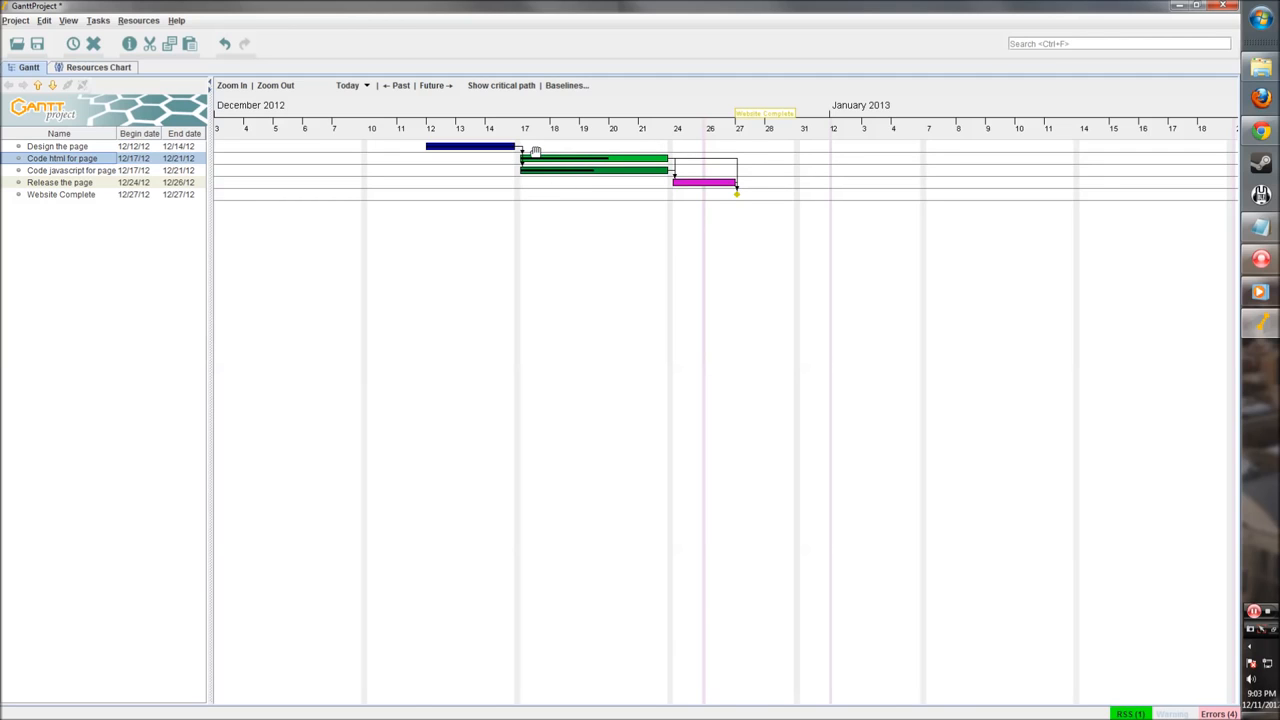
# - Examine the task bars, progress, dependency links and milestone across the Gantt timeline at different scales
pyautogui.scroll(1, 537, 163)
pyautogui.moveTo(314, 240); pyautogui.dragTo(557, 258)
pyautogui.scroll(1, 491, 186)
pyautogui.moveTo(385, 236); pyautogui.dragTo(637, 250)
pyautogui.moveTo(477, 177); pyautogui.dragTo(509, 189)
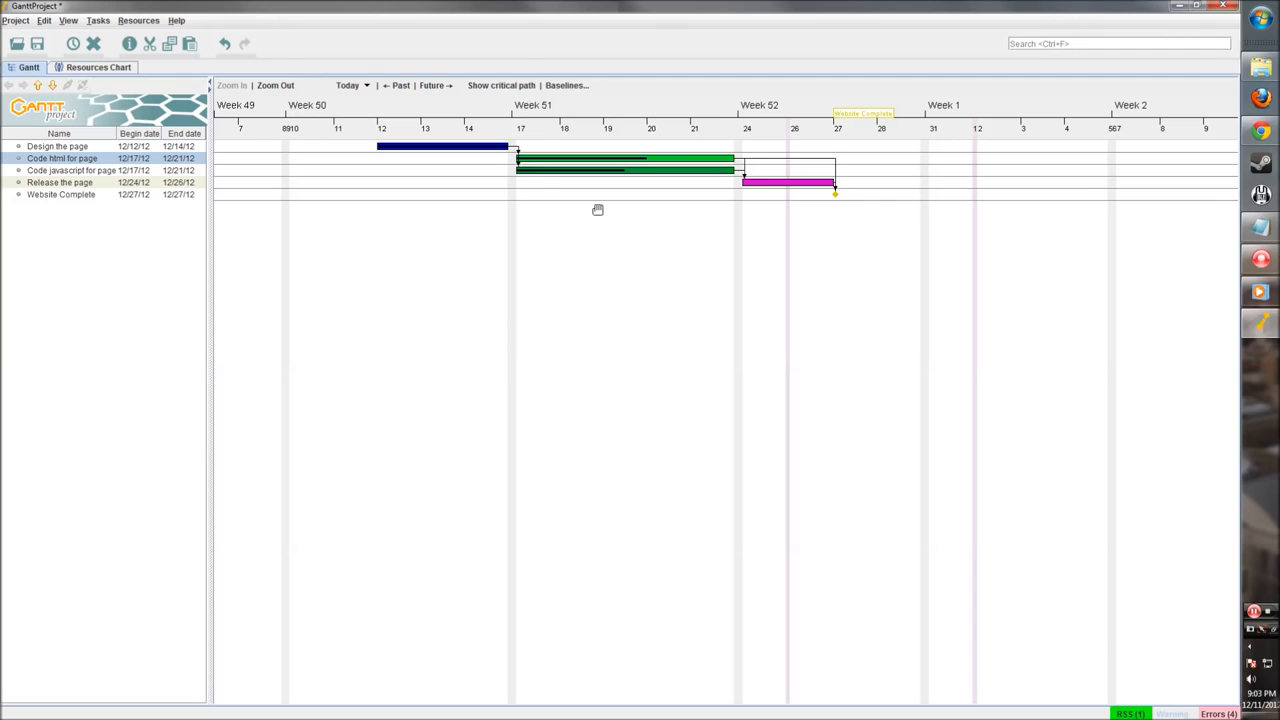
pyautogui.scroll(-6, 728, 189)
pyautogui.moveTo(496, 201); pyautogui.dragTo(551, 230)
pyautogui.moveTo(460, 191); pyautogui.dragTo(514, 220)
pyautogui.scroll(1, 535, 172)
pyautogui.scroll(2, 535, 172)
pyautogui.moveTo(351, 234); pyautogui.dragTo(586, 251)
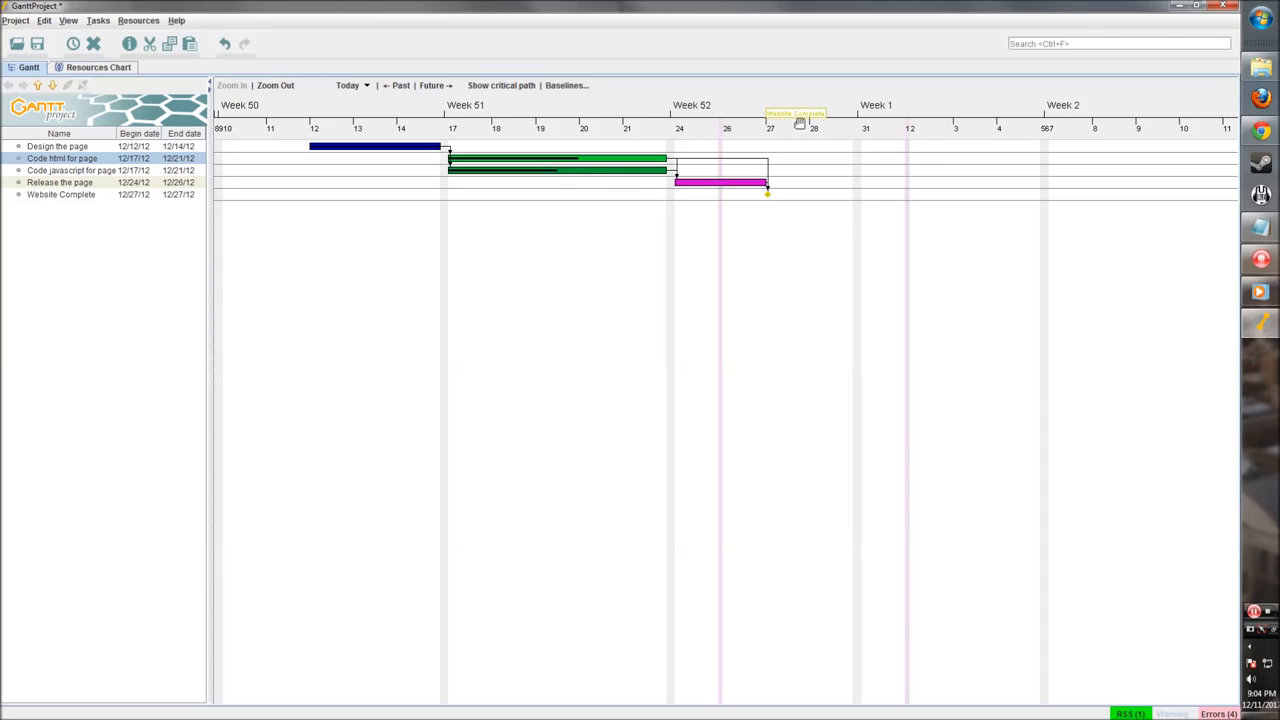
pyautogui.moveTo(635, 294); pyautogui.dragTo(708, 291)
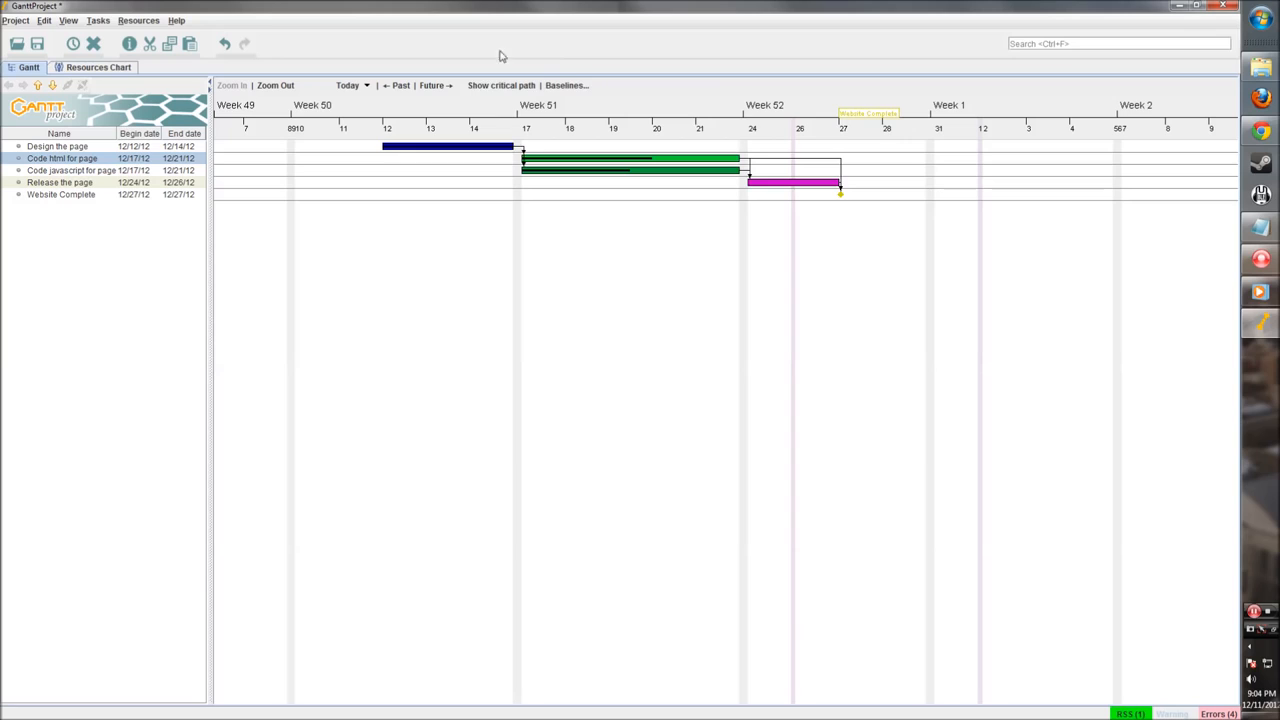
# - Show the critical path on the Gantt chart to inspect it, and hide it again
pyautogui.click(492, 86)
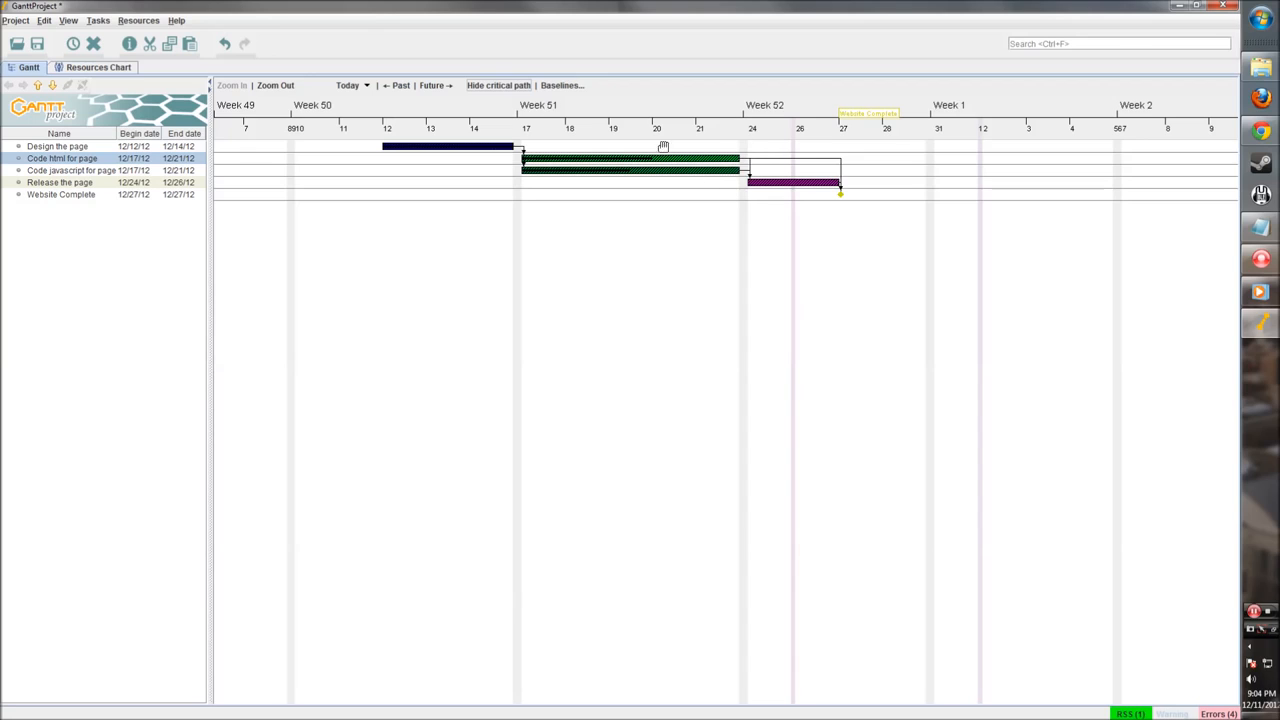
pyautogui.click(498, 85)
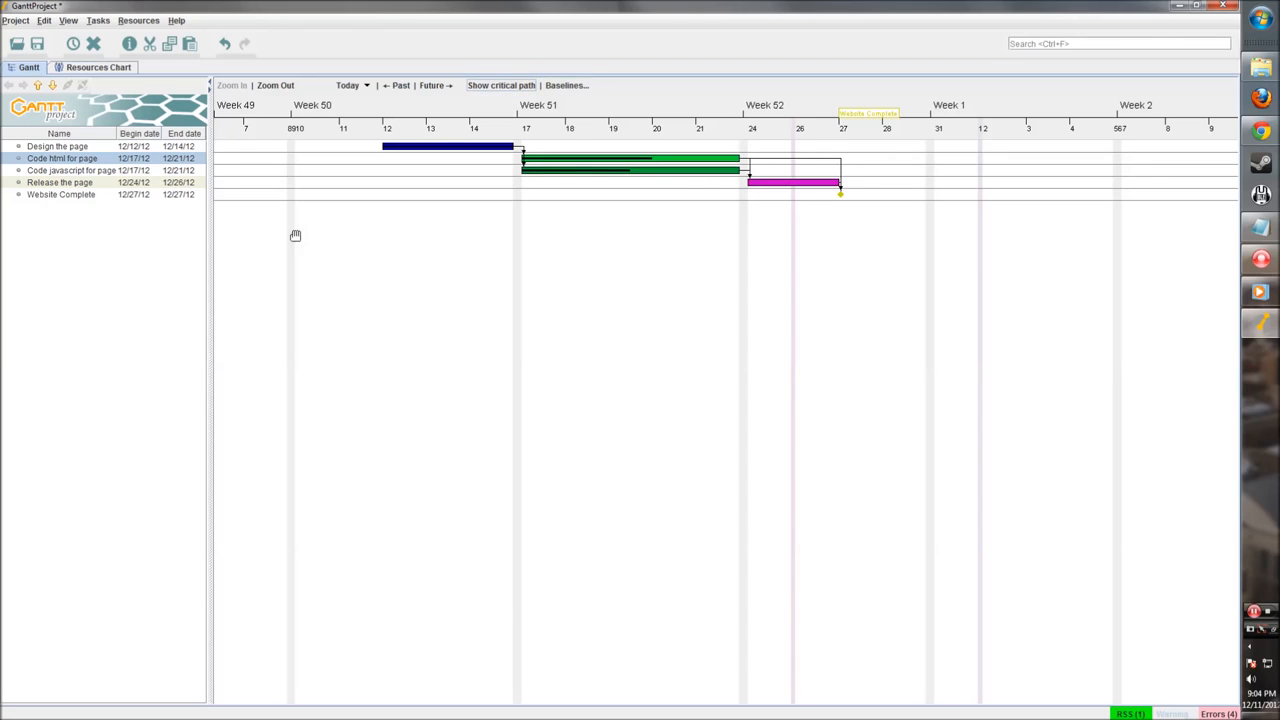
pyautogui.moveTo(497, 224); pyautogui.dragTo(511, 226)
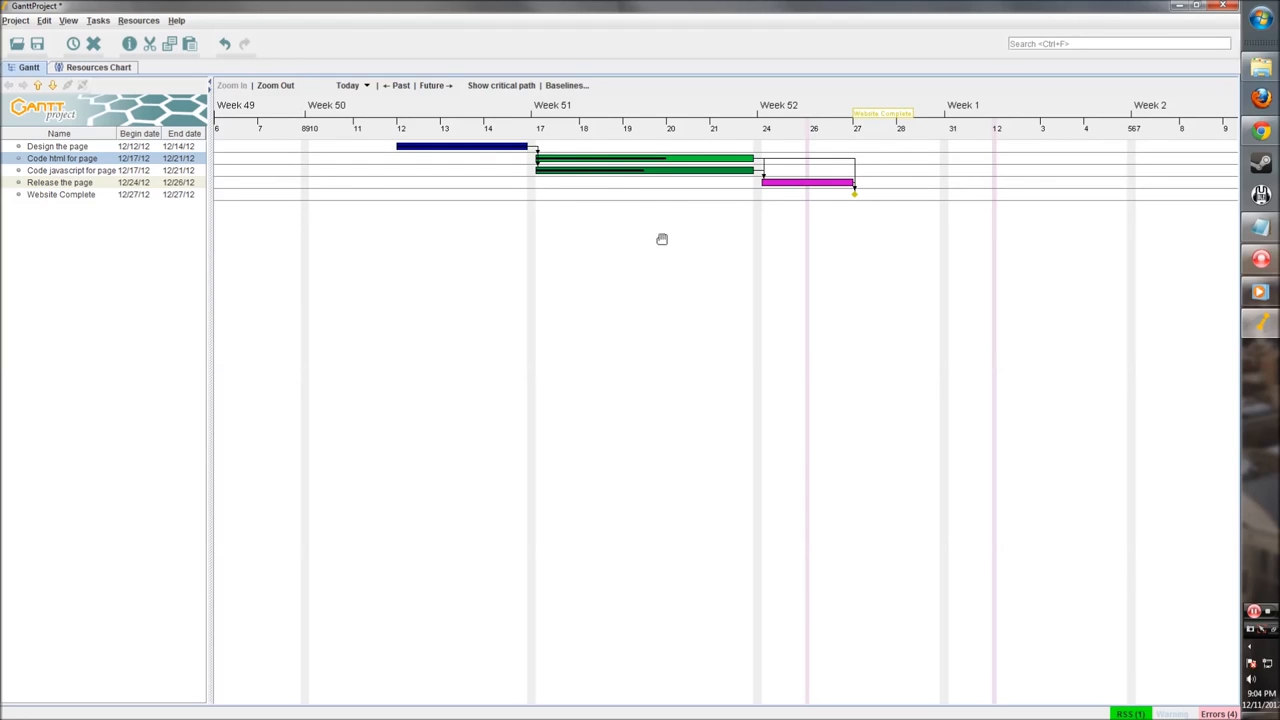
# - Create a first resource in the Resources Chart, enter the person's name, and set the default role to developer
pyautogui.click(92, 67)
pyautogui.rightClick(49, 166)
pyautogui.click(70, 173)
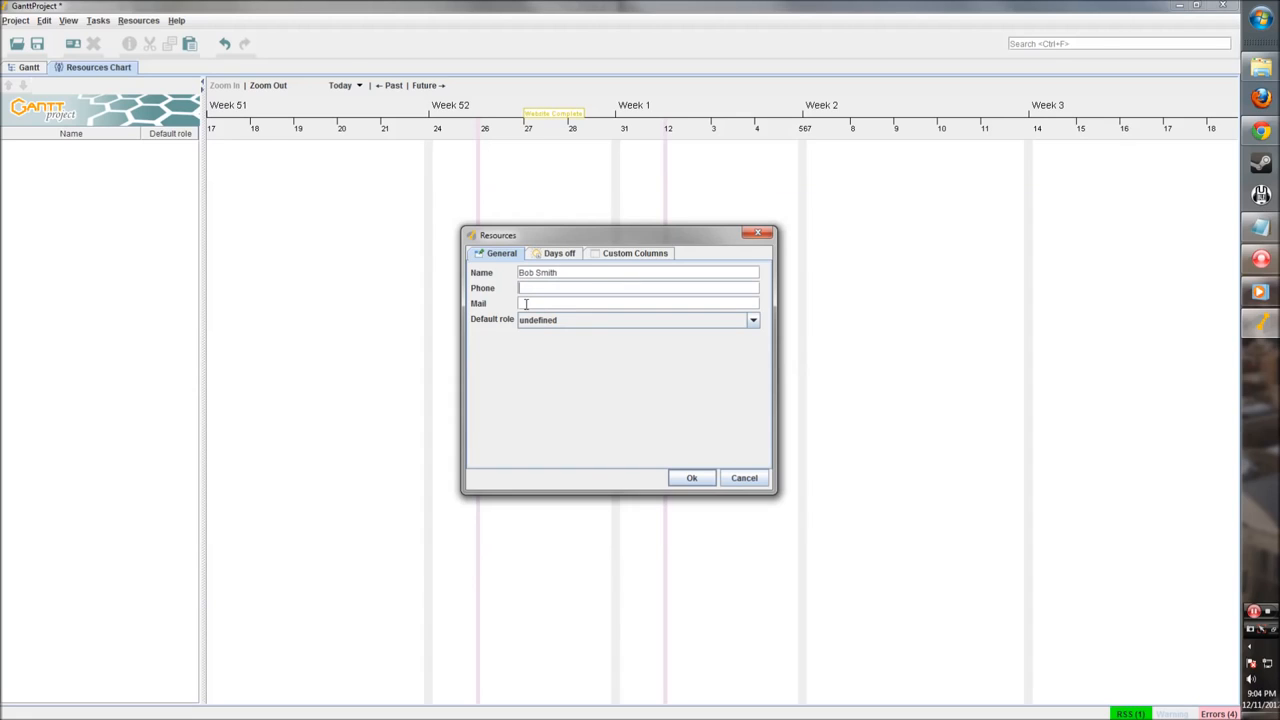
pyautogui.click(556, 320)
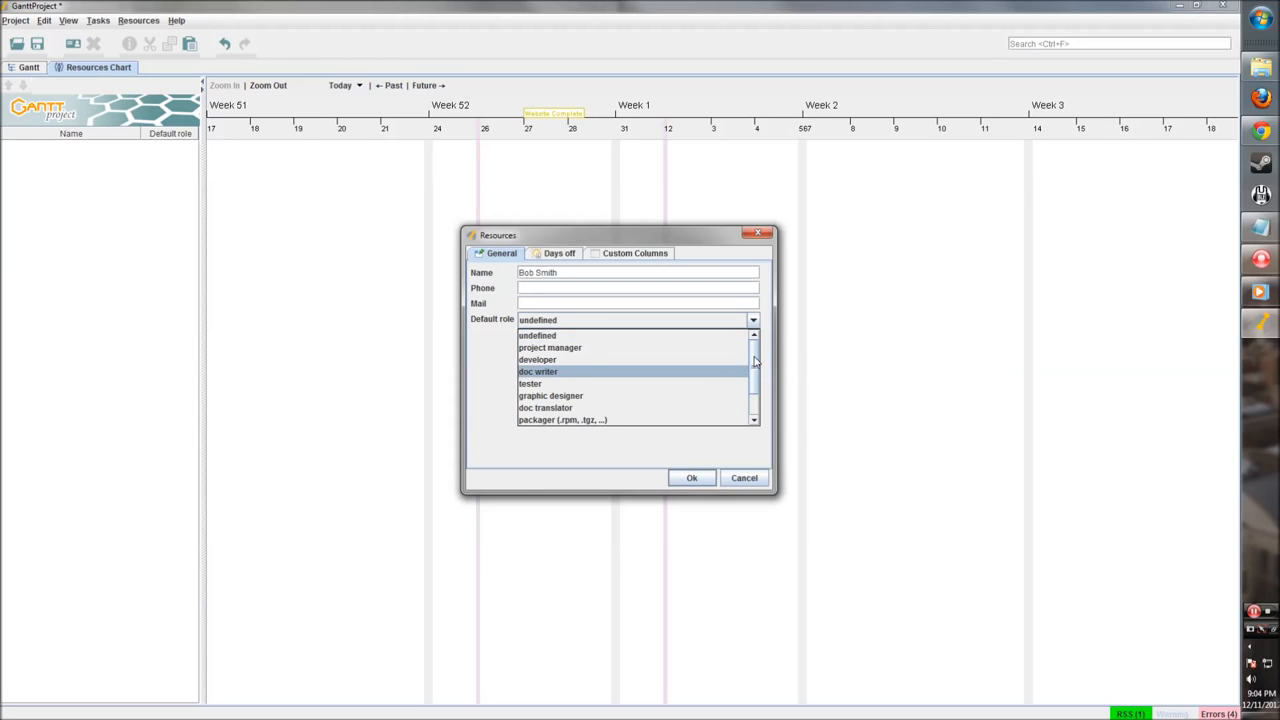
pyautogui.moveTo(754, 365)
pyautogui.mouseDown()
pyautogui.moveTo(757, 400)
pyautogui.moveTo(757, 343)
pyautogui.mouseUp()
pyautogui.moveTo(757, 349)
pyautogui.mouseDown()
pyautogui.moveTo(757, 372)
pyautogui.moveTo(750, 332)
pyautogui.mouseUp()
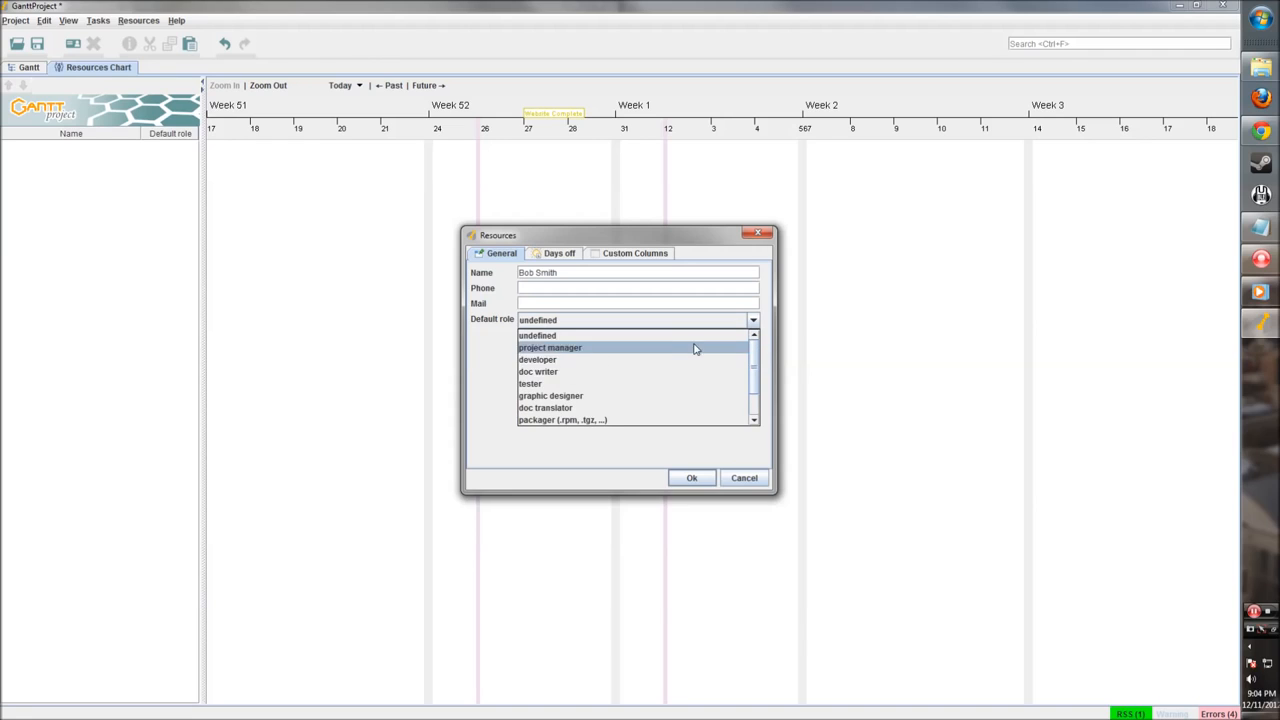
pyautogui.click(572, 360)
# - Review the developer resource's days off and custom columns, and save the resource
pyautogui.click(563, 255)
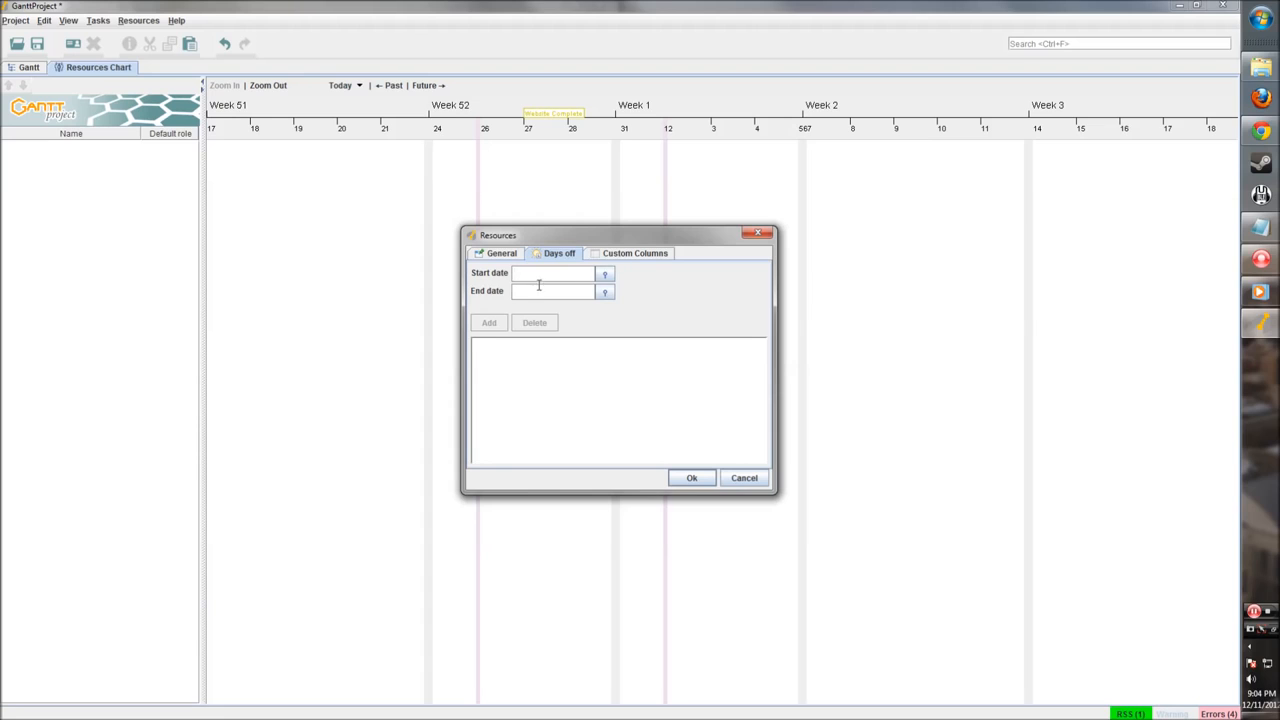
pyautogui.click(621, 256)
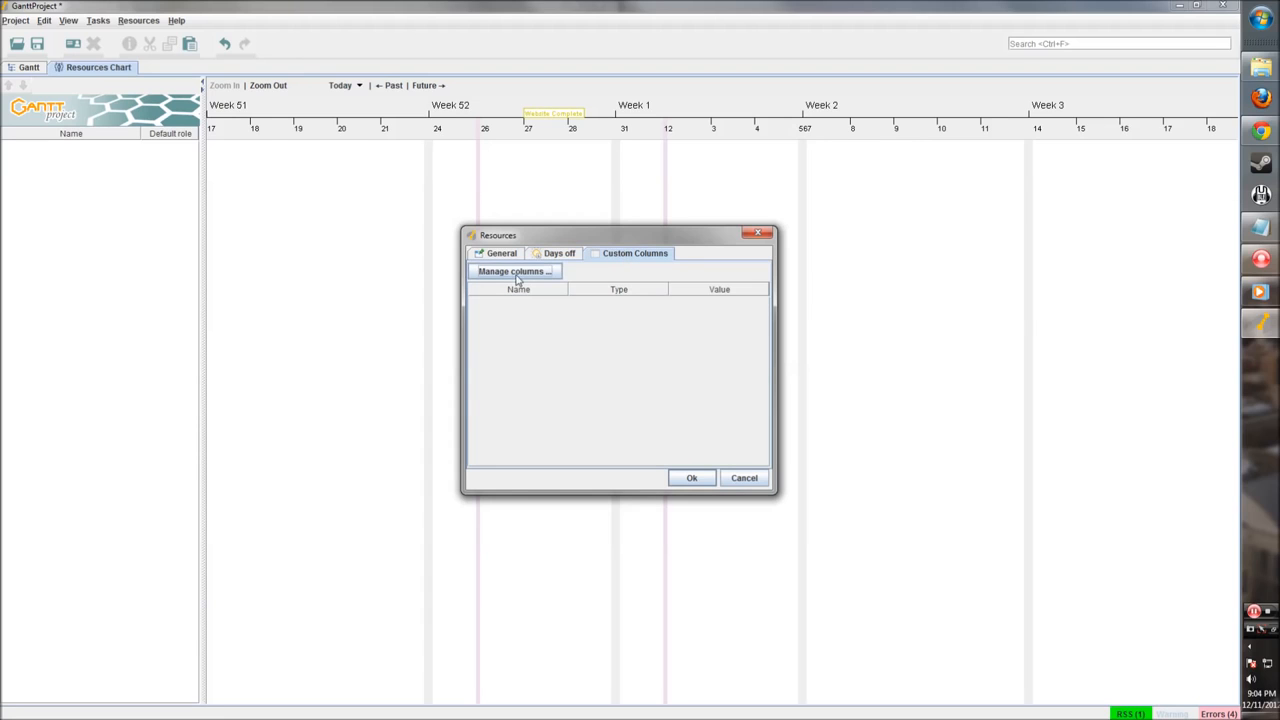
pyautogui.click(692, 478)
# - Add a second resource with the person's name and the default role project manager
pyautogui.rightClick(89, 172)
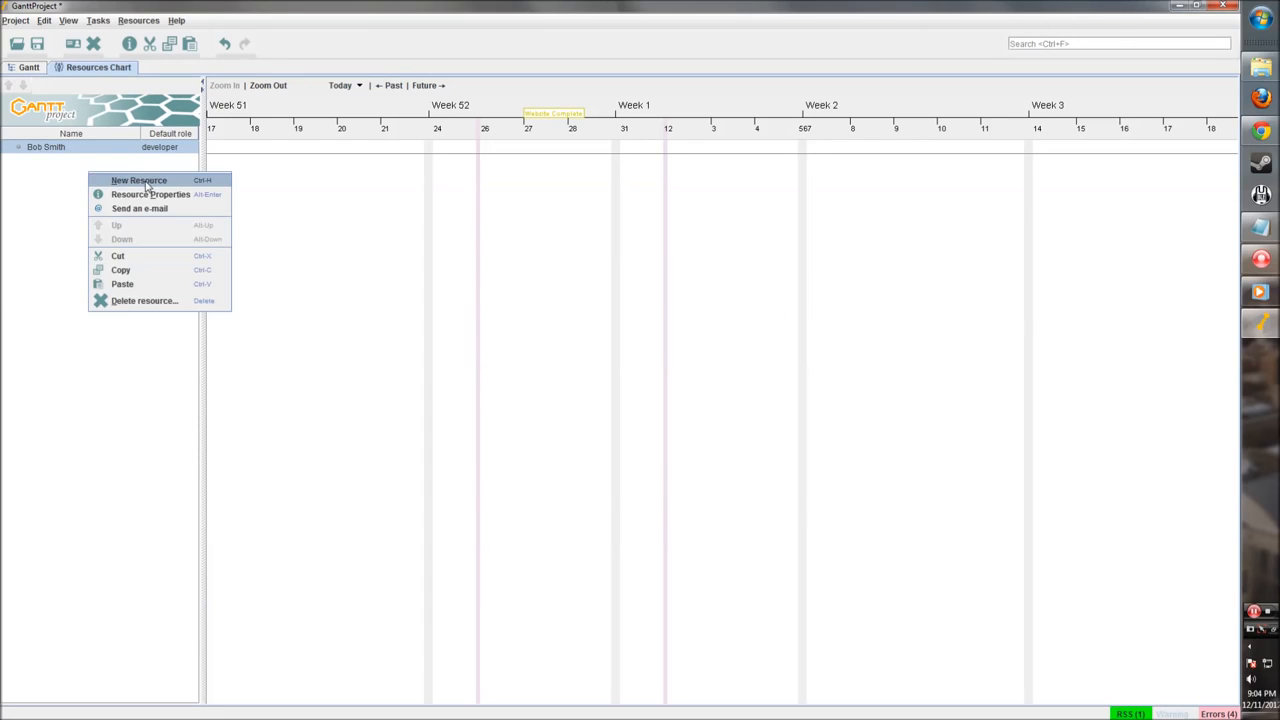
pyautogui.click(141, 181)
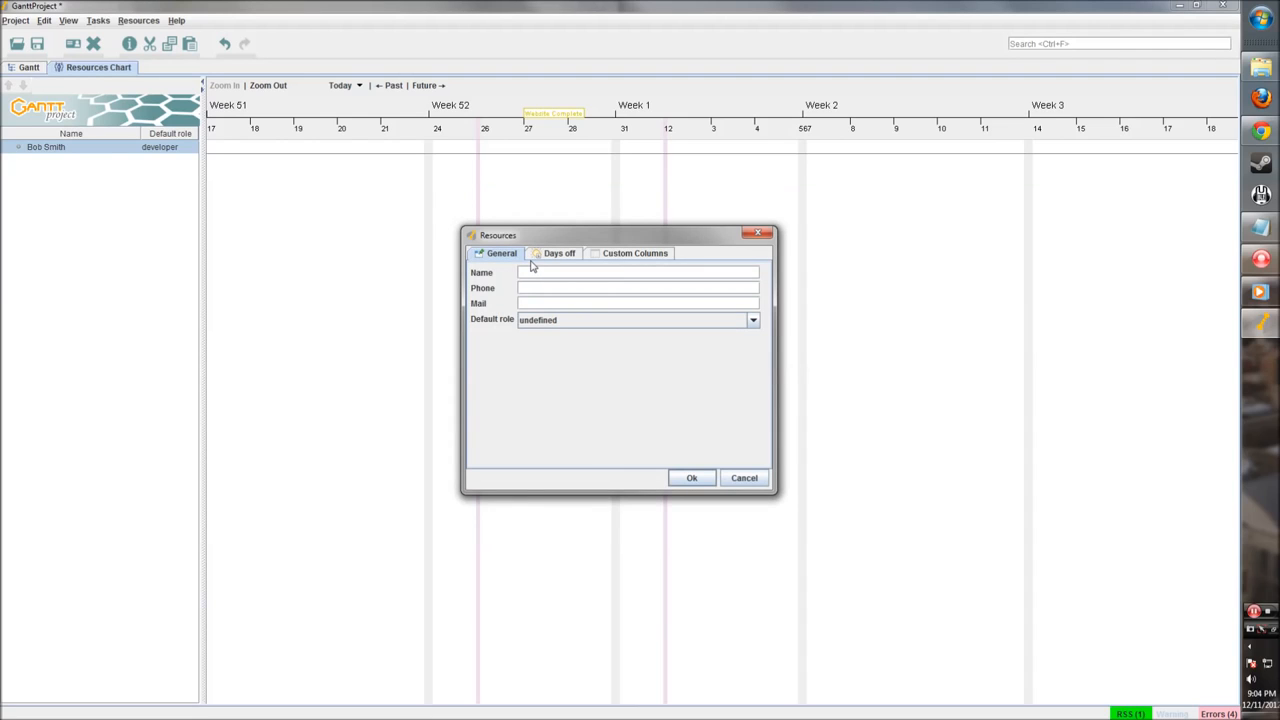
pyautogui.write('Bill Brown')
pyautogui.click(521, 322)
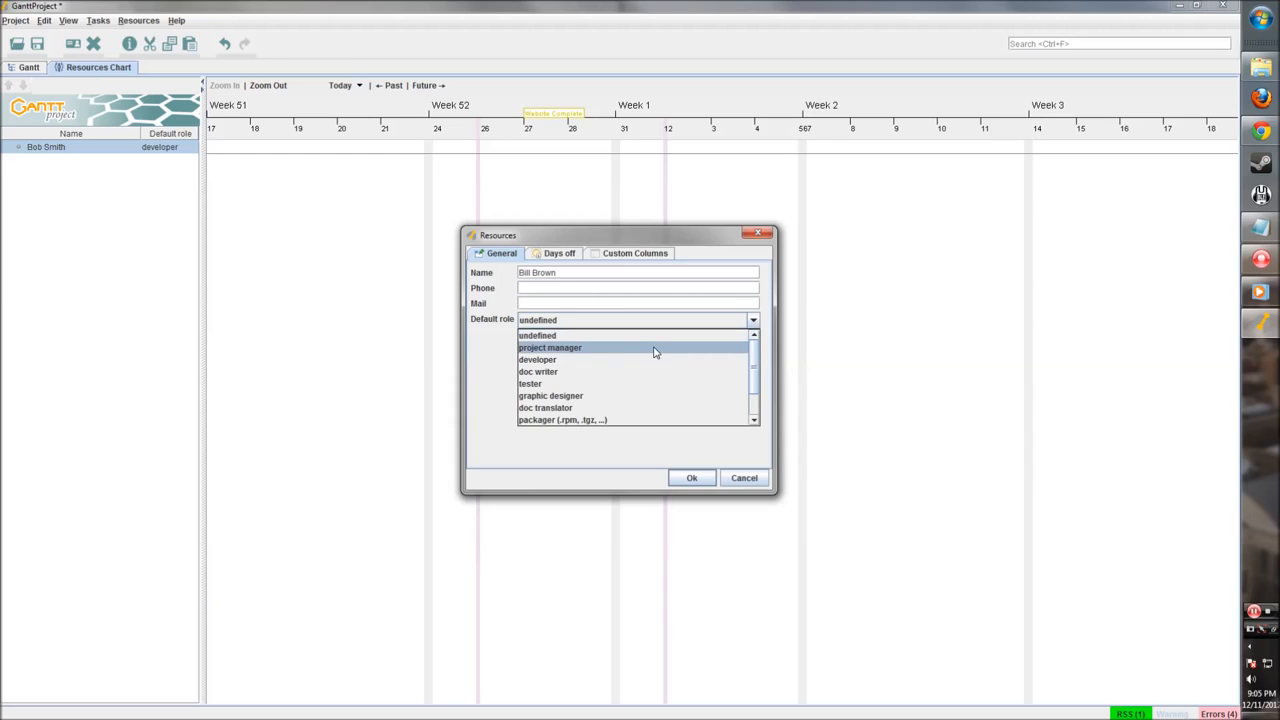
pyautogui.click(574, 347)
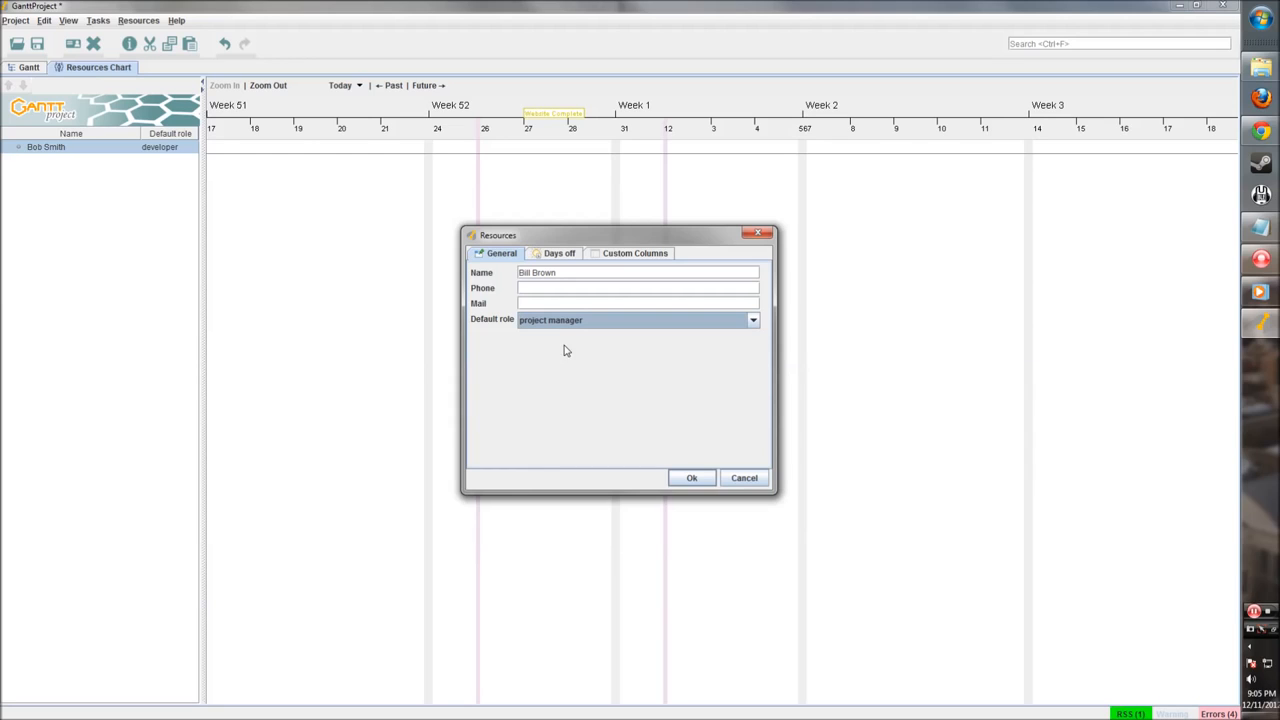
pyautogui.click(688, 478)
# - Add a third resource with the person's name and the default role web designer
pyautogui.rightClick(102, 217)
pyautogui.click(150, 223)
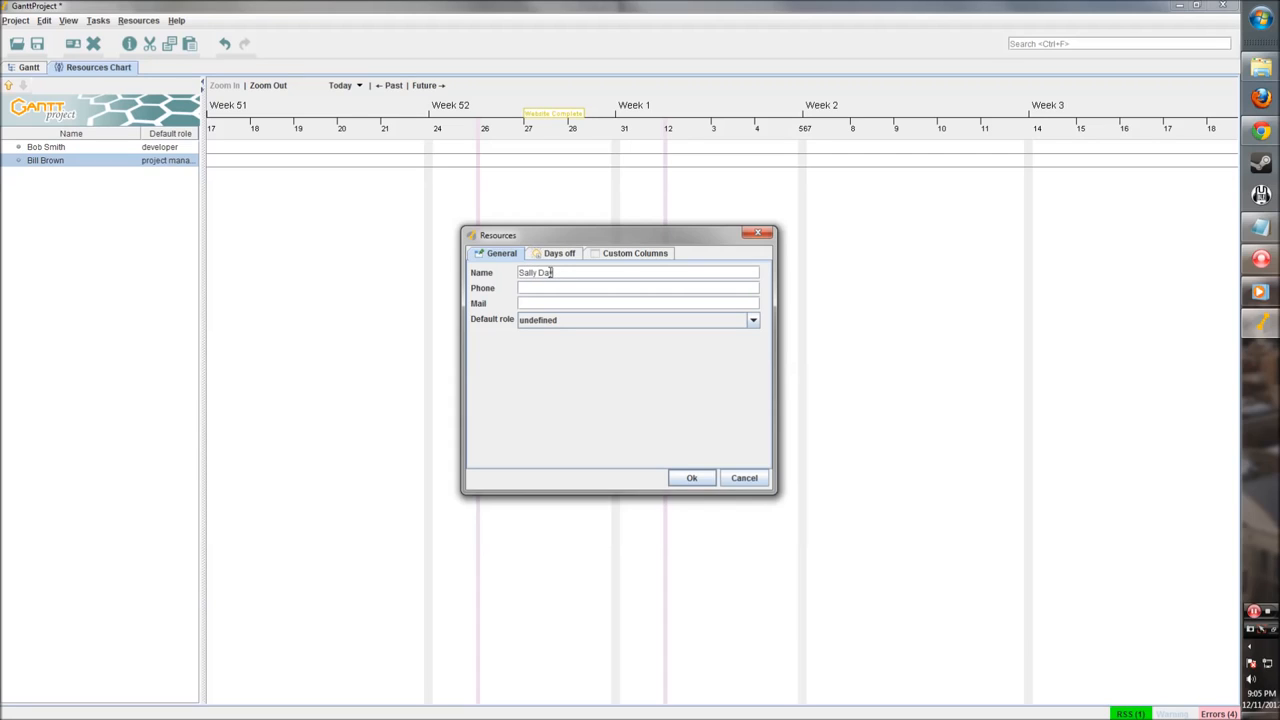
pyautogui.click(589, 327)
pyautogui.scroll(-1, 649, 397)
pyautogui.scroll(1, 611, 406)
pyautogui.scroll(-1, 611, 406)
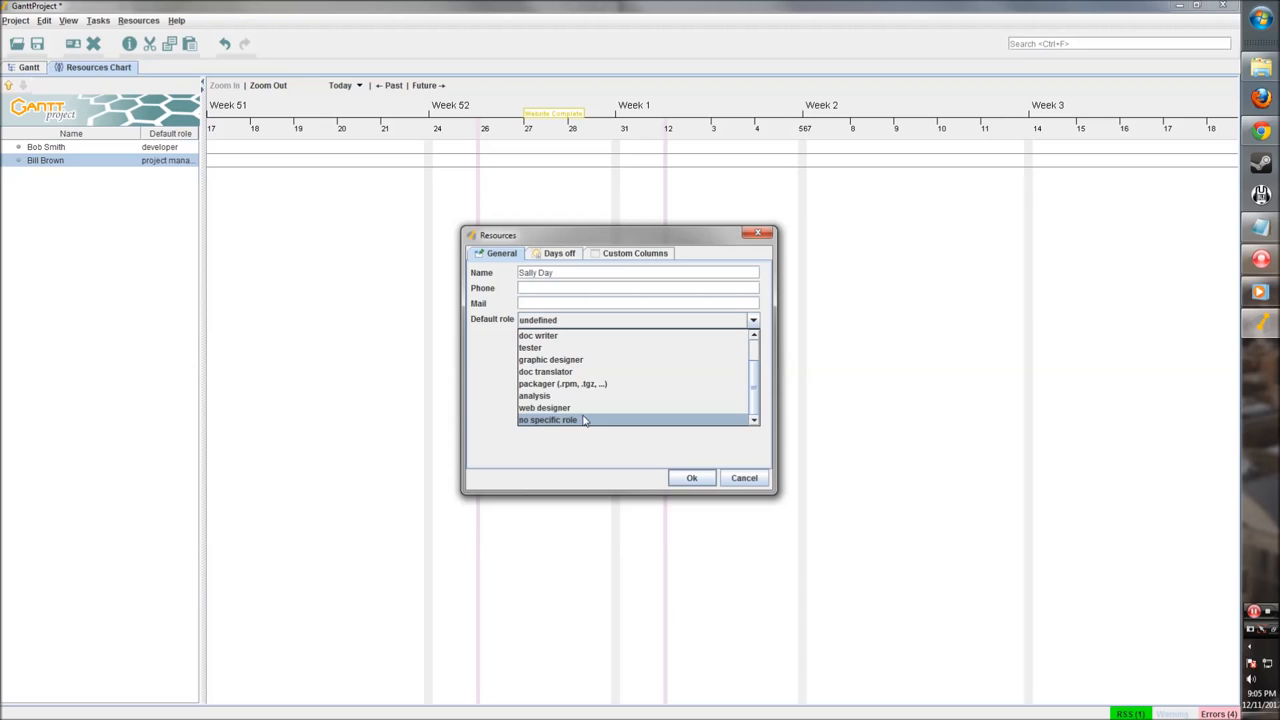
pyautogui.click(580, 407)
pyautogui.click(691, 479)
# - Review the developer, project manager and web designer entries in the resource list
pyautogui.click(102, 149)
pyautogui.click(102, 169)
pyautogui.click(103, 150)
pyautogui.click(102, 161)
pyautogui.click(102, 170)
pyautogui.click(105, 149)
pyautogui.click(100, 162)
pyautogui.click(98, 177)
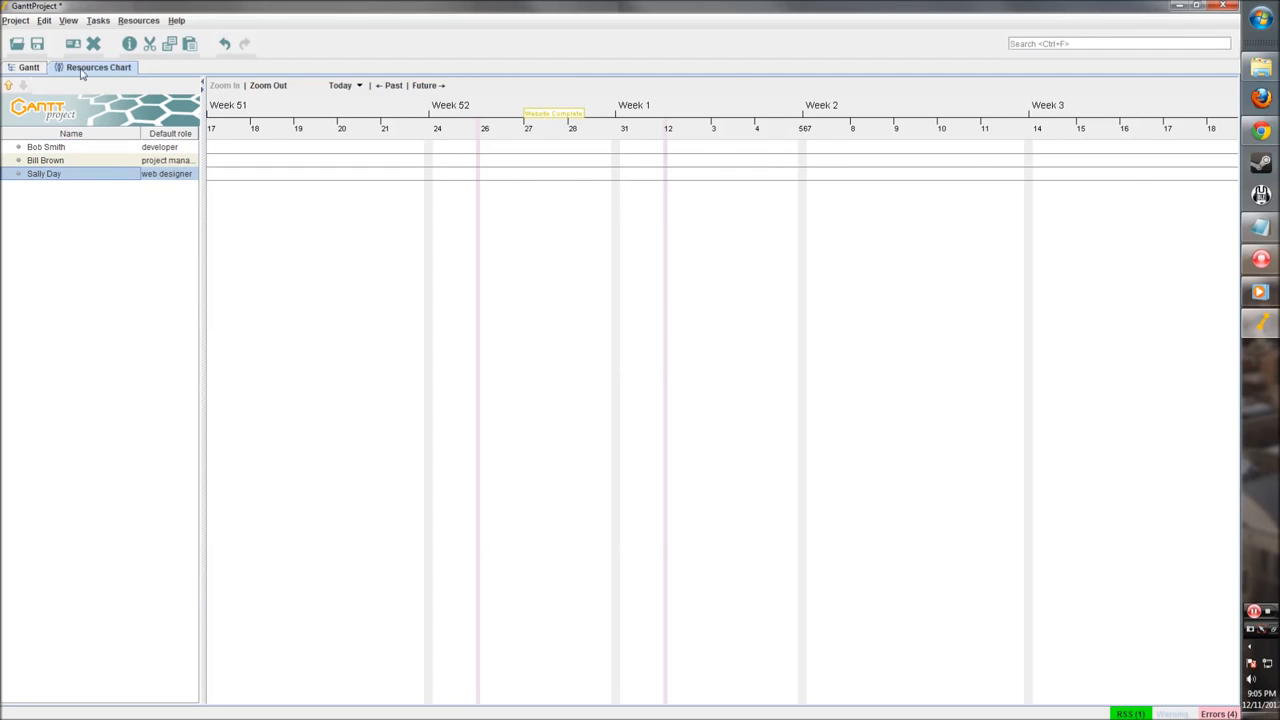
# - Assign the web designer resource to the Design the page task and save the task properties
pyautogui.click(38, 69)
pyautogui.click(465, 145)
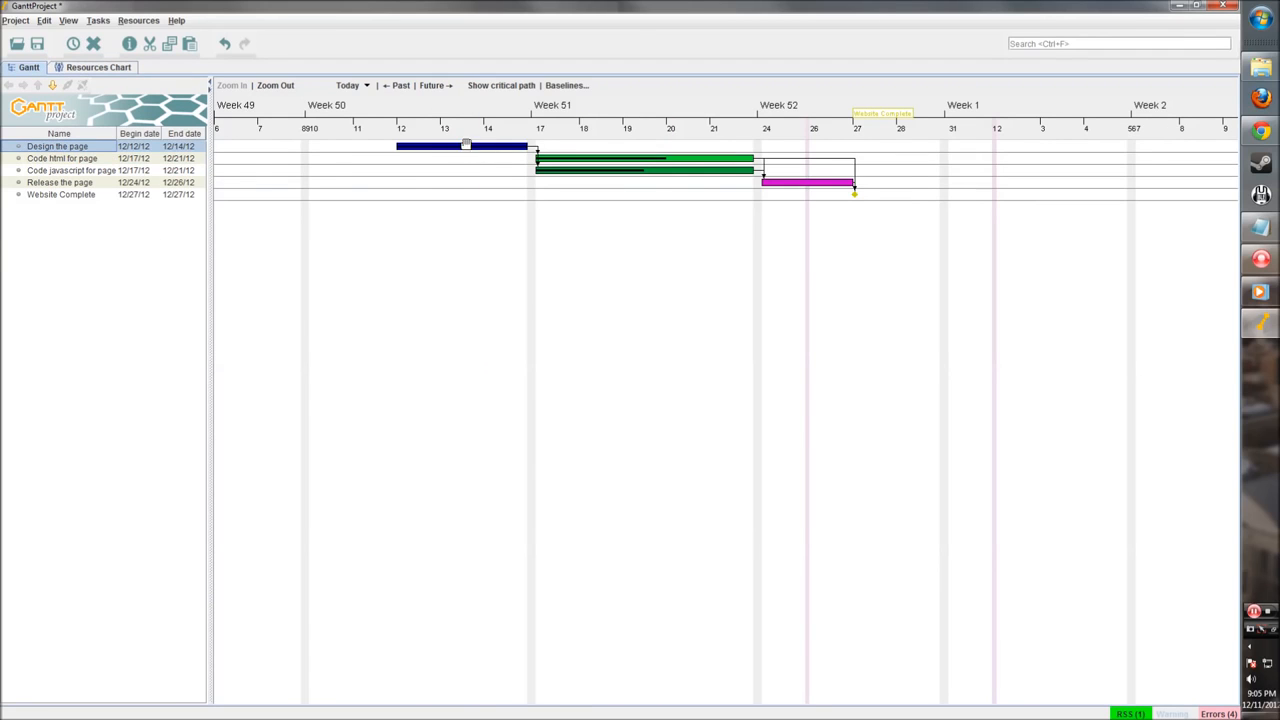
pyautogui.doubleClick(465, 145)
pyautogui.click(506, 216)
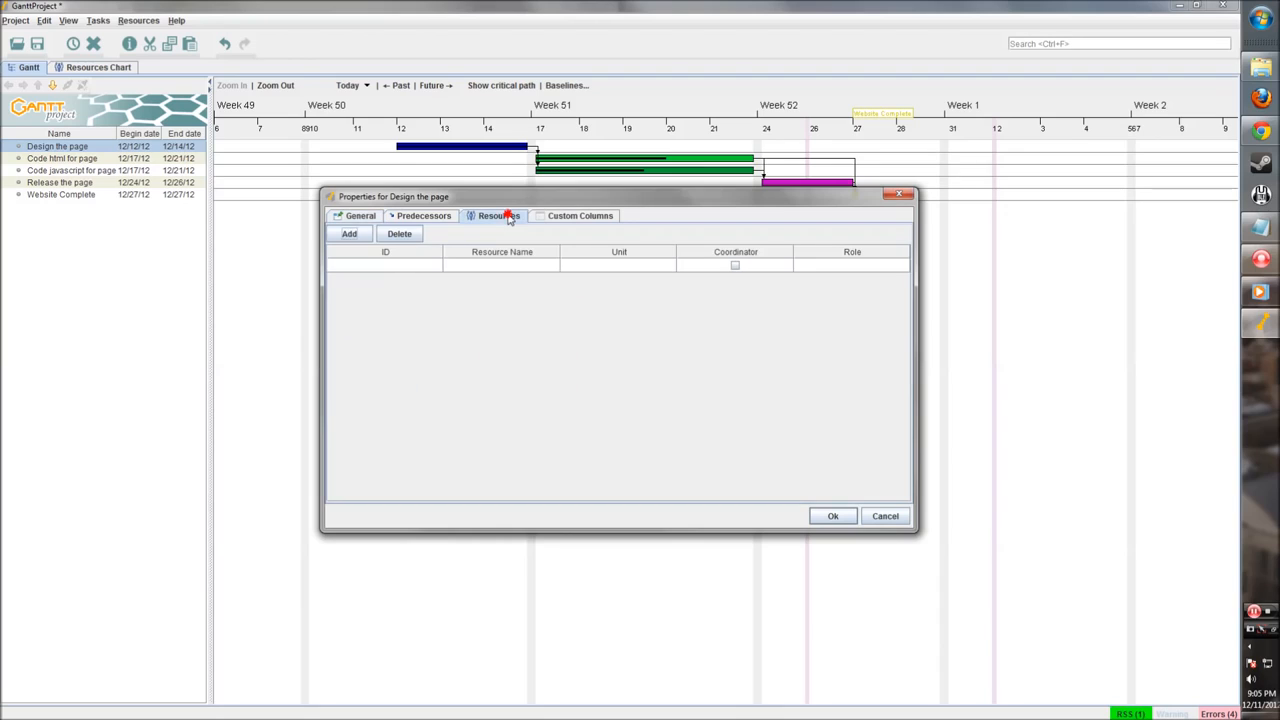
pyautogui.click(349, 234)
pyautogui.click(545, 266)
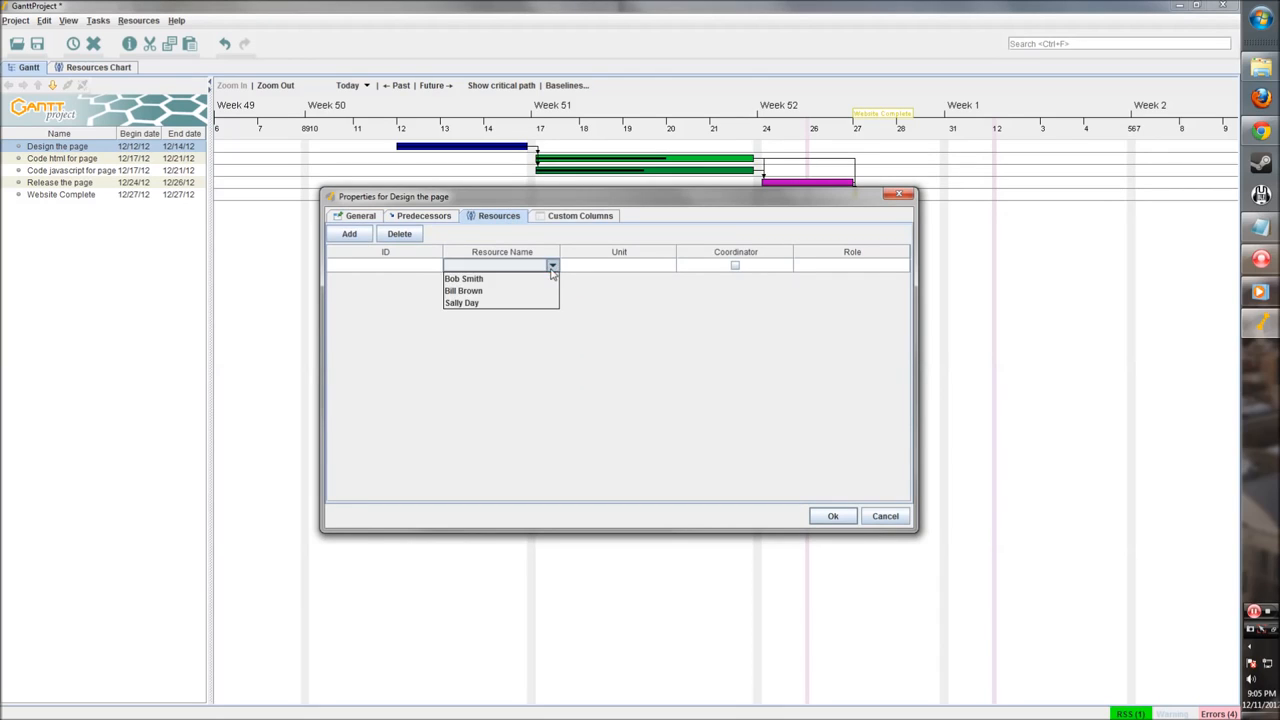
pyautogui.click(515, 303)
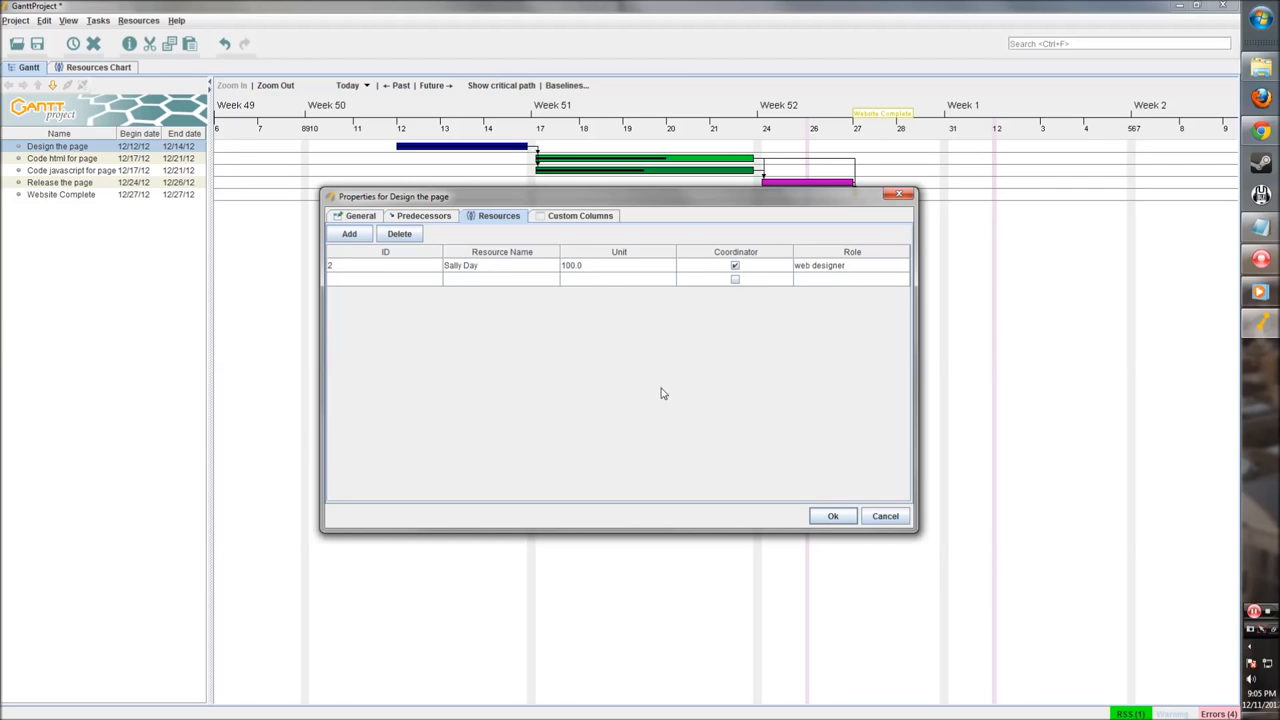
pyautogui.click(830, 515)
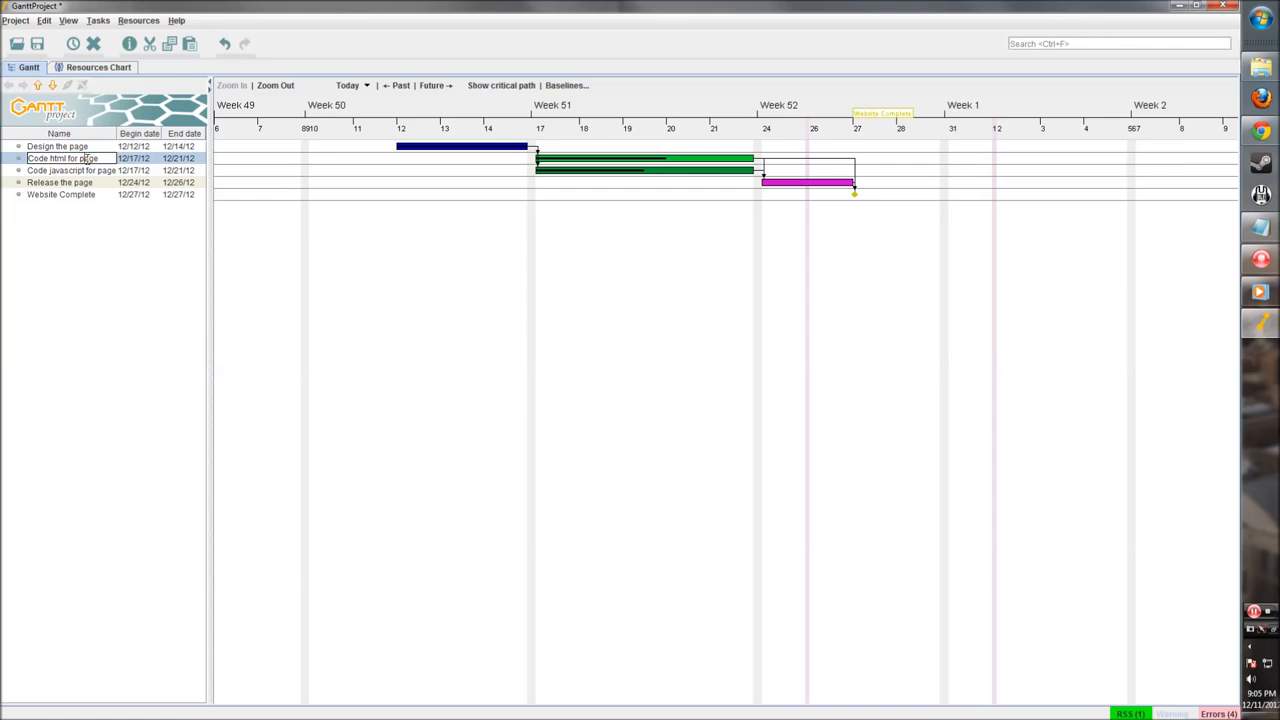
pyautogui.rightClick(96, 160)
pyautogui.click(54, 158)
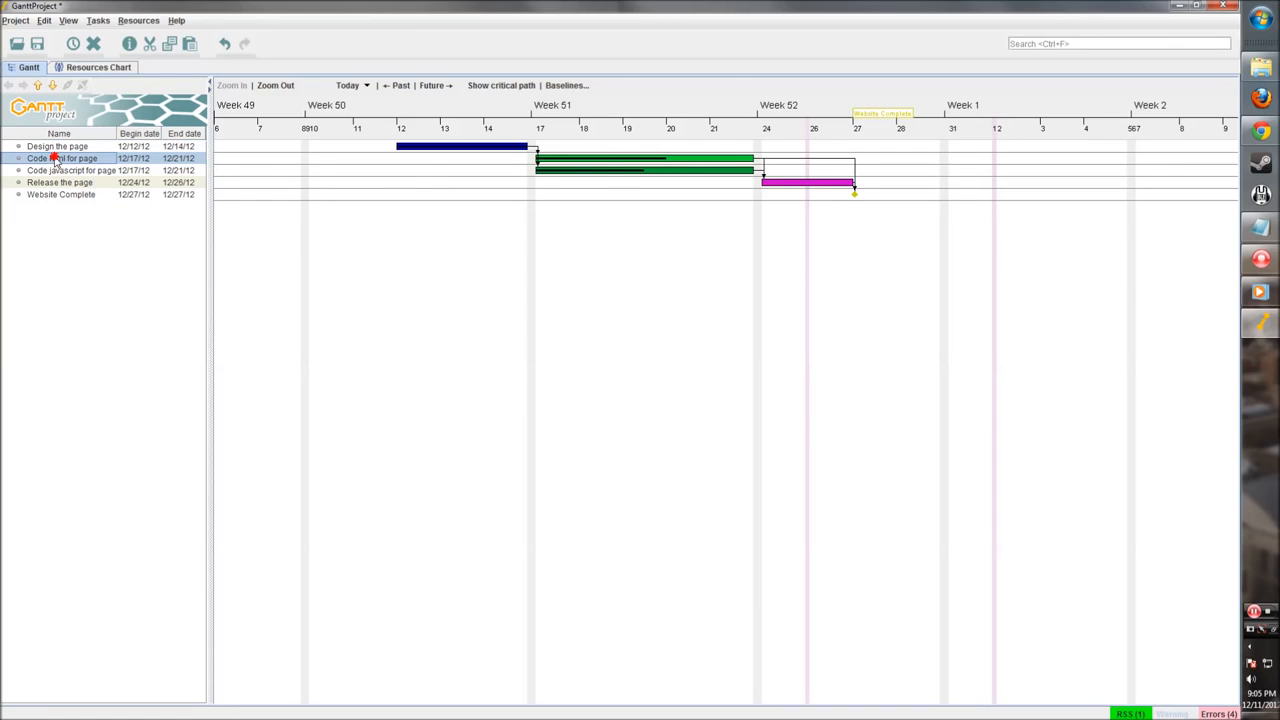
pyautogui.click(603, 154)
pyautogui.click(607, 158)
pyautogui.doubleClick(607, 164)
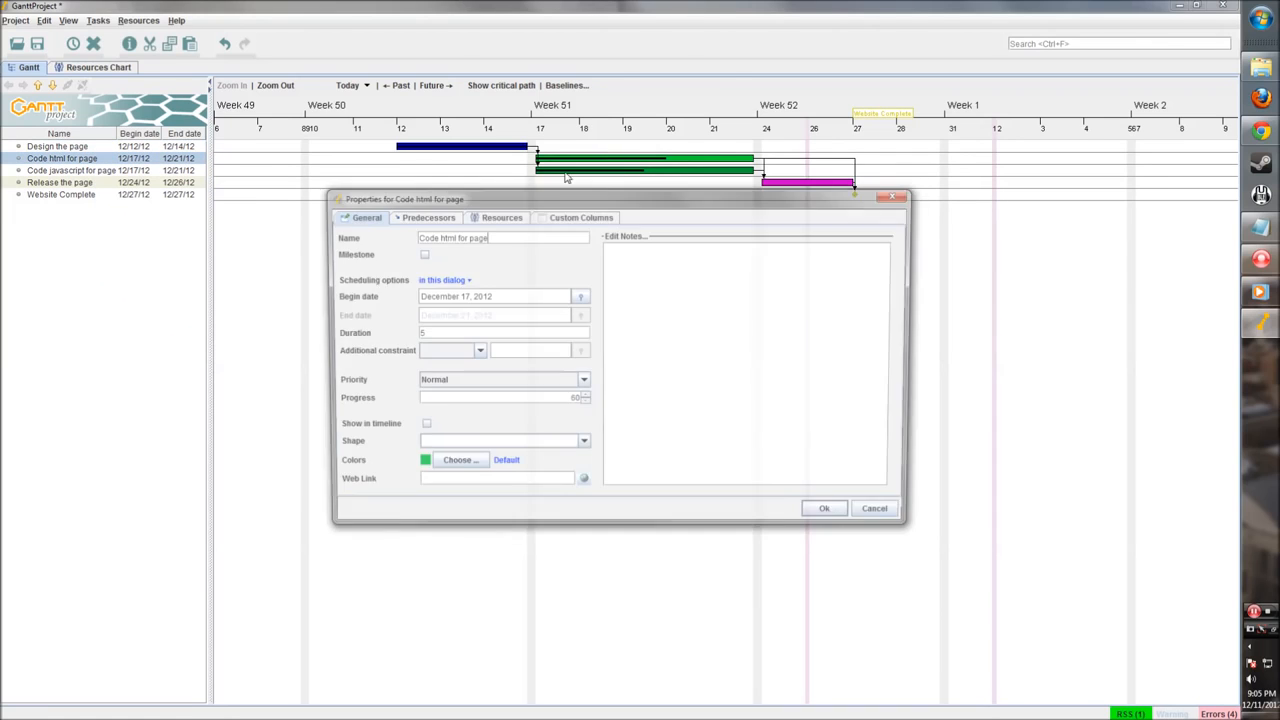
pyautogui.click(488, 217)
pyautogui.click(360, 236)
pyautogui.click(511, 266)
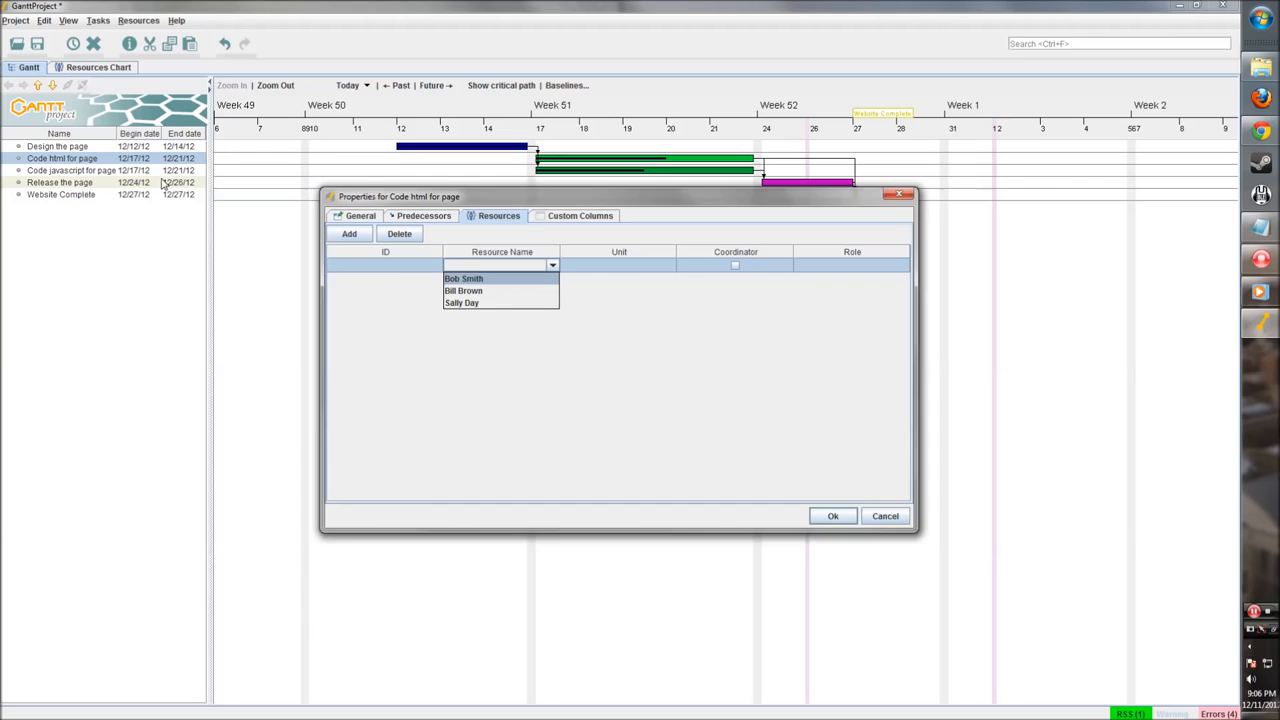
pyautogui.click(885, 516)
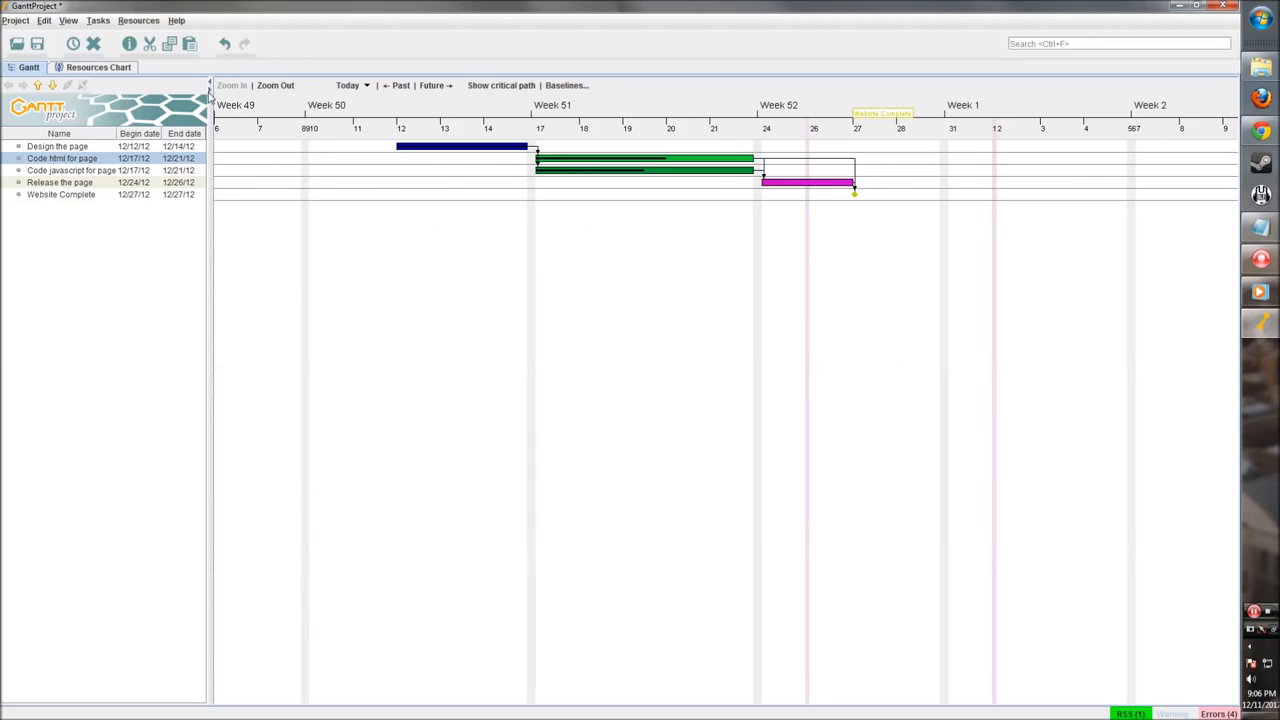
pyautogui.click(98, 67)
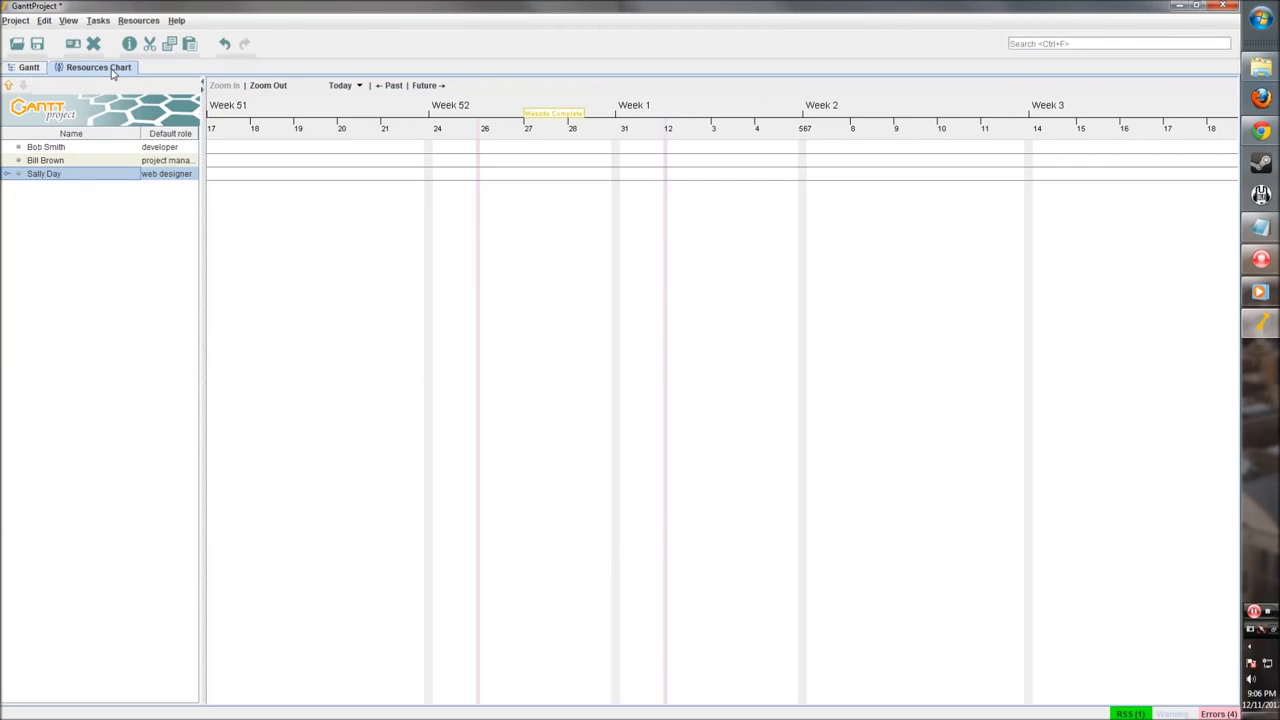
pyautogui.doubleClick(171, 149)
pyautogui.click(27, 68)
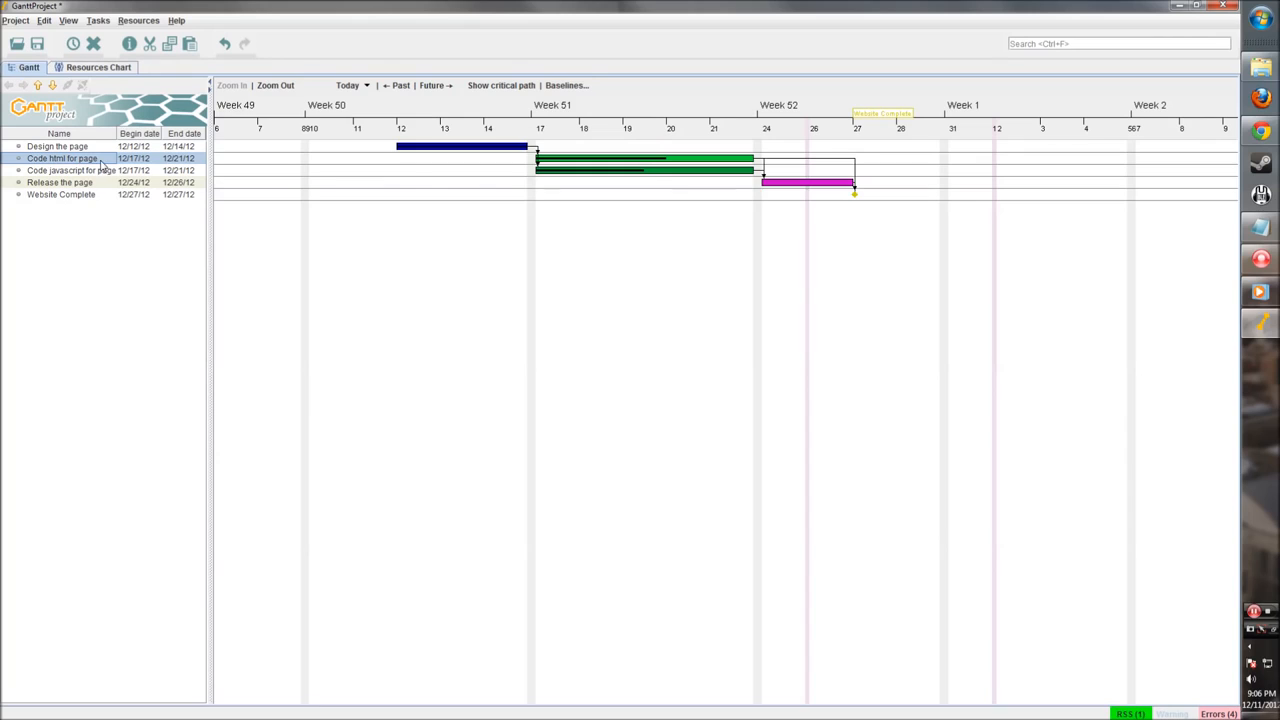
# - Add the developer resource to the Code html for page task
pyautogui.doubleClick(624, 160)
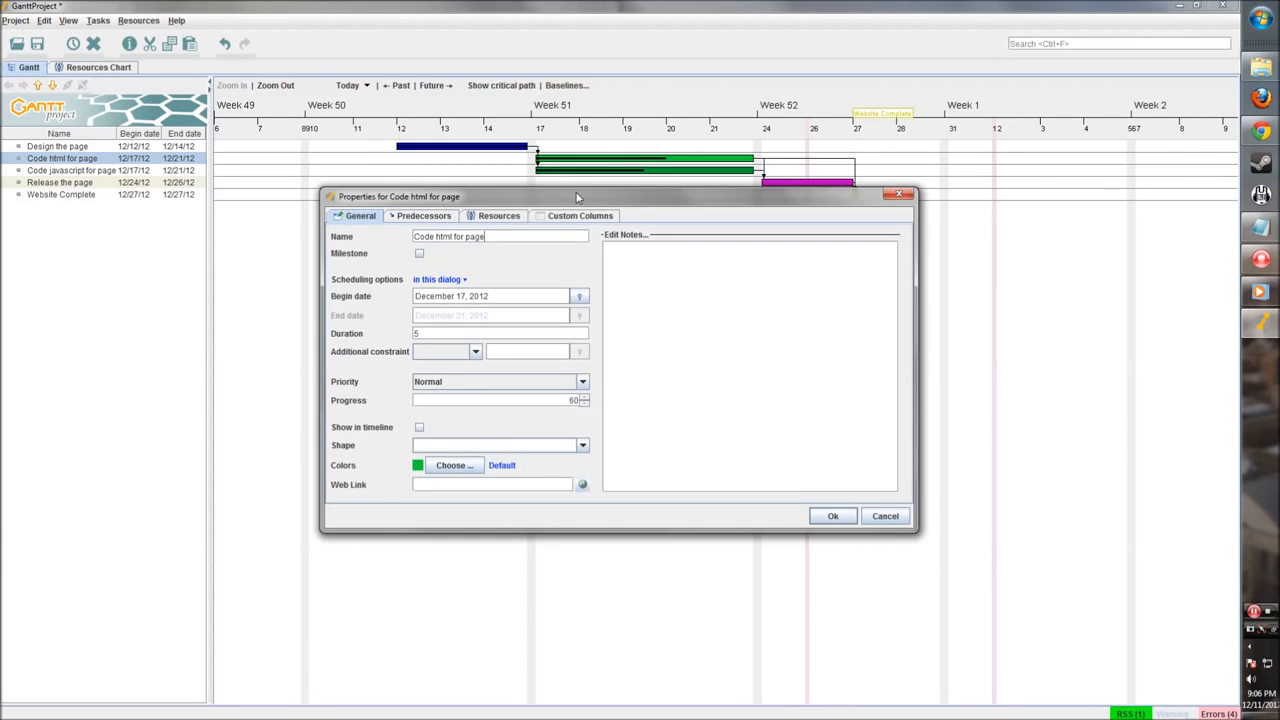
pyautogui.click(496, 218)
pyautogui.click(349, 236)
pyautogui.click(509, 265)
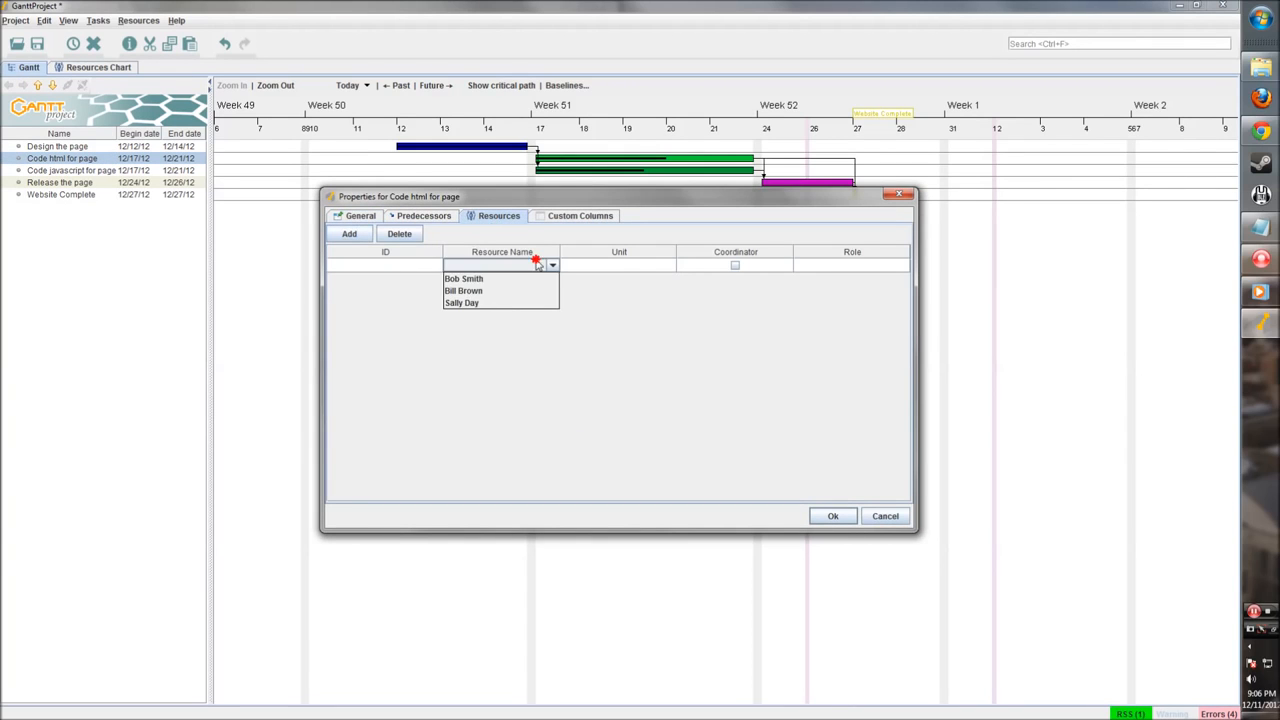
pyautogui.click(504, 281)
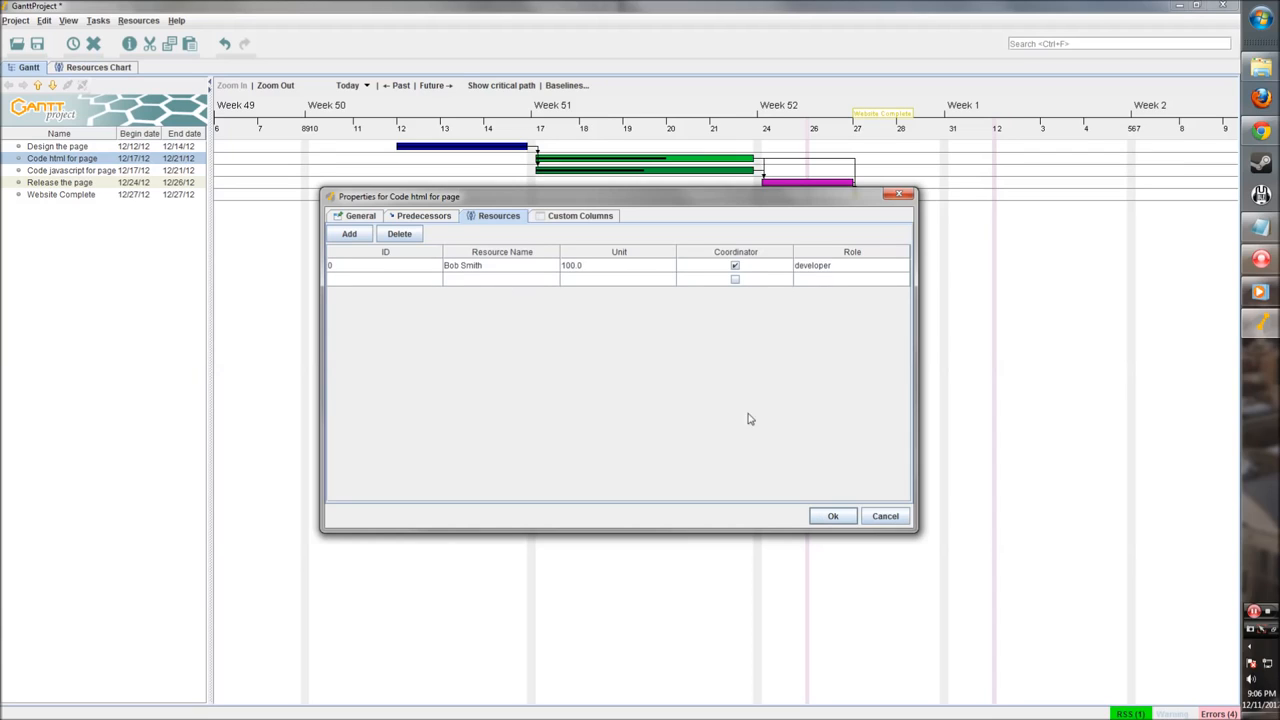
# - Set the developer's unit to 50 on the Code html for page task and save its properties
pyautogui.click(622, 268)
pyautogui.doubleClick(588, 265)
pyautogui.moveTo(588, 265); pyautogui.dragTo(542, 268)
pyautogui.write('50')
pyautogui.click(574, 333)
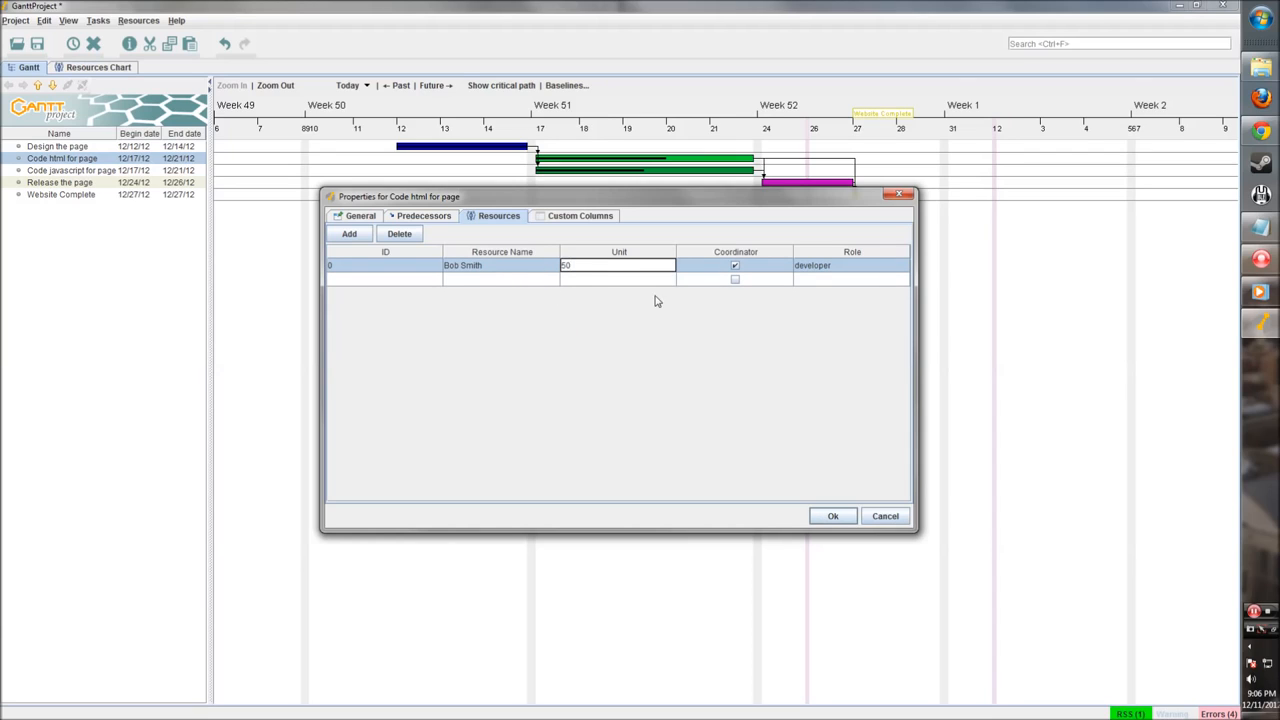
pyautogui.click(655, 281)
pyautogui.click(831, 515)
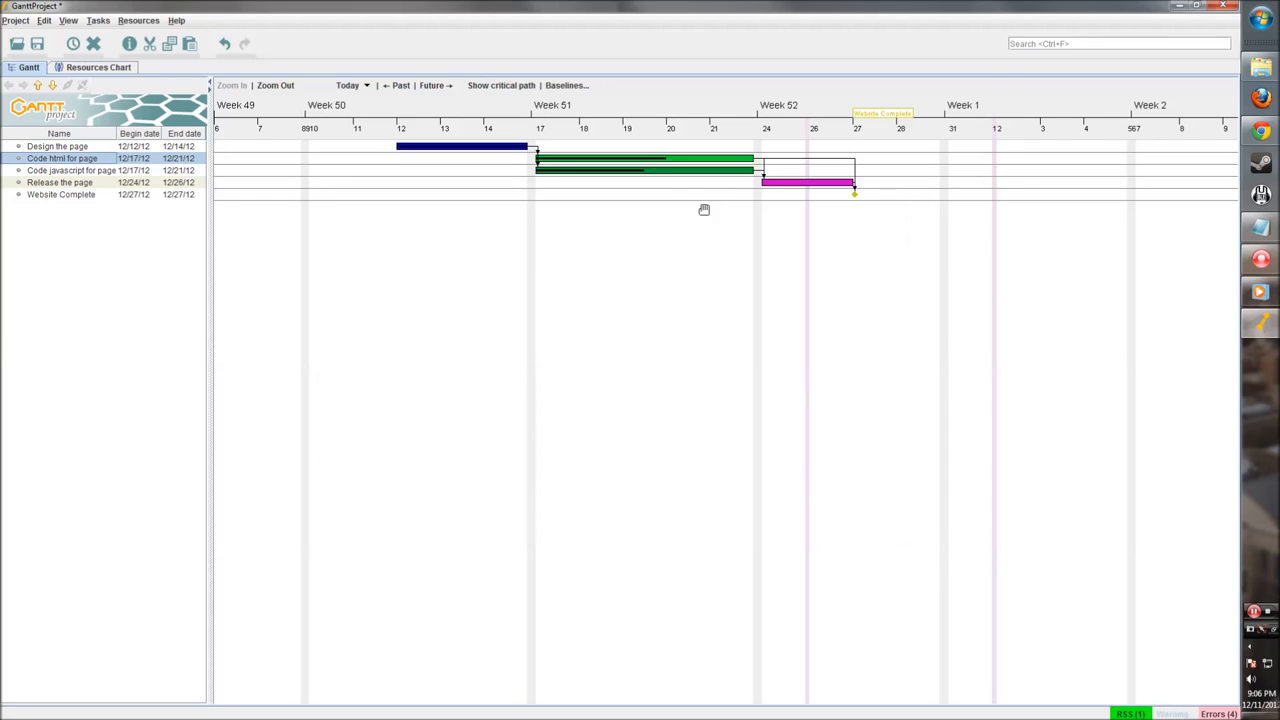
# - Add the developer resource to the Code javascript for page task
pyautogui.doubleClick(614, 171)
pyautogui.click(486, 216)
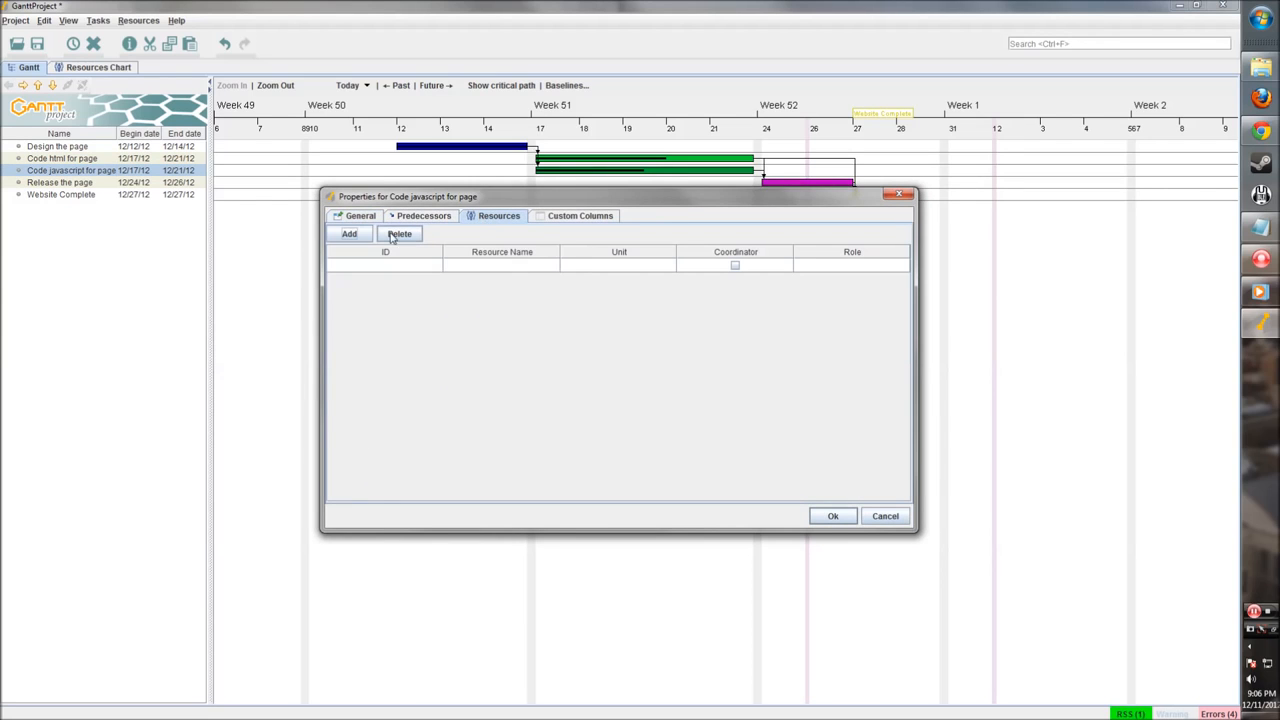
pyautogui.click(349, 233)
pyautogui.click(535, 266)
pyautogui.click(500, 278)
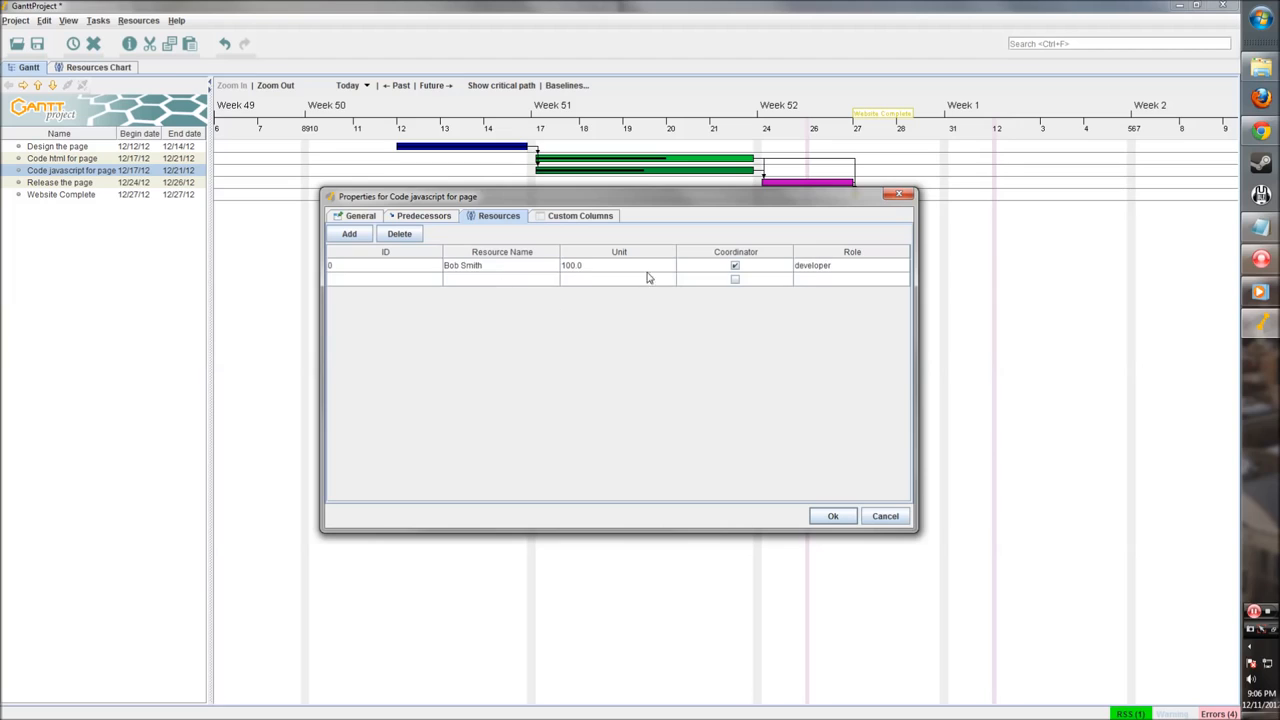
# - Set the developer's unit to 50 on the Code javascript for page task and save its properties
pyautogui.doubleClick(643, 266)
pyautogui.moveTo(601, 263); pyautogui.dragTo(521, 265)
pyautogui.write('50')
pyautogui.press('Return')
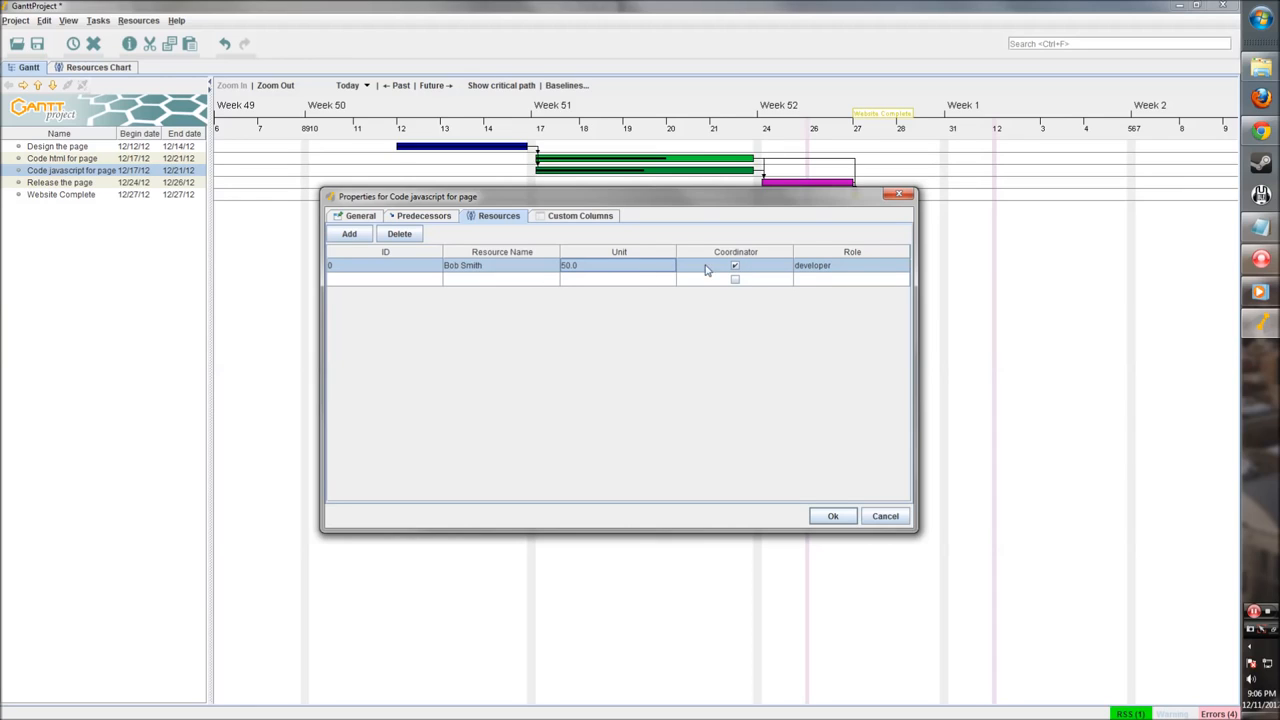
pyautogui.click(832, 515)
# - Assign the project manager resource to the Release the page task and save the task properties
pyautogui.click(789, 183)
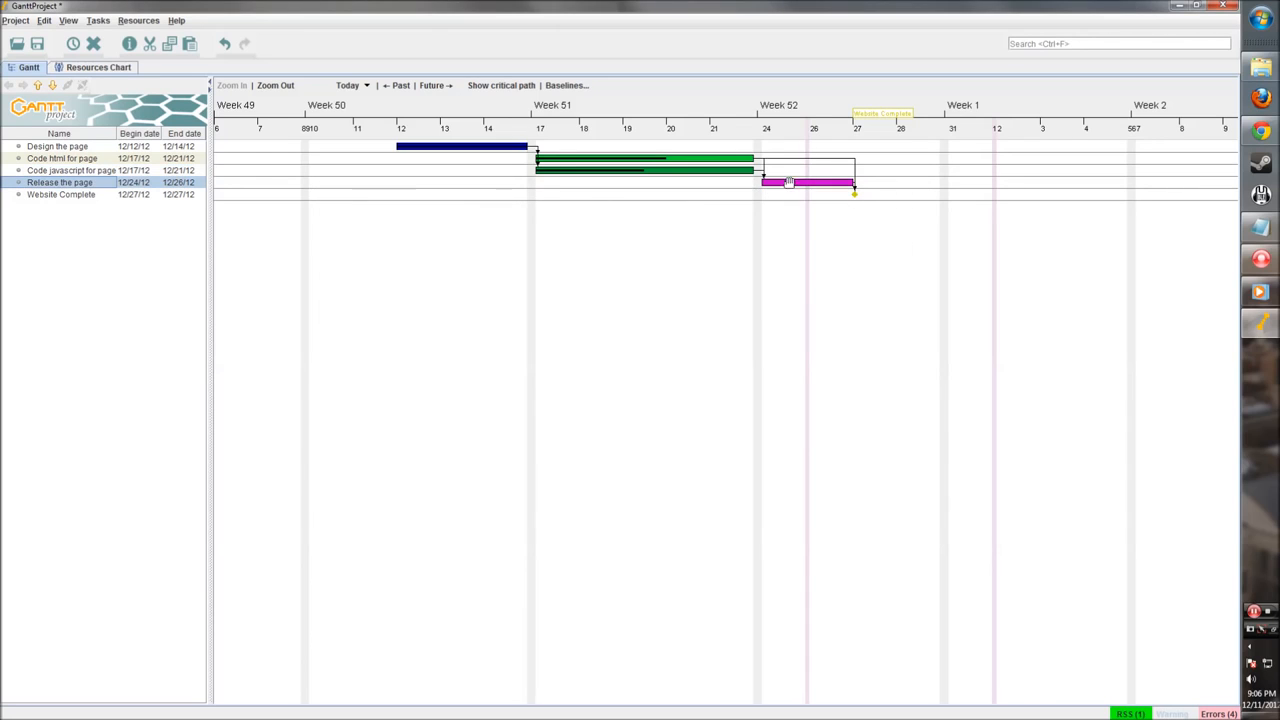
pyautogui.doubleClick(789, 183)
pyautogui.click(497, 216)
pyautogui.click(349, 233)
pyautogui.click(524, 266)
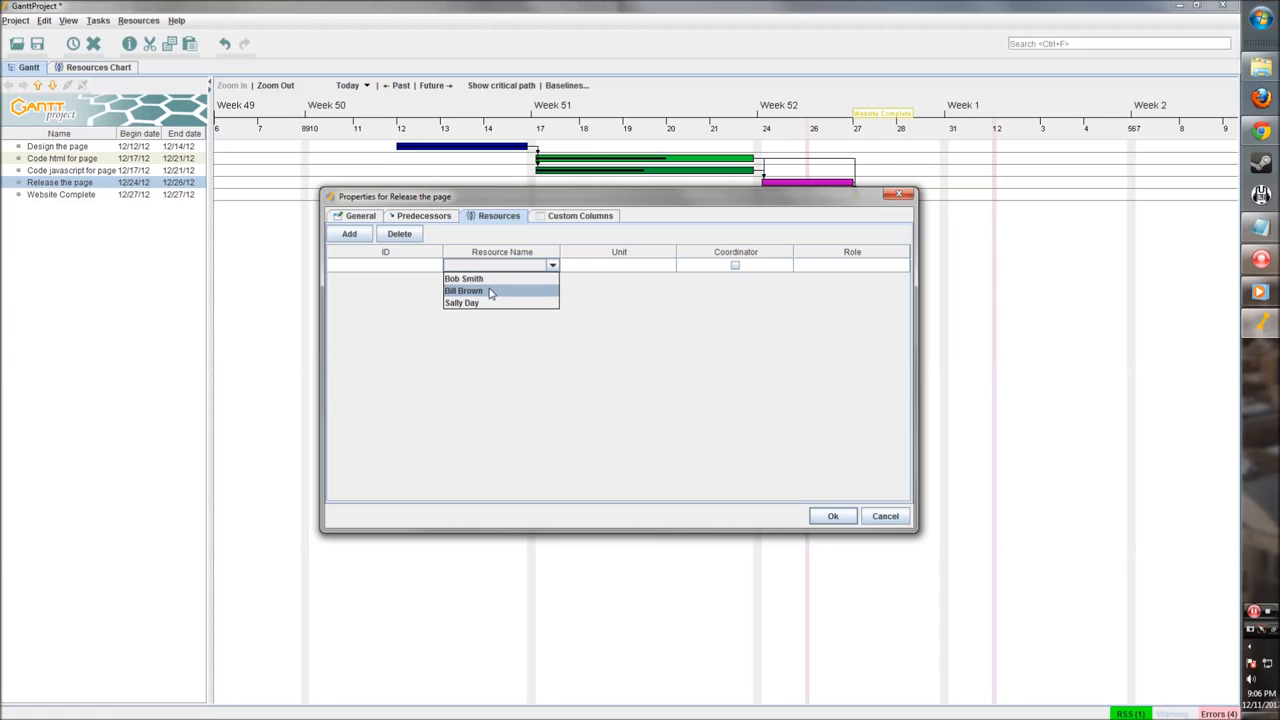
pyautogui.click(490, 291)
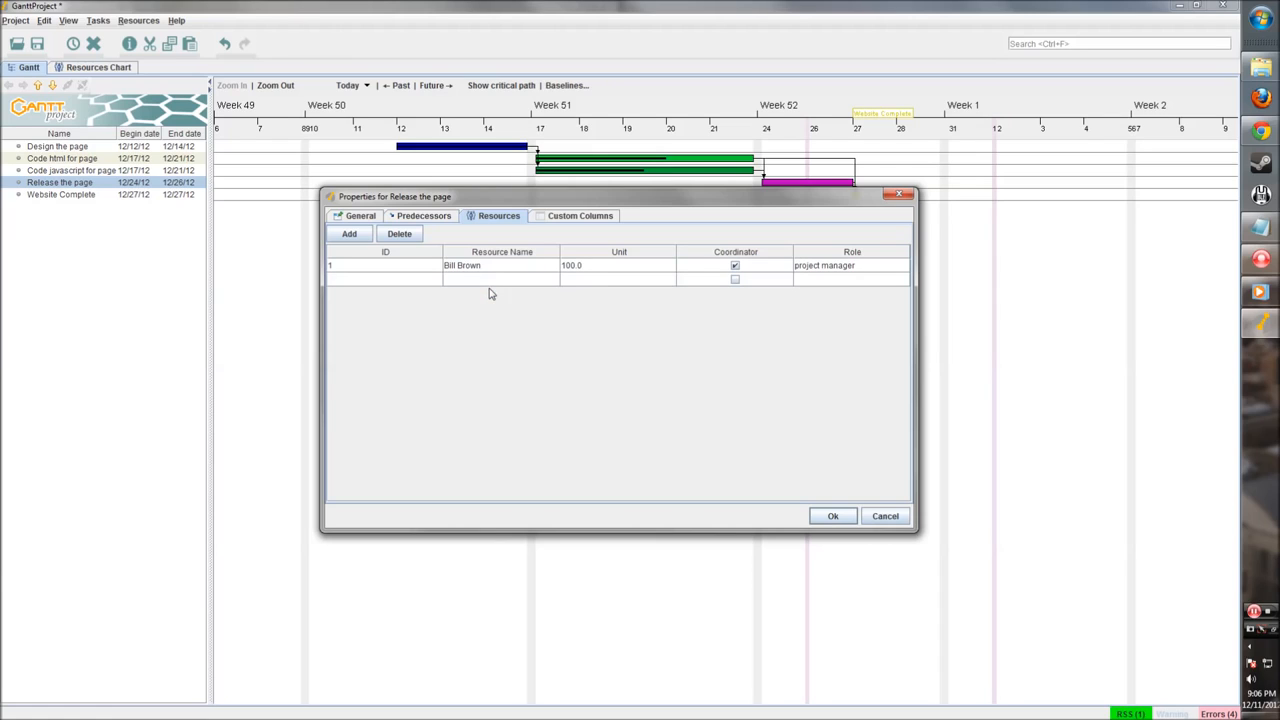
pyautogui.click(830, 515)
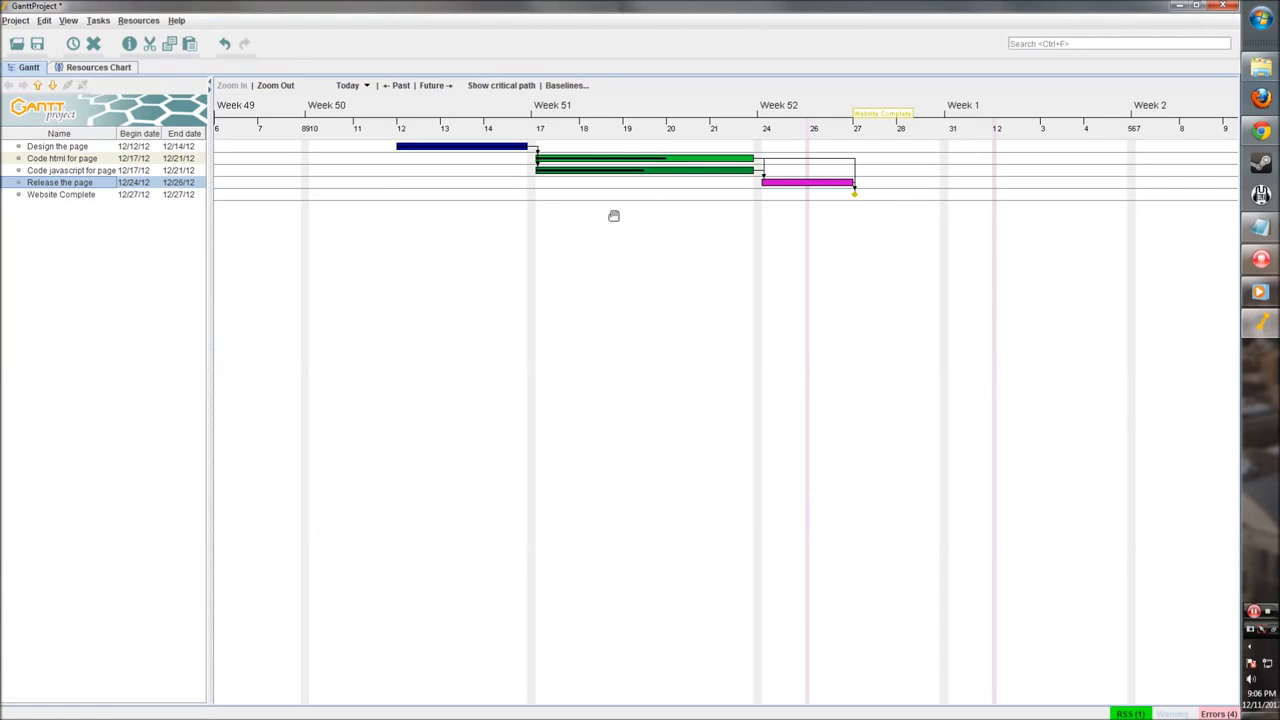
# - Examine the three resources' scheduled assignments in the resource chart, from week 50 through week 52
pyautogui.moveTo(208, 222); pyautogui.dragTo(229, 221)
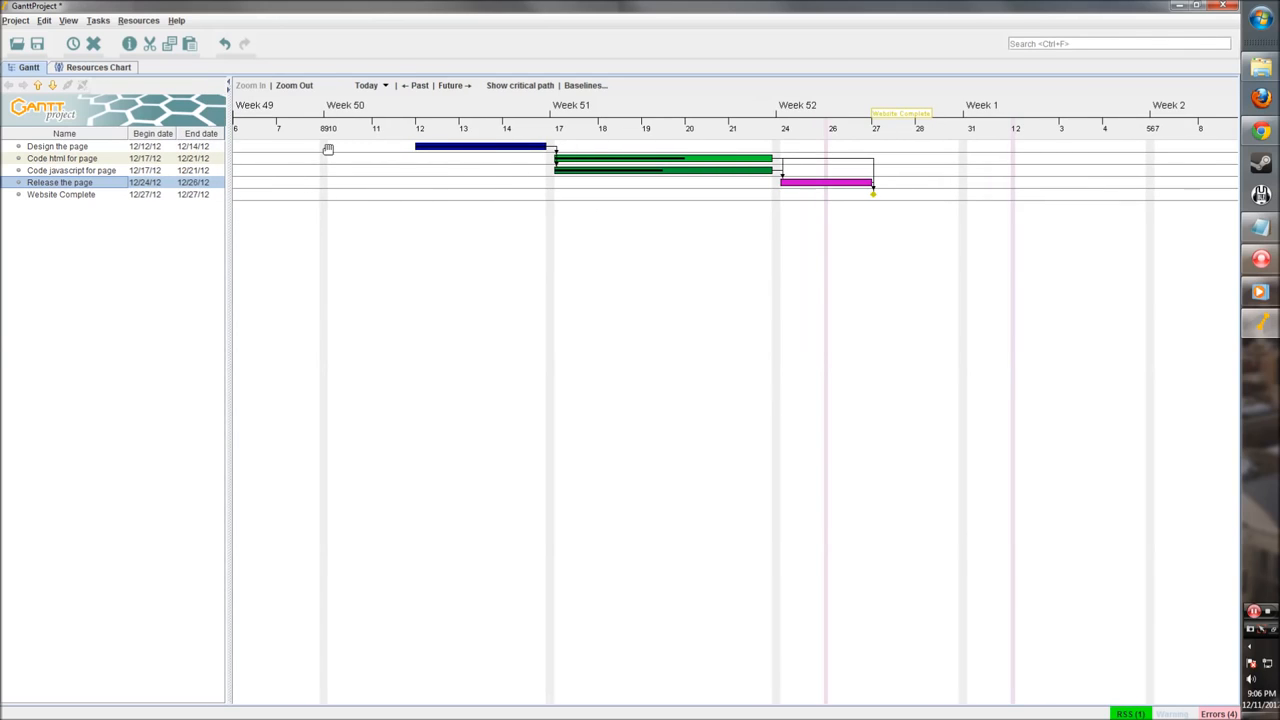
pyautogui.click(100, 67)
pyautogui.moveTo(396, 249); pyautogui.dragTo(670, 274)
pyautogui.moveTo(451, 260); pyautogui.dragTo(495, 261)
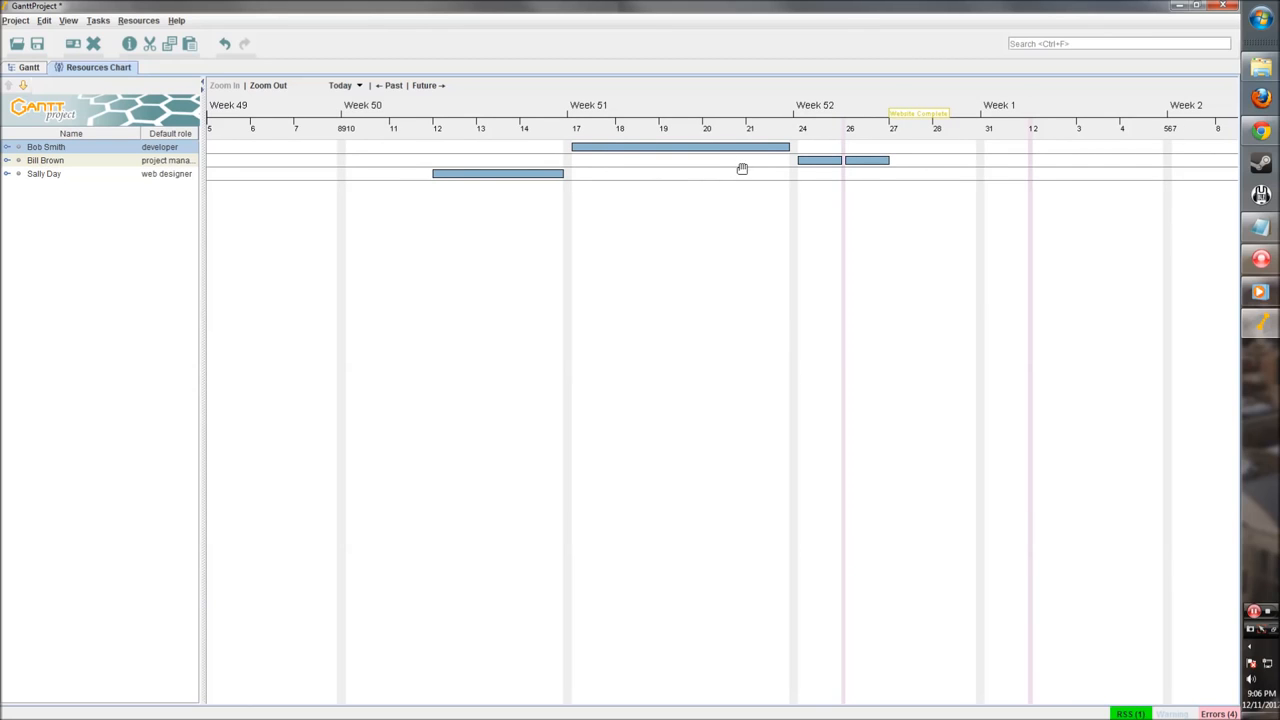
pyautogui.moveTo(430, 253); pyautogui.dragTo(430, 253)
# - Review the resource chart's color options for resources, overload, underload and days off, and accept them as they are
pyautogui.click(596, 145)
pyautogui.rightClick(595, 148)
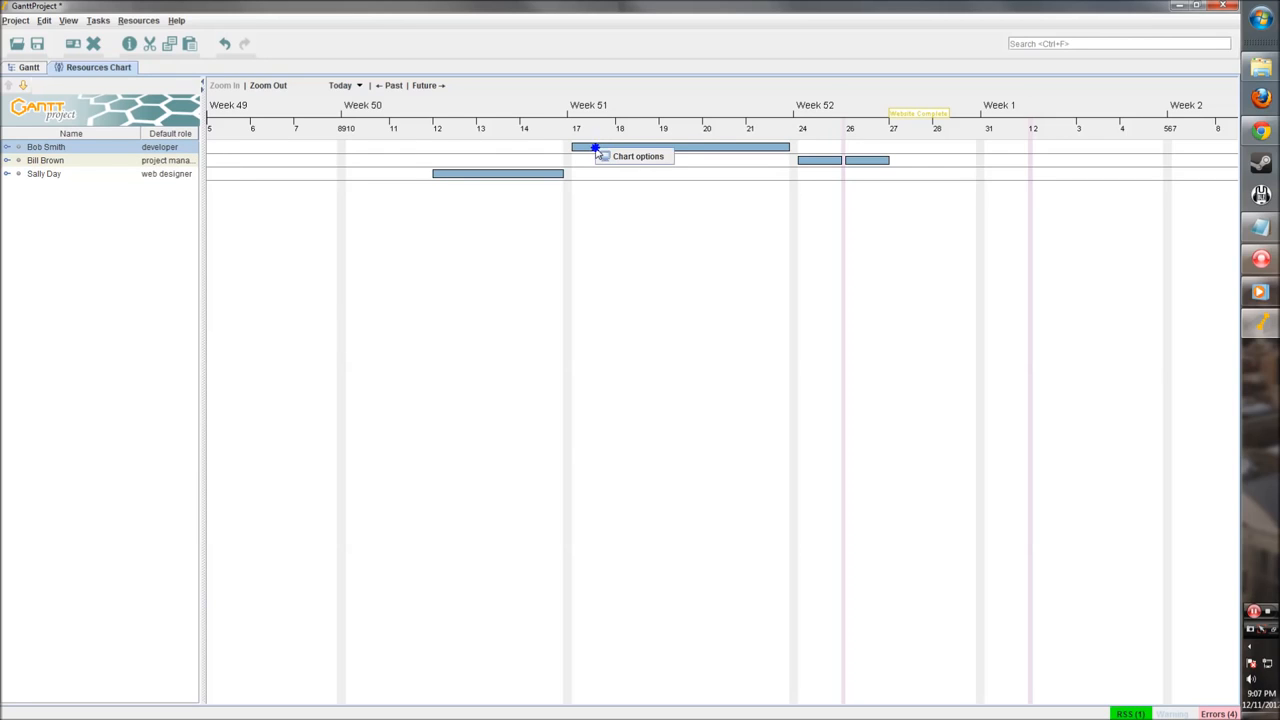
pyautogui.click(600, 156)
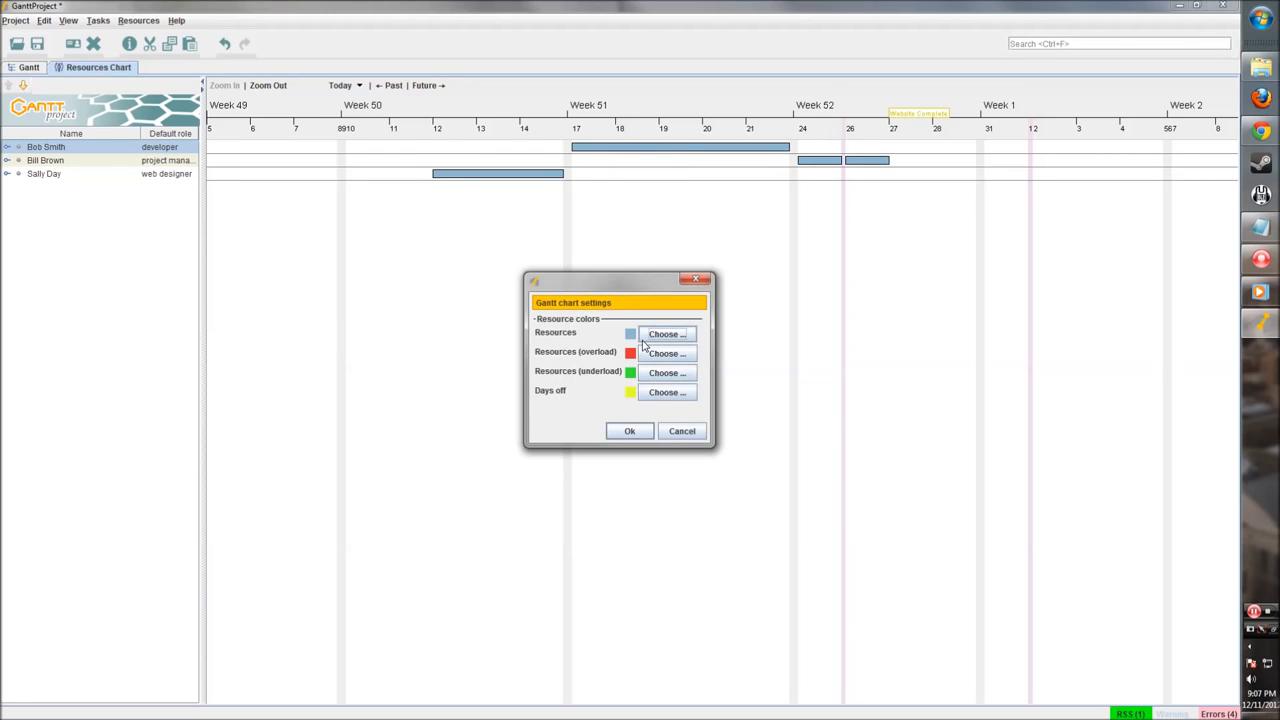
pyautogui.moveTo(598, 280); pyautogui.dragTo(582, 250)
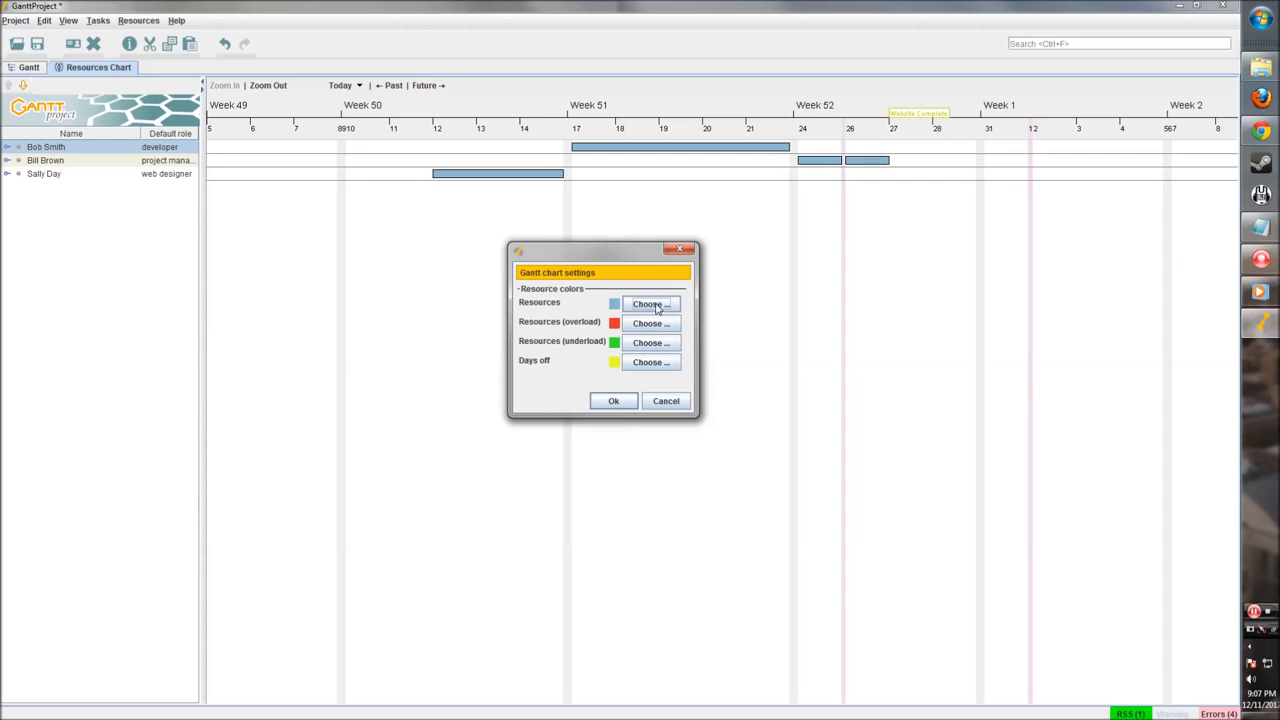
pyautogui.click(621, 405)
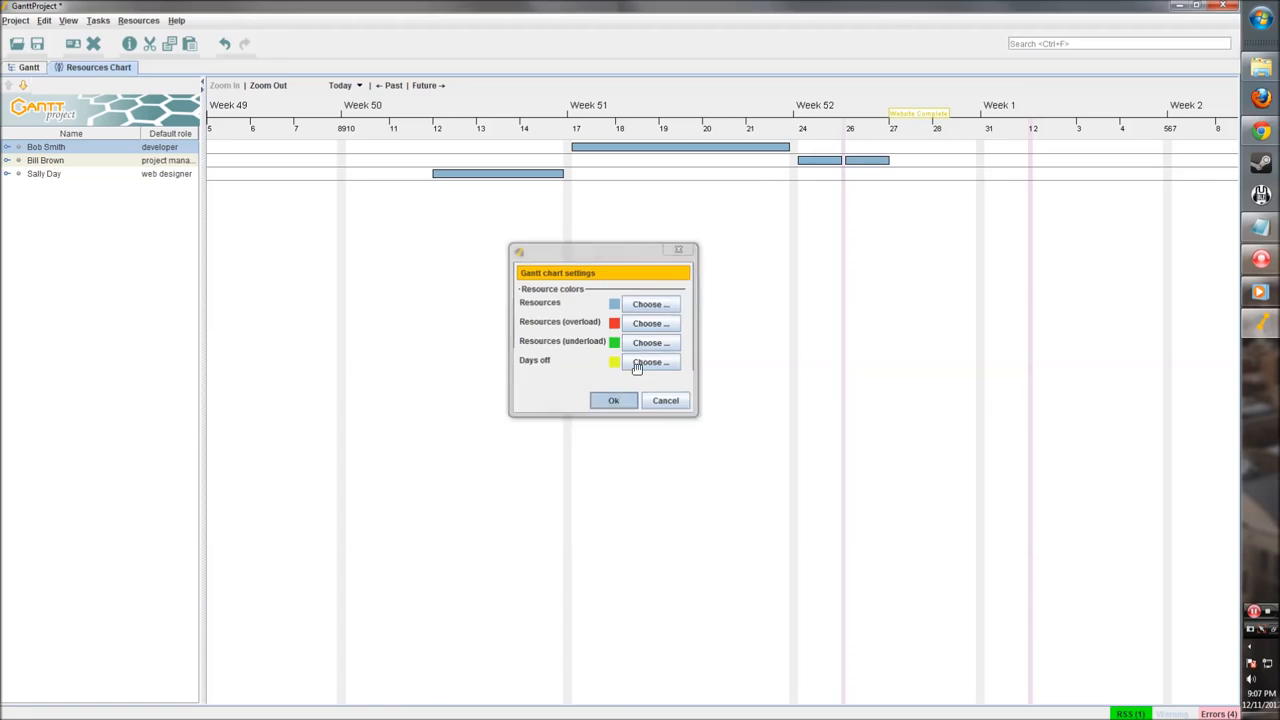
pyautogui.click(64, 162)
pyautogui.click(66, 175)
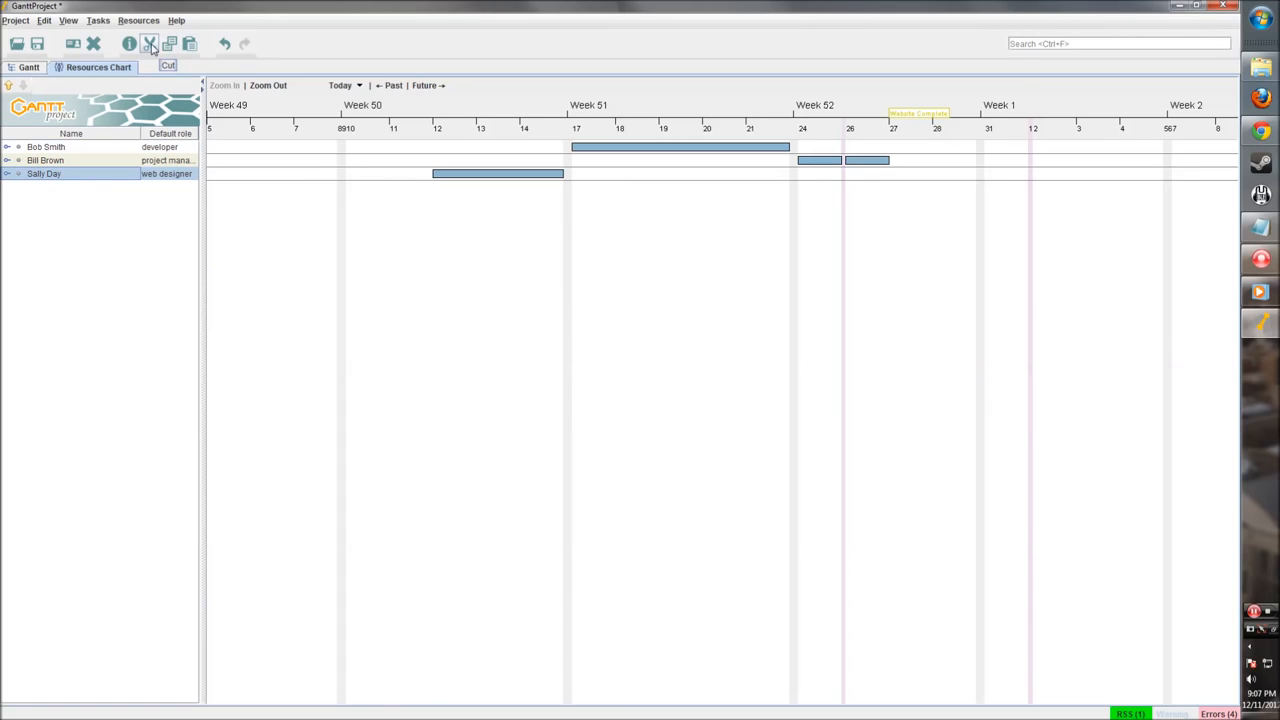
# - Return to the Gantt chart and save the project as tutorial_project in the tutorial folder on drive D, as a GanttProject file
pyautogui.click(29, 67)
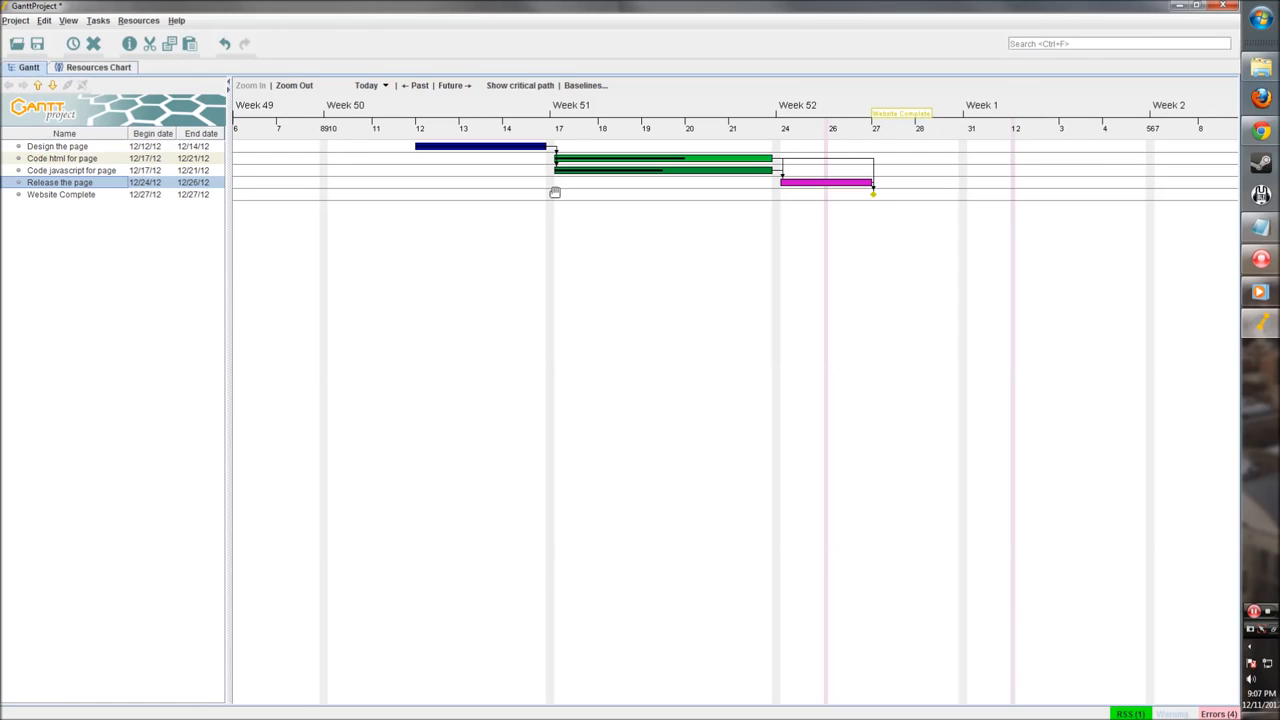
pyautogui.moveTo(772, 352); pyautogui.dragTo(732, 356)
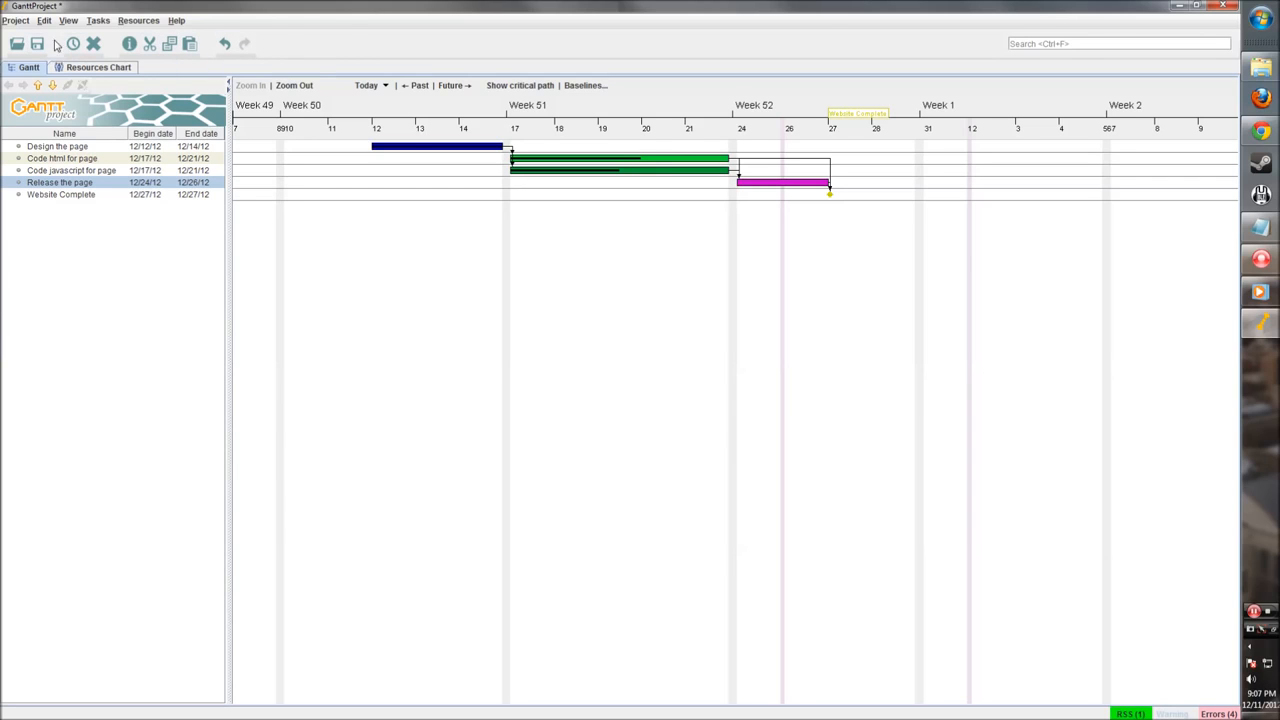
pyautogui.click(15, 20)
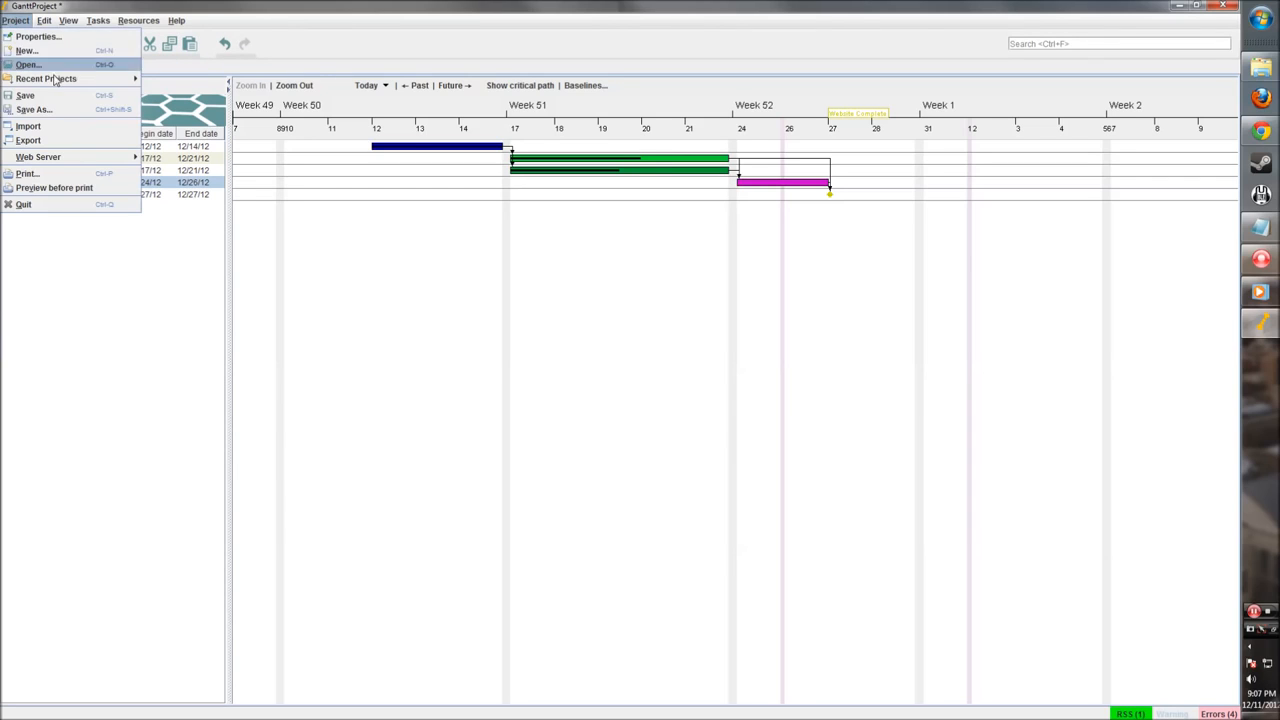
pyautogui.click(45, 108)
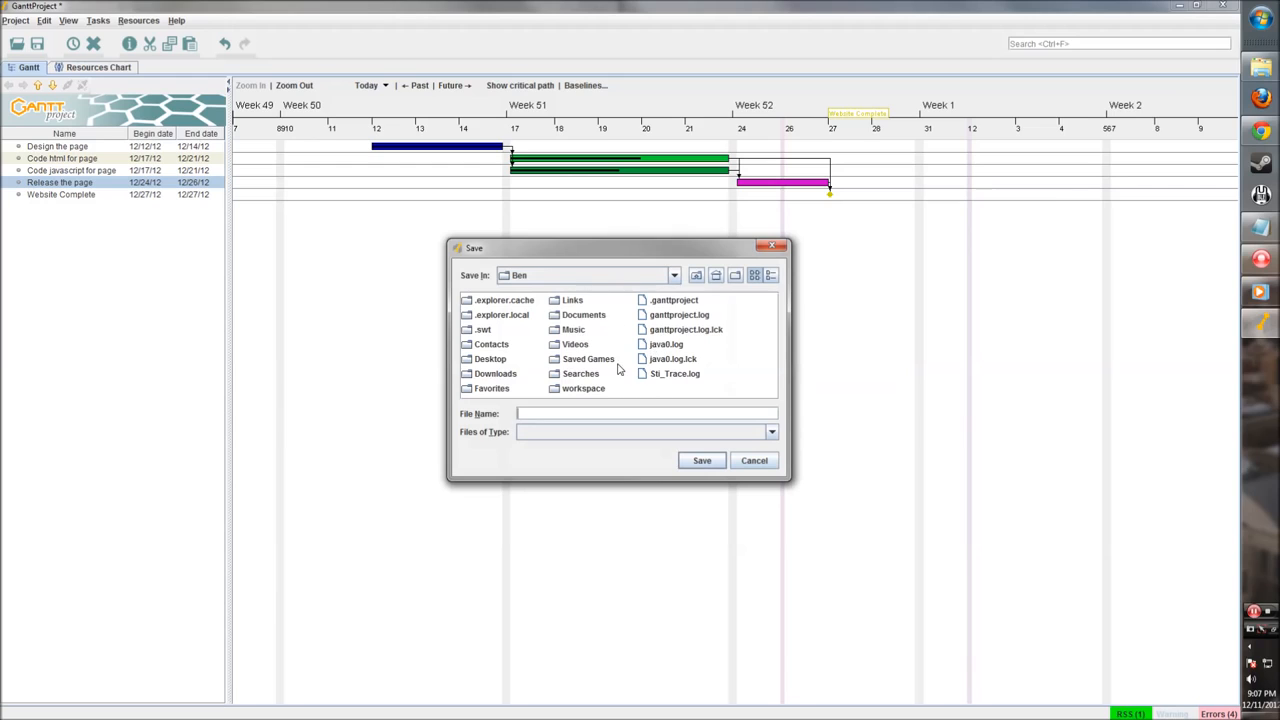
pyautogui.click(648, 280)
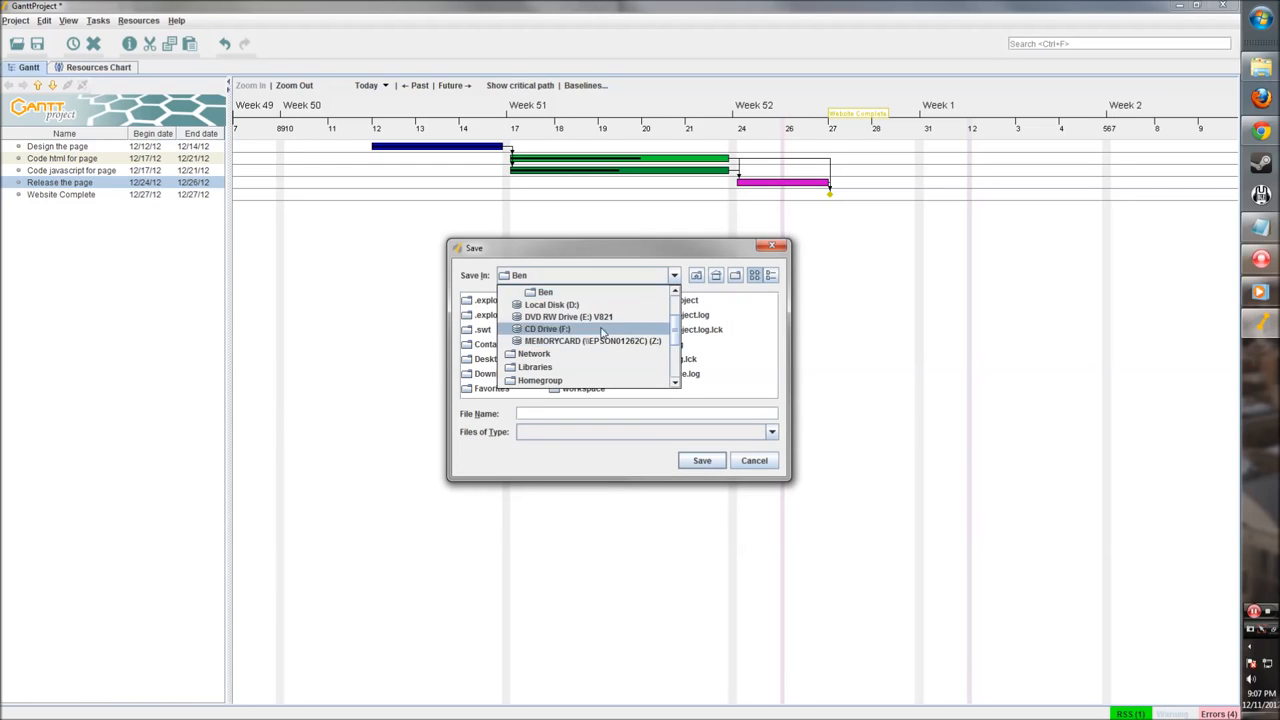
pyautogui.click(578, 308)
pyautogui.doubleClick(580, 367)
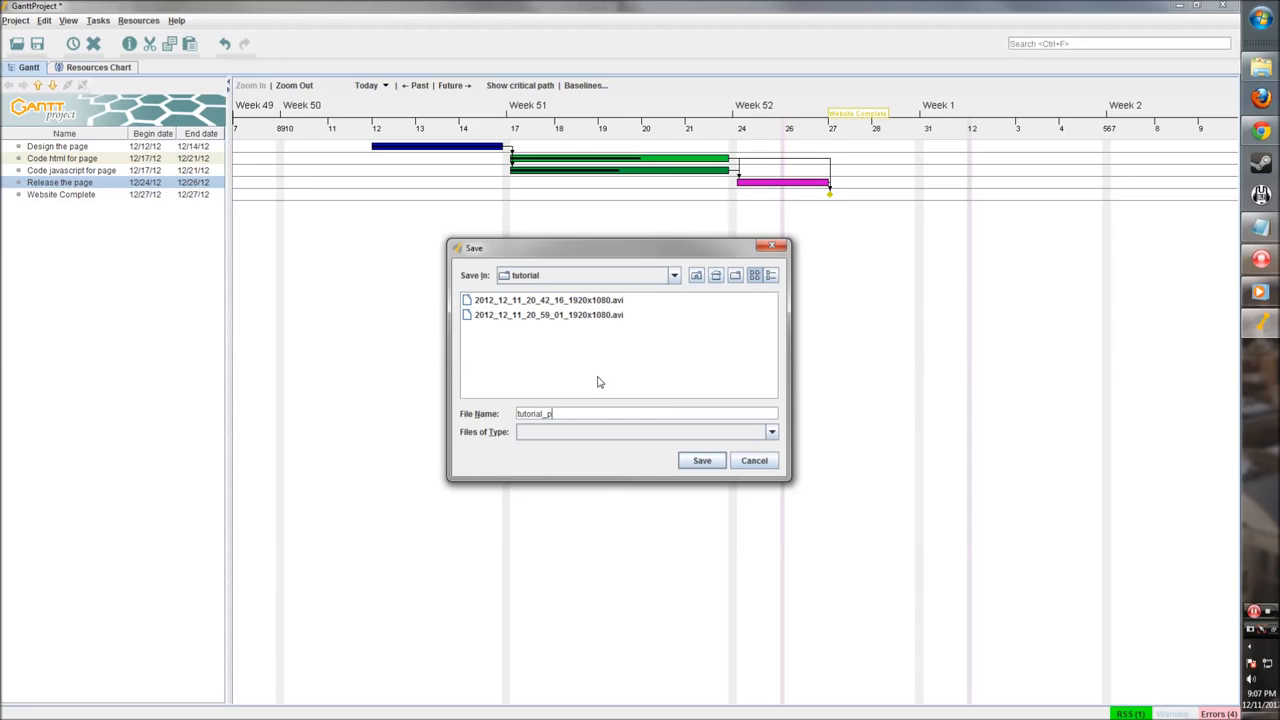
pyautogui.click(727, 432)
pyautogui.click(651, 448)
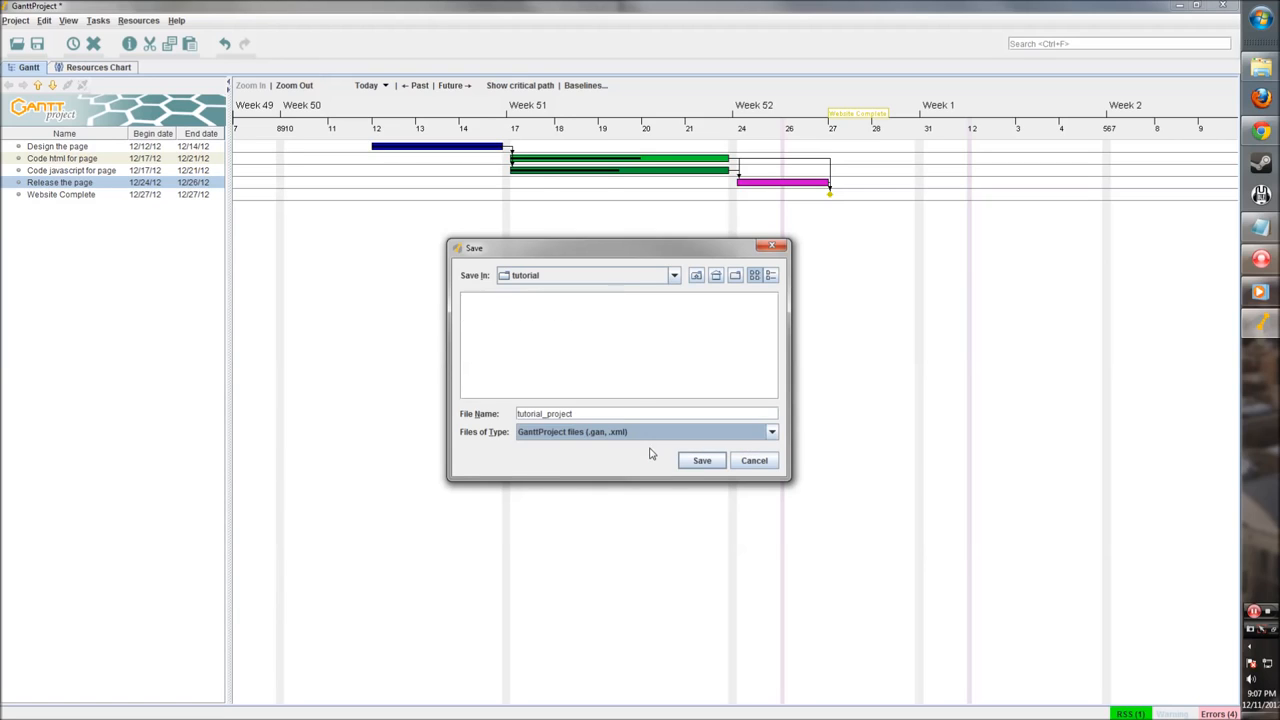
pyautogui.click(692, 462)
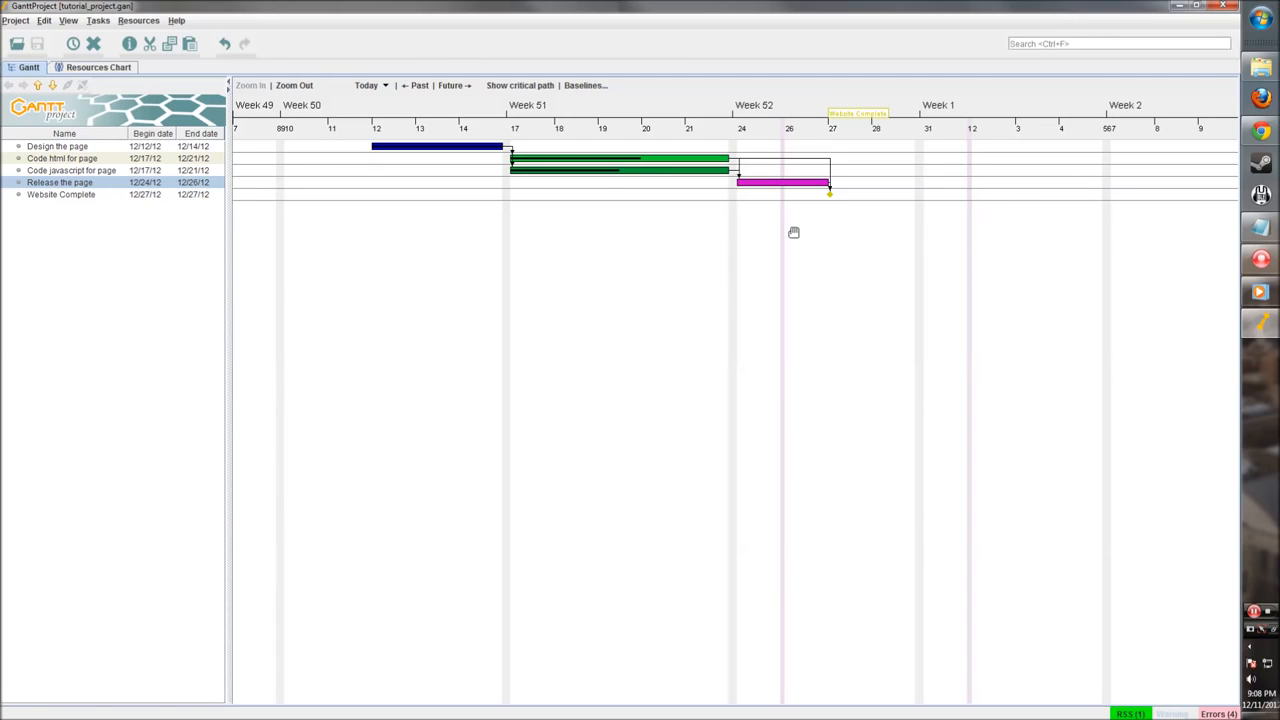
# - Start exporting the project and review the raster image, comma-separated values, HTML report and PDF report exporters
pyautogui.click(10, 20)
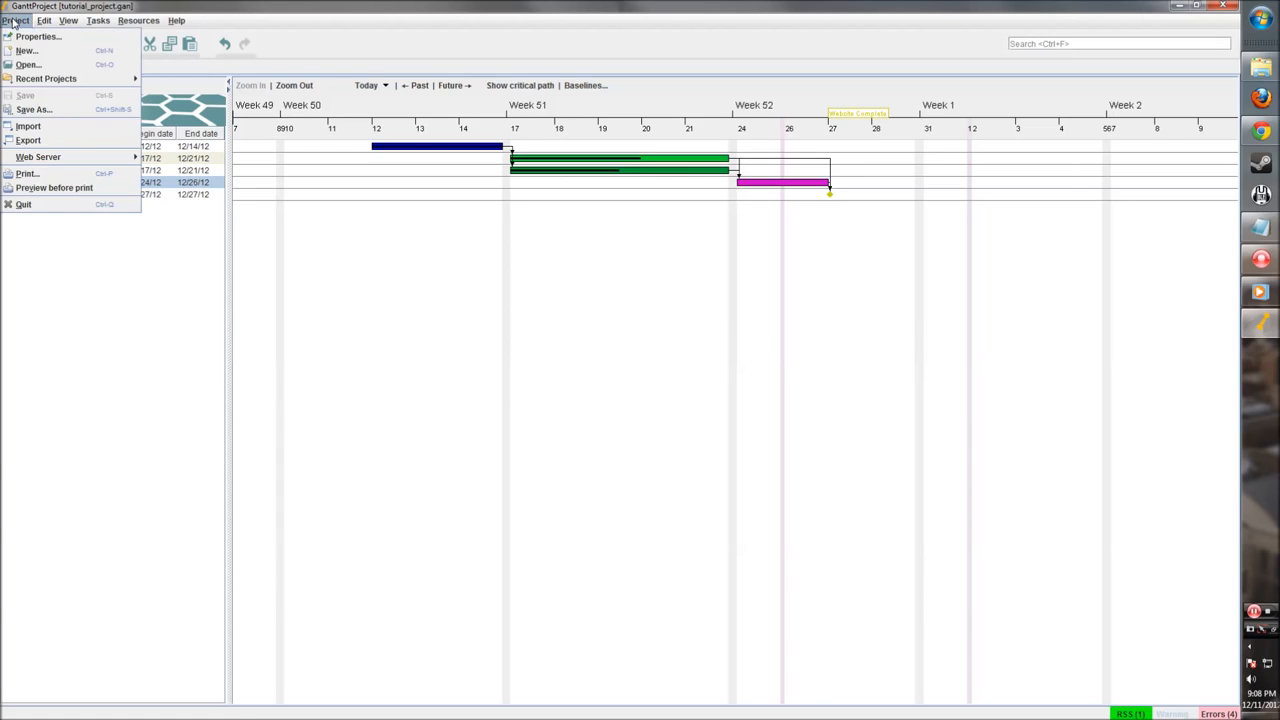
pyautogui.click(46, 141)
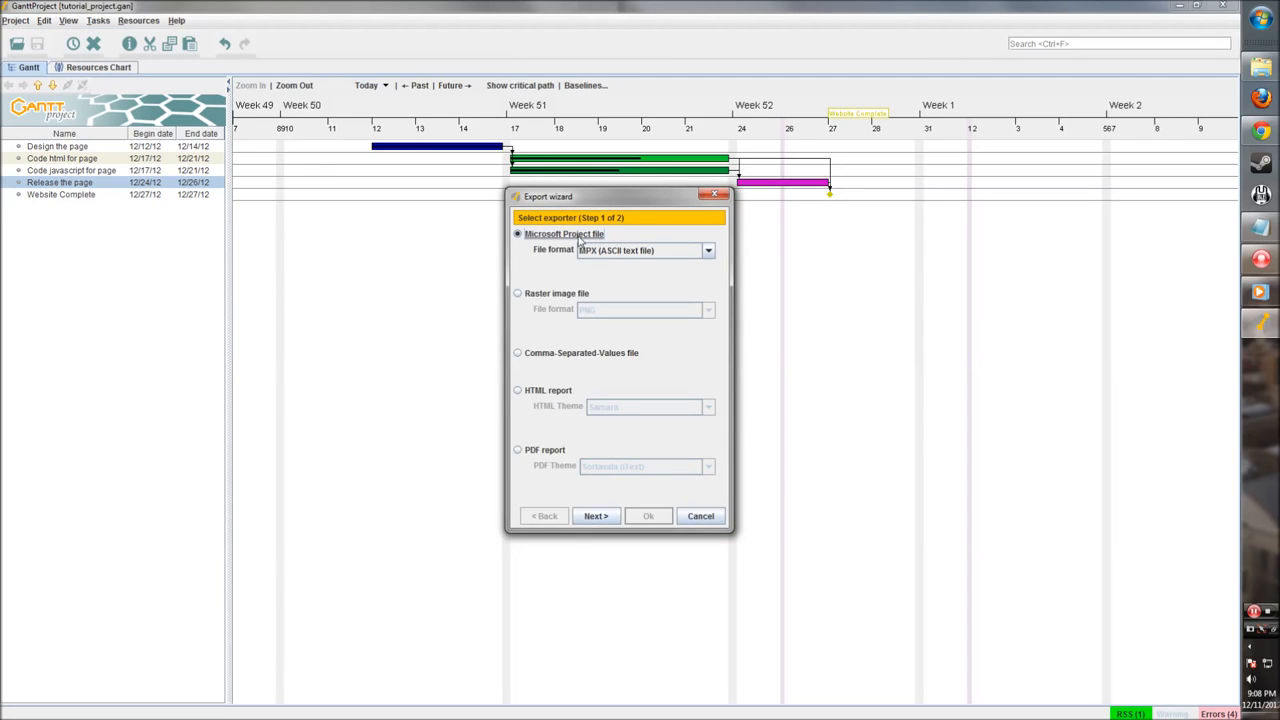
pyautogui.click(518, 294)
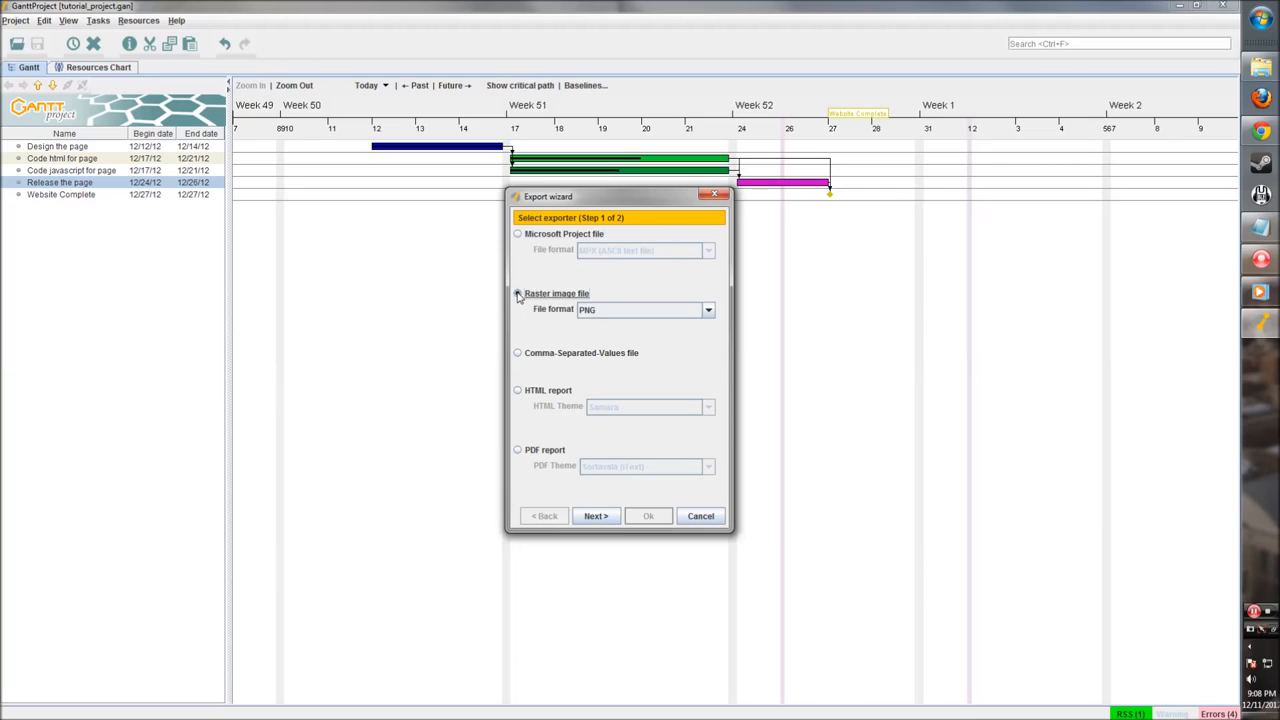
pyautogui.doubleClick(671, 316)
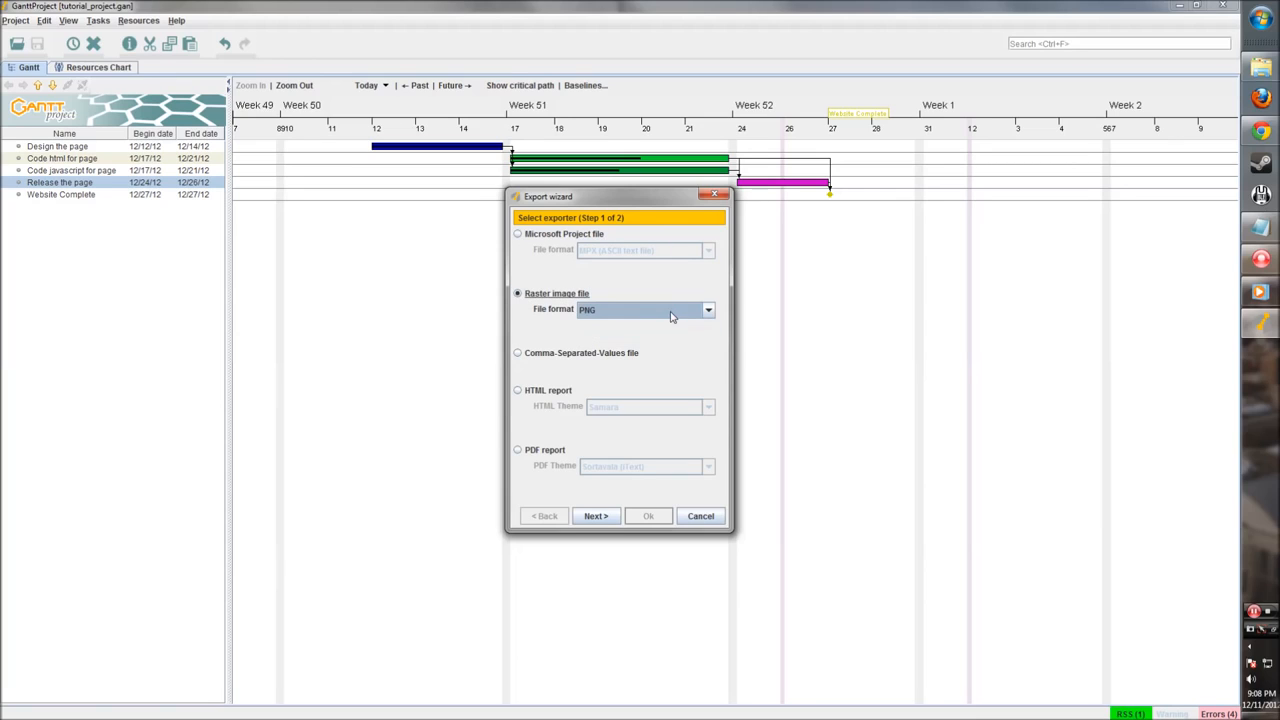
pyautogui.click(518, 353)
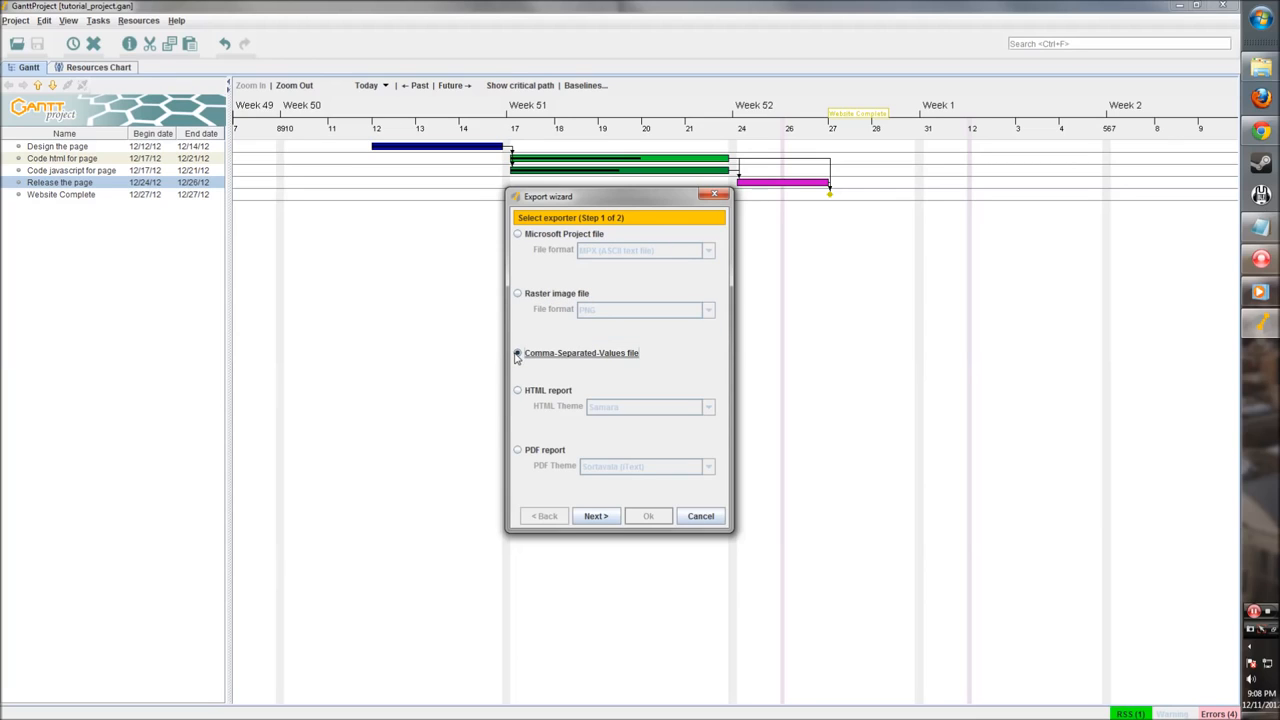
pyautogui.click(518, 391)
pyautogui.click(640, 411)
pyautogui.click(632, 409)
pyautogui.click(518, 451)
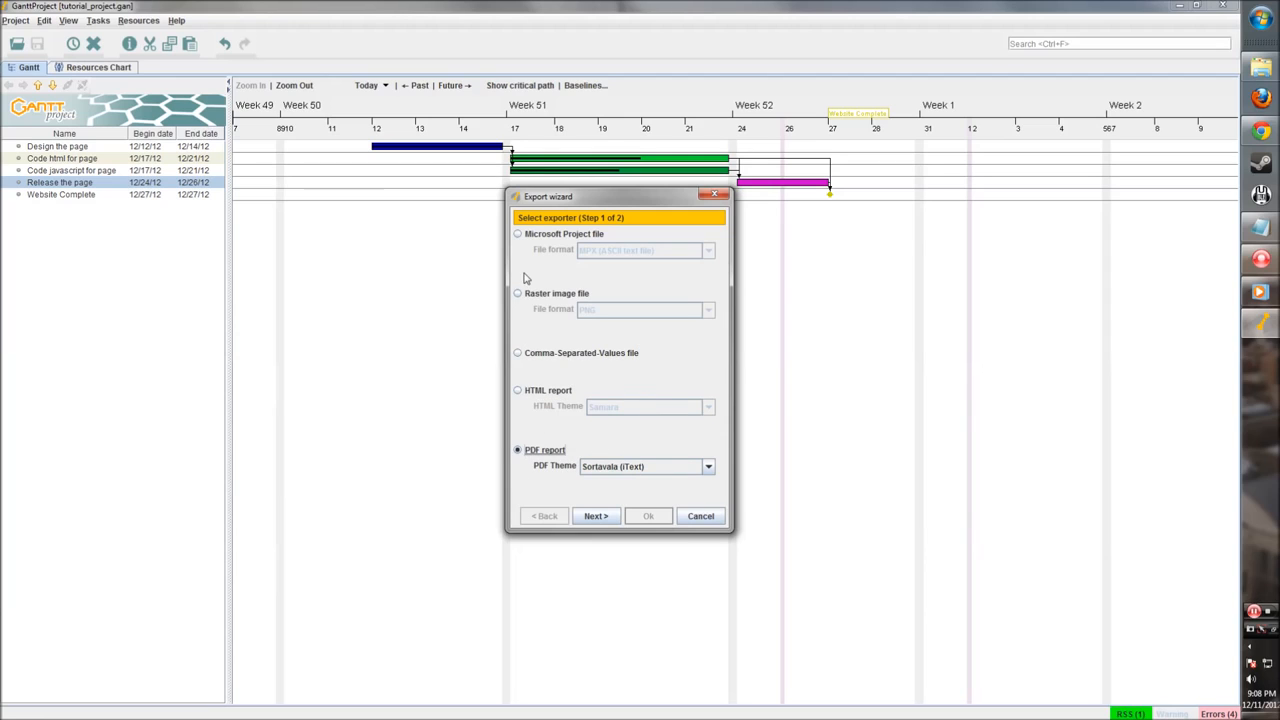
# - Export the project as a Microsoft Project file in MPX format to D:\tutorial\tutorial_project.mpx, with English as the MPX language
pyautogui.click(520, 236)
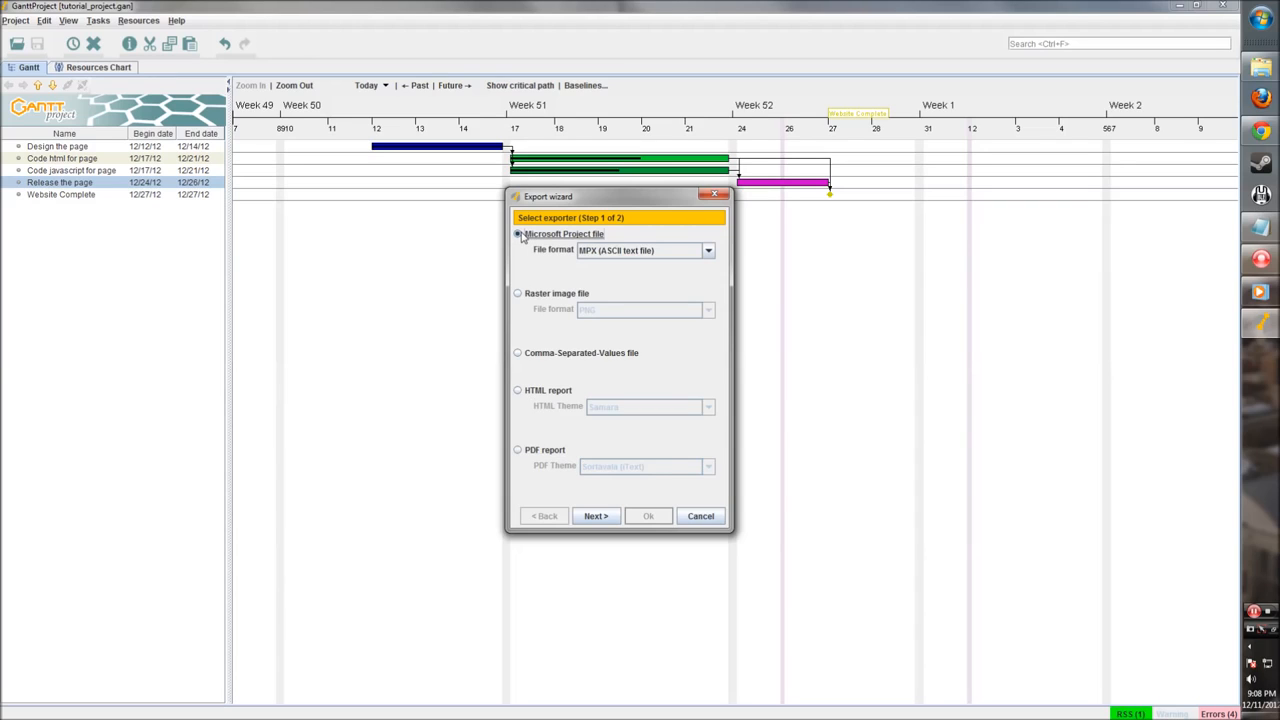
pyautogui.click(670, 250)
pyautogui.click(670, 250)
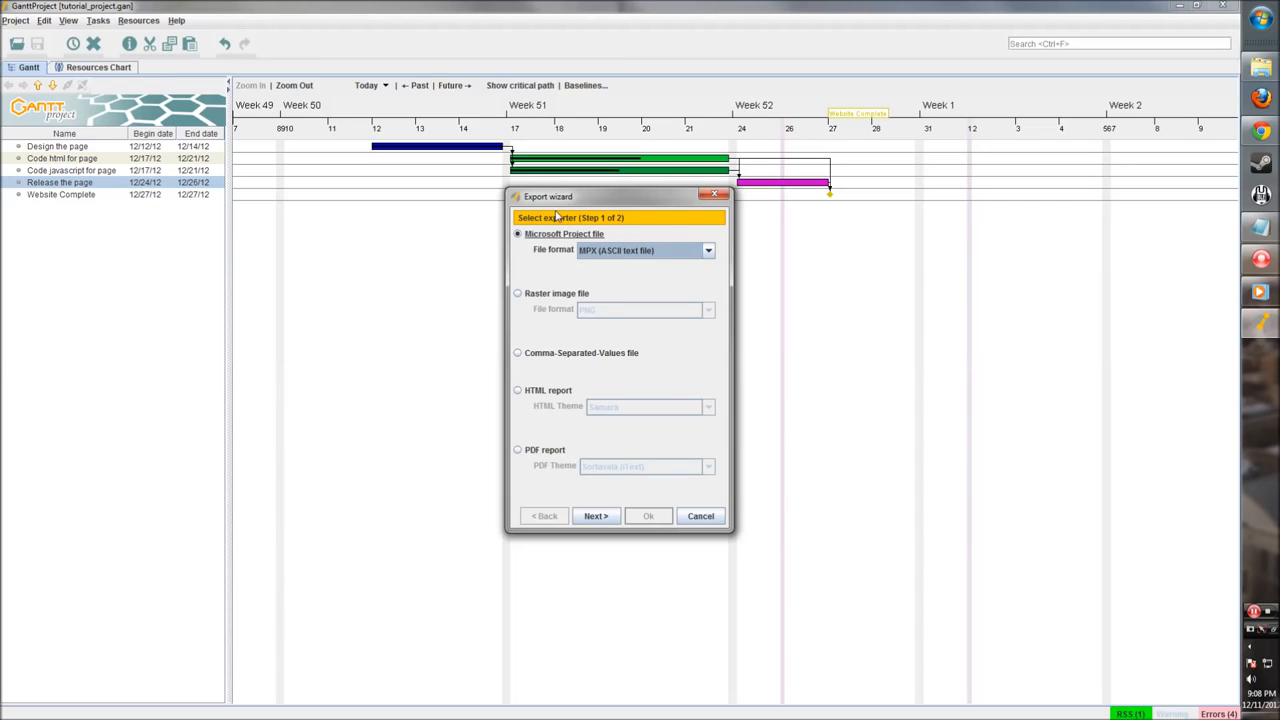
pyautogui.click(596, 516)
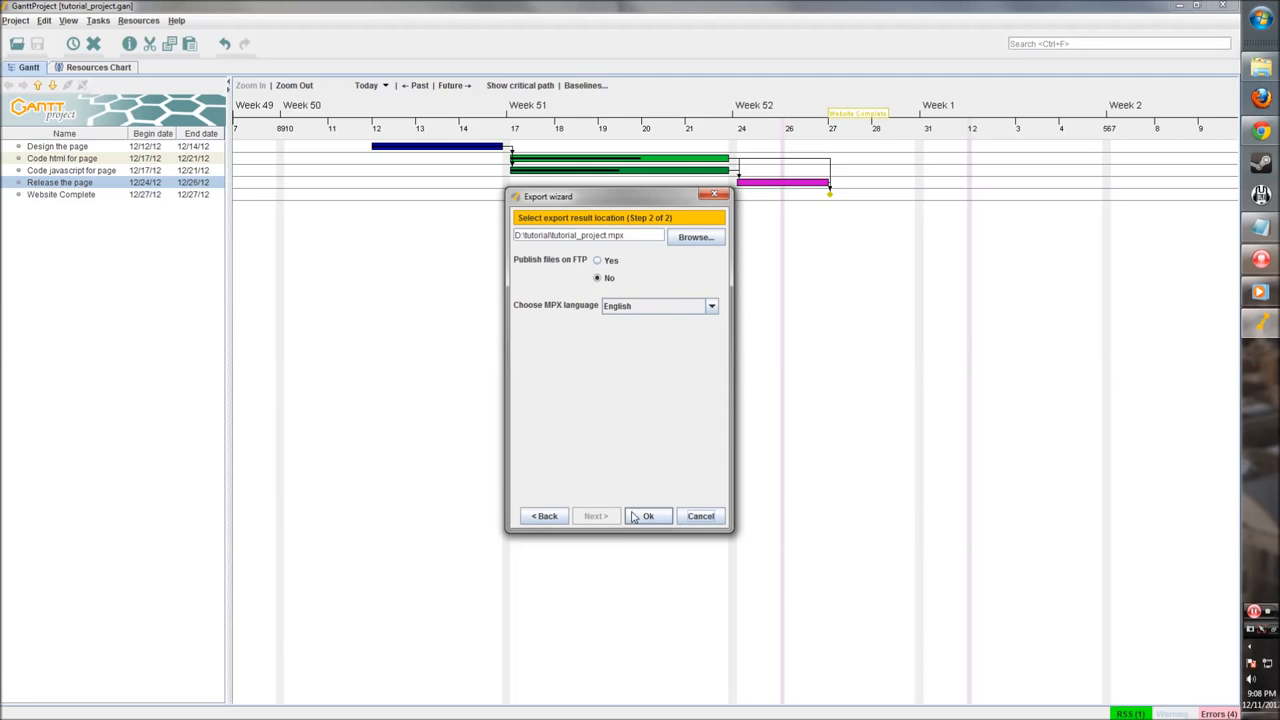
pyautogui.click(643, 516)
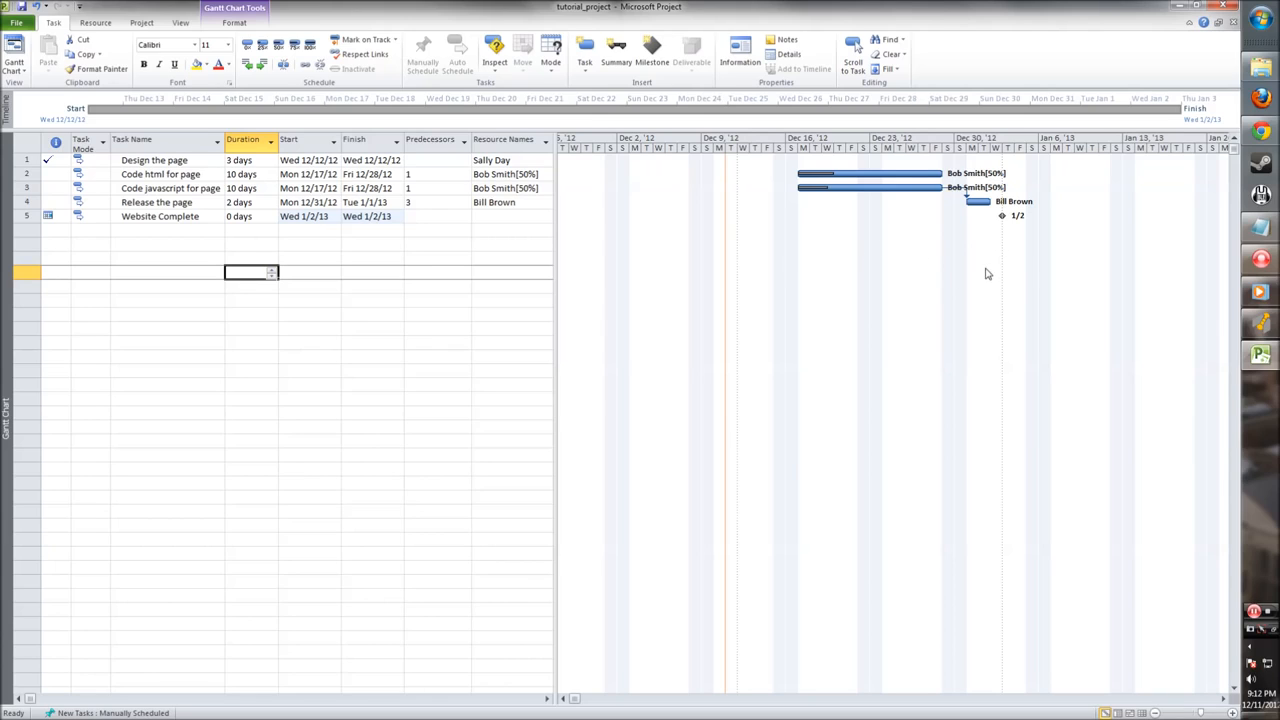
# - Leave Microsoft Project, switch to Chrome and open the ganttproject.biz website
pyautogui.click(1260, 323)
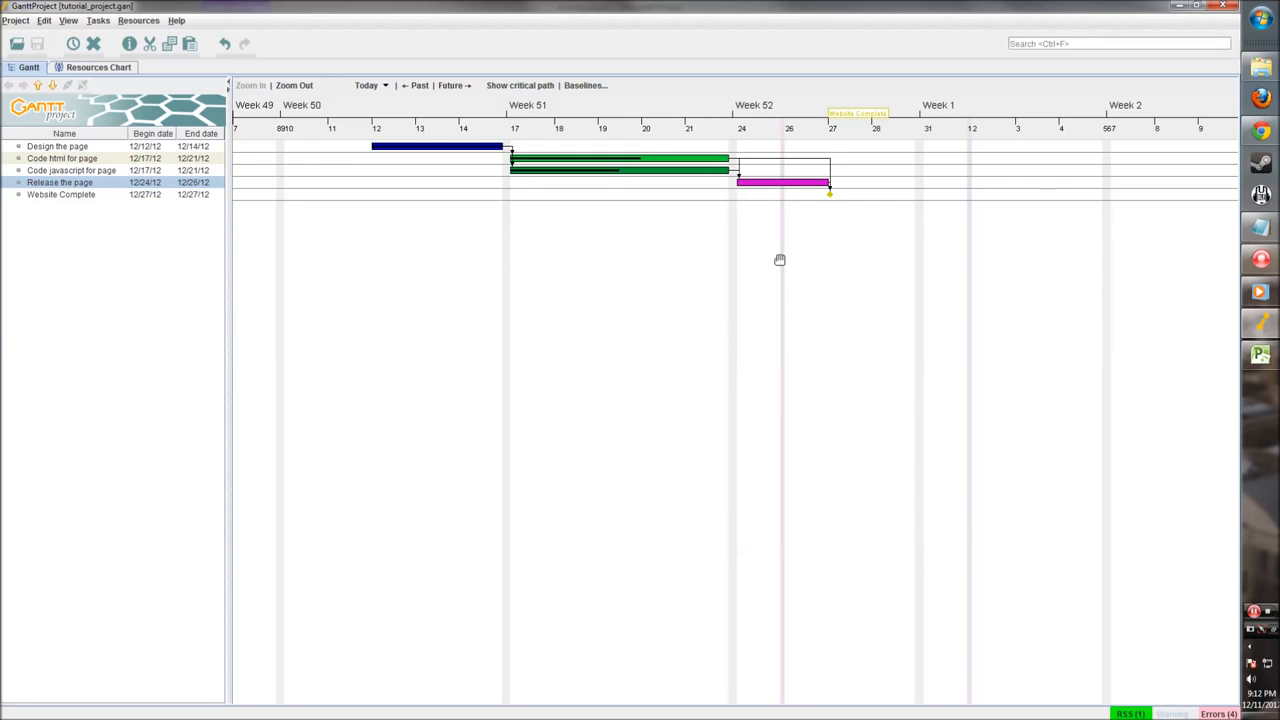
pyautogui.click(1261, 139)
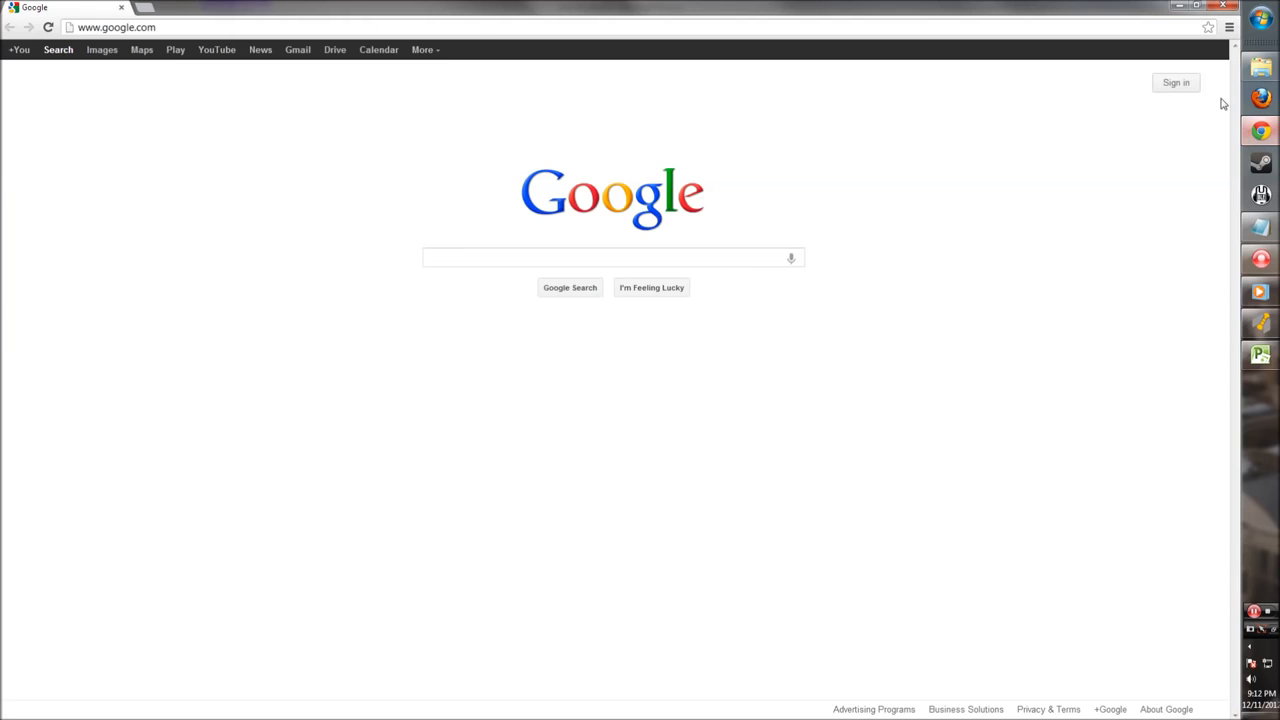
pyautogui.click(366, 22)
pyautogui.write('gantt')
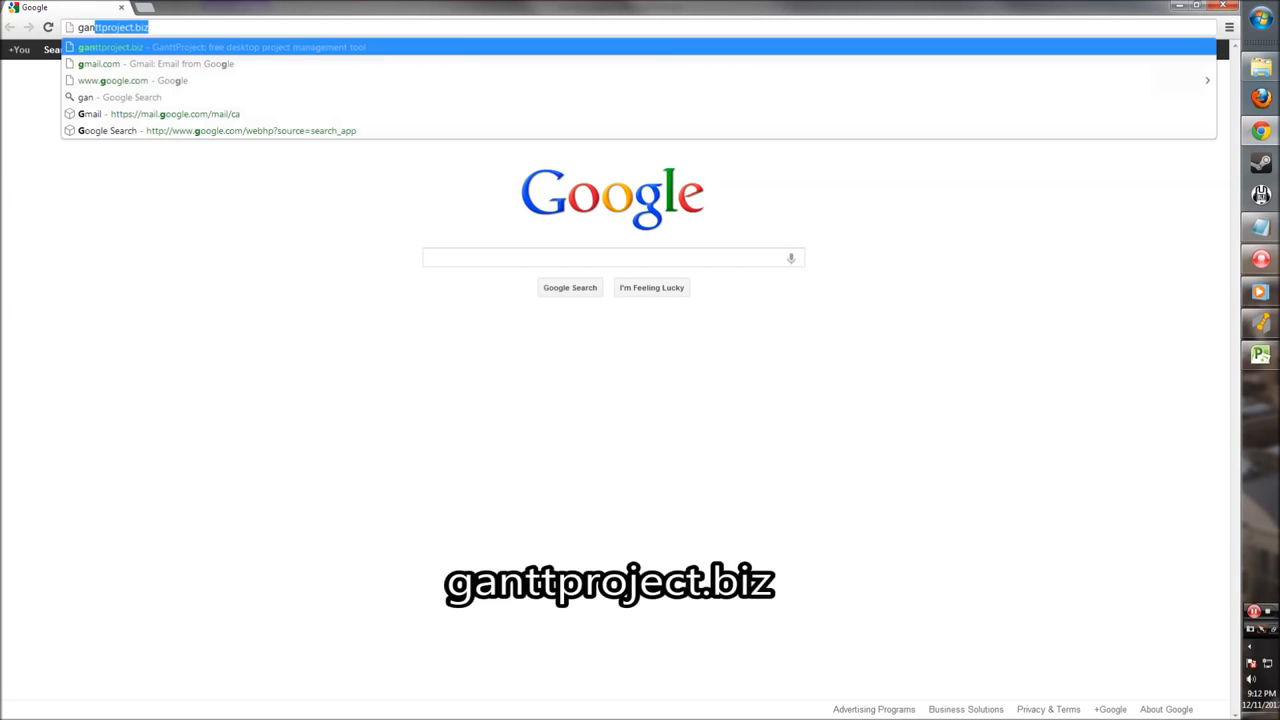
pyautogui.write('project.')
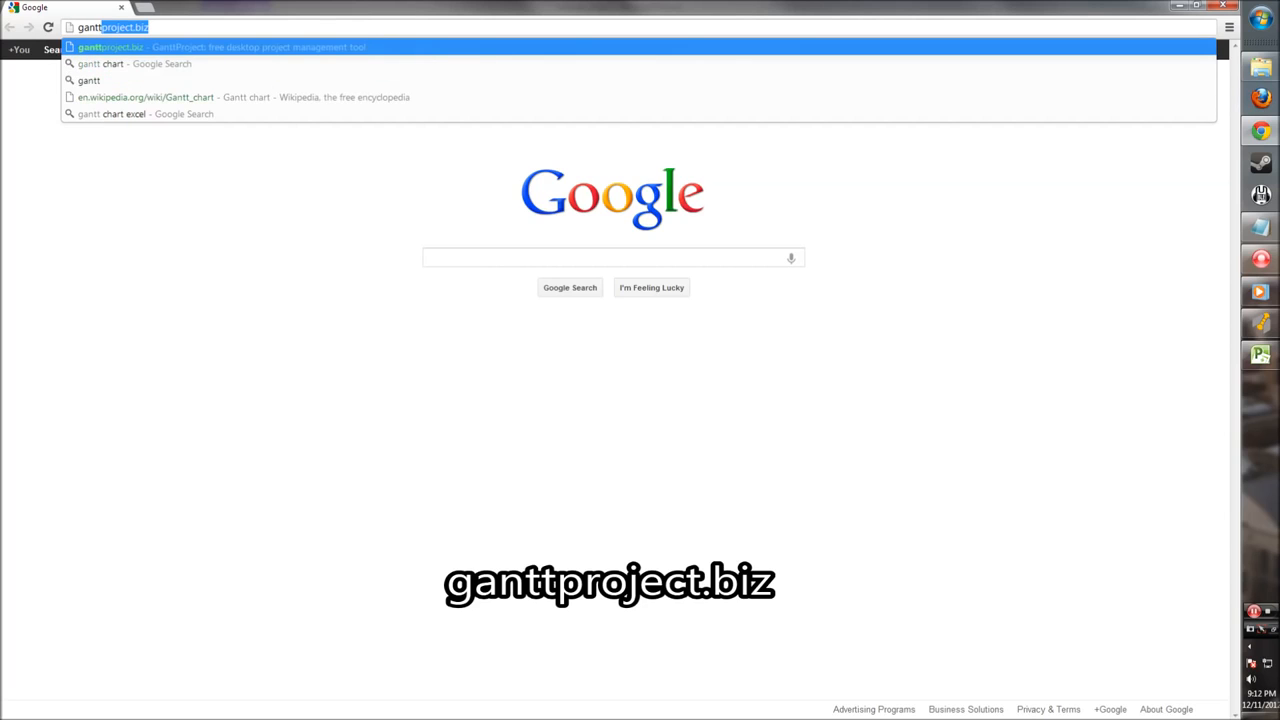
pyautogui.write('biz')
pyautogui.press('Return')
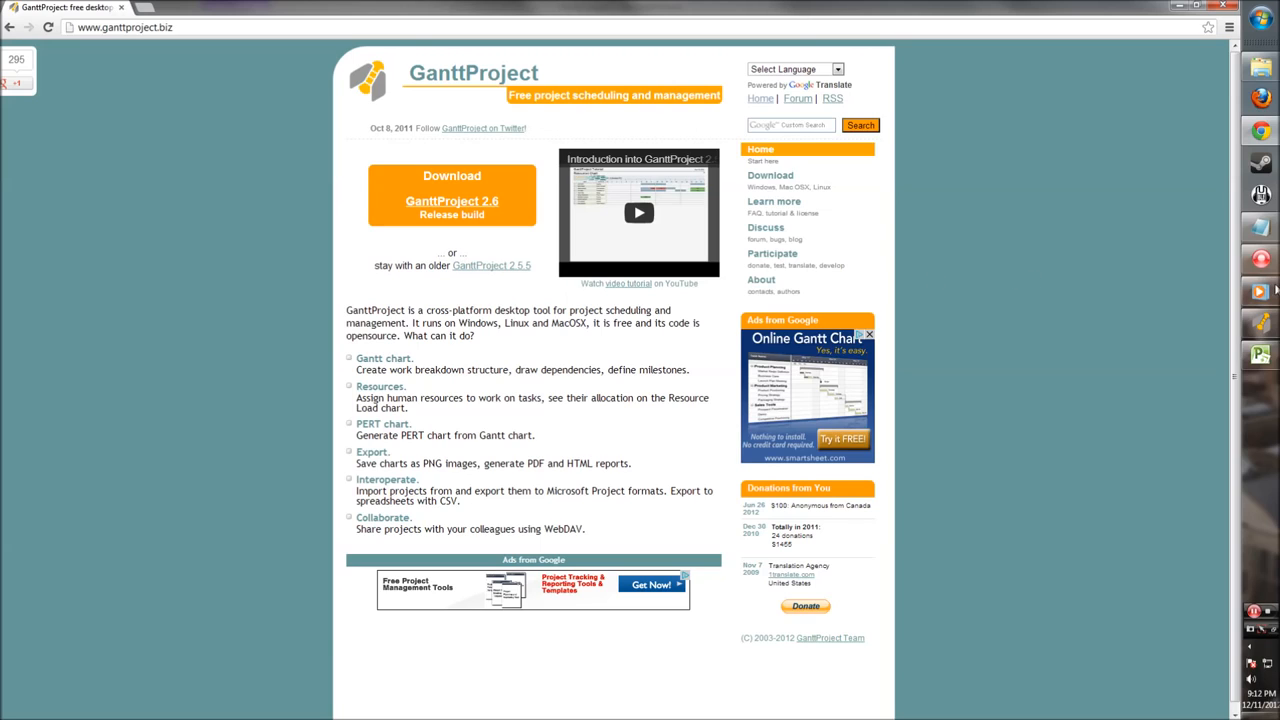
pyautogui.click(1261, 258)
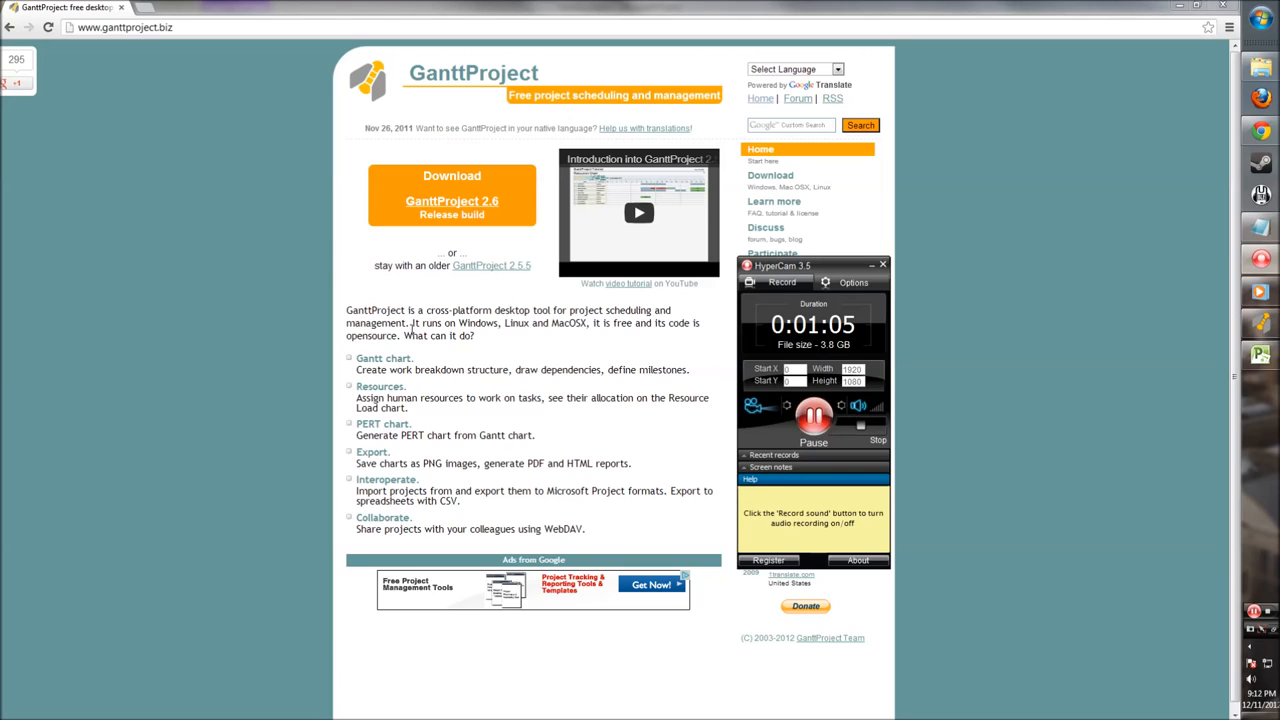